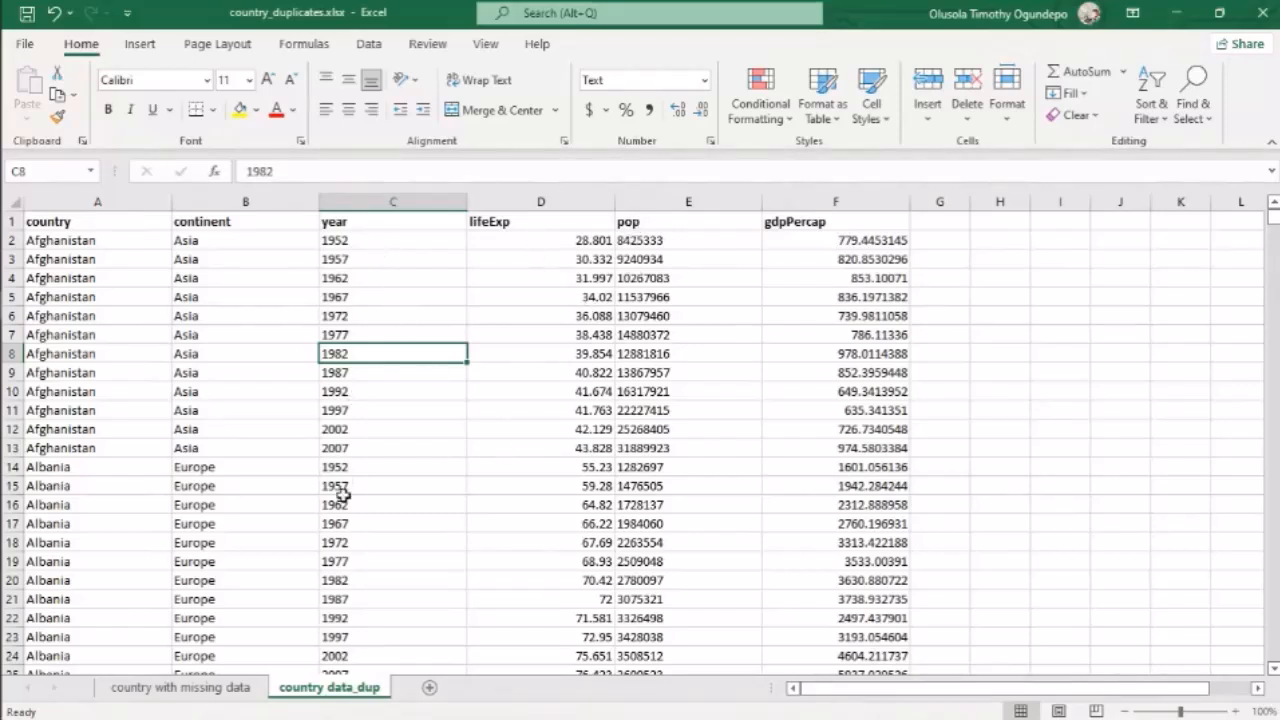
Switch to the Data Cleaning Techniques slide to review the filtering instructions, and return to the country_duplicates workbook.
{"action": "left_click", "coordinate": [212, 335]}
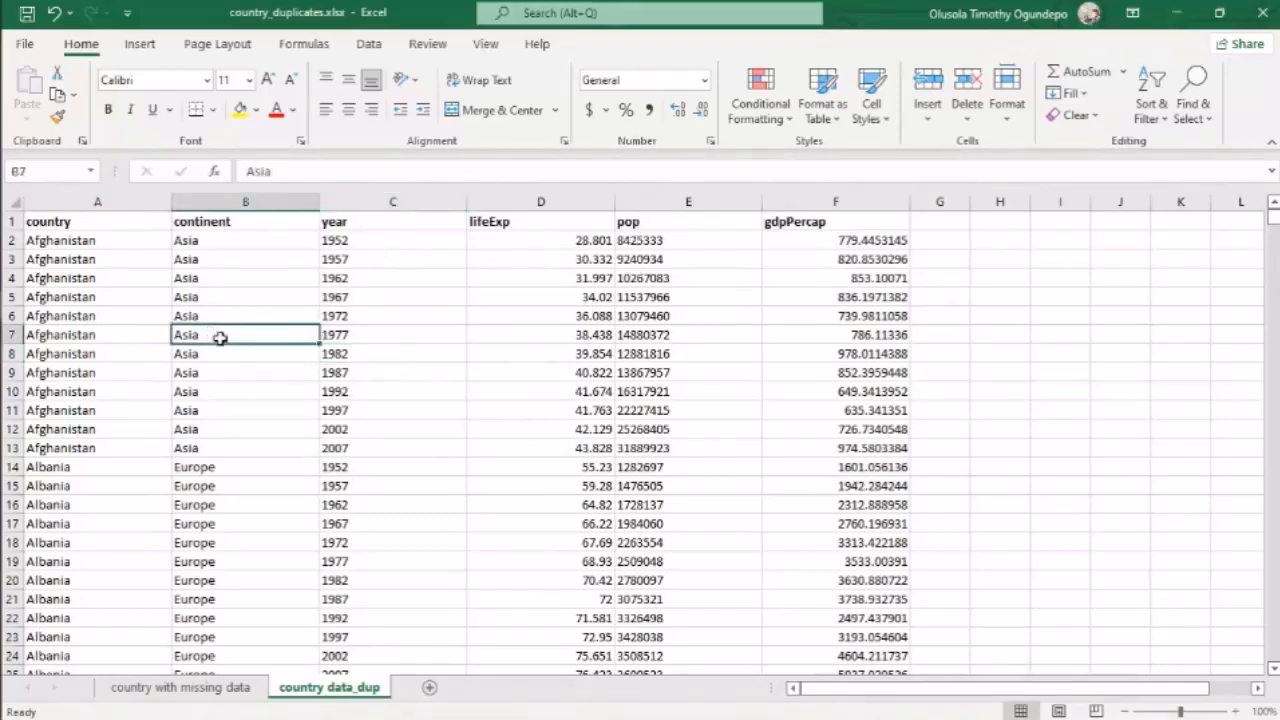
{"action": "key", "text": "alt+Tab"}
{"action": "key", "text": "alt+Tab"}
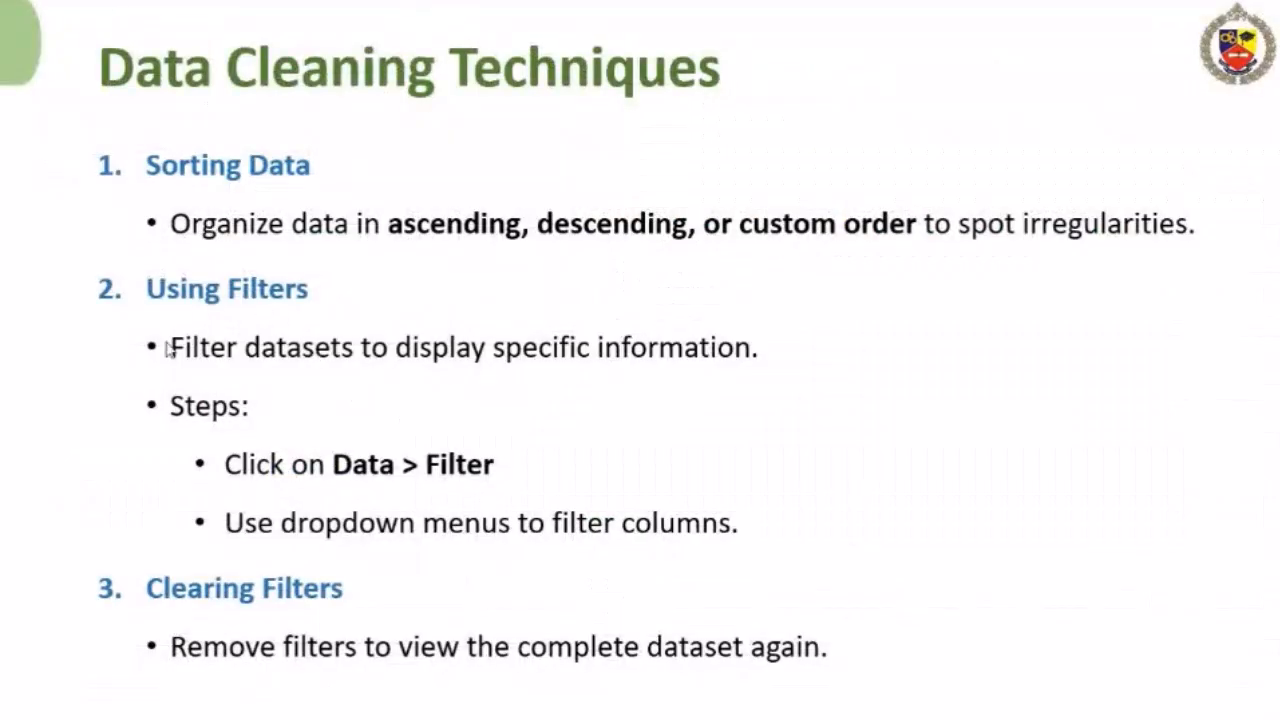
{"action": "key", "text": "alt+Tab"}
{"action": "left_click", "coordinate": [371, 398]}
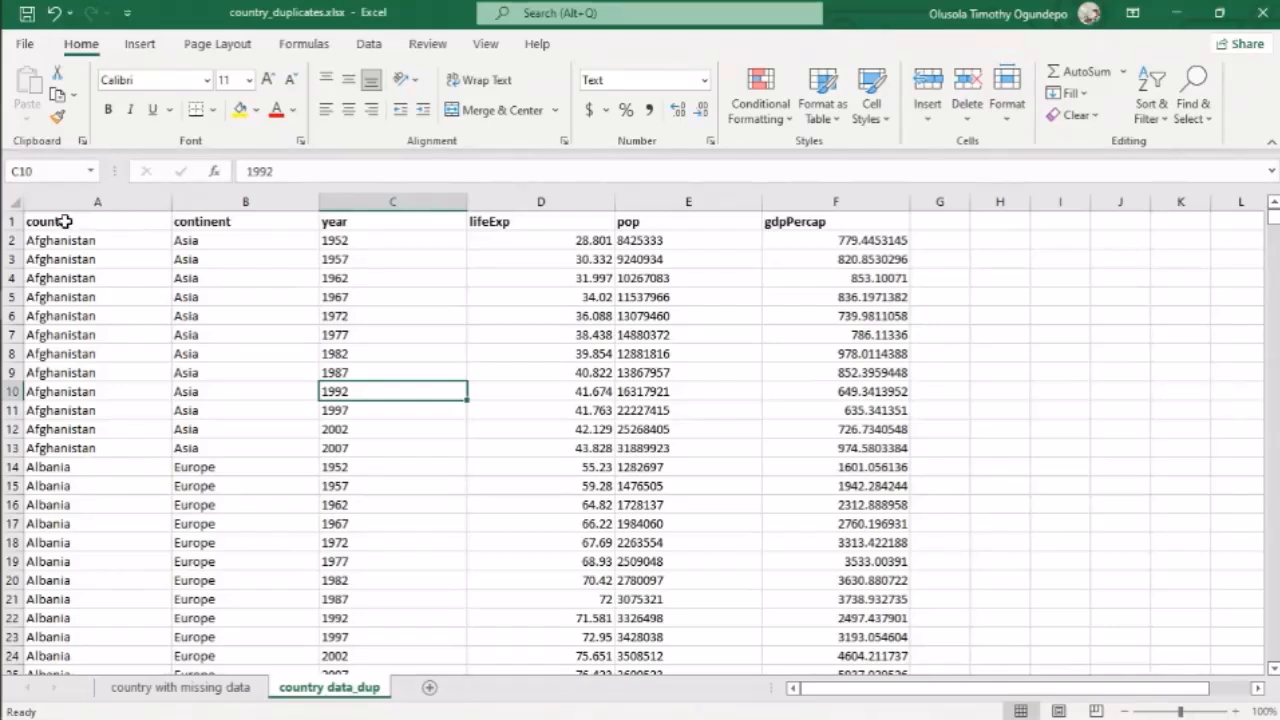
Turn on filters for the header row from country to gdpPercap on the country data_dup sheet.
{"action": "left_click_drag", "start_coordinate": [53, 221], "coordinate": [901, 214]}
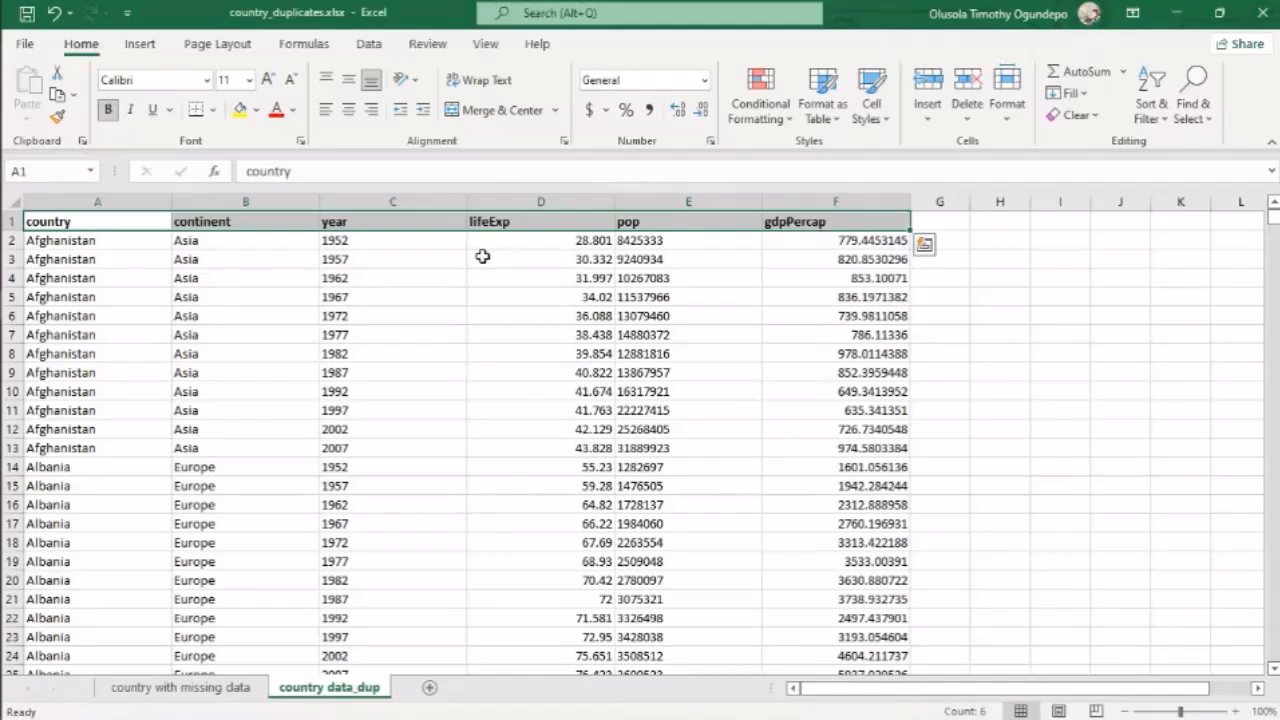
{"action": "left_click", "coordinate": [360, 523]}
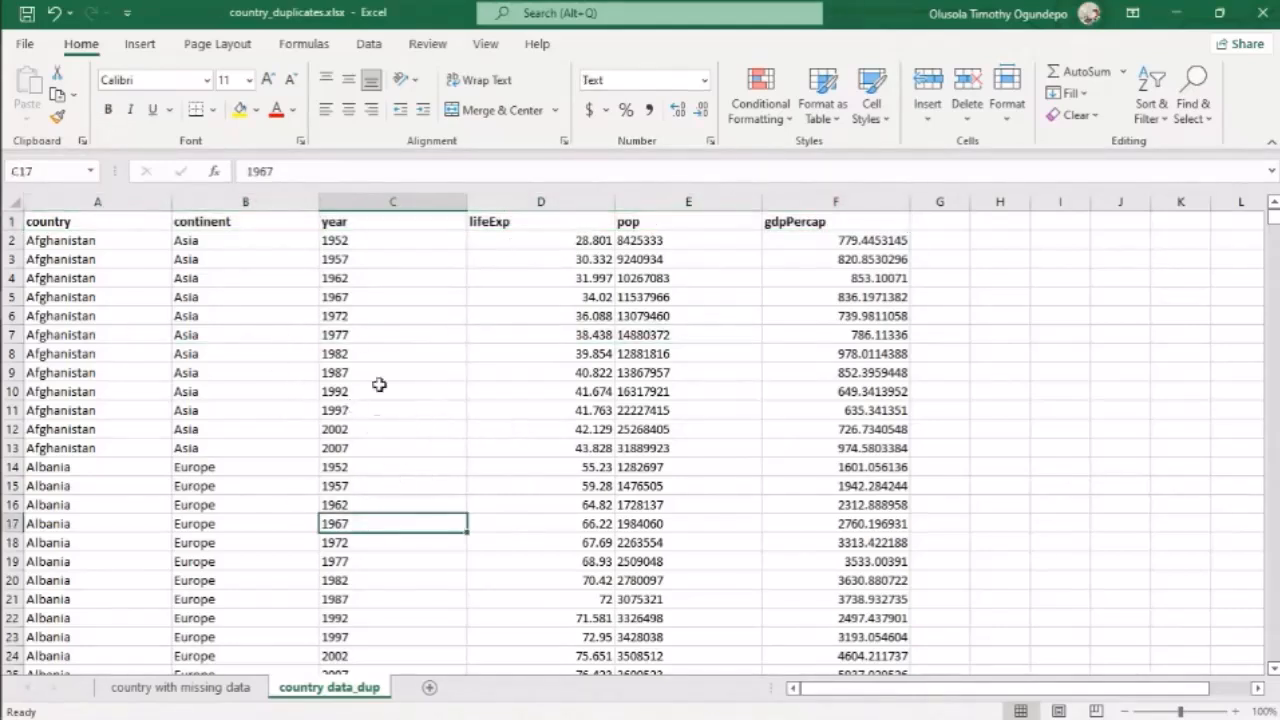
{"action": "left_click", "coordinate": [335, 393]}
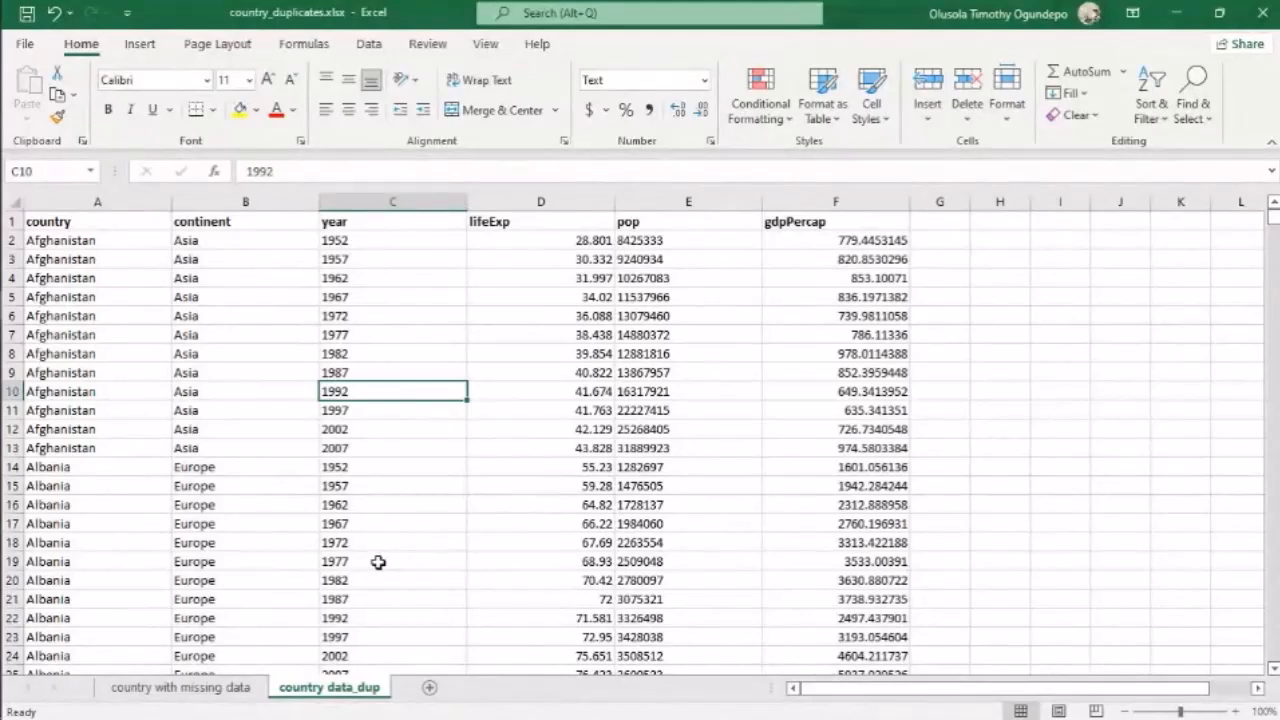
{"action": "key", "text": "ctrl+shift+l"}
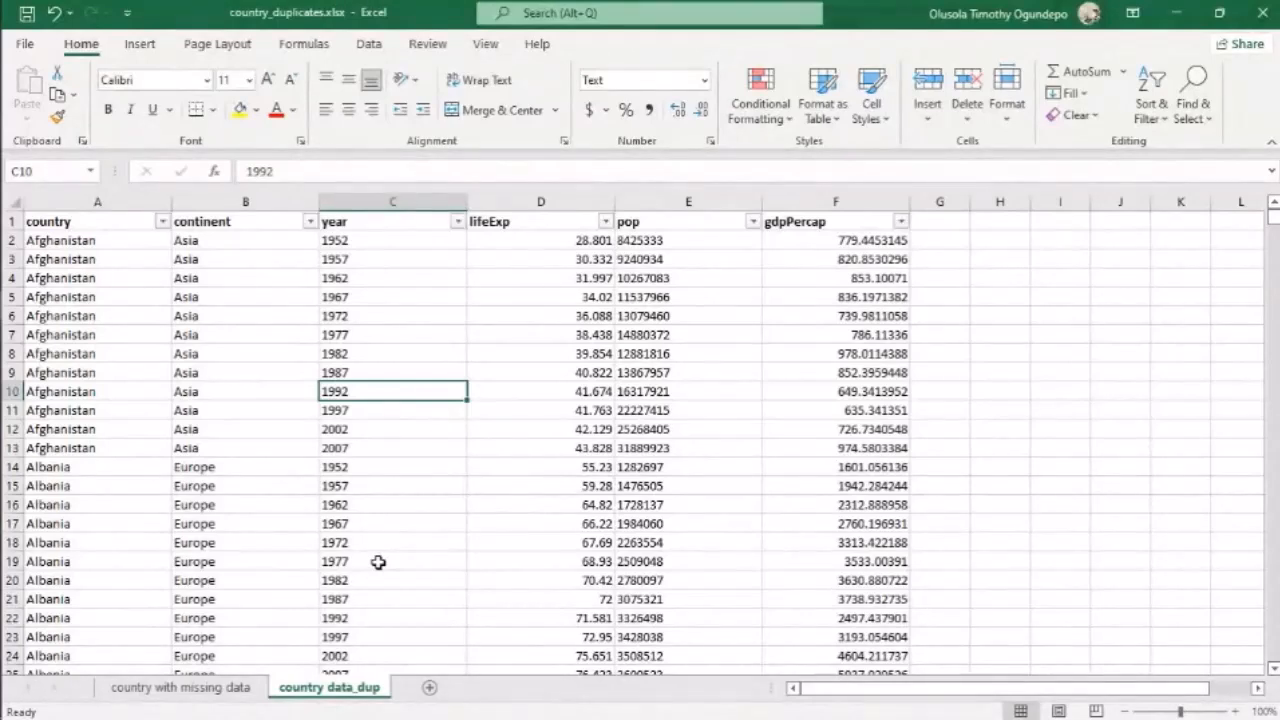
Examine how the country names are repeated and ordered down the rows of the dataset.
{"action": "left_click", "coordinate": [165, 257]}
{"action": "scroll", "coordinate": [289, 443], "scroll_direction": "up", "scroll_amount": 2, "text": "ctrl"}
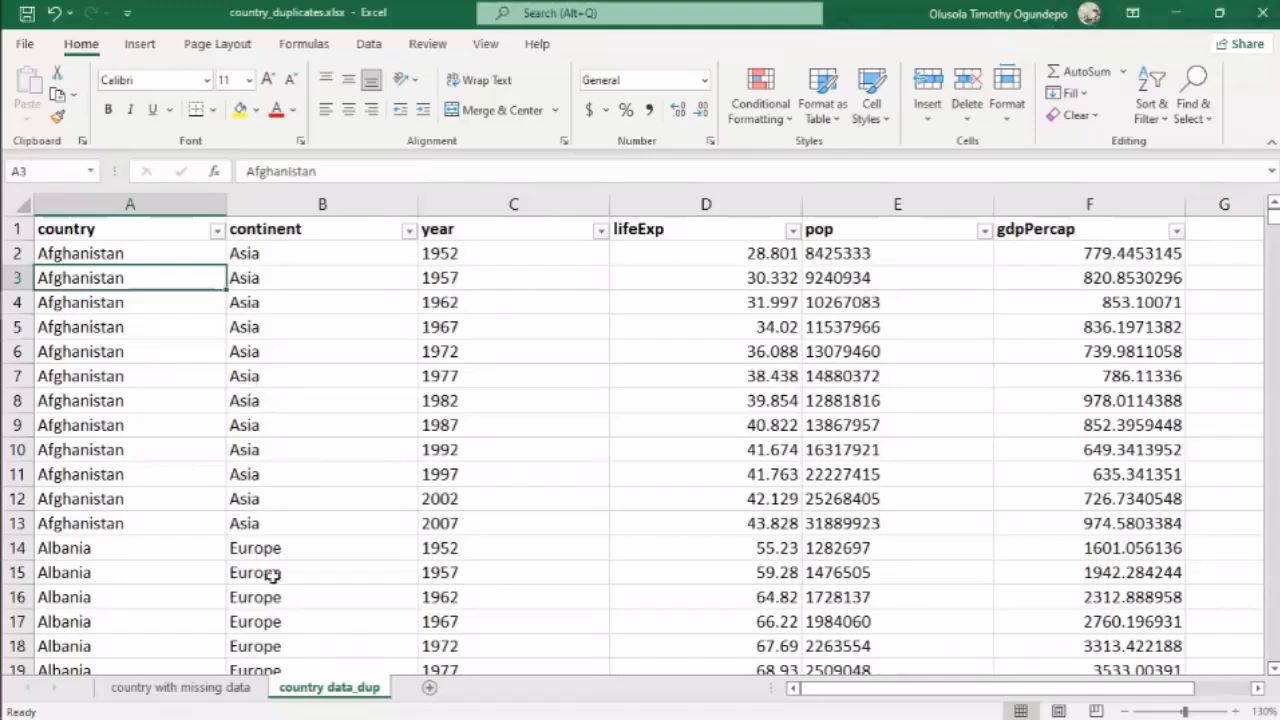
{"action": "scroll", "coordinate": [272, 573], "scroll_direction": "down", "scroll_amount": 3}
{"action": "scroll", "coordinate": [272, 576], "scroll_direction": "up", "scroll_amount": 3}
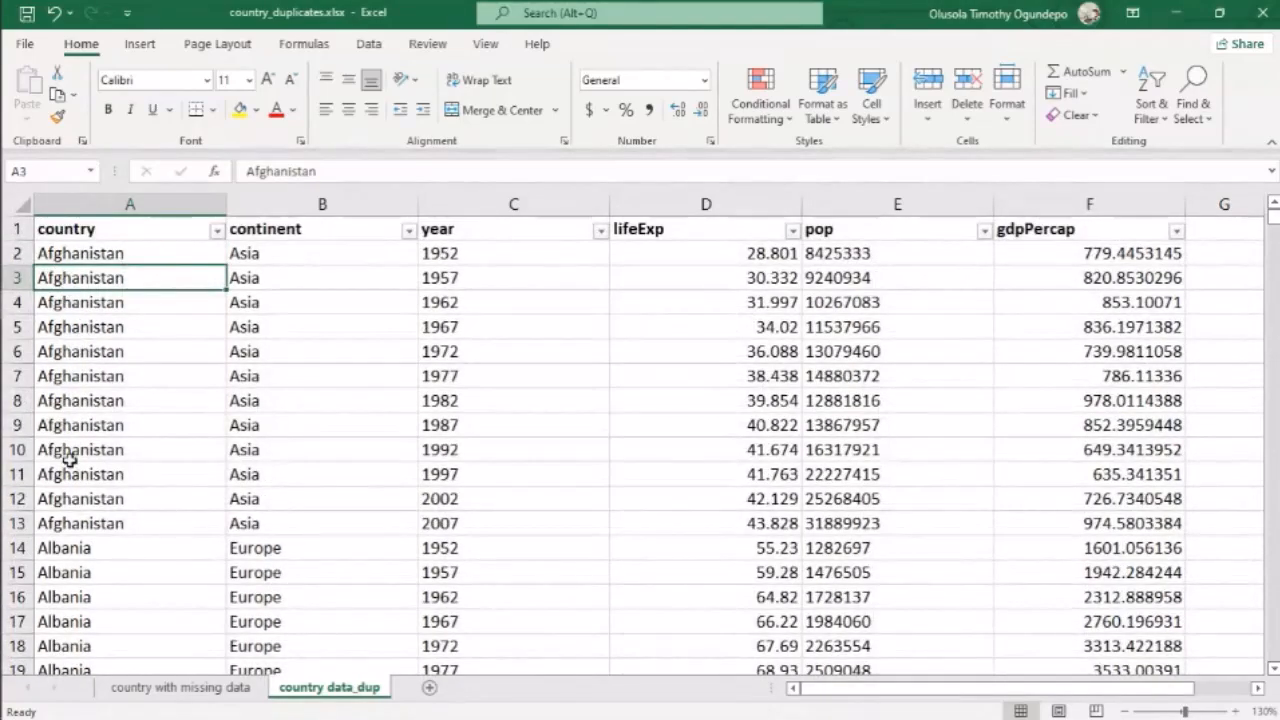
{"action": "scroll", "coordinate": [58, 452], "scroll_direction": "down", "scroll_amount": 20}
{"action": "scroll", "coordinate": [65, 456], "scroll_direction": "down", "scroll_amount": 3}
{"action": "scroll", "coordinate": [65, 455], "scroll_direction": "up", "scroll_amount": 20}
{"action": "scroll", "coordinate": [91, 524], "scroll_direction": "down", "scroll_amount": 2}
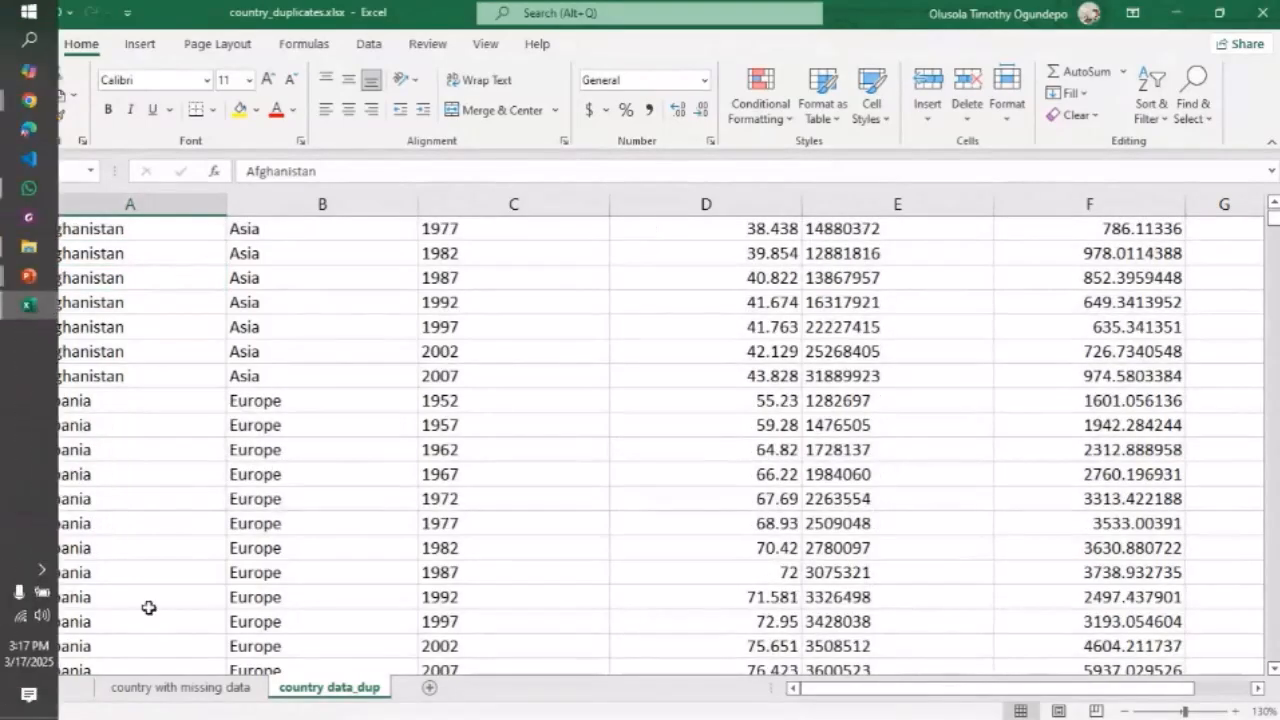
{"action": "scroll", "coordinate": [160, 456], "scroll_direction": "up", "scroll_amount": 2}
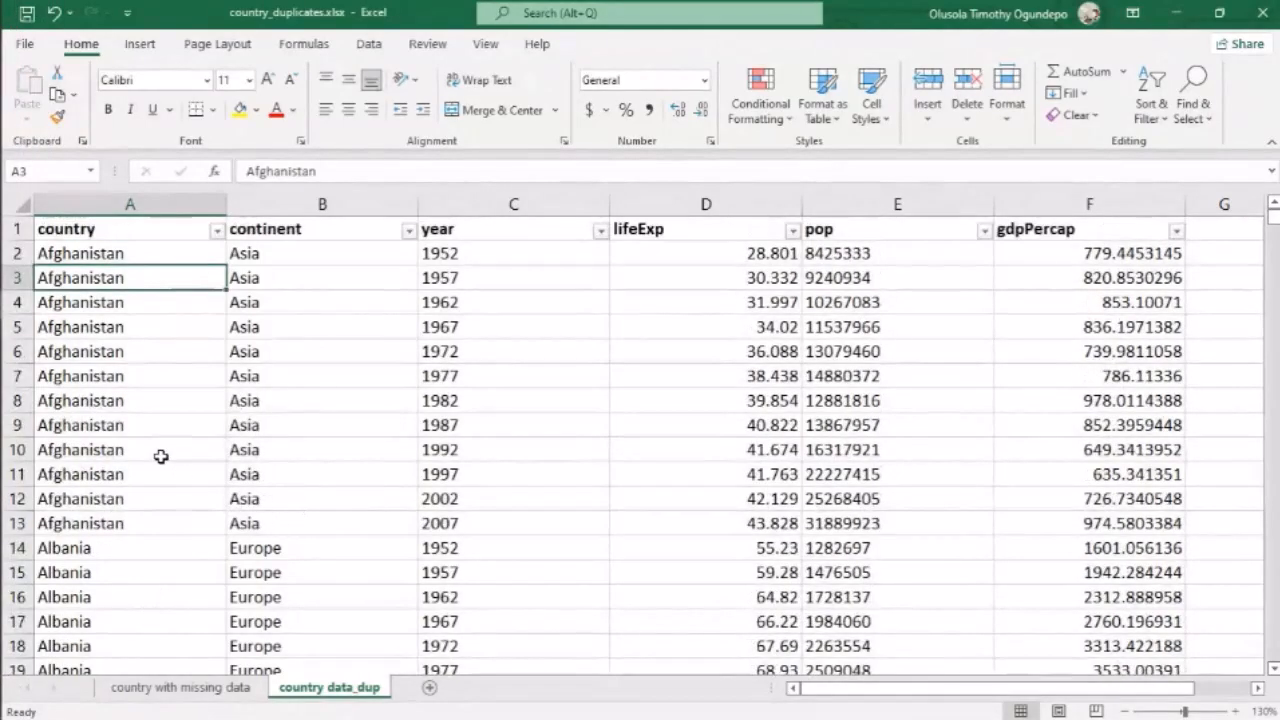
{"action": "scroll", "coordinate": [155, 497], "scroll_direction": "down", "scroll_amount": 9}
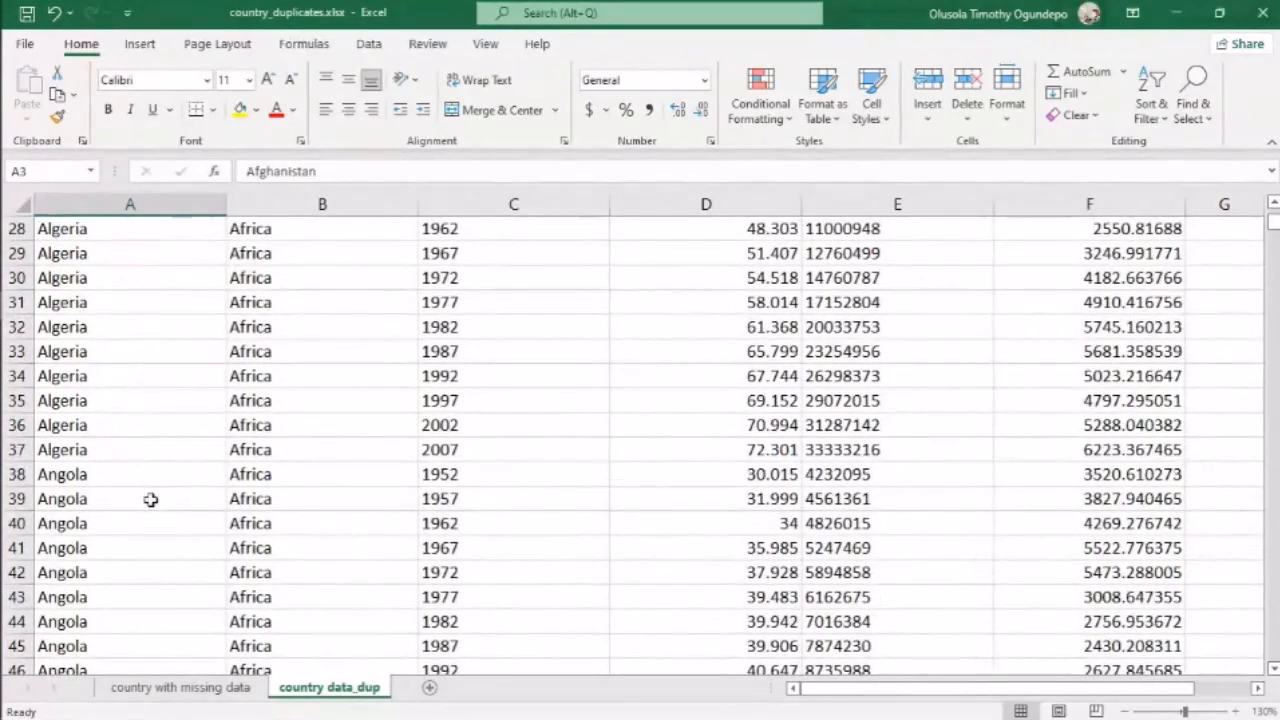
{"action": "scroll", "coordinate": [150, 499], "scroll_direction": "up", "scroll_amount": 9}
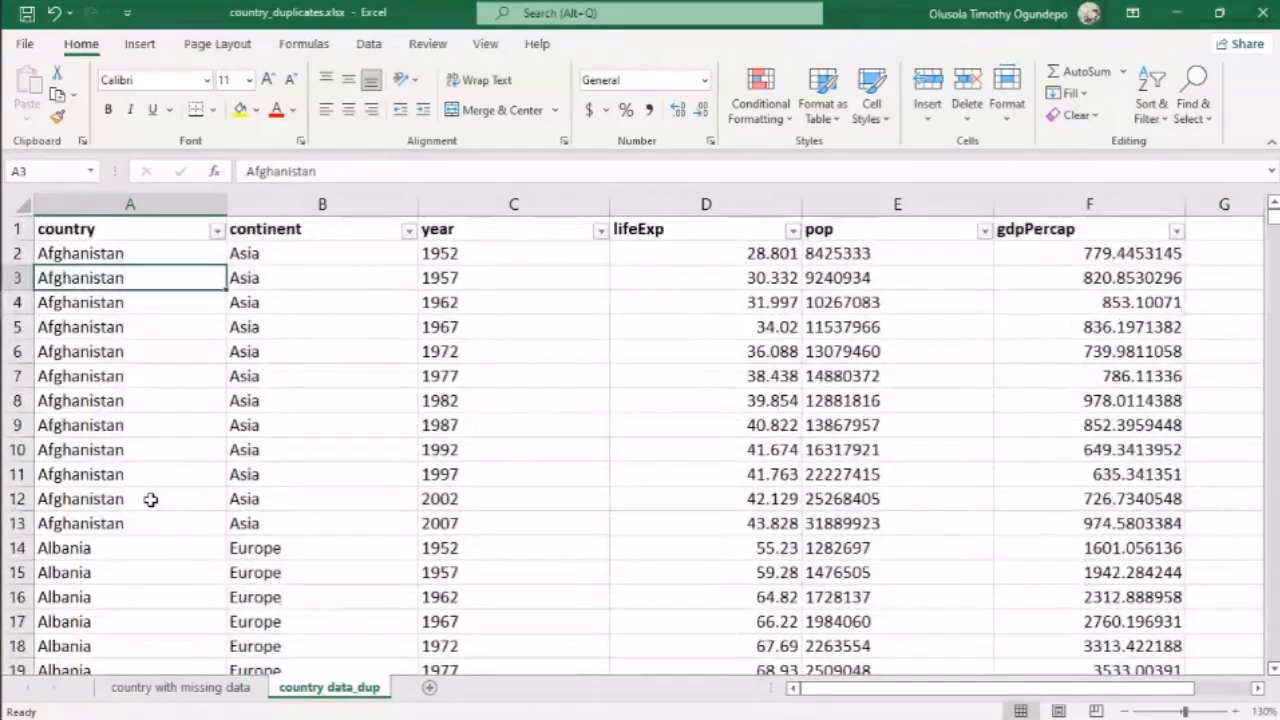
{"action": "scroll", "coordinate": [150, 499], "scroll_direction": "down", "scroll_amount": 5}
{"action": "scroll", "coordinate": [150, 499], "scroll_direction": "up", "scroll_amount": 4}
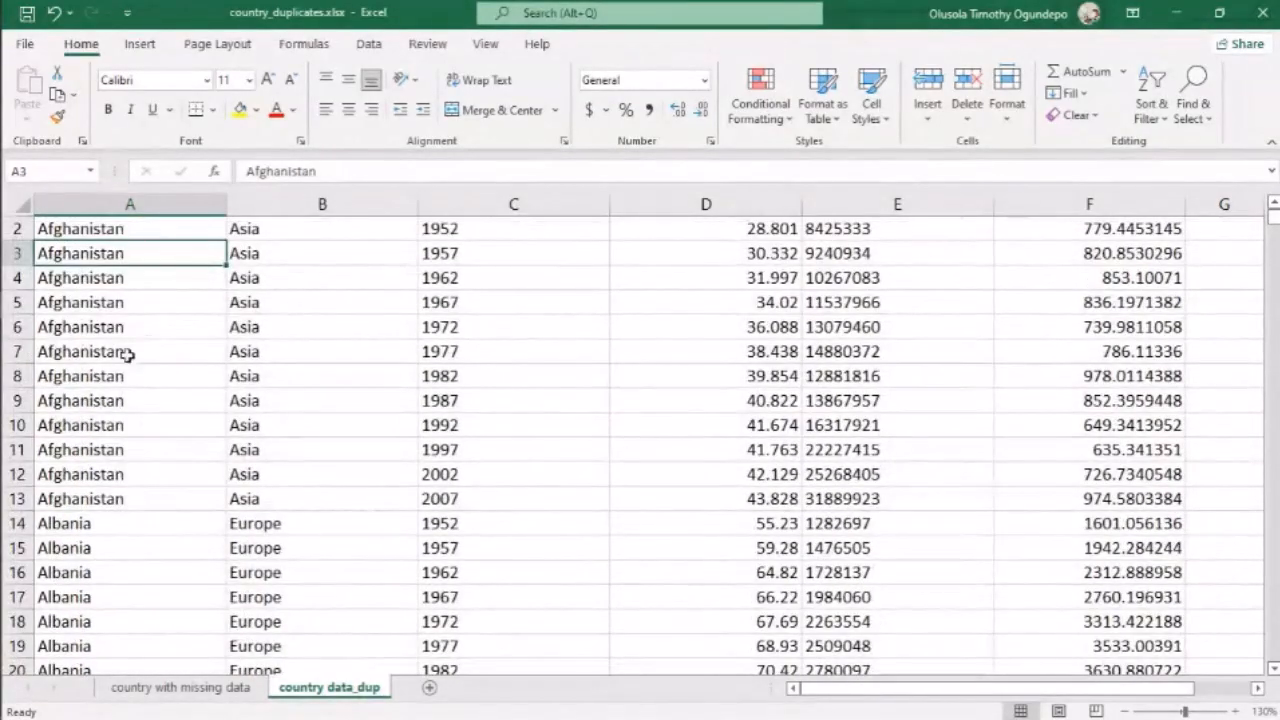
{"action": "scroll", "coordinate": [156, 520], "scroll_direction": "up", "scroll_amount": 1}
{"action": "scroll", "coordinate": [160, 527], "scroll_direction": "down", "scroll_amount": 9}
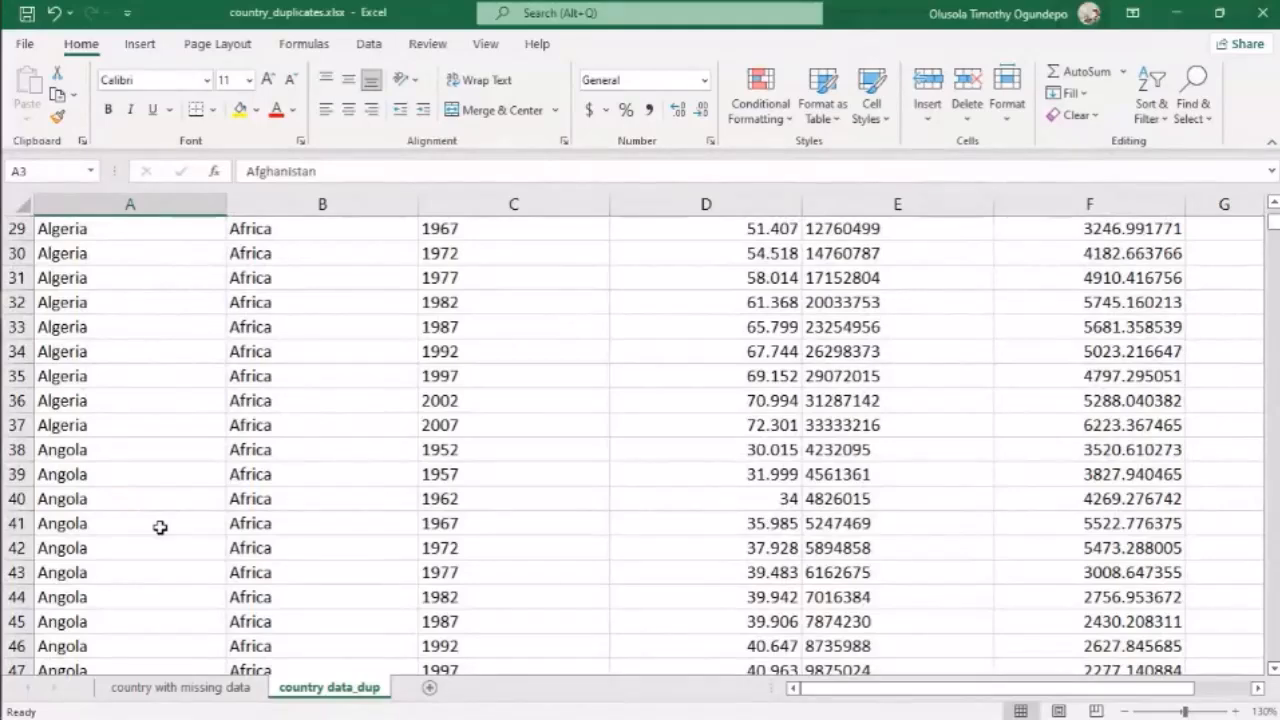
{"action": "scroll", "coordinate": [160, 527], "scroll_direction": "up", "scroll_amount": 9}
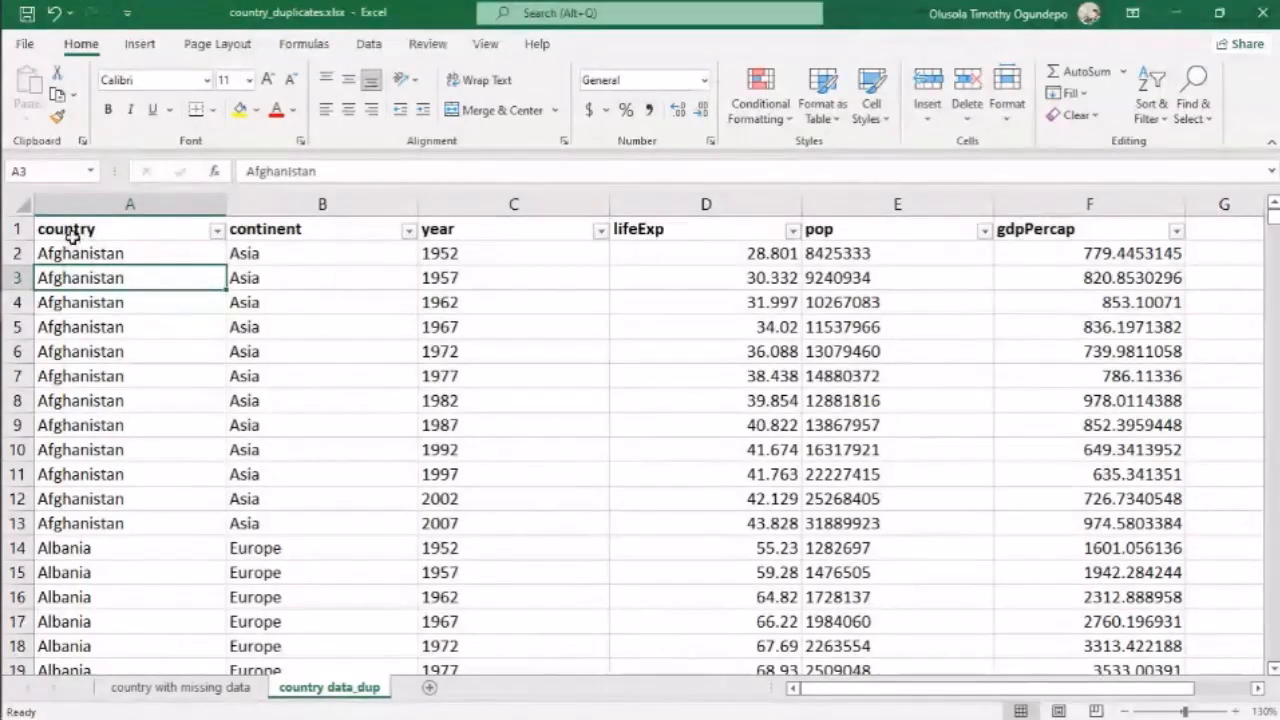
Open the country column's filter, look through the list of countries and deselect all of them.
{"action": "left_click", "coordinate": [103, 229]}
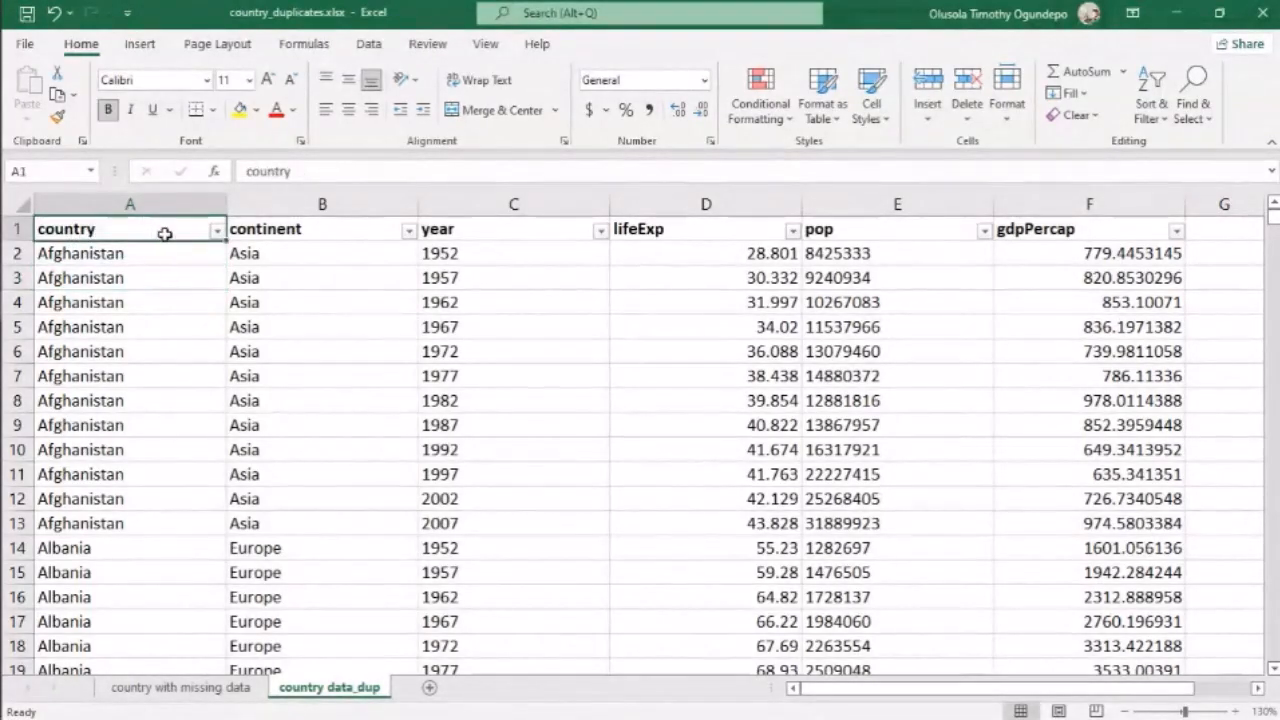
{"action": "left_click", "coordinate": [217, 231]}
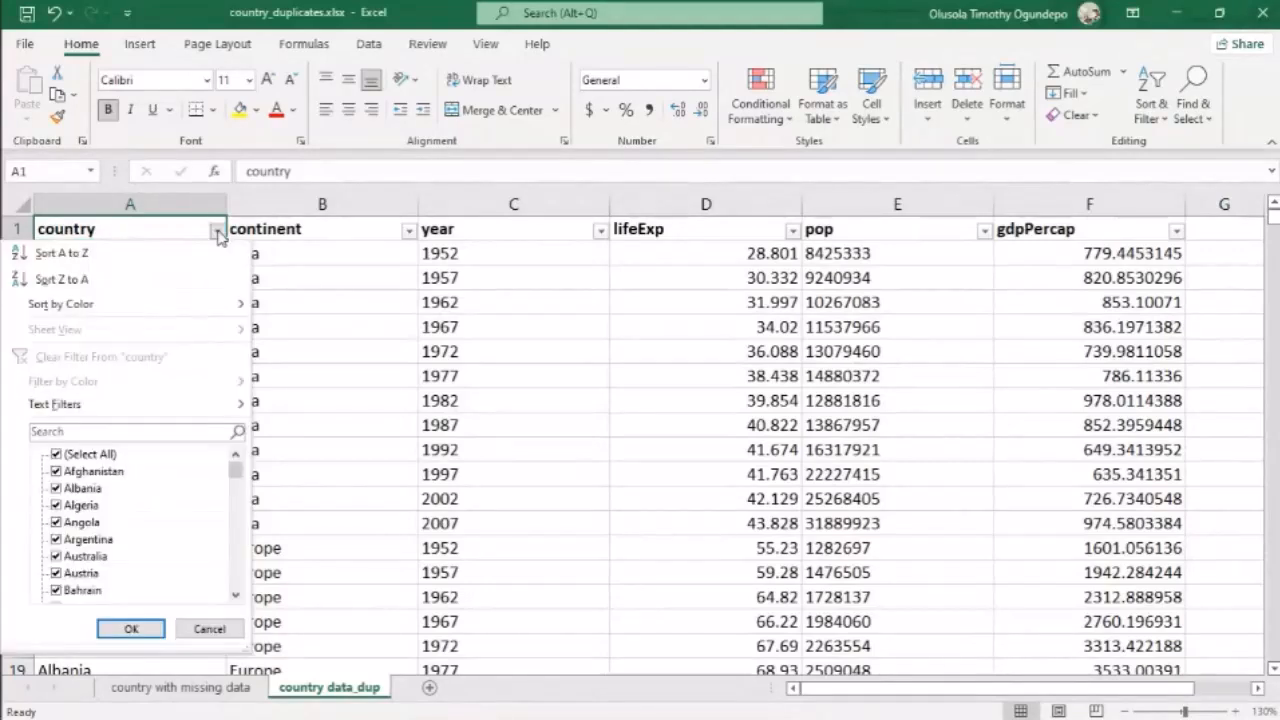
{"action": "scroll", "coordinate": [120, 557], "scroll_direction": "down", "scroll_amount": 20}
{"action": "scroll", "coordinate": [120, 557], "scroll_direction": "up", "scroll_amount": 20}
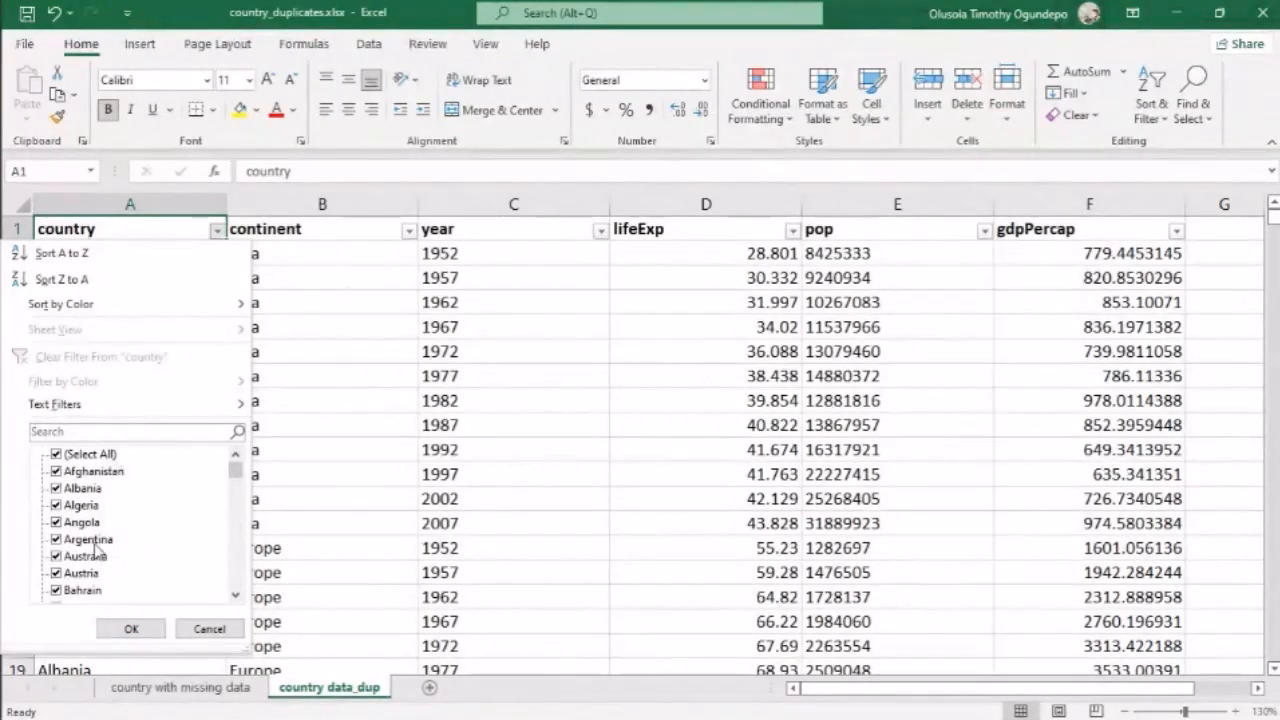
{"action": "left_click", "coordinate": [56, 455]}
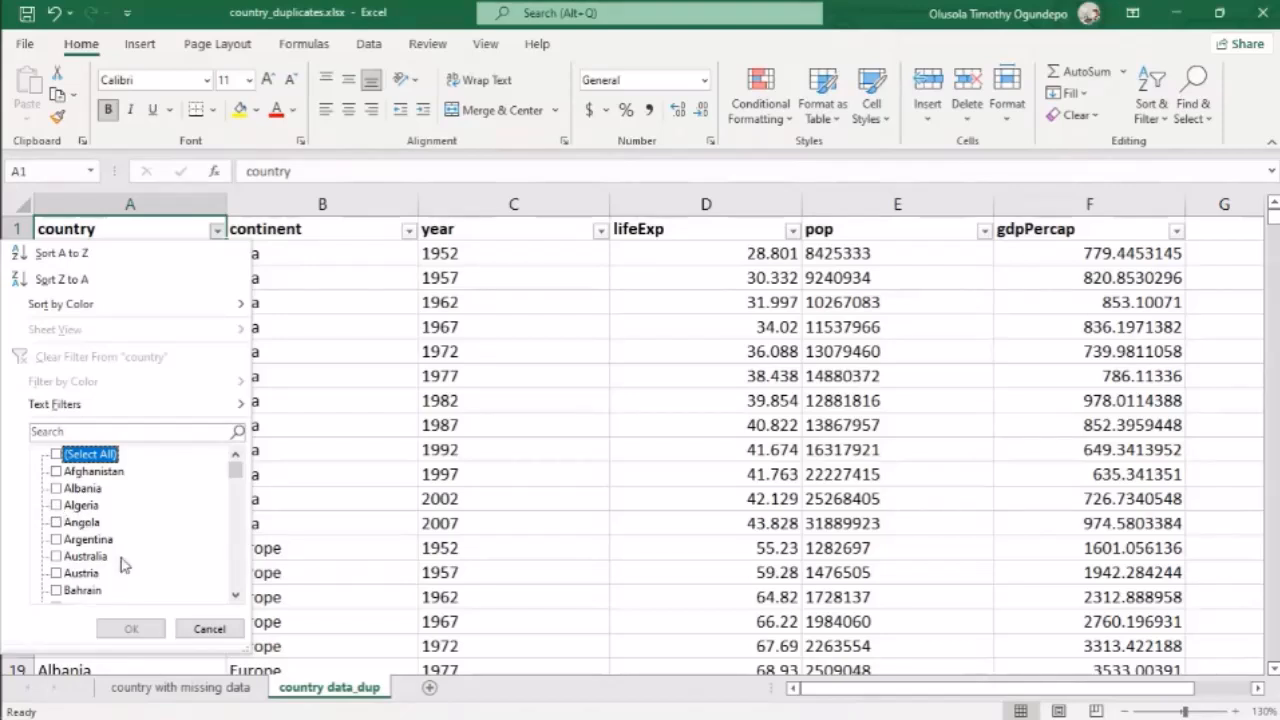
{"action": "scroll", "coordinate": [120, 560], "scroll_direction": "down", "scroll_amount": 20}
{"action": "scroll", "coordinate": [121, 564], "scroll_direction": "up", "scroll_amount": 20}
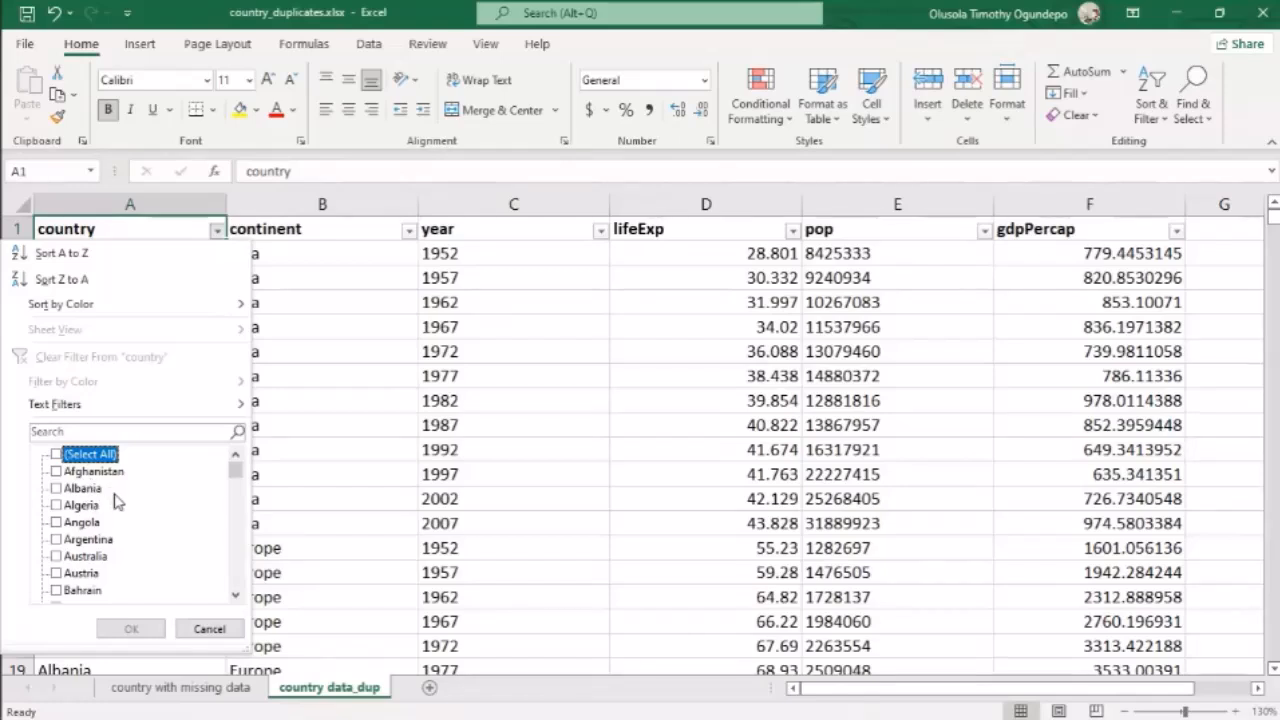
Search the country filter for "Algeri" and apply it to show only the Algeria rows.
{"action": "left_click", "coordinate": [89, 433]}
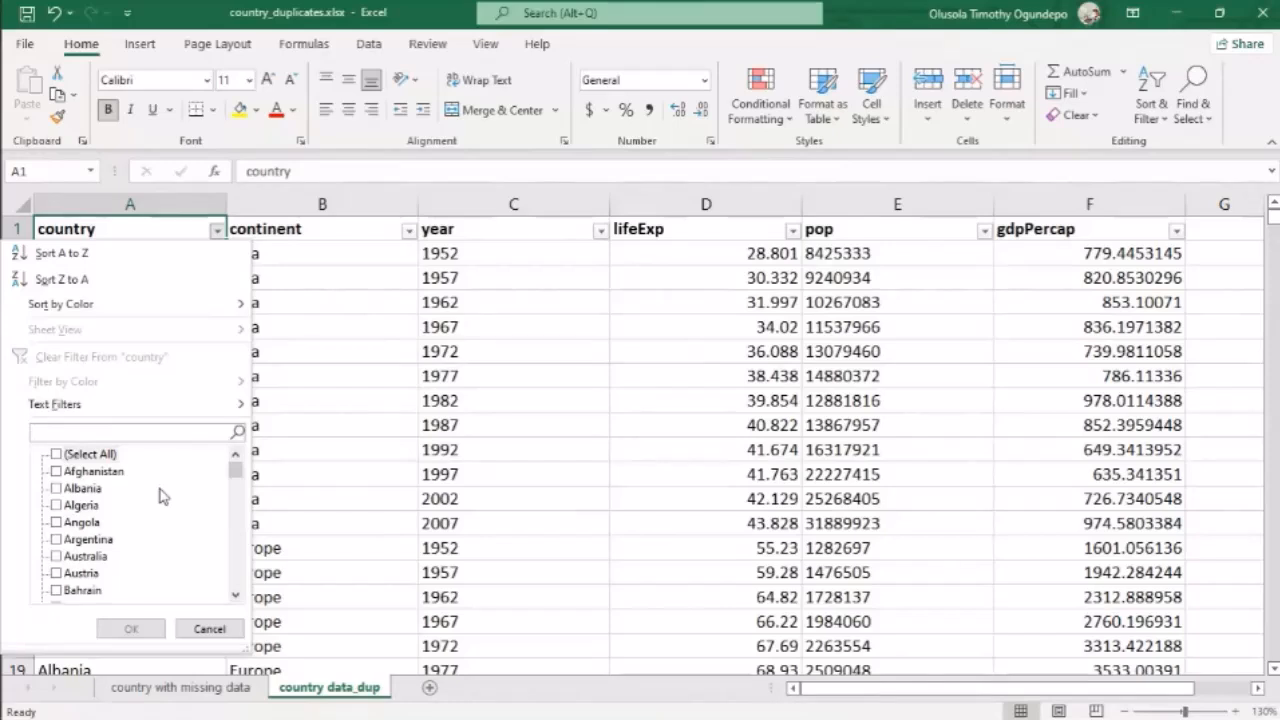
{"action": "type", "text": "Algeri"}
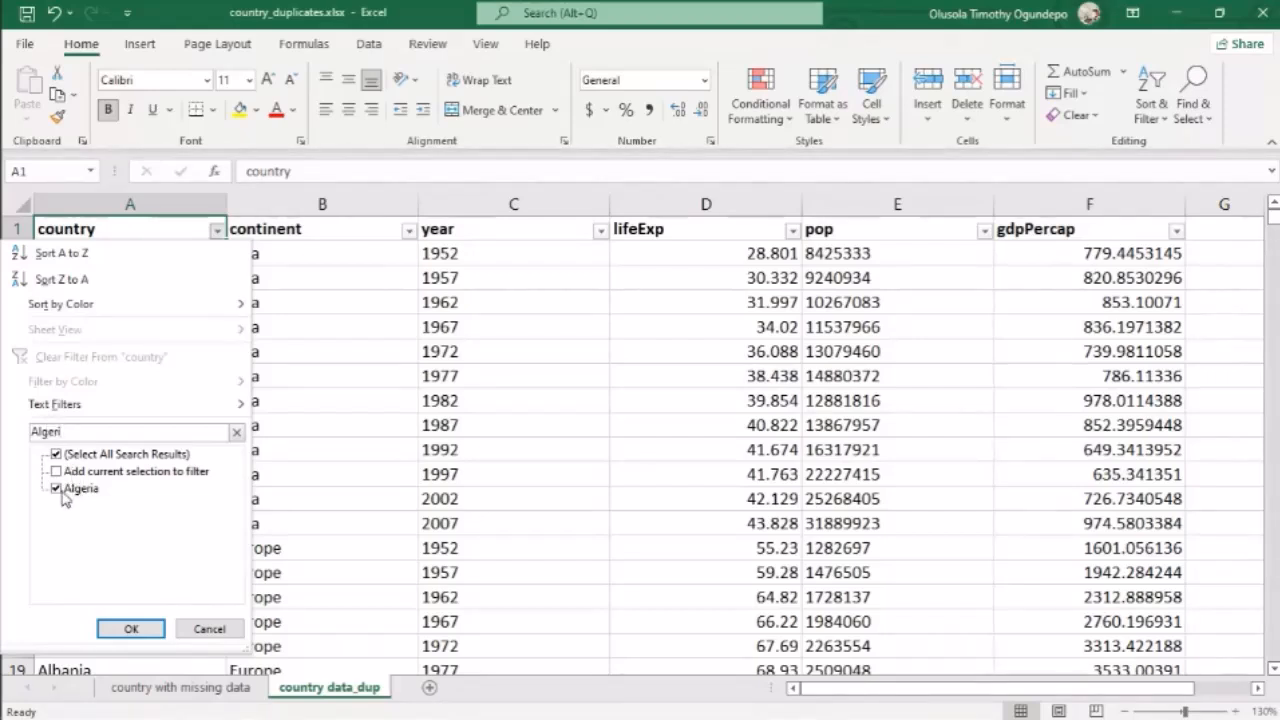
{"action": "left_click", "coordinate": [58, 490]}
{"action": "left_click", "coordinate": [58, 490]}
{"action": "left_click", "coordinate": [131, 628]}
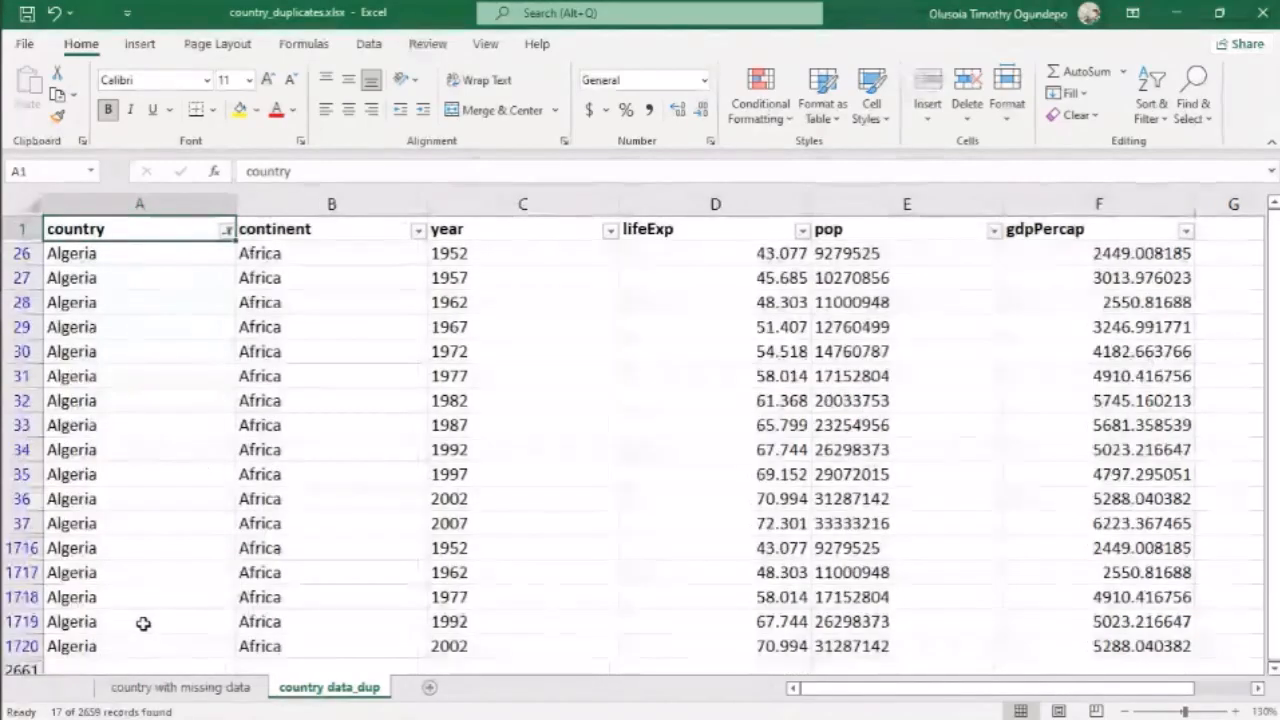
Examine the filtered Algeria rows across the country, continent, year, lifeExp, pop and gdpPercap columns.
{"action": "scroll", "coordinate": [497, 467], "scroll_direction": "down", "scroll_amount": 3}
{"action": "scroll", "coordinate": [497, 467], "scroll_direction": "up", "scroll_amount": 3}
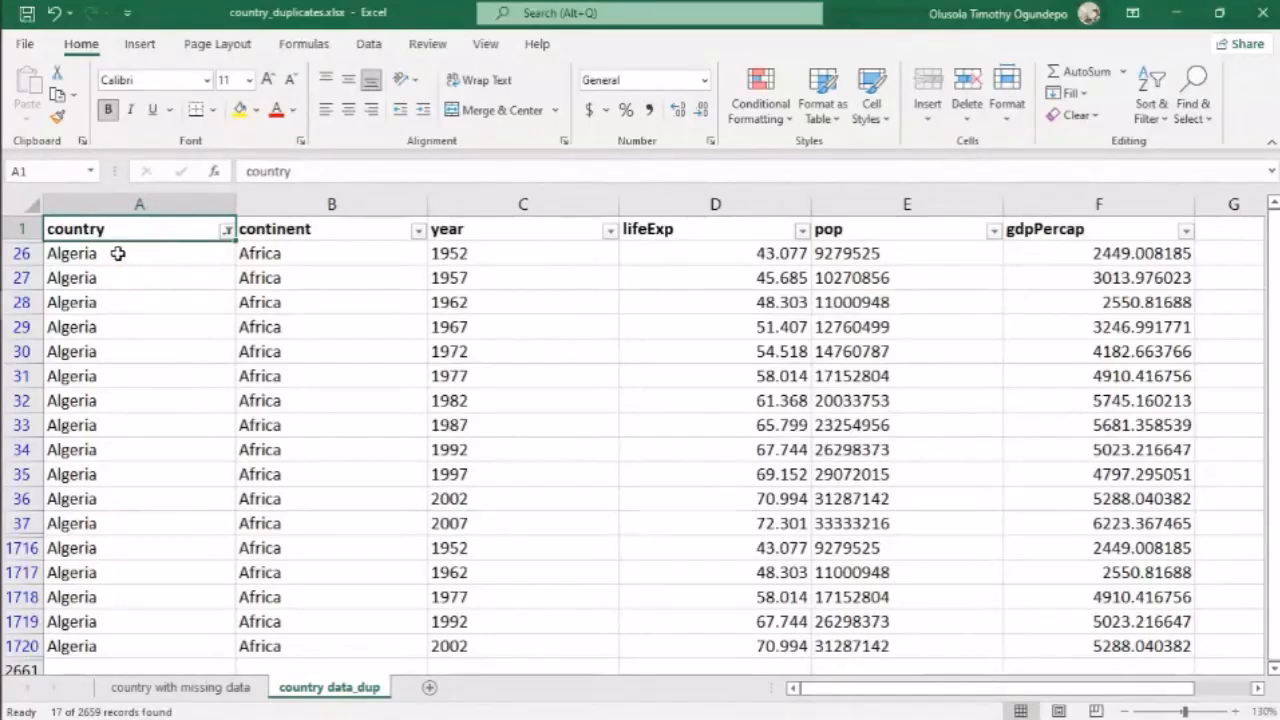
{"action": "left_click_drag", "start_coordinate": [94, 253], "coordinate": [92, 566]}
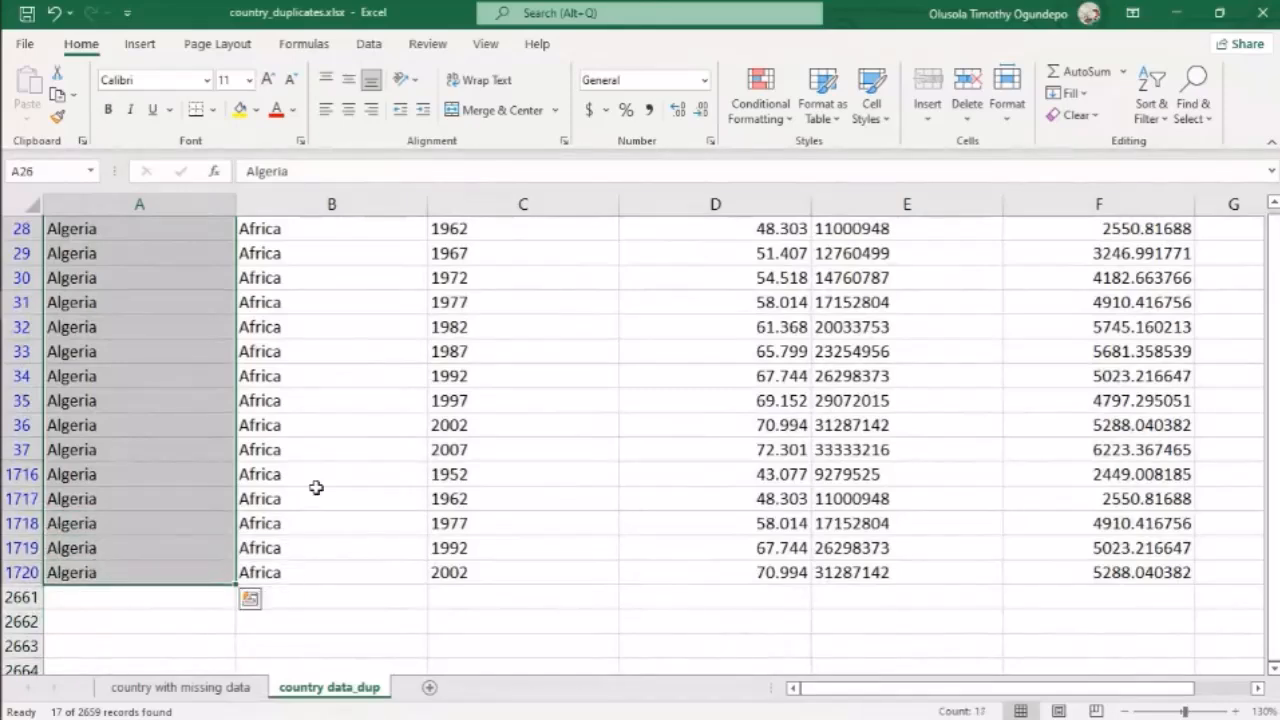
{"action": "scroll", "coordinate": [314, 486], "scroll_direction": "up", "scroll_amount": 1}
{"action": "left_click", "coordinate": [148, 260]}
{"action": "left_click_drag", "start_coordinate": [268, 254], "coordinate": [191, 545]}
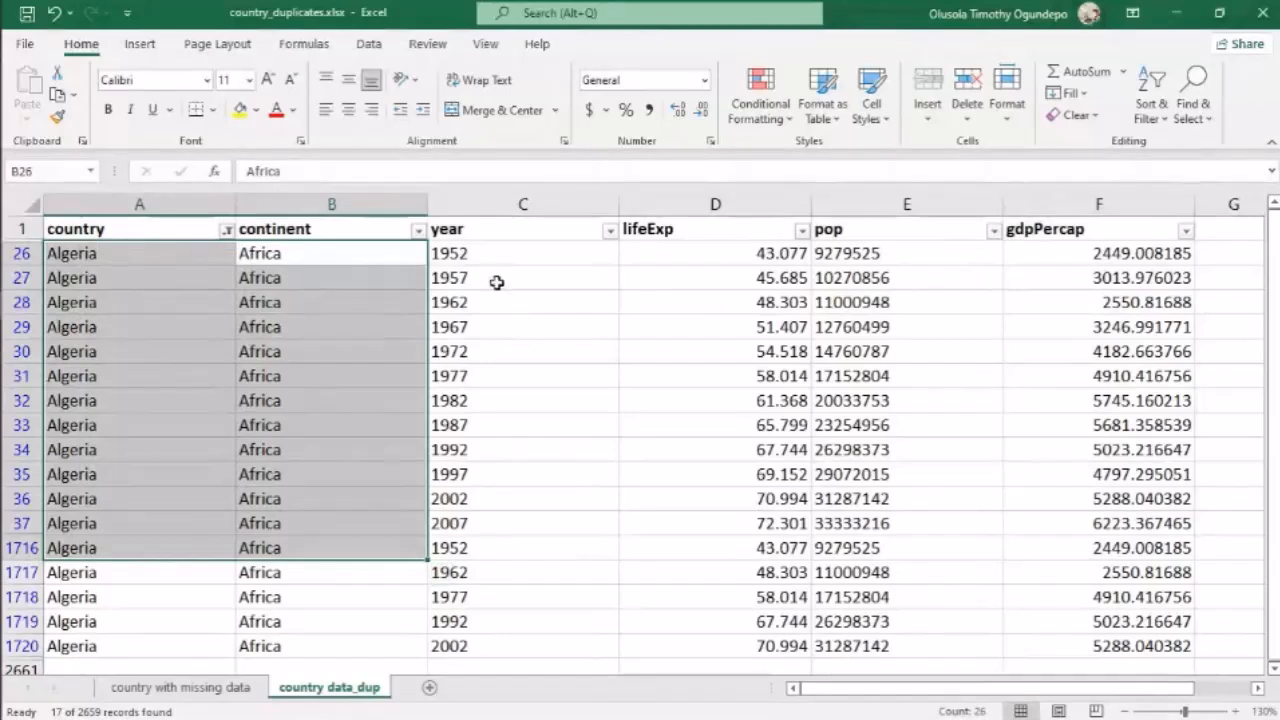
{"action": "left_click", "coordinate": [484, 253]}
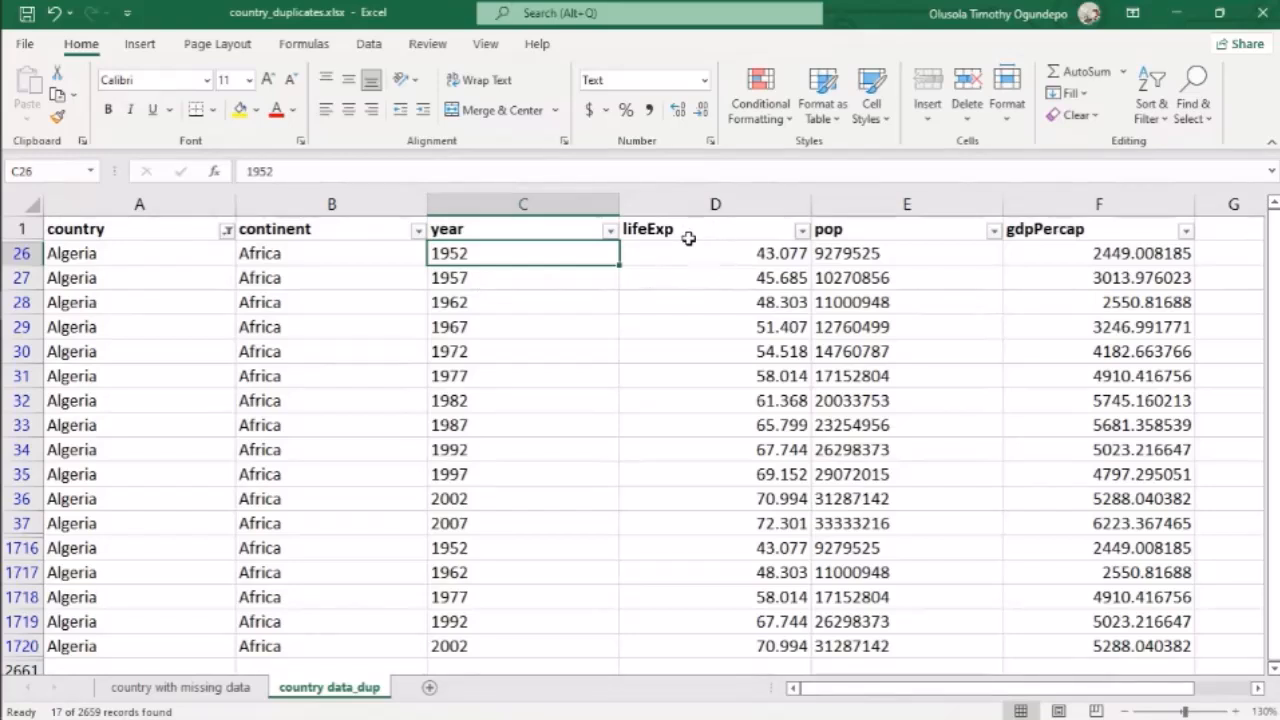
{"action": "left_click", "coordinate": [889, 257]}
{"action": "left_click", "coordinate": [1105, 254]}
{"action": "scroll", "coordinate": [670, 228], "scroll_direction": "right", "scroll_amount": 2}
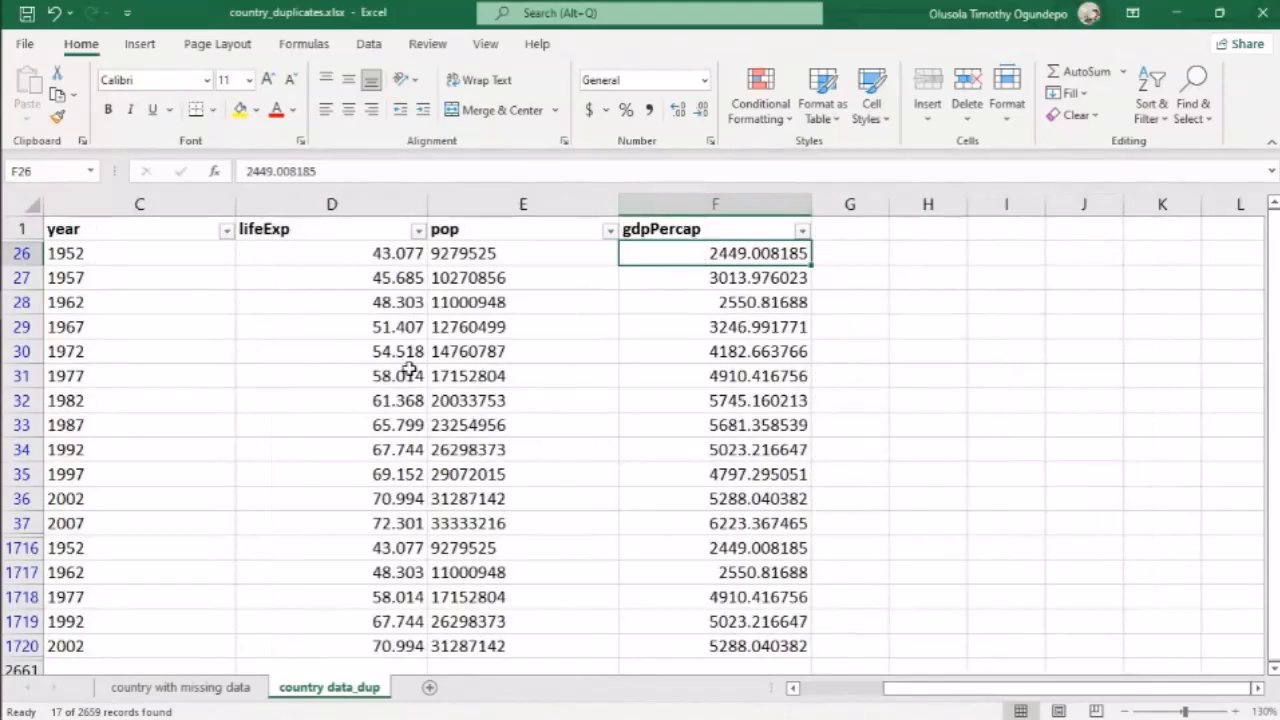
{"action": "scroll", "coordinate": [409, 370], "scroll_direction": "left", "scroll_amount": 2}
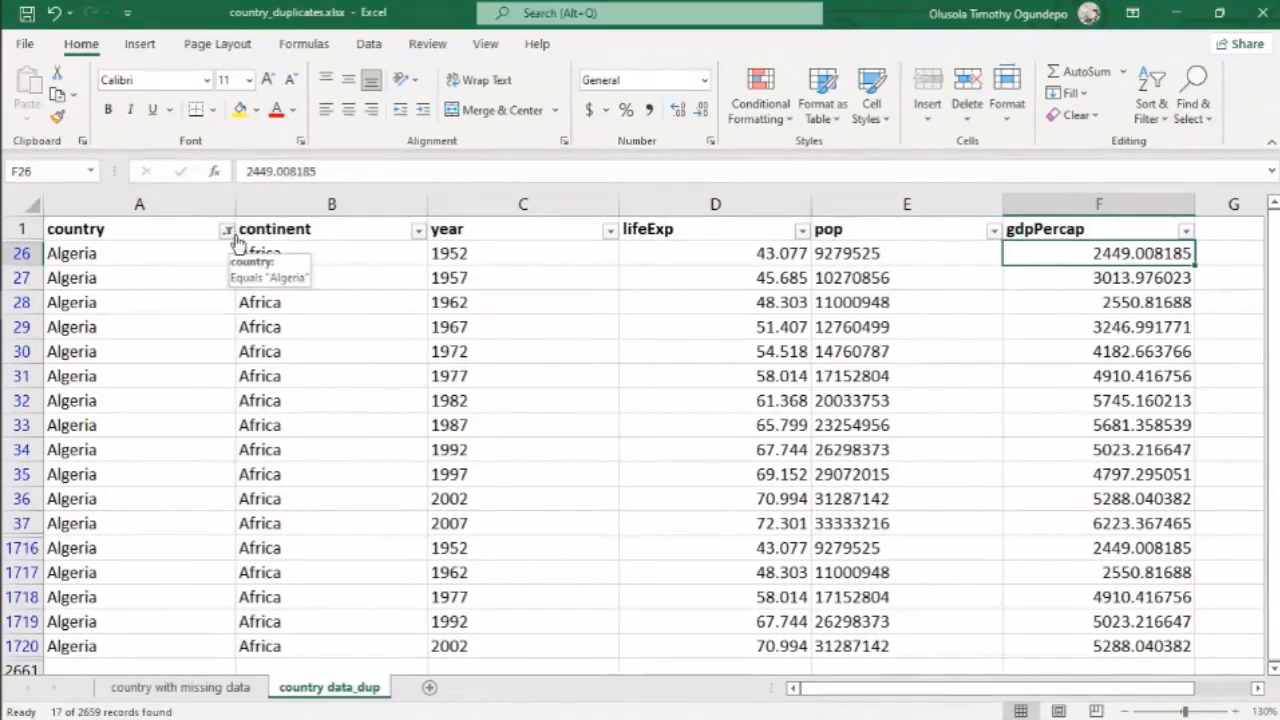
{"action": "left_click_drag", "start_coordinate": [94, 253], "coordinate": [85, 645]}
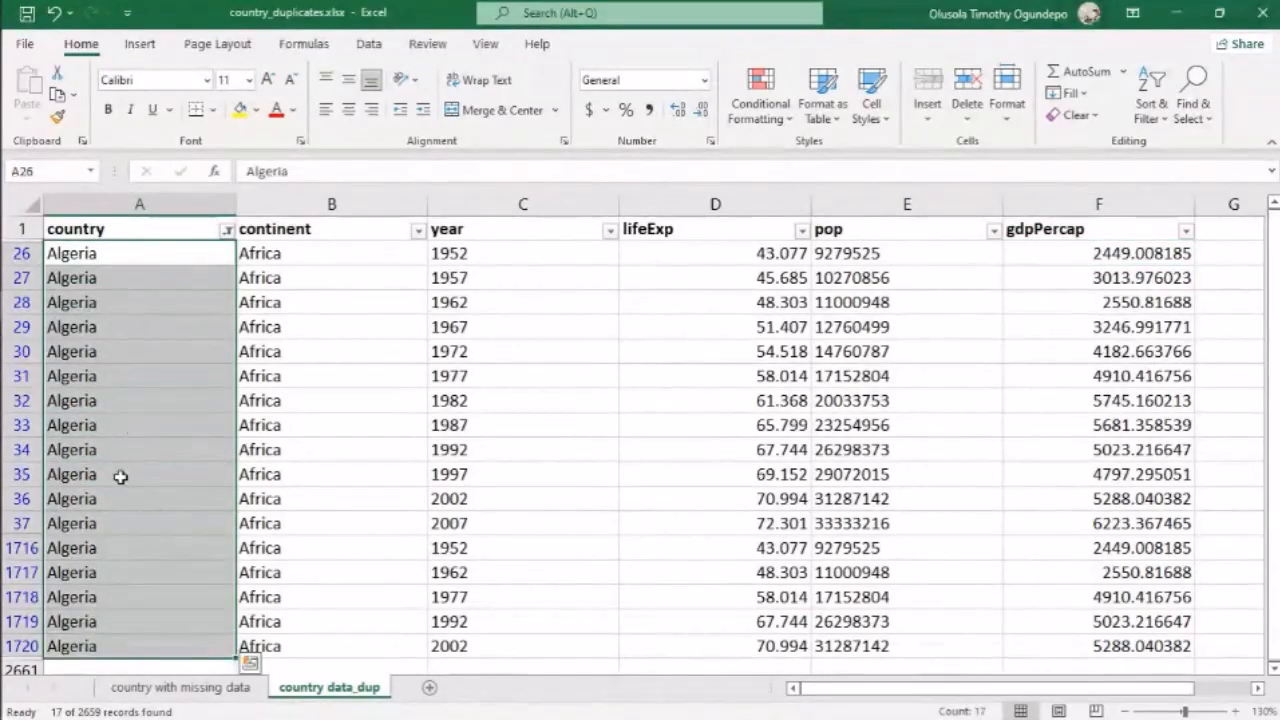
Search the country column's filter for "aust" and apply it to show only the Australia and Austria rows.
{"action": "left_click", "coordinate": [228, 232]}
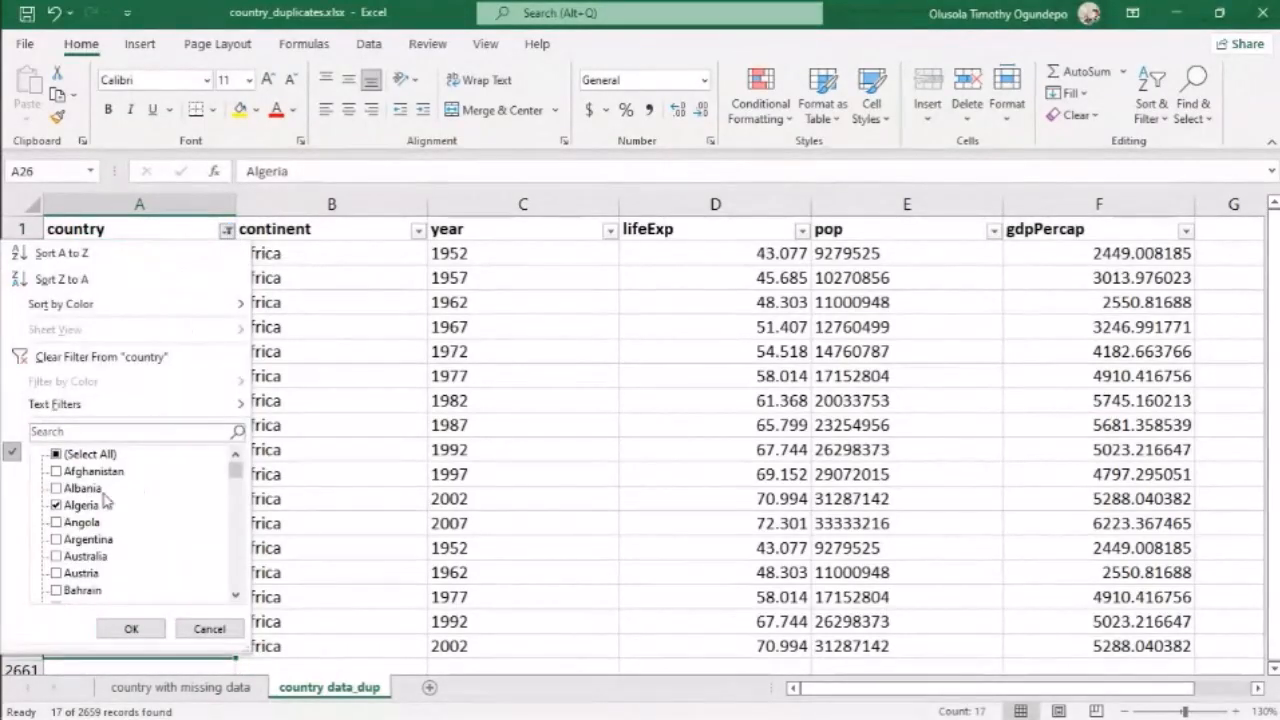
{"action": "left_click", "coordinate": [76, 433]}
{"action": "type", "text": "aust"}
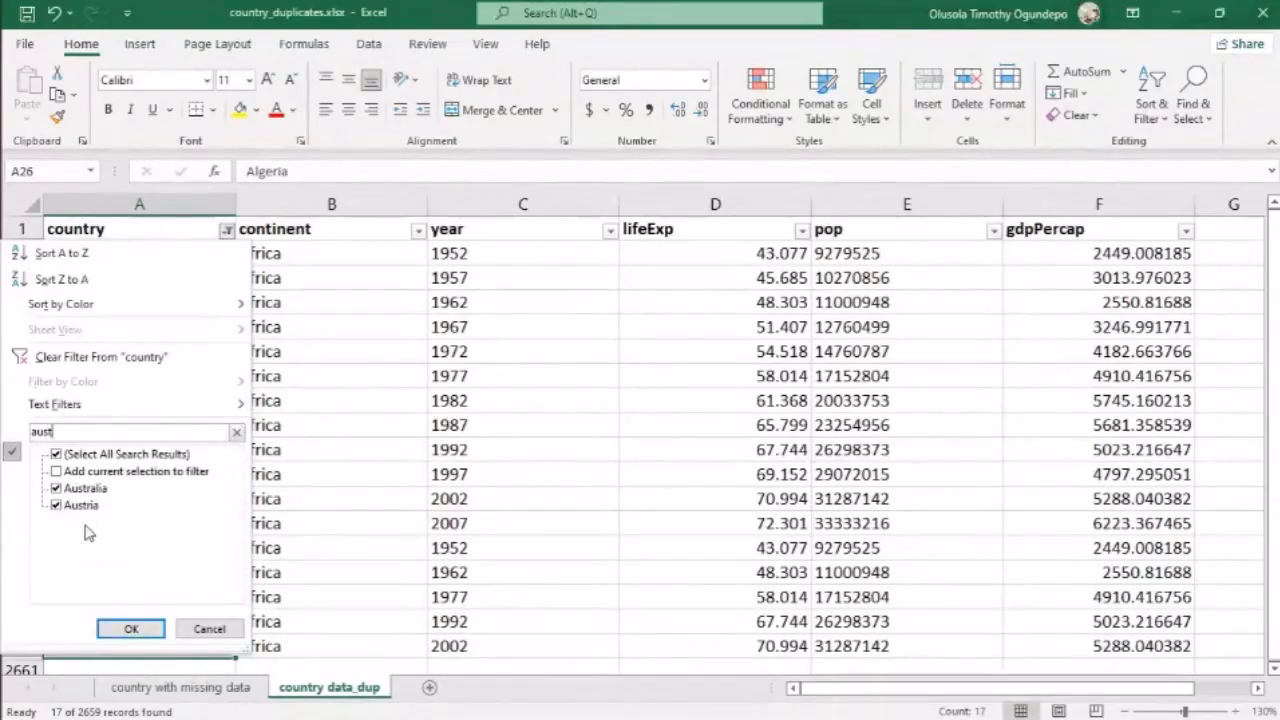
{"action": "left_click", "coordinate": [57, 489]}
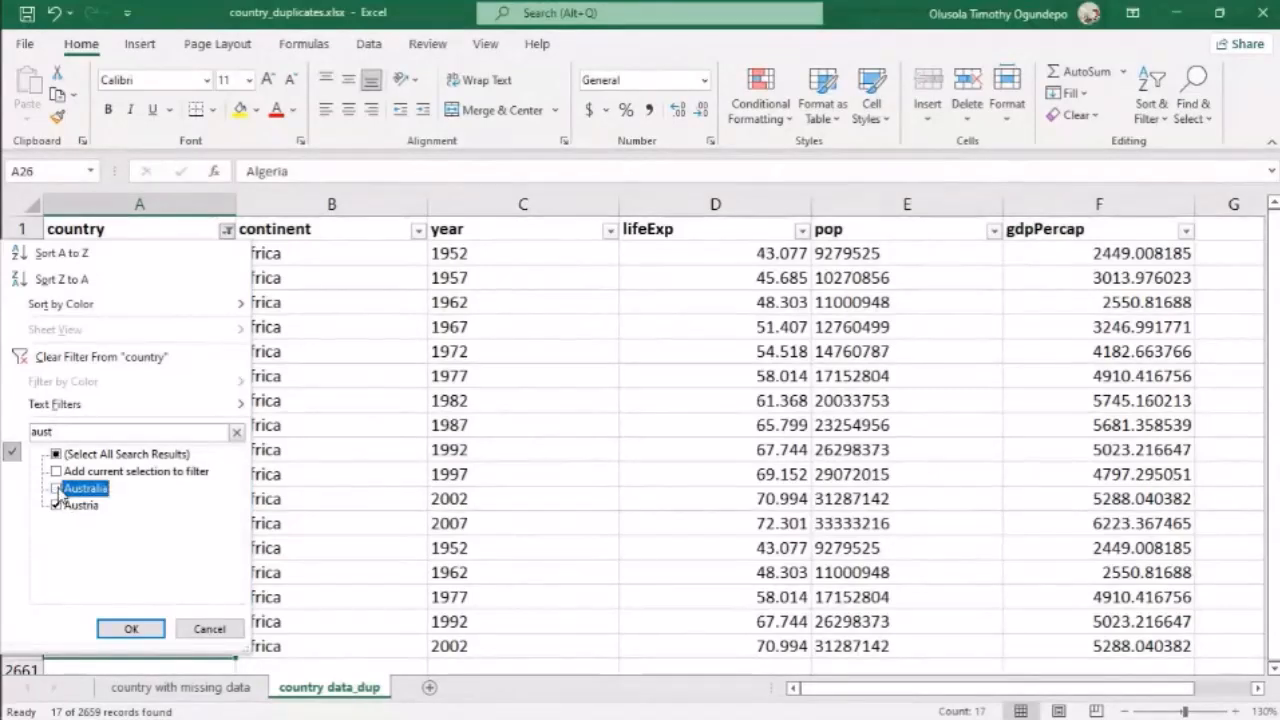
{"action": "left_click", "coordinate": [57, 489]}
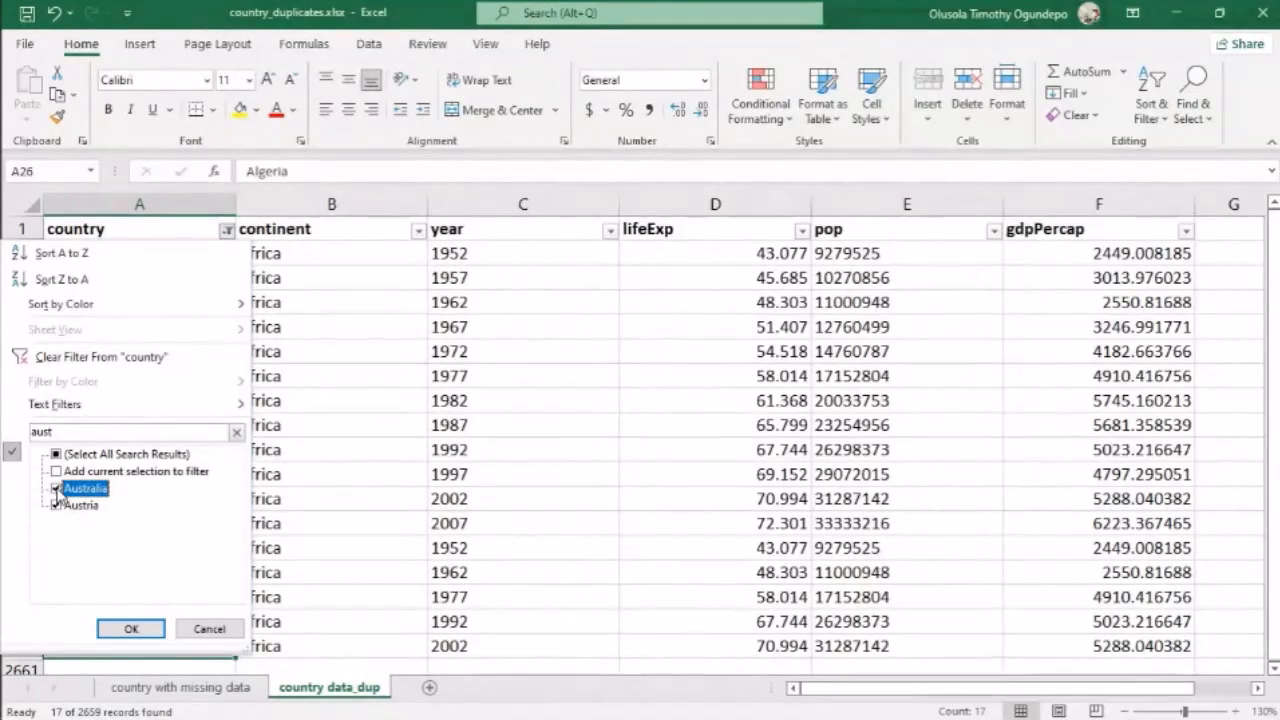
{"action": "left_click", "coordinate": [130, 632]}
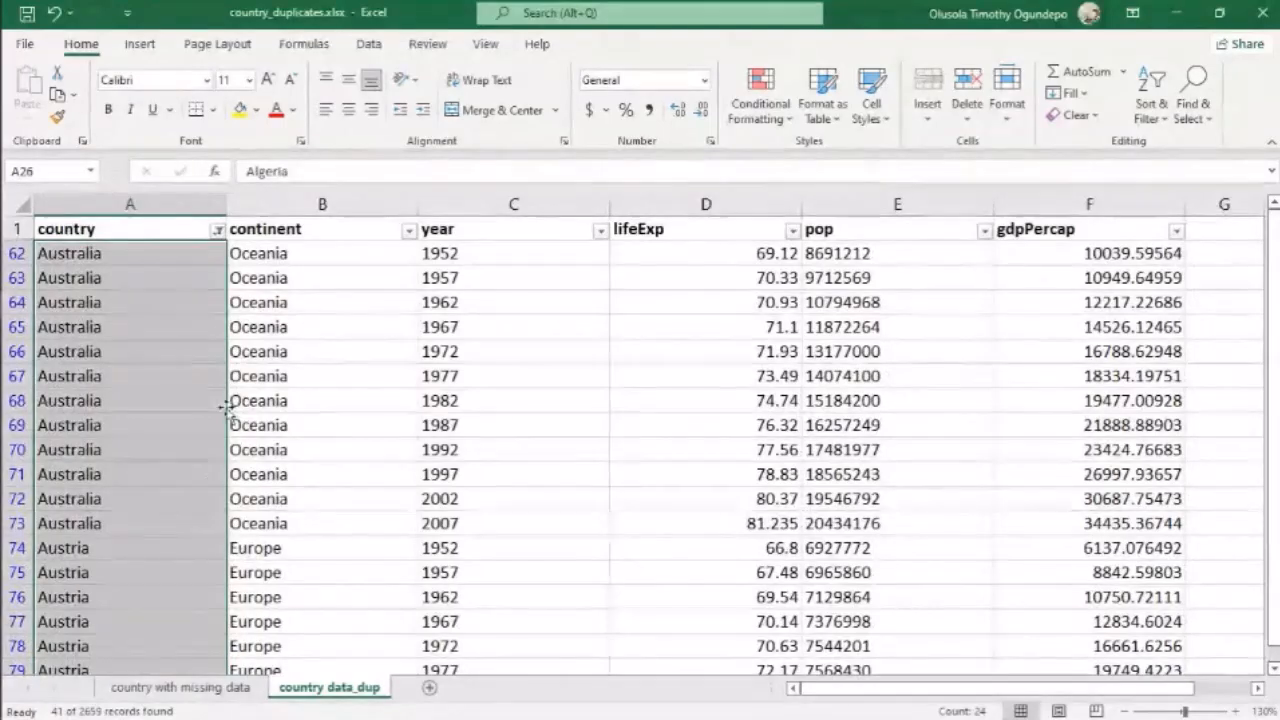
Examine the filtered Australia and Austria rows, including their repeated entries further down the sheet.
{"action": "left_click", "coordinate": [166, 375]}
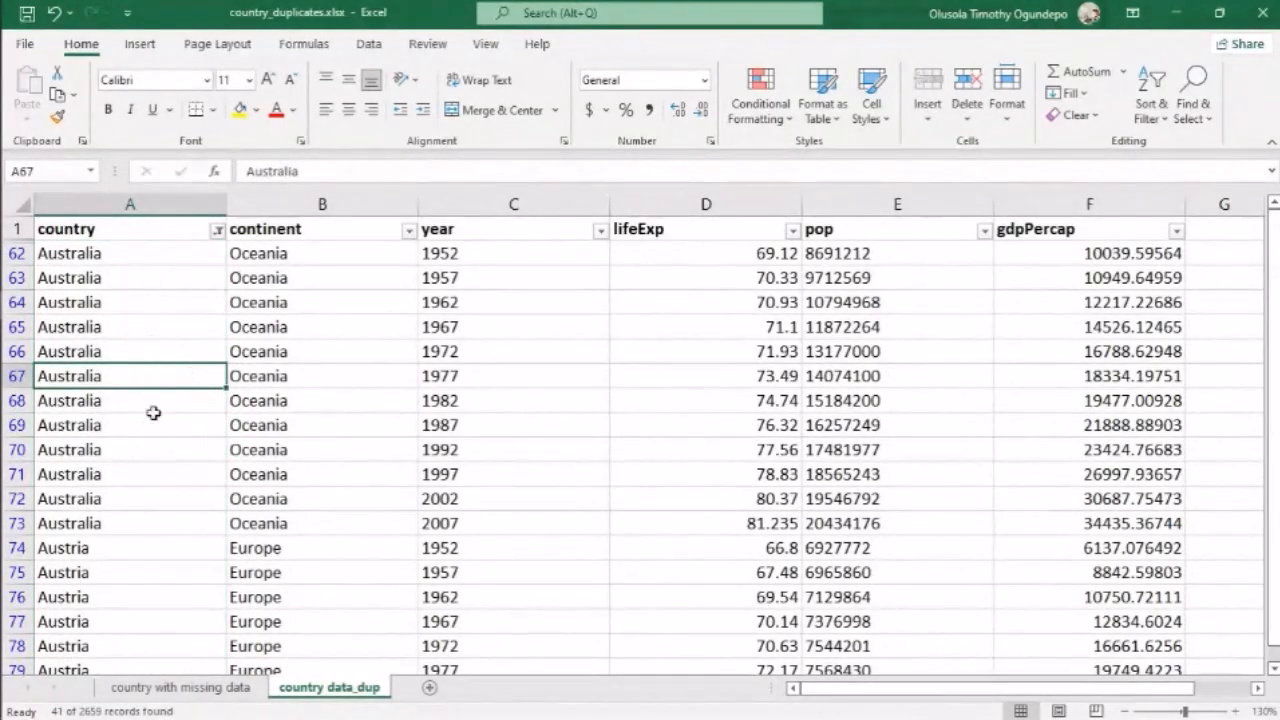
{"action": "scroll", "coordinate": [152, 432], "scroll_direction": "down", "scroll_amount": 2}
{"action": "scroll", "coordinate": [120, 569], "scroll_direction": "up", "scroll_amount": 1}
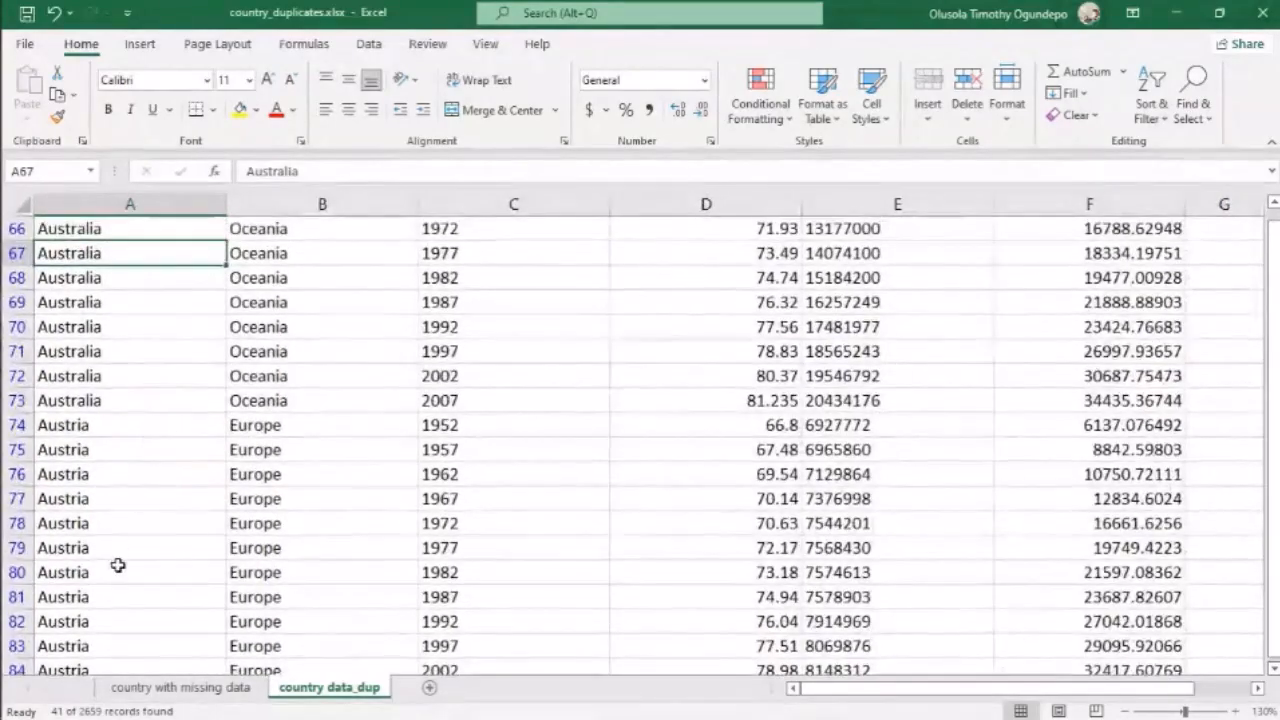
{"action": "scroll", "coordinate": [117, 455], "scroll_direction": "down", "scroll_amount": 3}
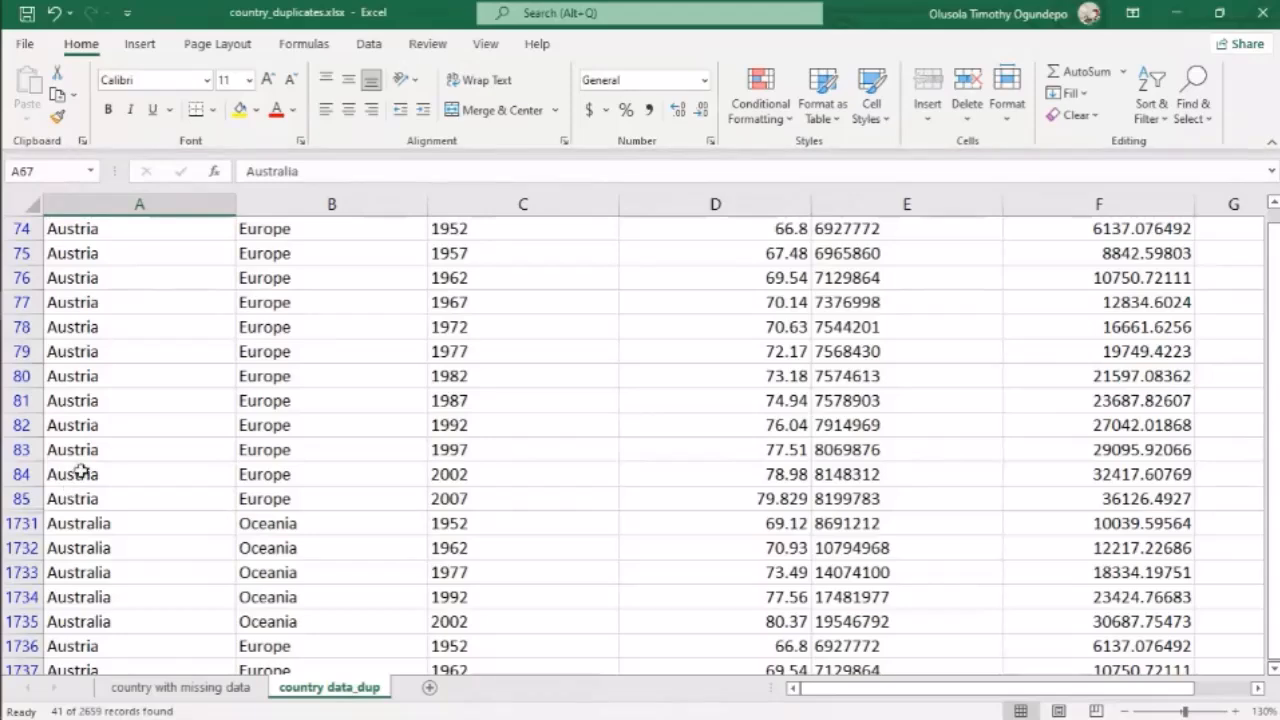
{"action": "scroll", "coordinate": [80, 470], "scroll_direction": "up", "scroll_amount": 4}
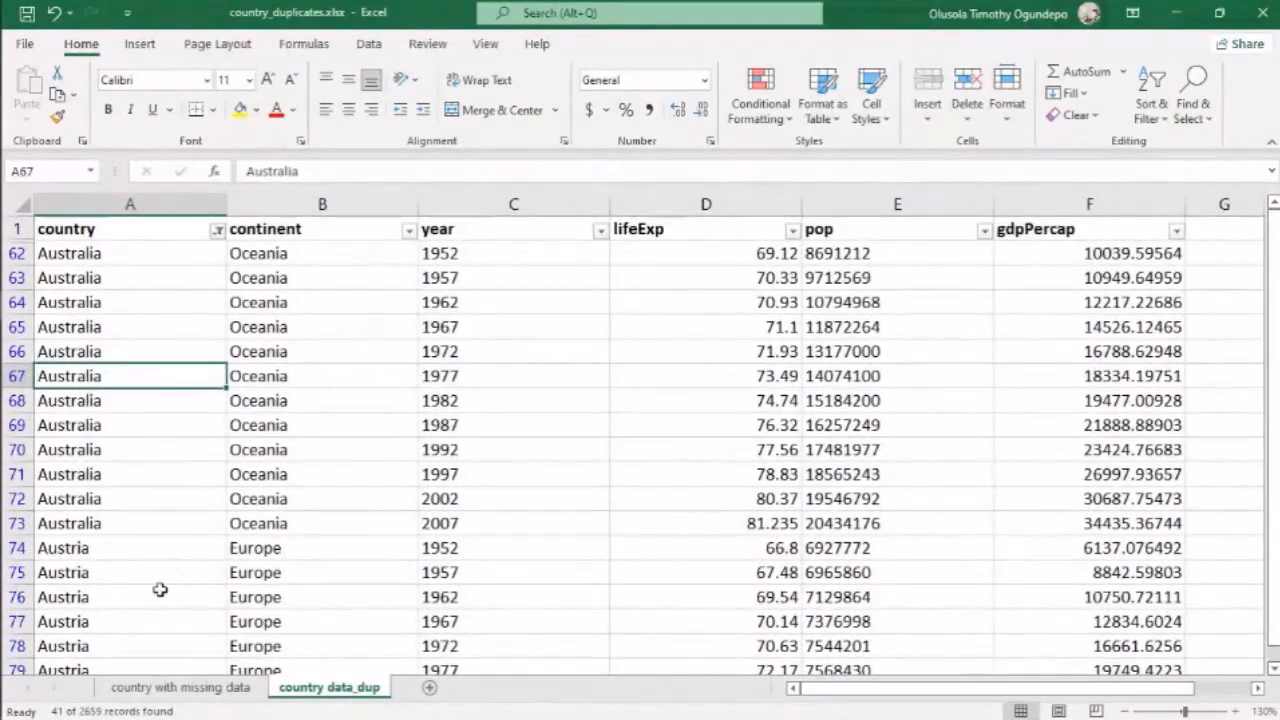
{"action": "scroll", "coordinate": [114, 429], "scroll_direction": "down", "scroll_amount": 11}
{"action": "scroll", "coordinate": [115, 431], "scroll_direction": "up", "scroll_amount": 11}
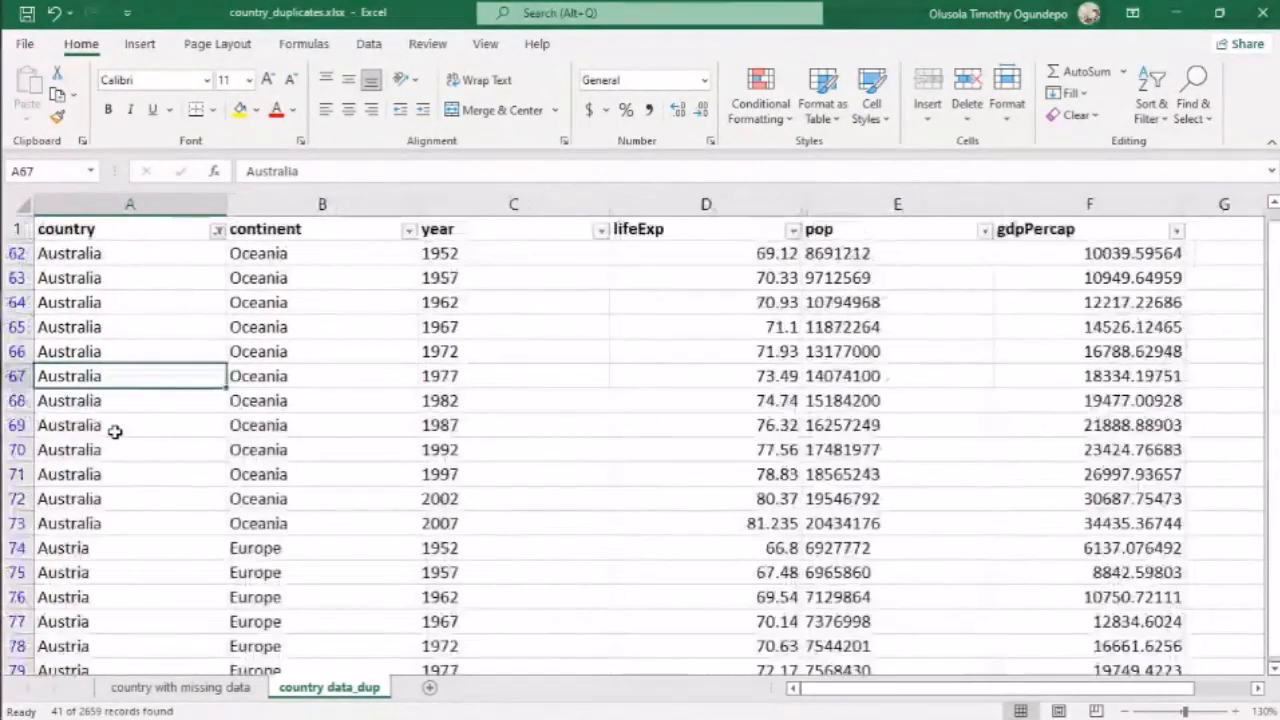
{"action": "left_click", "coordinate": [217, 231]}
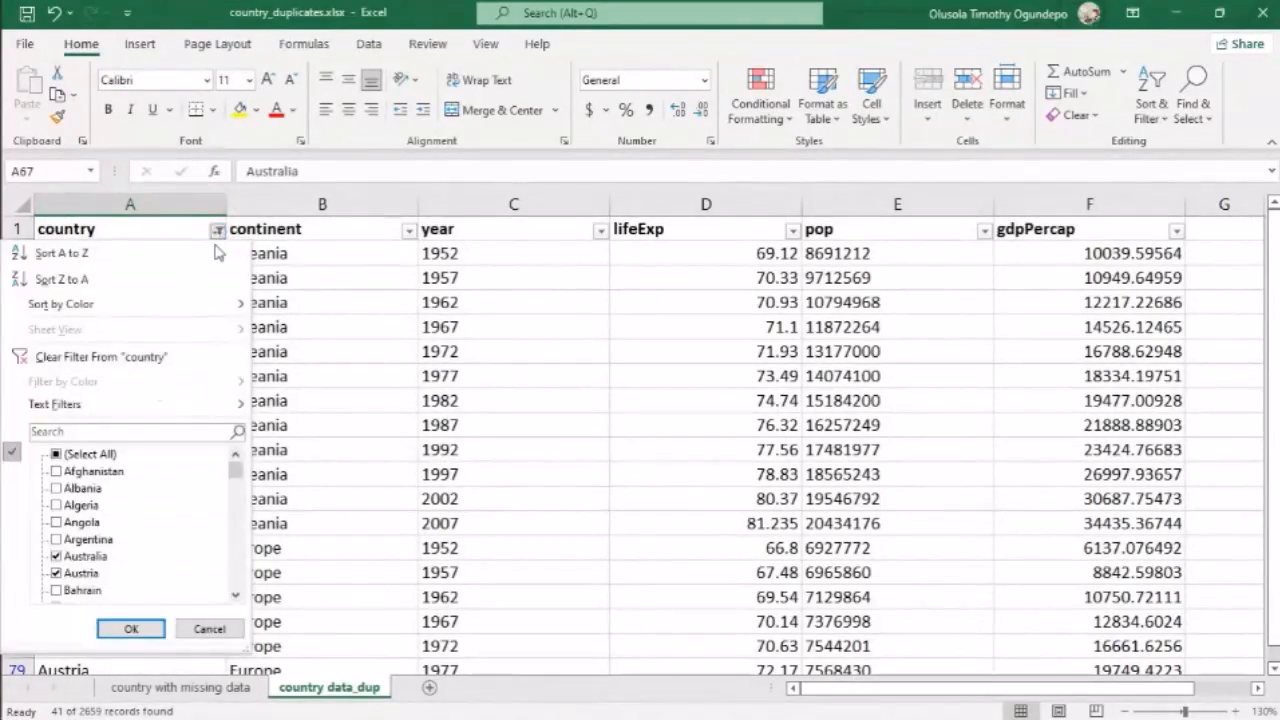
{"action": "left_click", "coordinate": [93, 433]}
{"action": "type", "text": "austr"}
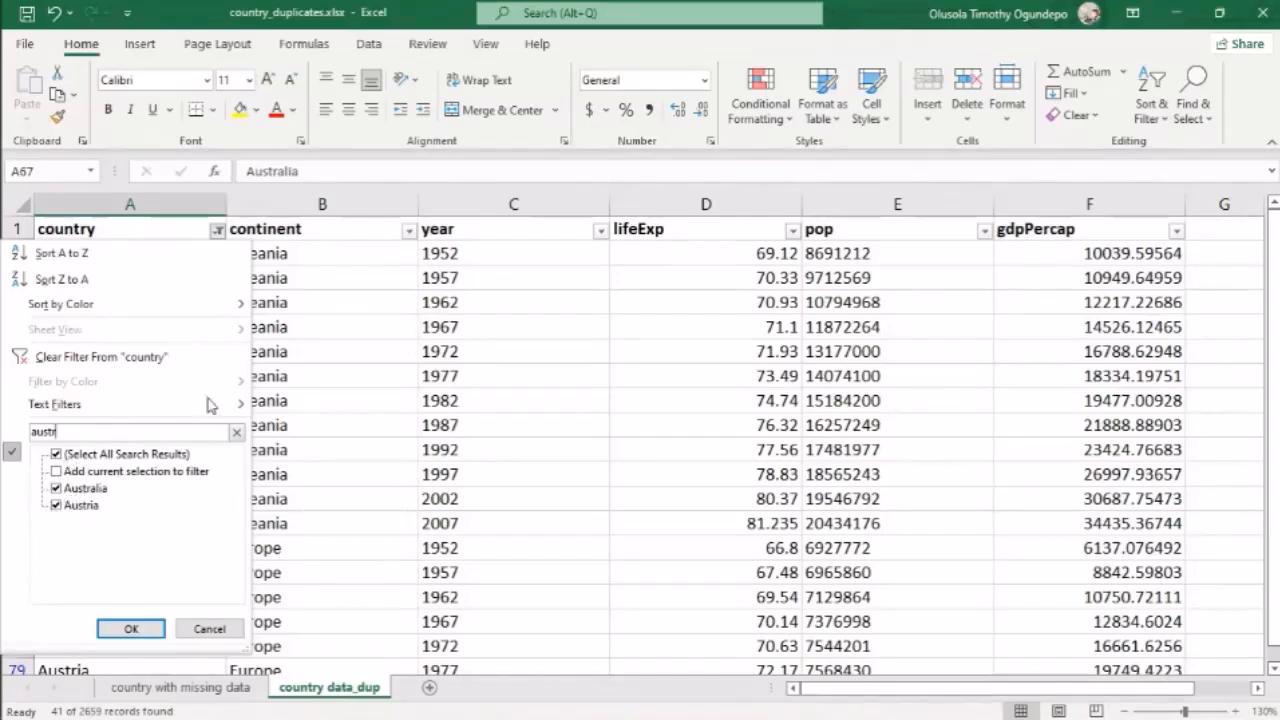
{"action": "key", "text": "BackSpace"}
{"action": "key", "text": "BackSpace"}
{"action": "key", "text": "BackSpace"}
{"action": "key", "text": "BackSpace"}
{"action": "key", "text": "BackSpace"}
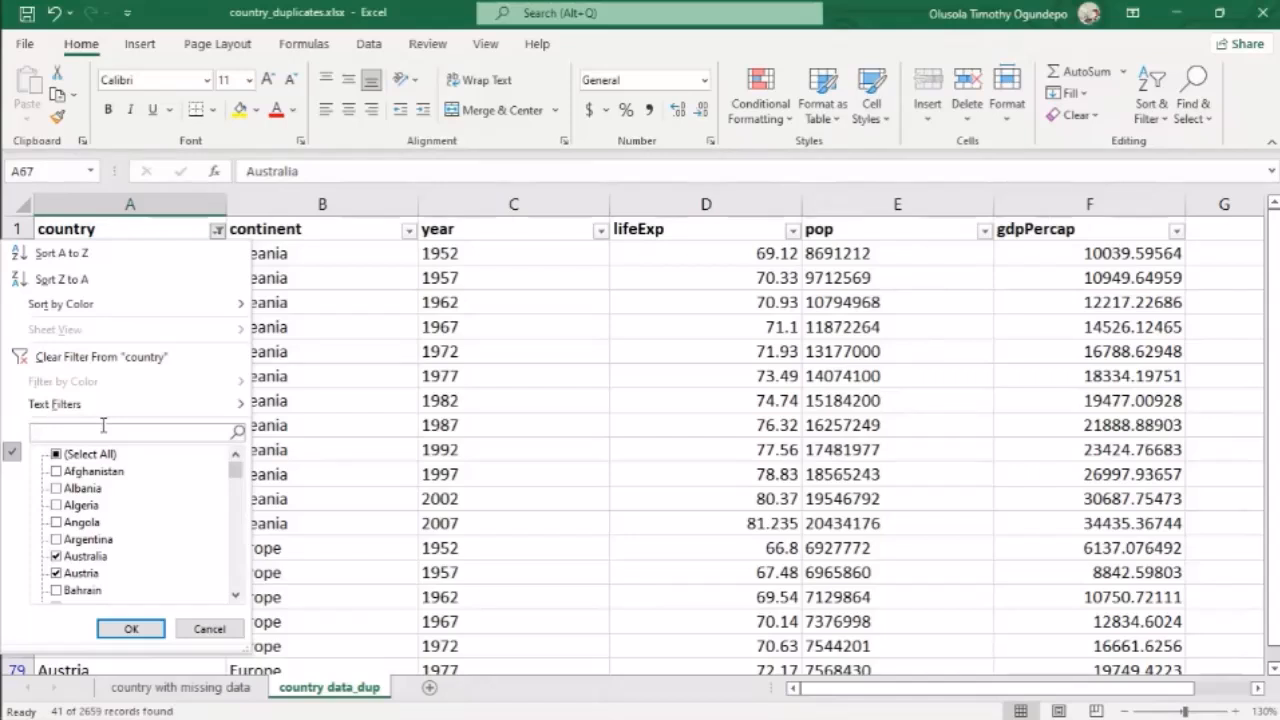
{"action": "left_click", "coordinate": [130, 628]}
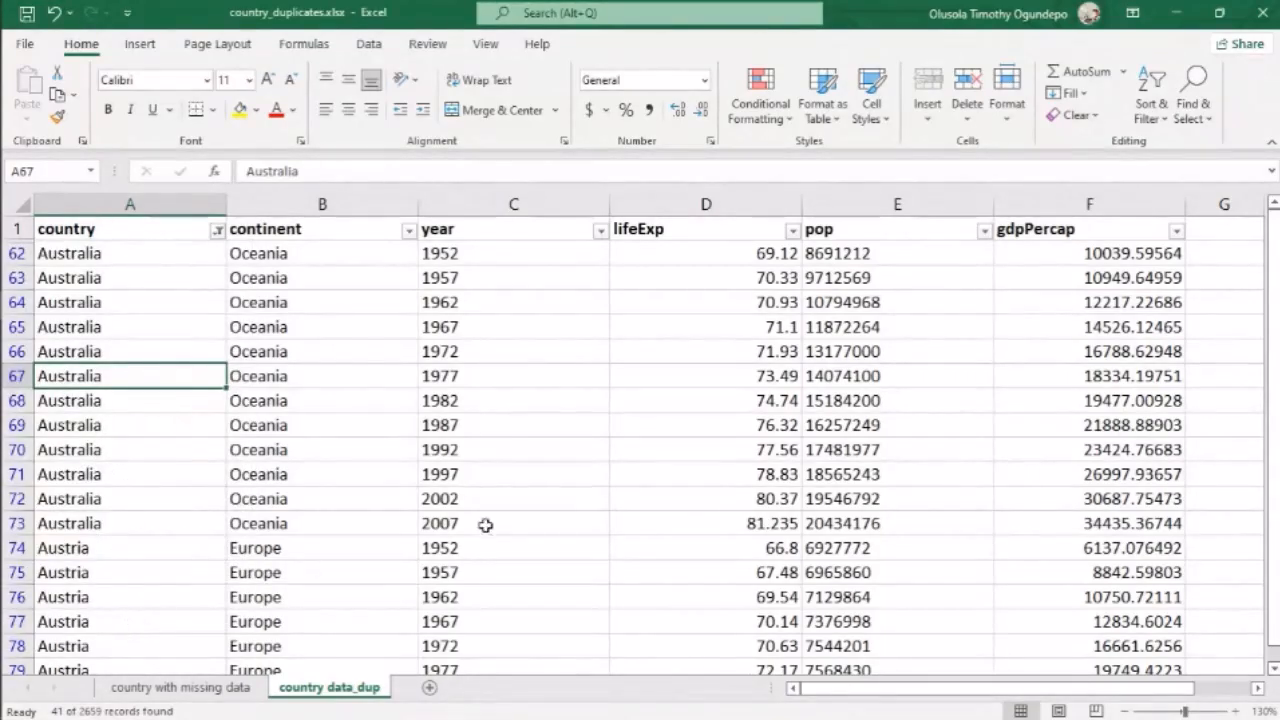
Look over the filtered rows, check the Data Cleaning Techniques slide and return to the Excel workbook.
{"action": "scroll", "coordinate": [618, 524], "scroll_direction": "right", "scroll_amount": 4}
{"action": "scroll", "coordinate": [618, 524], "scroll_direction": "left", "scroll_amount": 4}
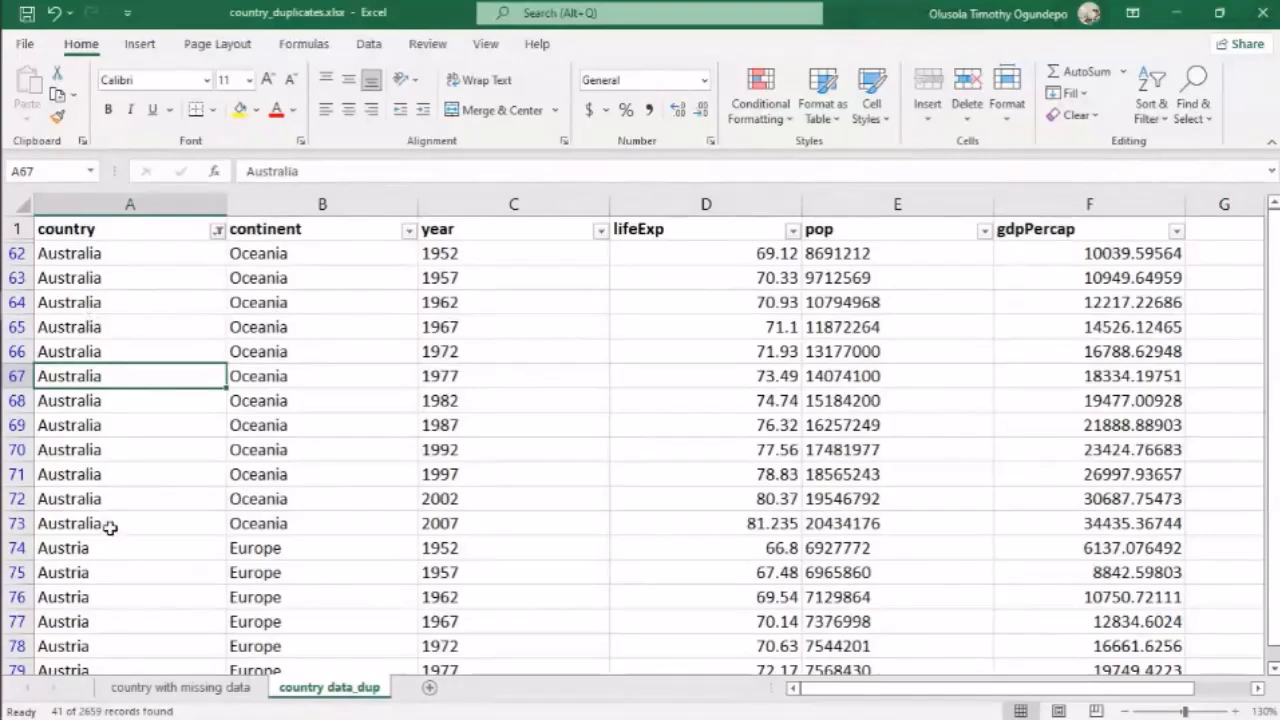
{"action": "scroll", "coordinate": [108, 527], "scroll_direction": "down", "scroll_amount": 3}
{"action": "key", "text": "alt+Tab"}
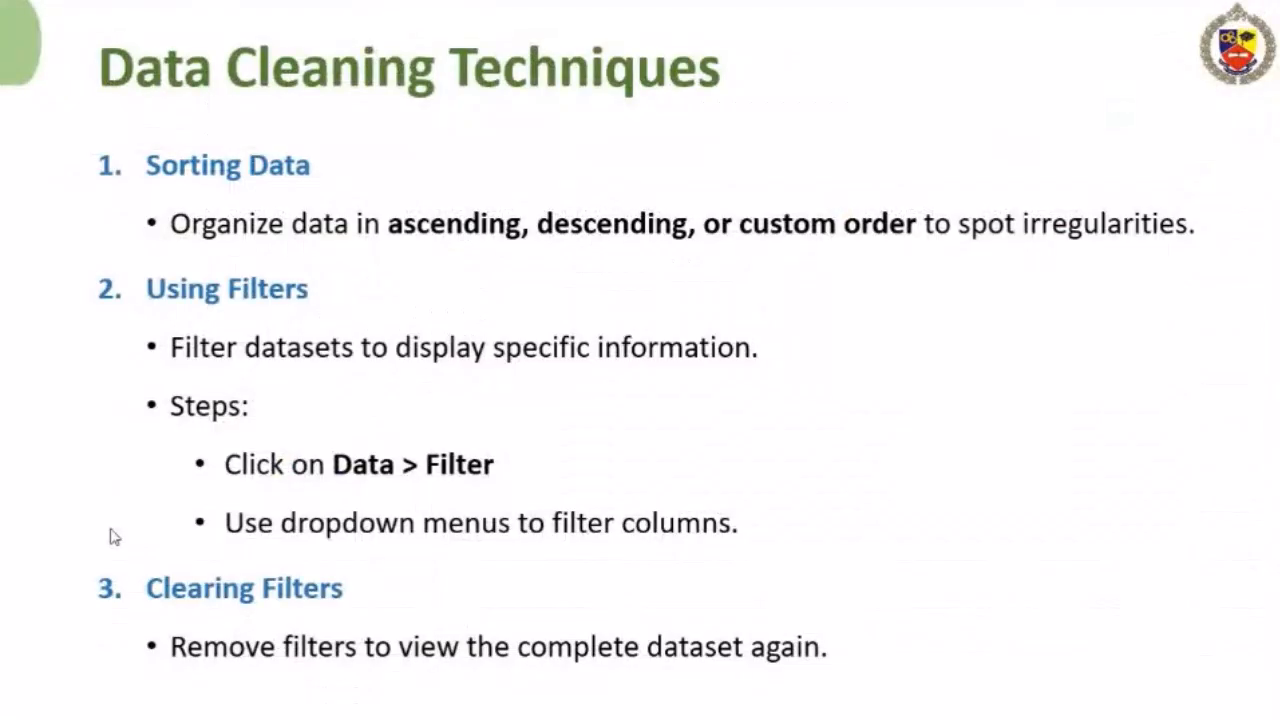
{"action": "key", "text": "alt+Tab"}
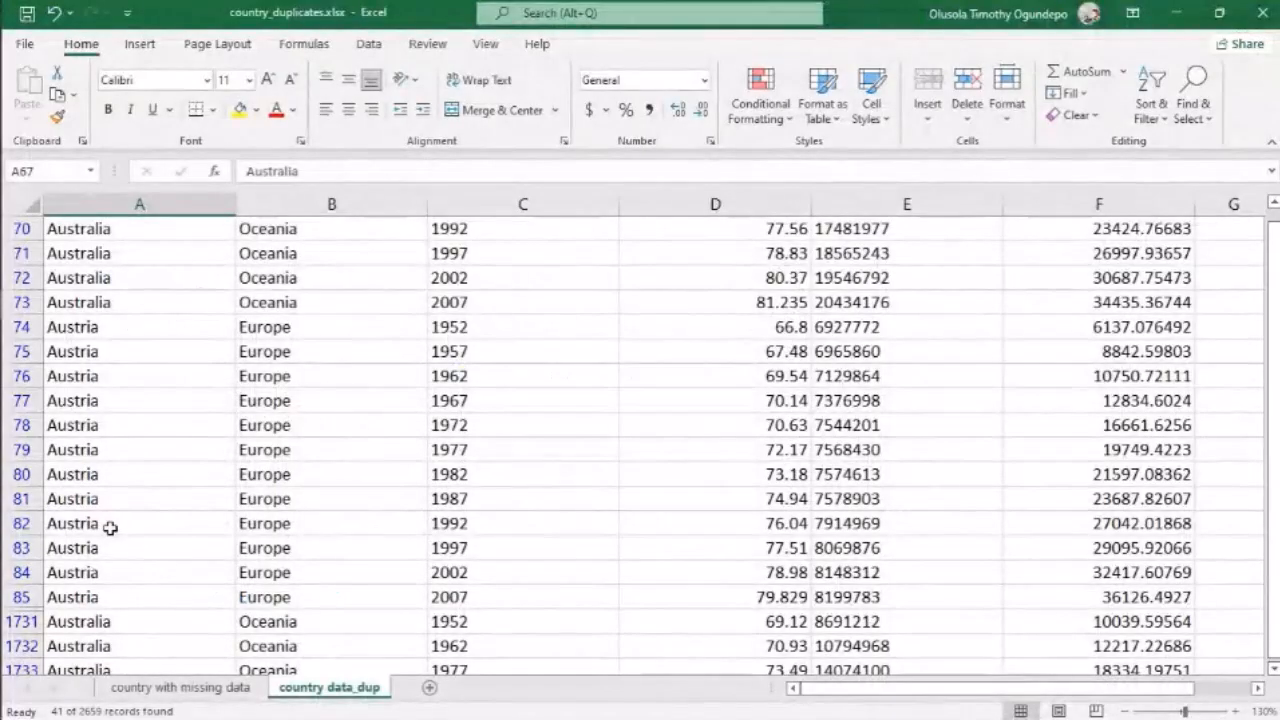
{"action": "scroll", "coordinate": [110, 527], "scroll_direction": "up", "scroll_amount": 3}
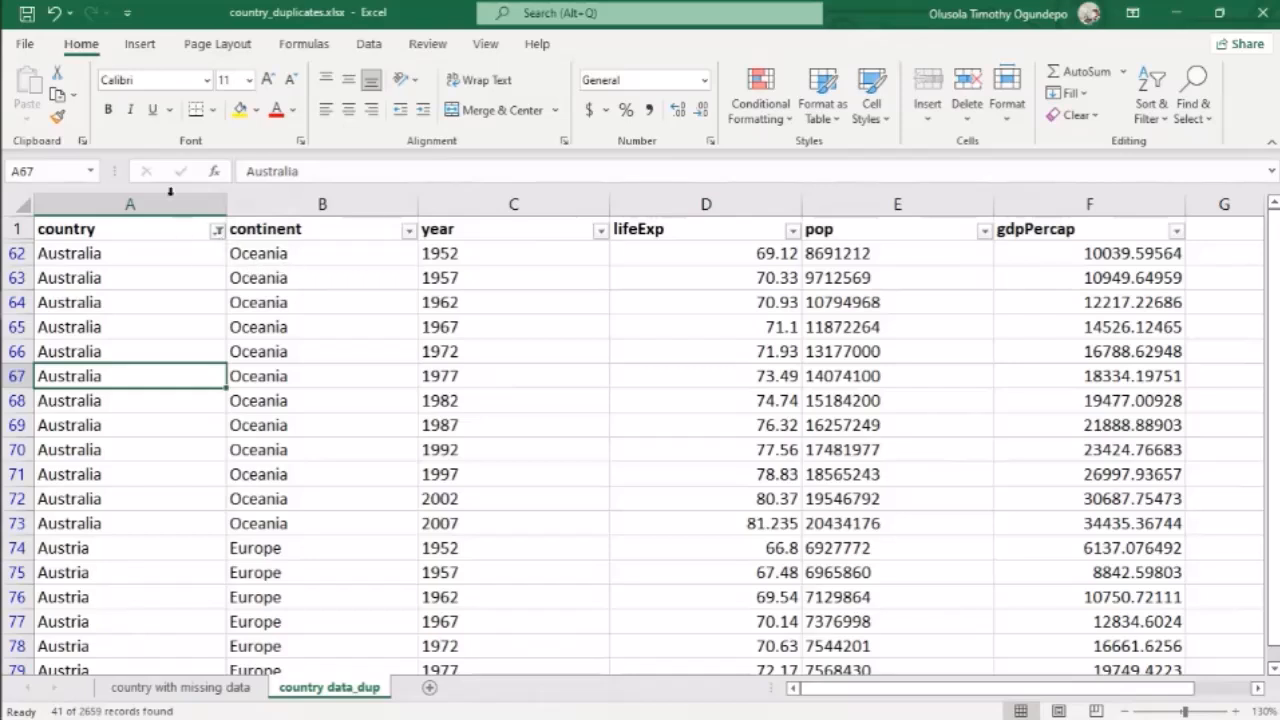
Clear the filter from the country column and look over the complete dataset.
{"action": "left_click", "coordinate": [217, 232]}
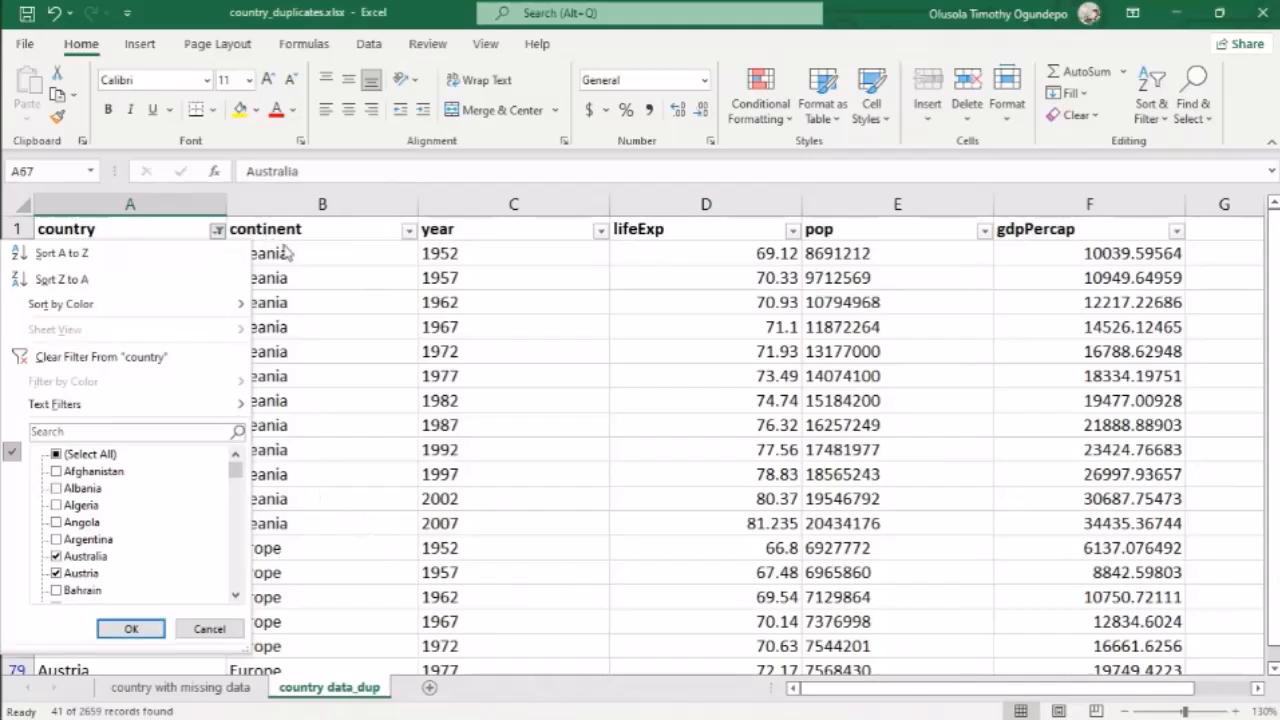
{"action": "left_click", "coordinate": [353, 278]}
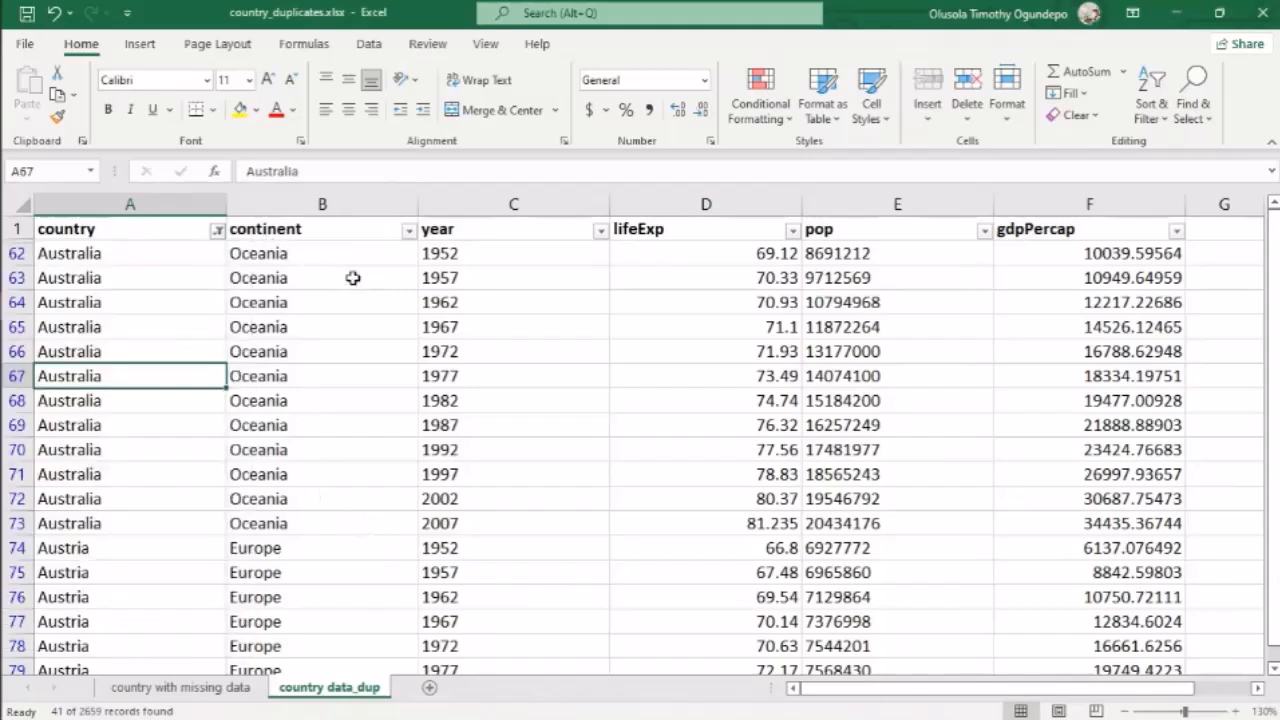
{"action": "left_click", "coordinate": [217, 232]}
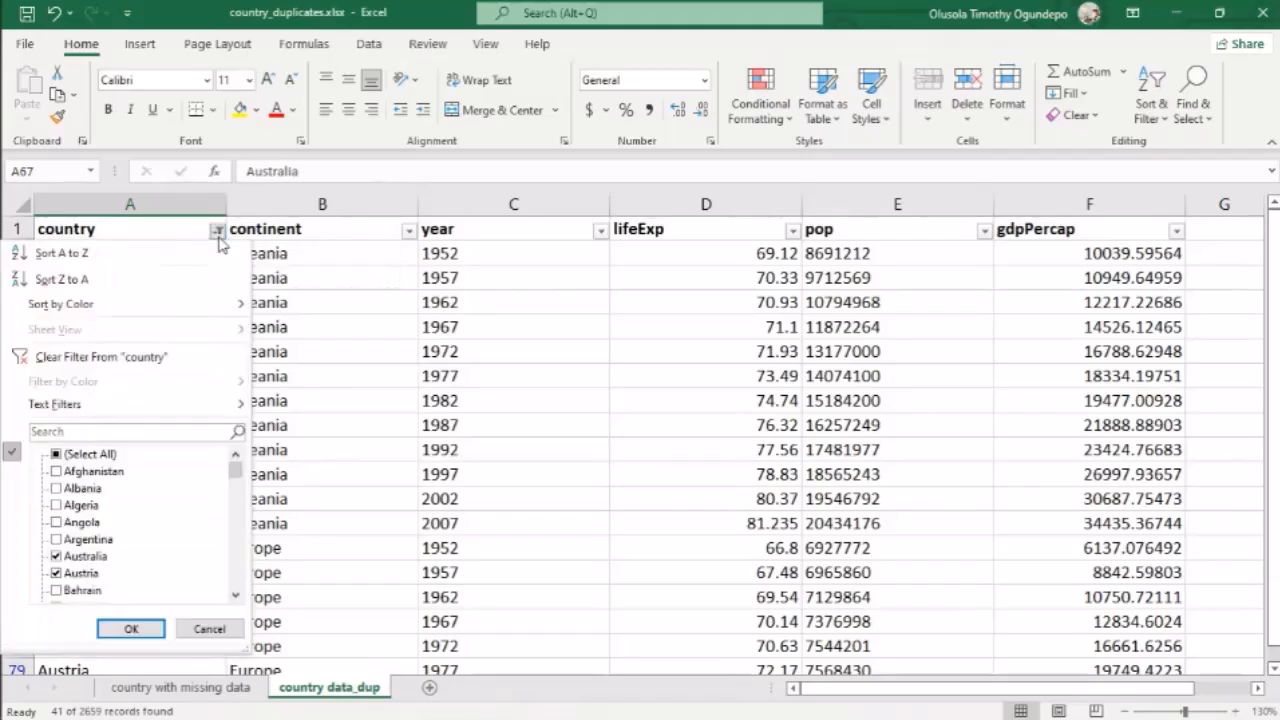
{"action": "left_click", "coordinate": [60, 456]}
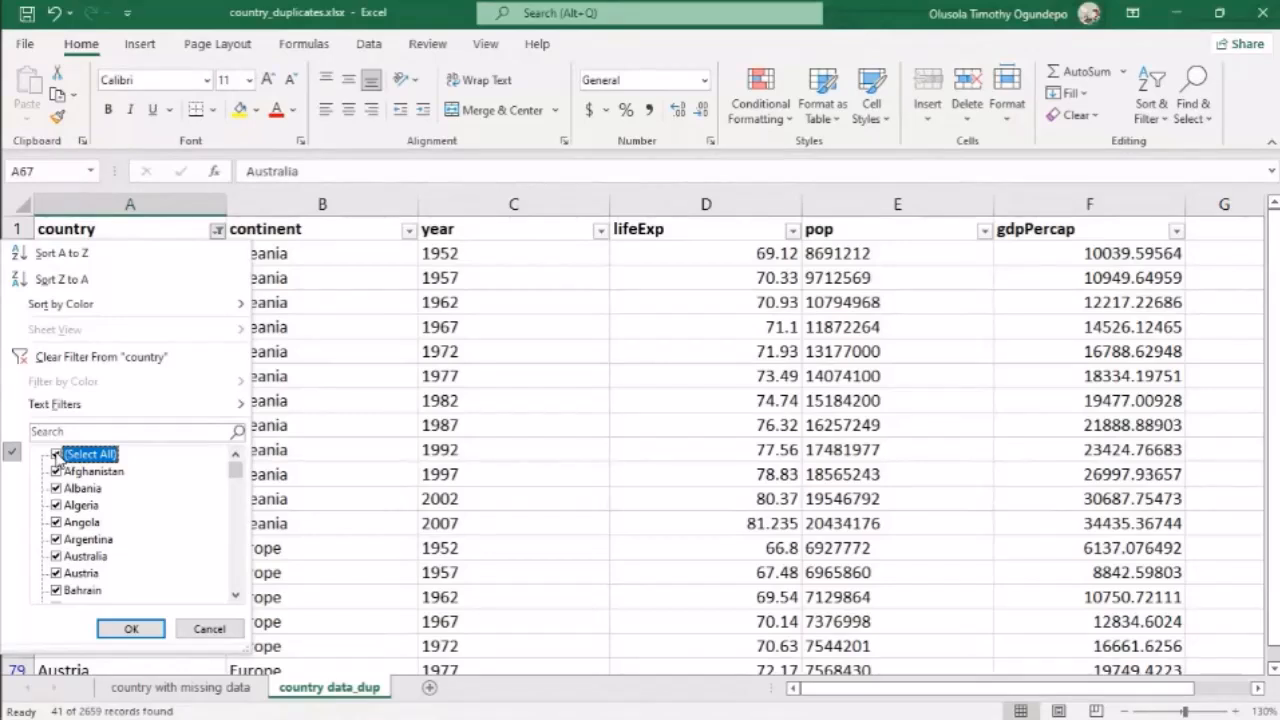
{"action": "left_click", "coordinate": [85, 359]}
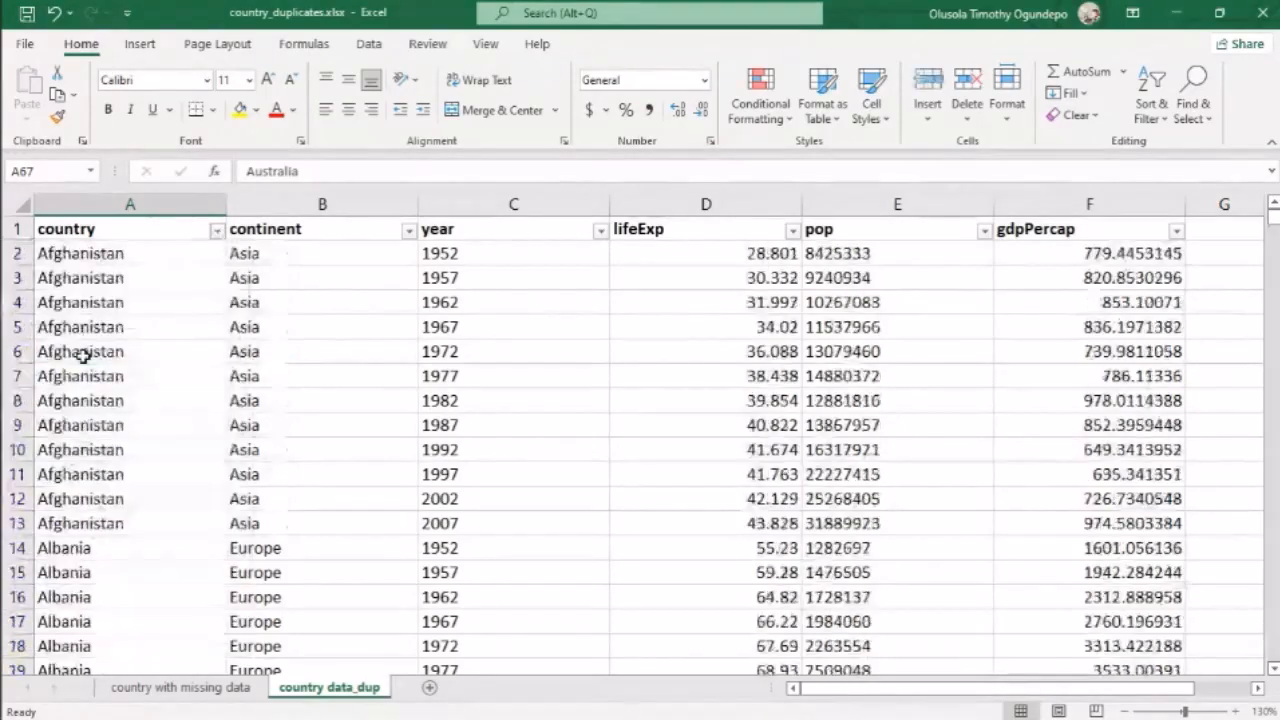
{"action": "scroll", "coordinate": [177, 348], "scroll_direction": "down", "scroll_amount": 1}
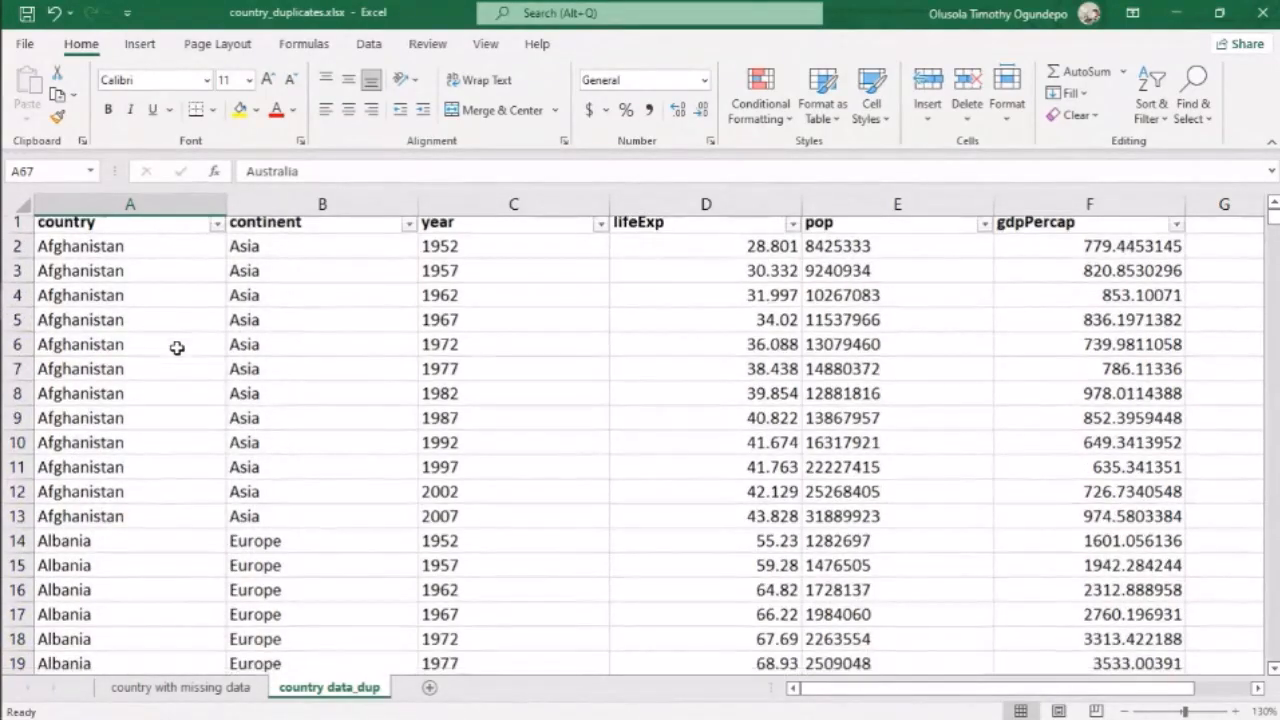
{"action": "scroll", "coordinate": [177, 348], "scroll_direction": "down", "scroll_amount": 20}
{"action": "scroll", "coordinate": [177, 348], "scroll_direction": "up", "scroll_amount": 20}
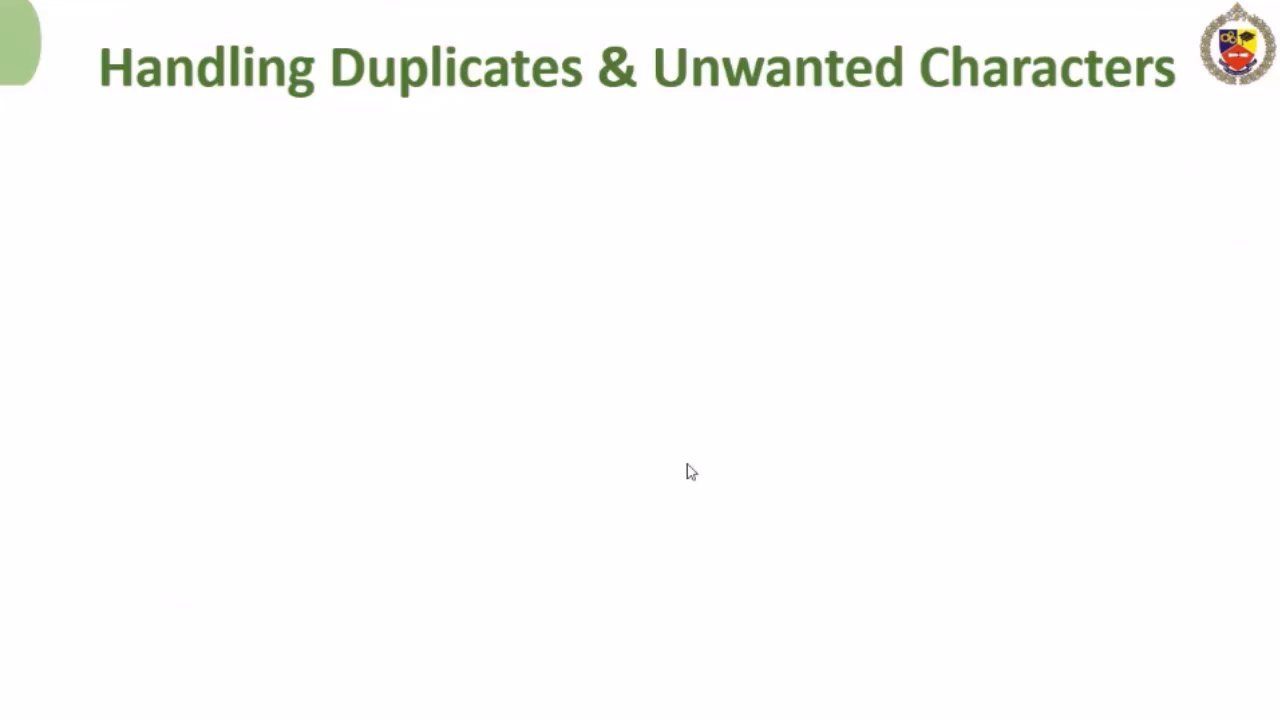
Reveal the Removing Duplicates point on the Handling Duplicates & Unwanted Characters slide and switch back to the Excel workbook.
{"action": "left_click", "coordinate": [687, 465]}
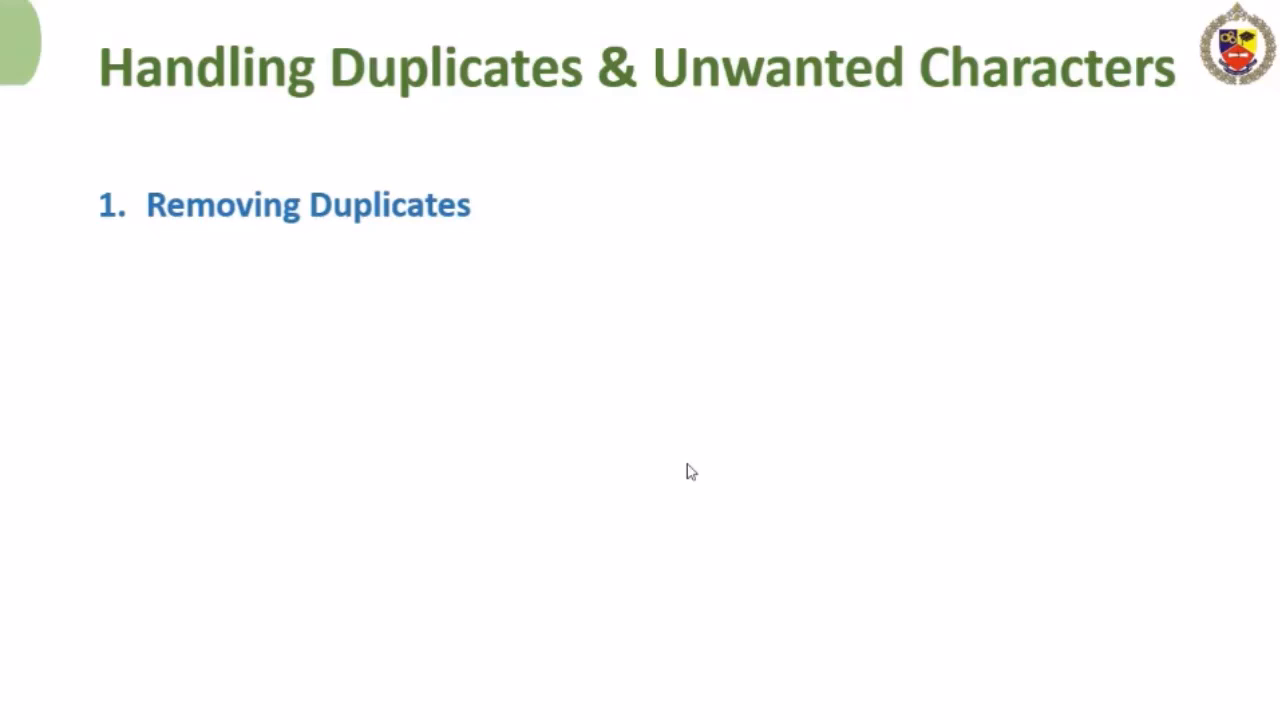
{"action": "left_click", "coordinate": [687, 464]}
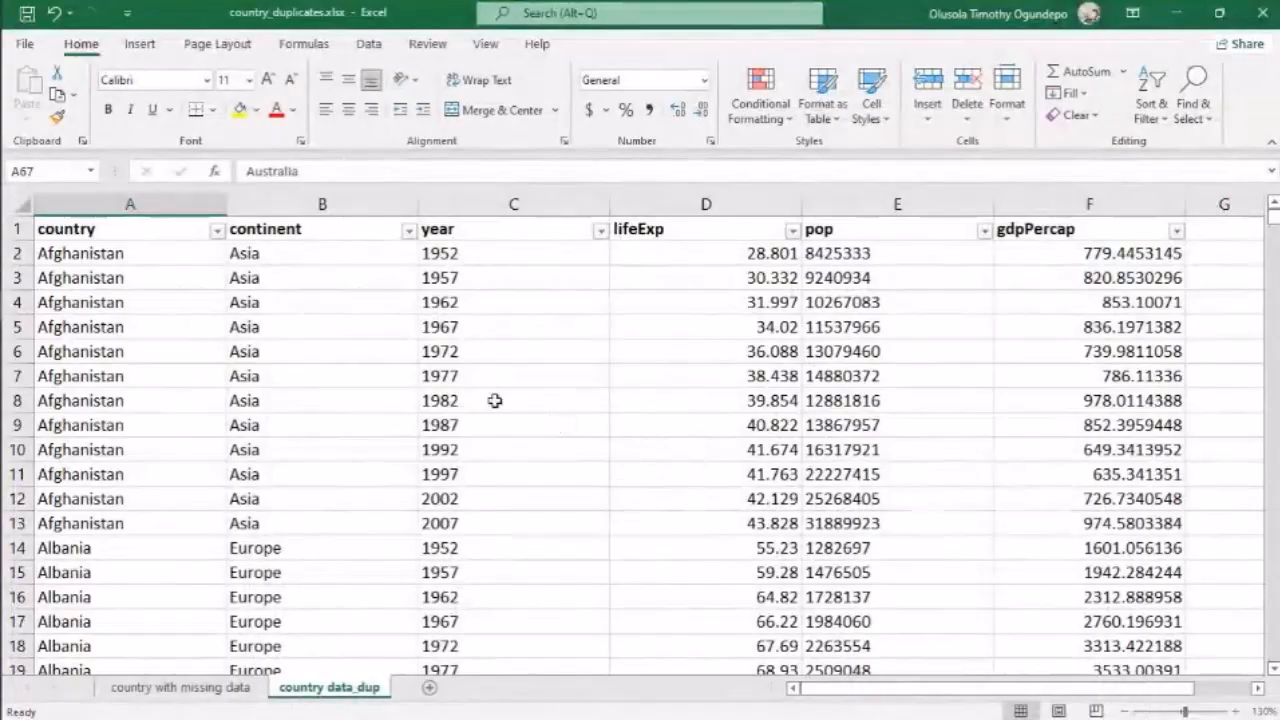
Select the entire dataset on the country data_dup sheet and check how far the selection extends.
{"action": "left_click", "coordinate": [344, 385]}
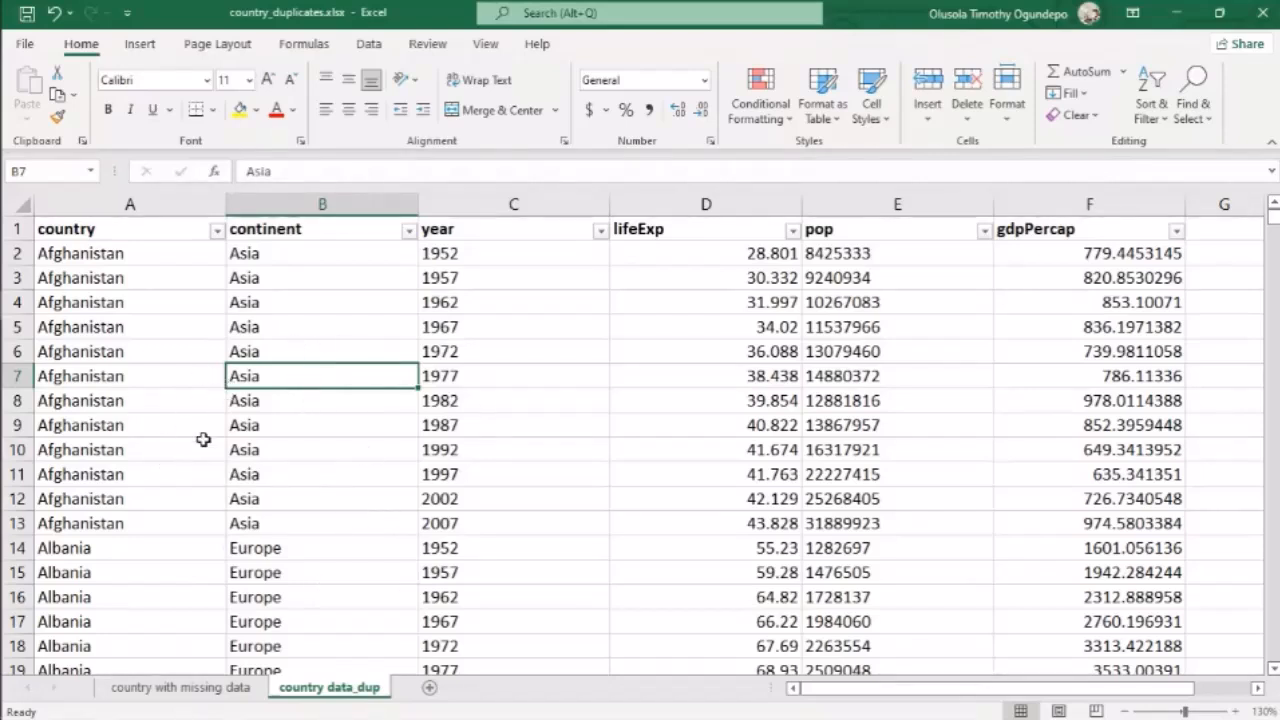
{"action": "left_click", "coordinate": [350, 433]}
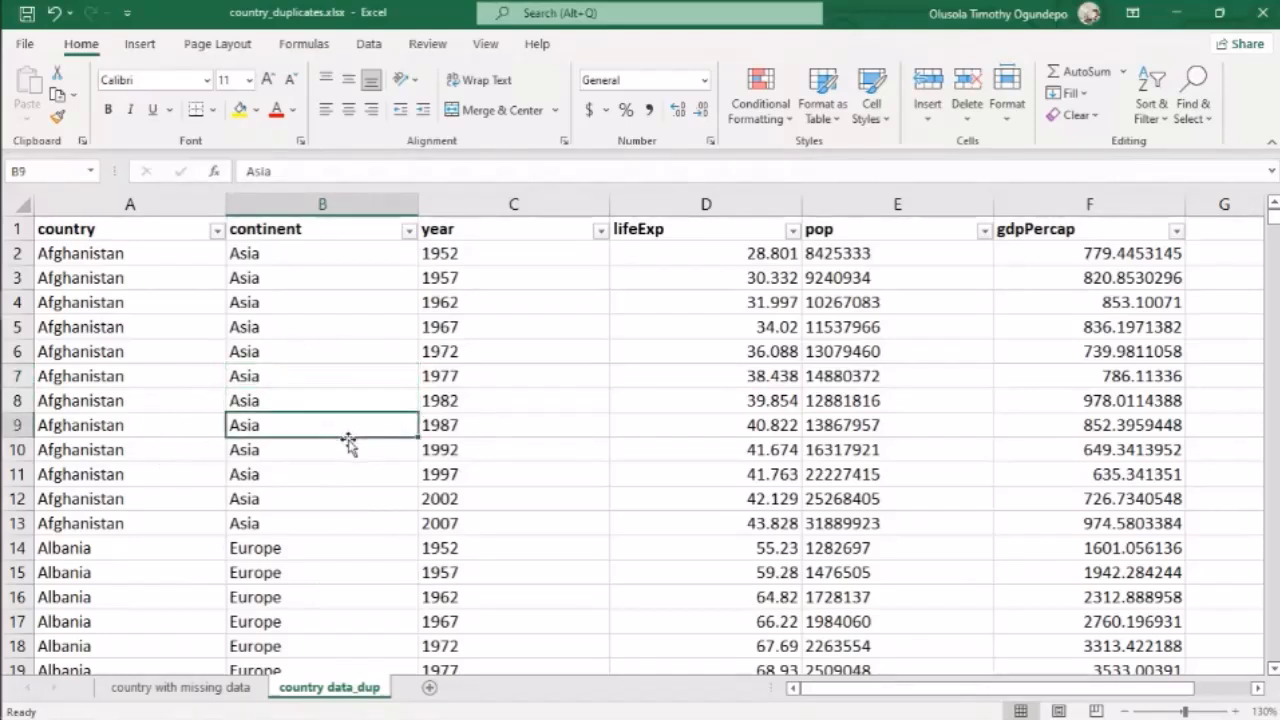
{"action": "left_click", "coordinate": [488, 418]}
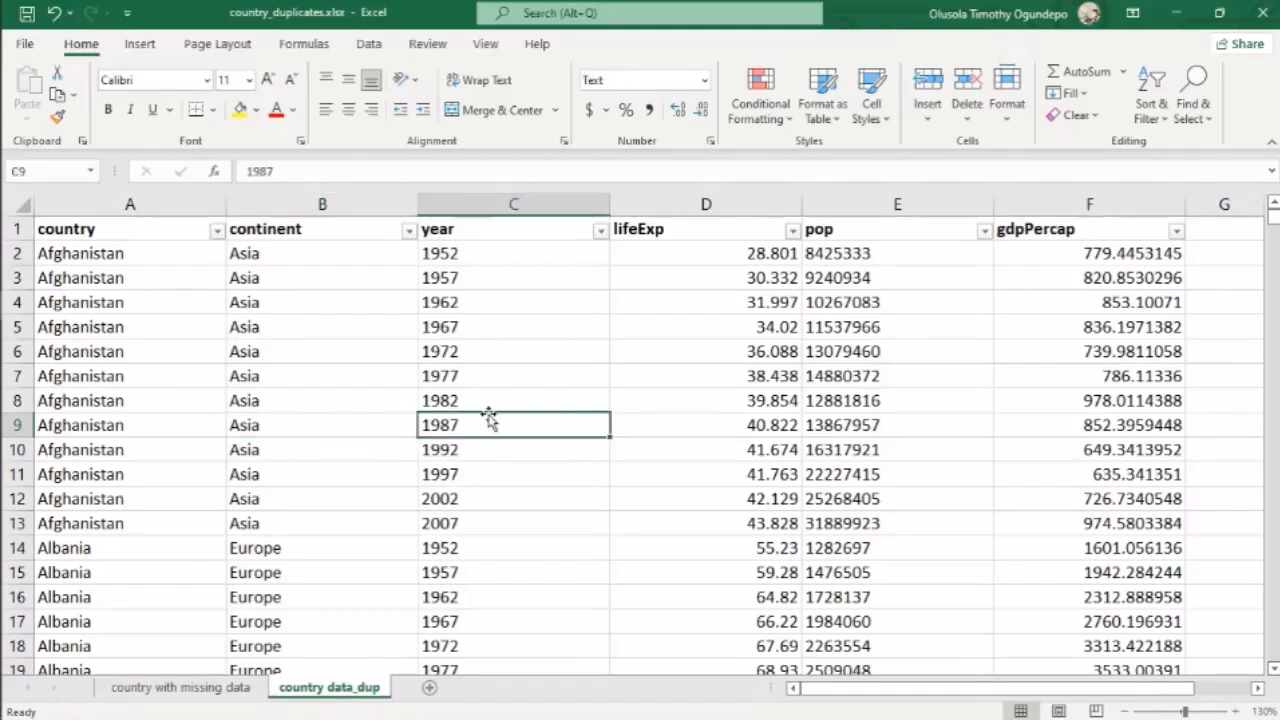
{"action": "key", "text": "ctrl+a"}
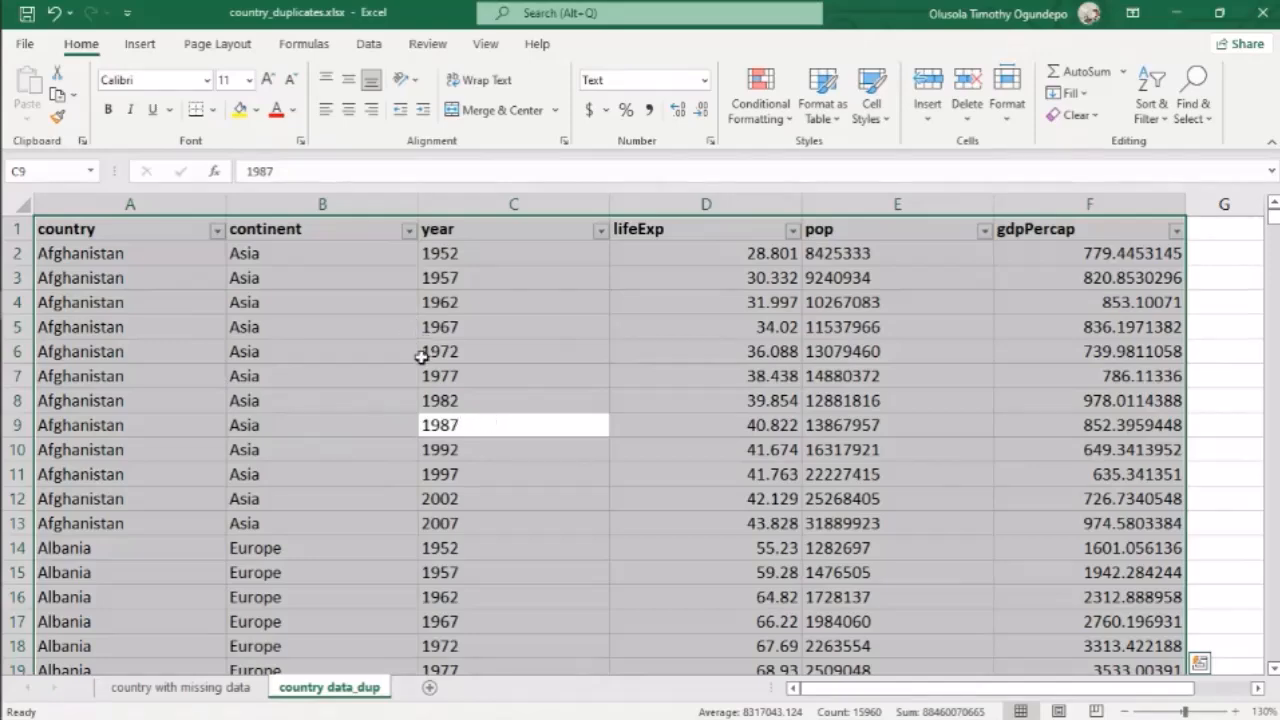
{"action": "scroll", "coordinate": [671, 546], "scroll_direction": "right", "scroll_amount": 5}
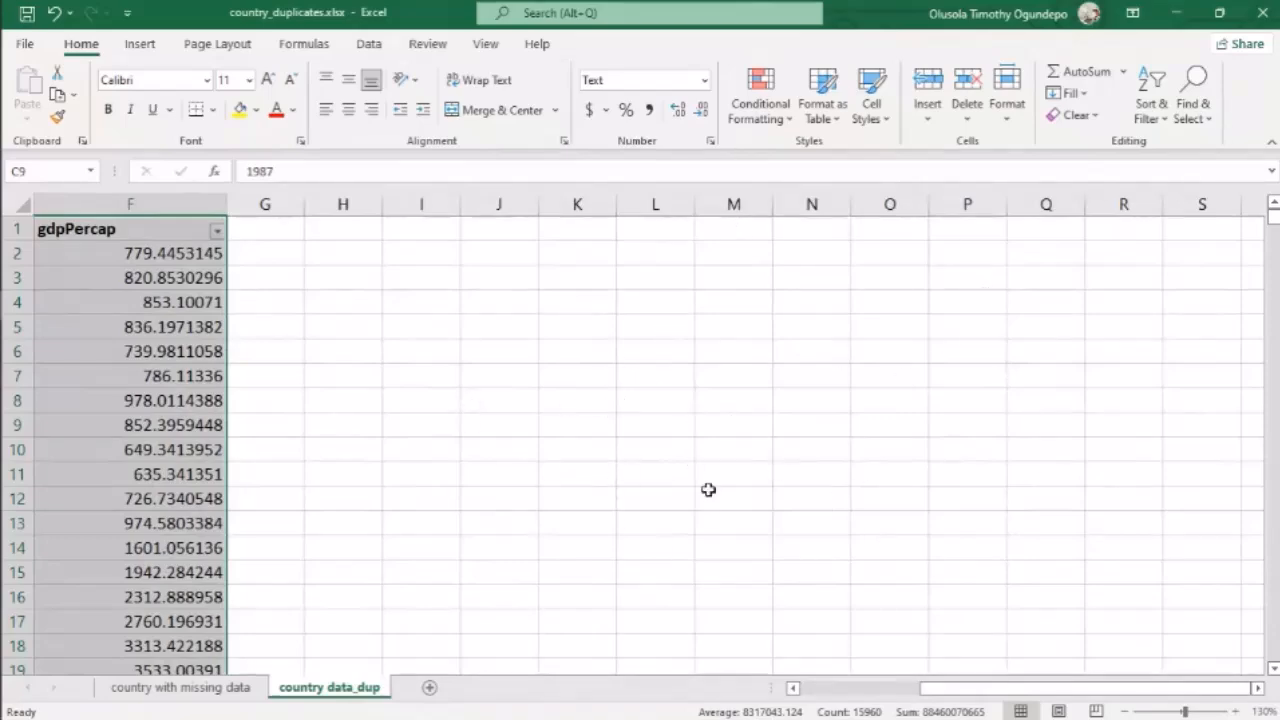
{"action": "scroll", "coordinate": [397, 402], "scroll_direction": "left", "scroll_amount": 5}
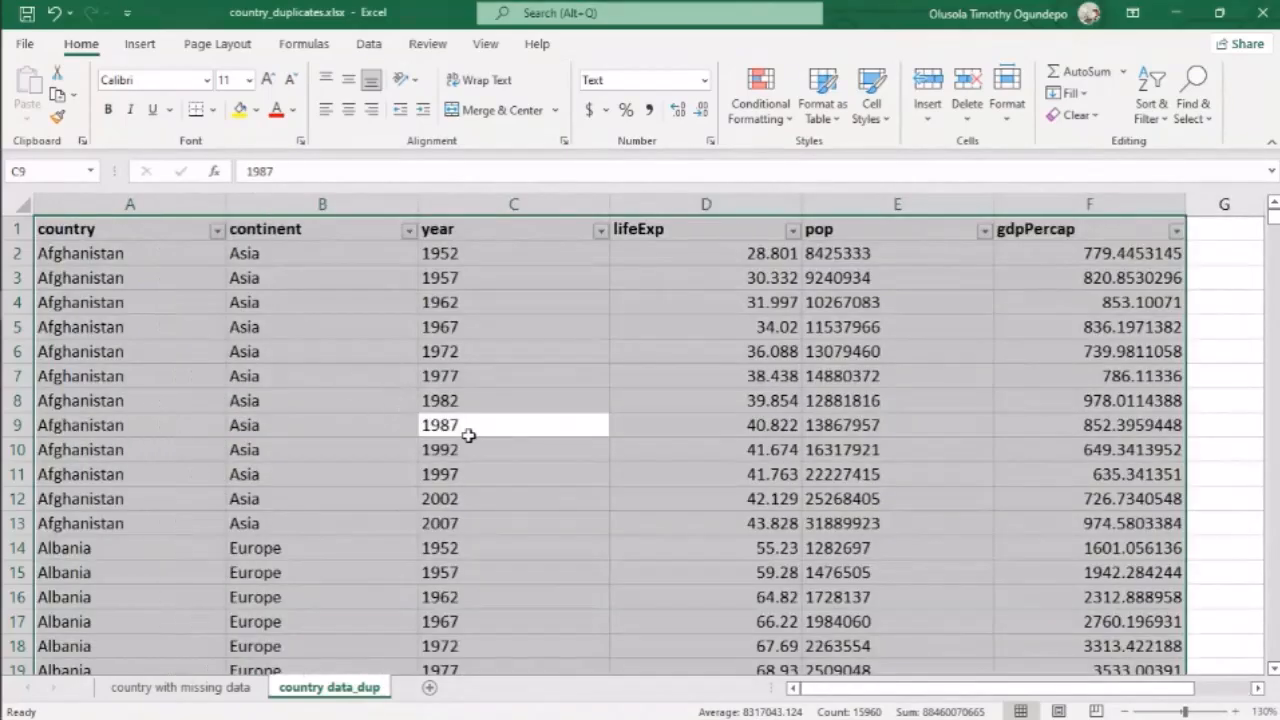
{"action": "scroll", "coordinate": [489, 509], "scroll_direction": "down", "scroll_amount": 18}
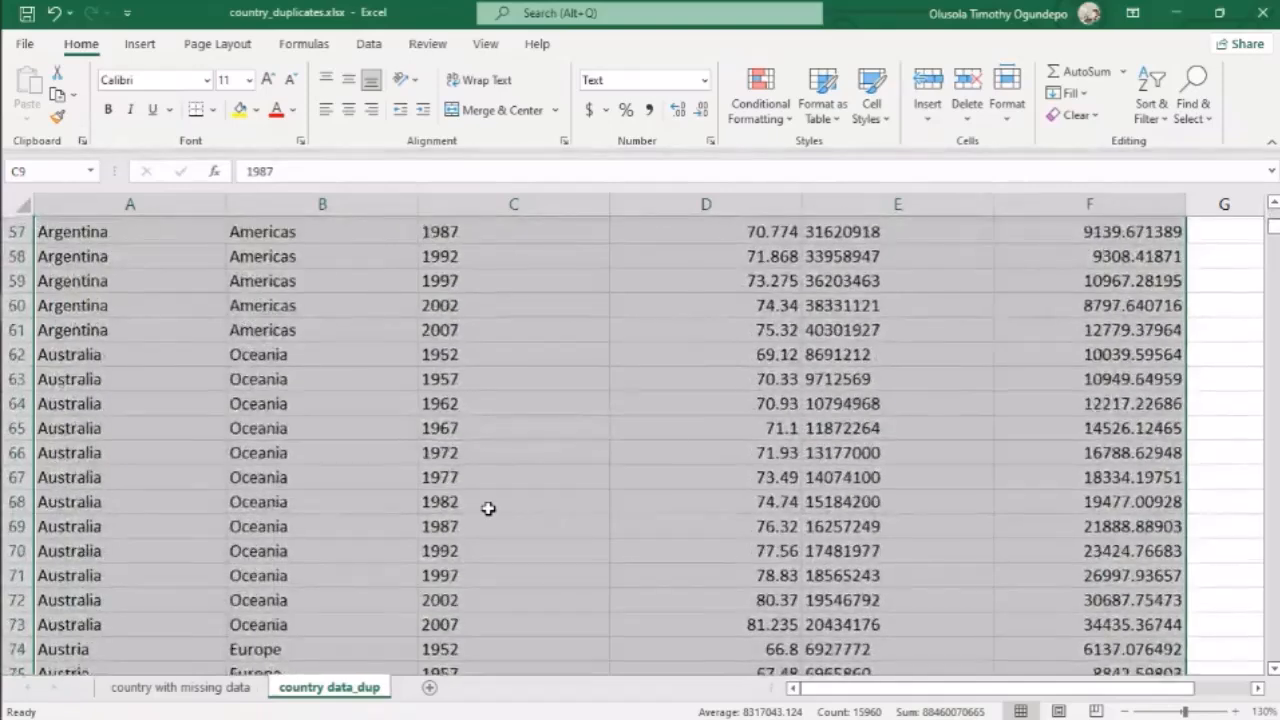
{"action": "scroll", "coordinate": [488, 508], "scroll_direction": "up", "scroll_amount": 19}
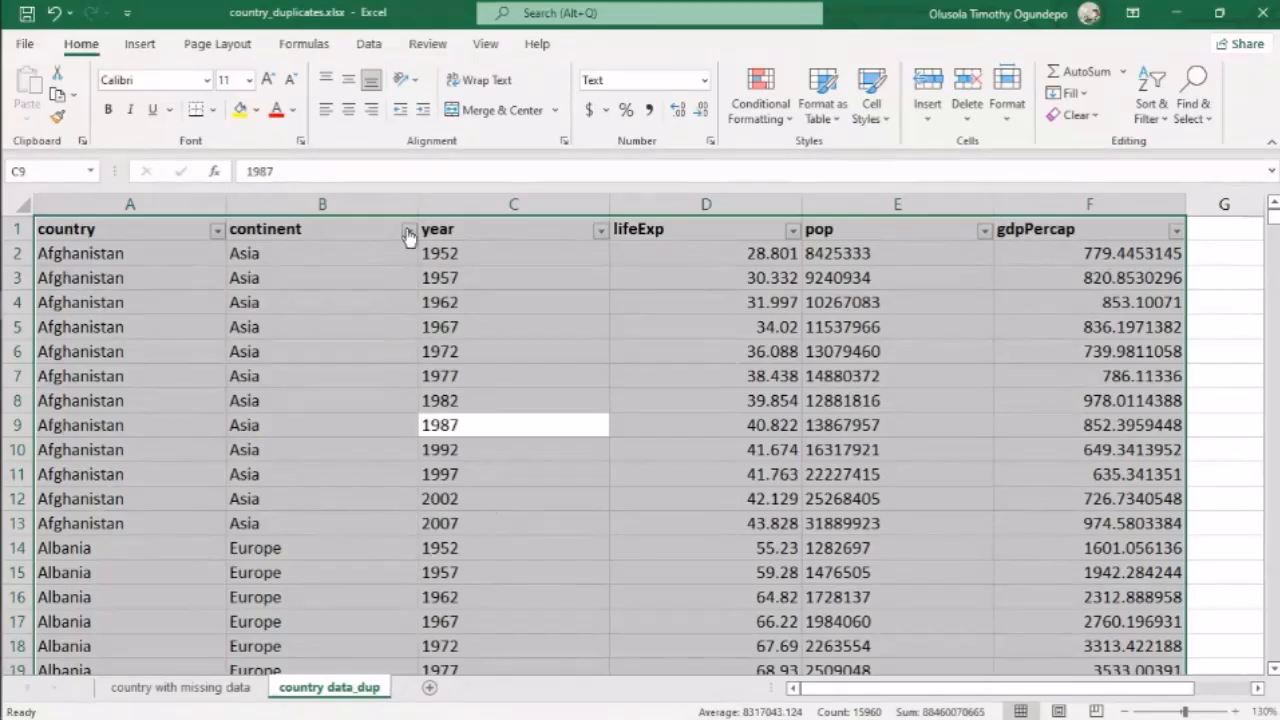
Remove duplicate records from the selected dataset across all six columns, keeping the header option on, and look over the cleaned rows.
{"action": "left_click", "coordinate": [369, 47]}
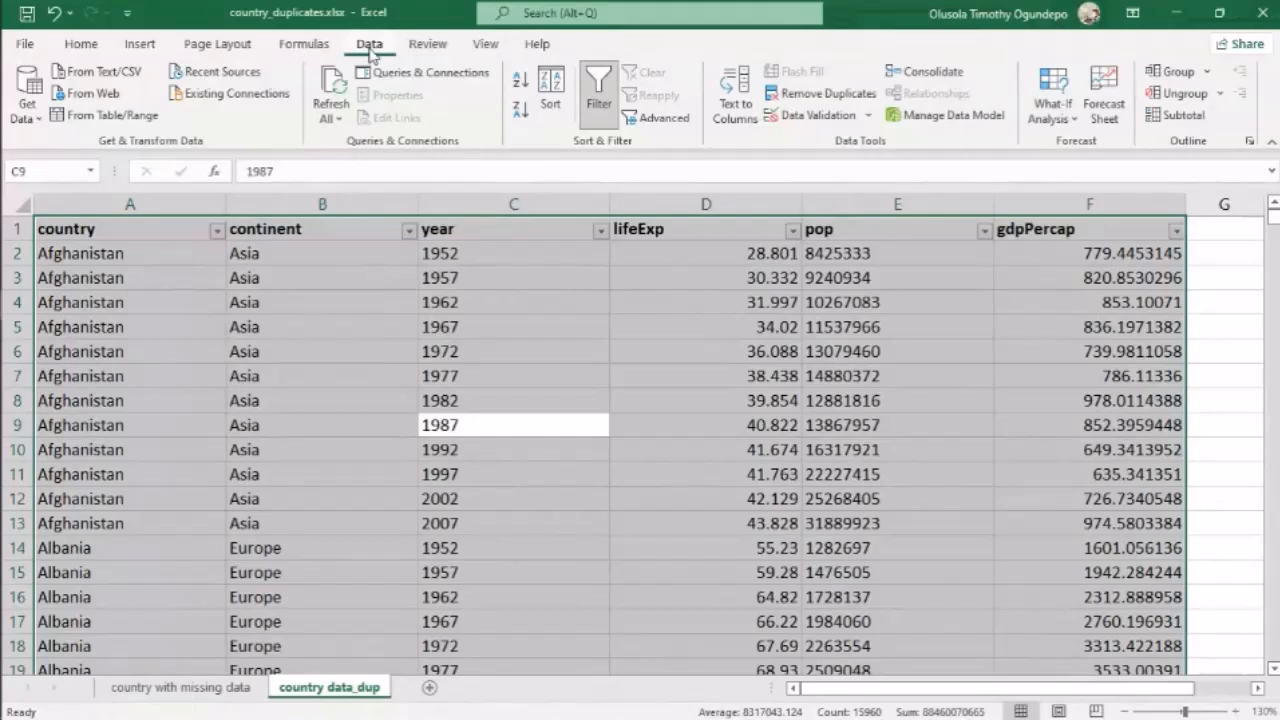
{"action": "left_click", "coordinate": [836, 97]}
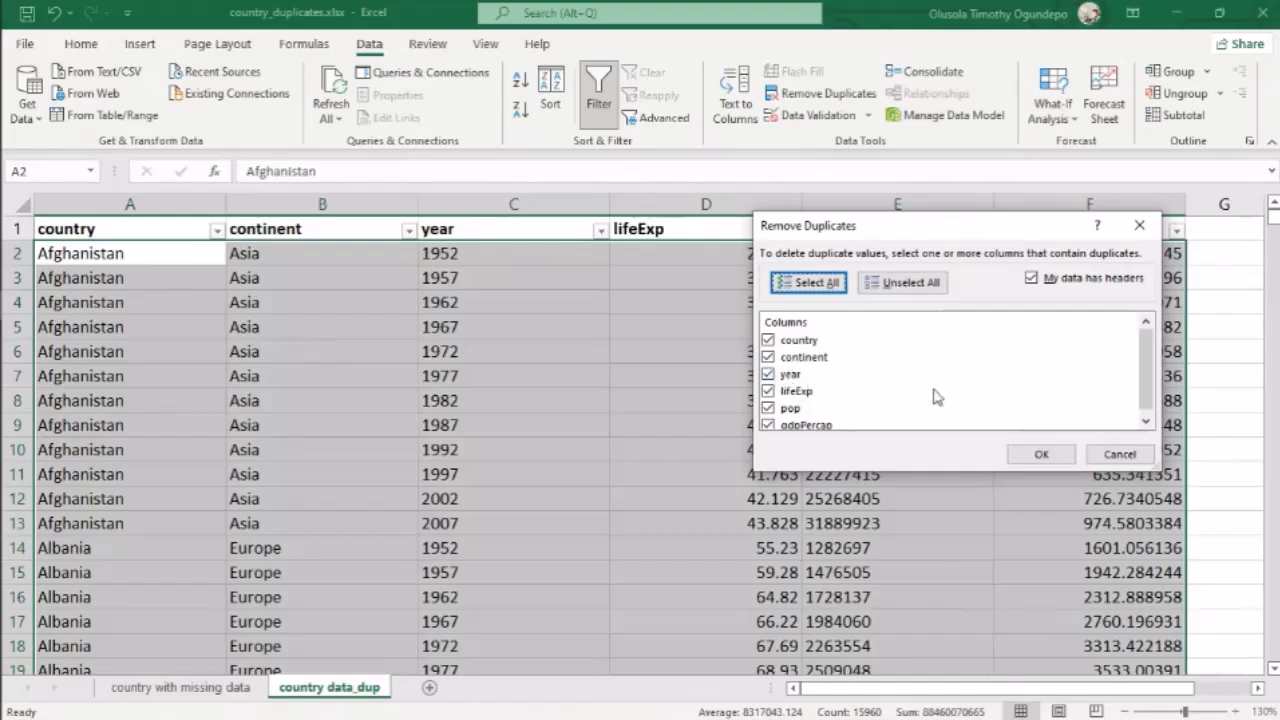
{"action": "left_click_drag", "start_coordinate": [1150, 370], "coordinate": [1150, 376]}
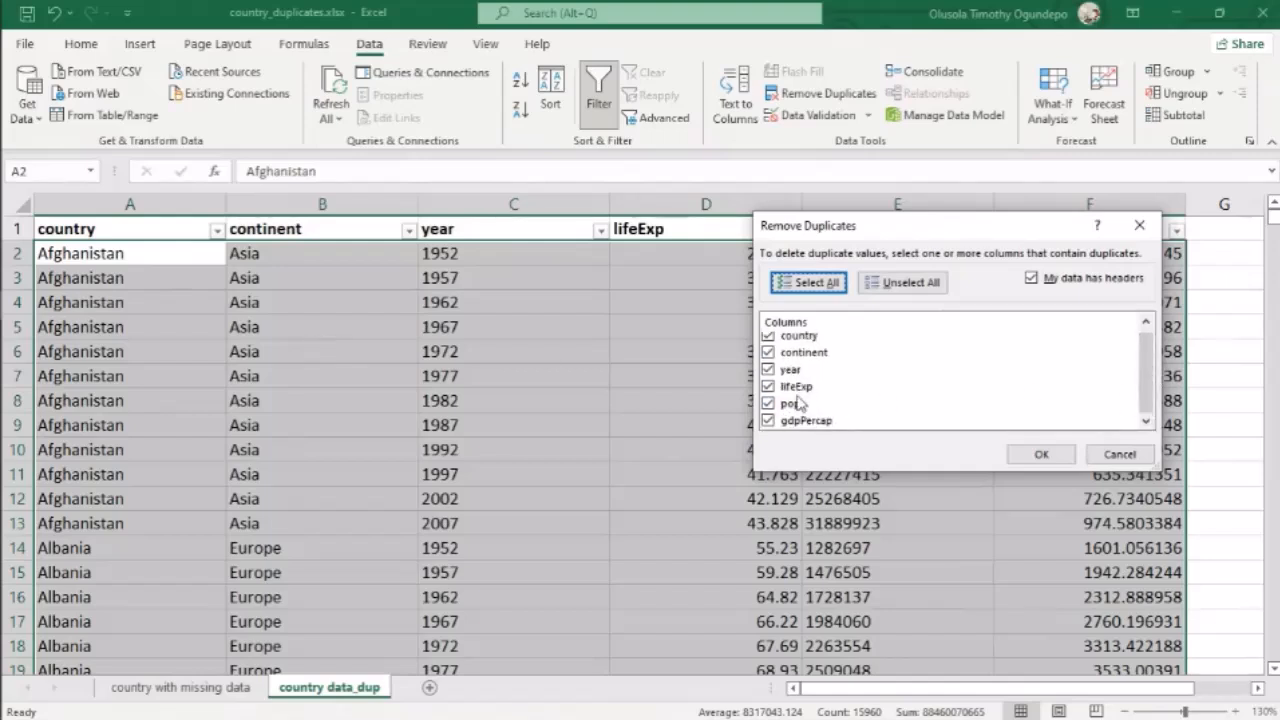
{"action": "left_click", "coordinate": [1042, 454]}
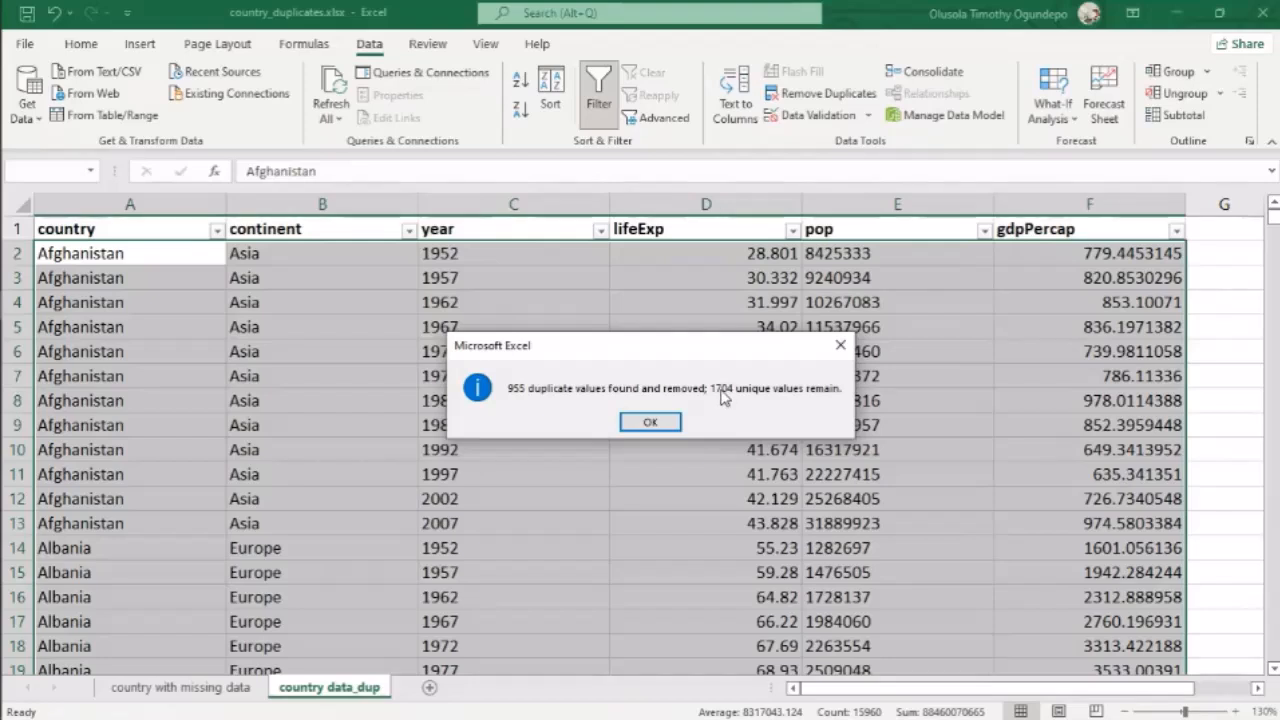
{"action": "left_click", "coordinate": [649, 423]}
{"action": "left_click", "coordinate": [643, 417]}
{"action": "scroll", "coordinate": [569, 640], "scroll_direction": "down", "scroll_amount": 3}
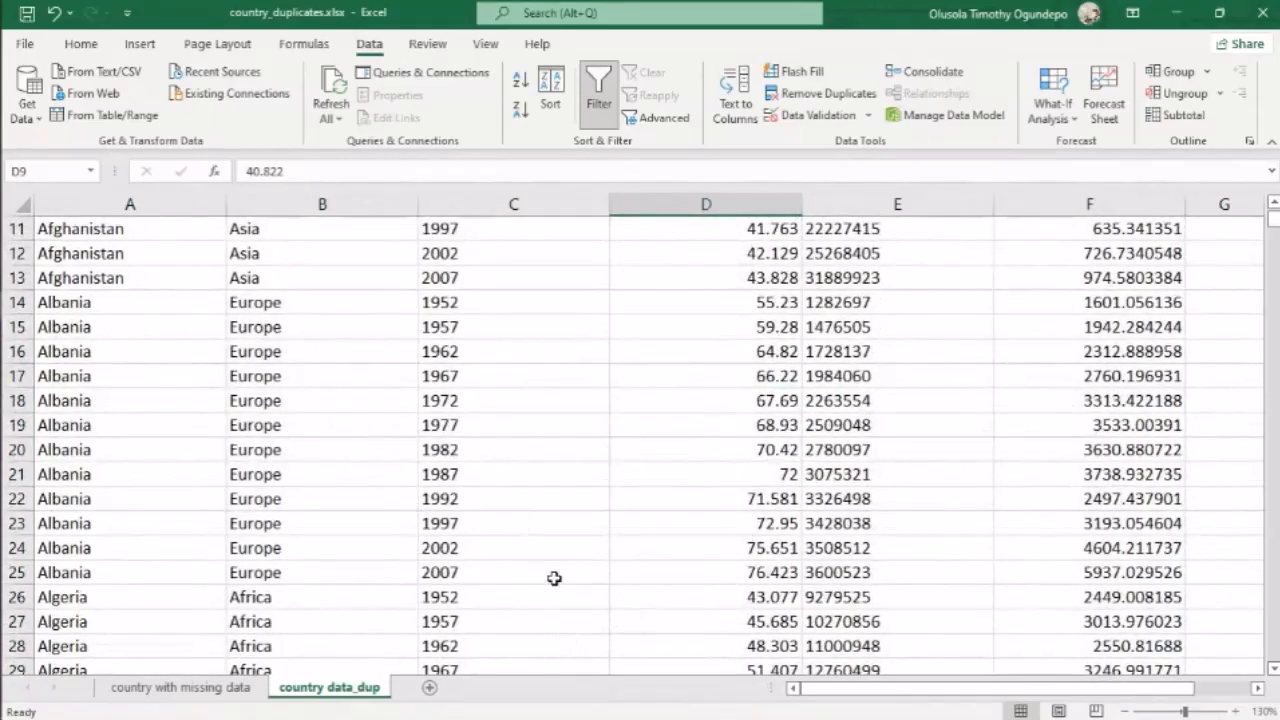
{"action": "scroll", "coordinate": [551, 580], "scroll_direction": "up", "scroll_amount": 3}
{"action": "left_click", "coordinate": [458, 352]}
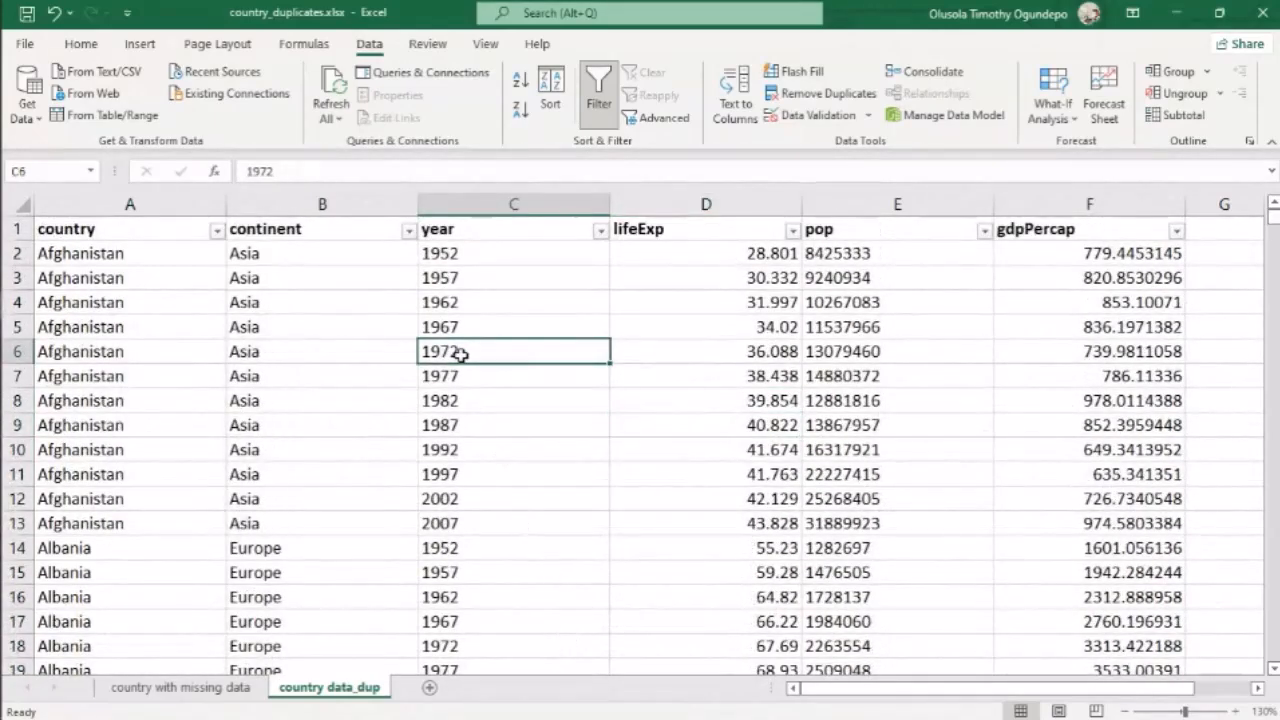
Switch to the PowerPoint slide show and reveal the Using TRIM and CLEAN Functions heading with its TRIM() point.
{"action": "key", "text": "alt+Tab"}
{"action": "key", "text": "Right"}
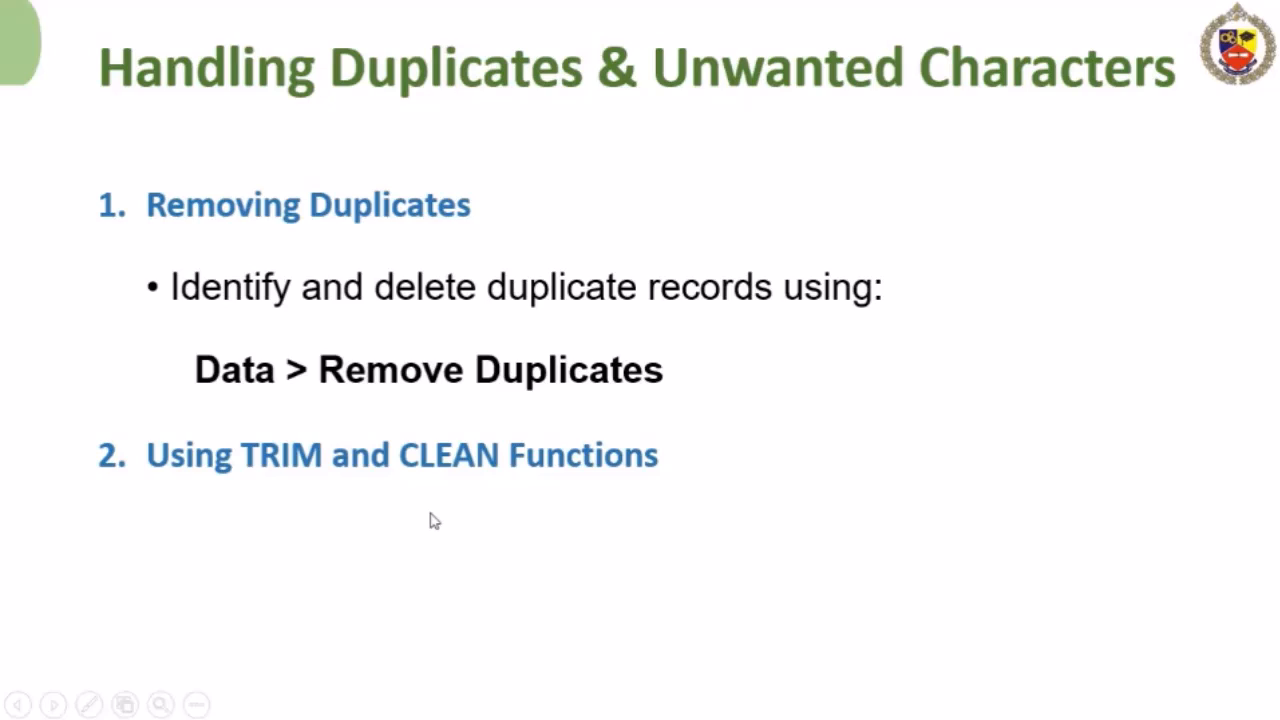
{"action": "key", "text": "Right"}
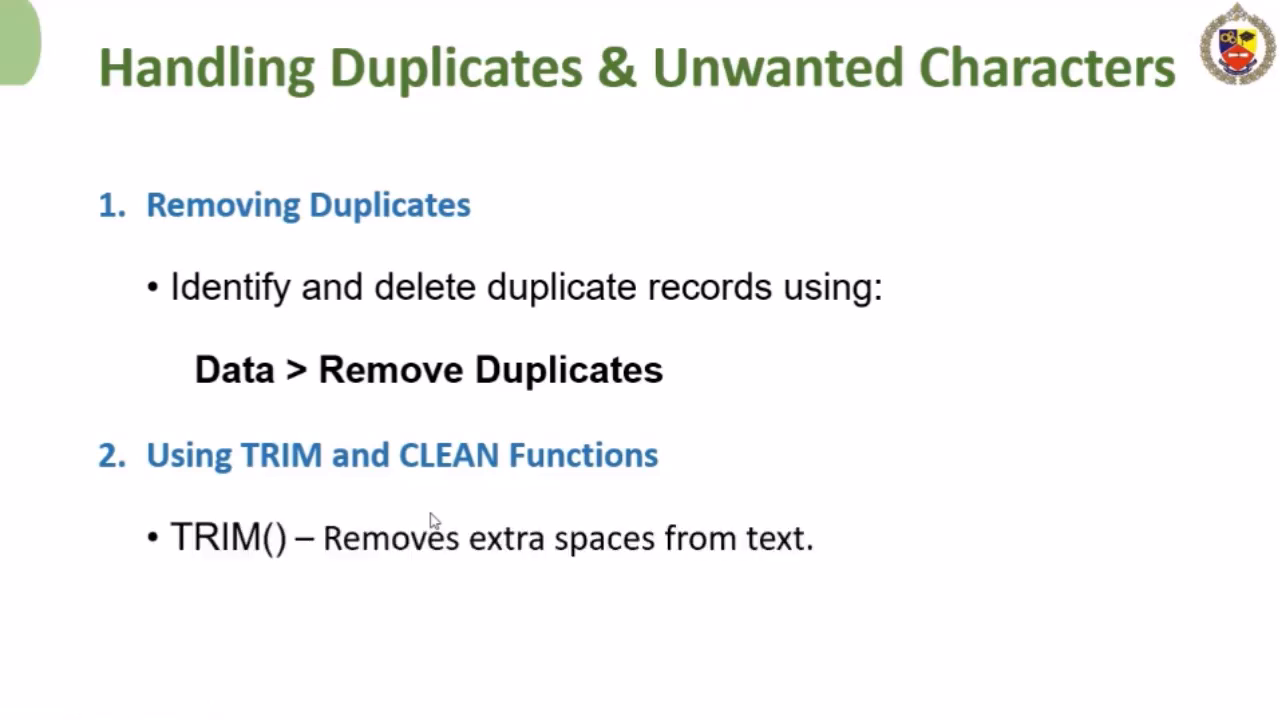
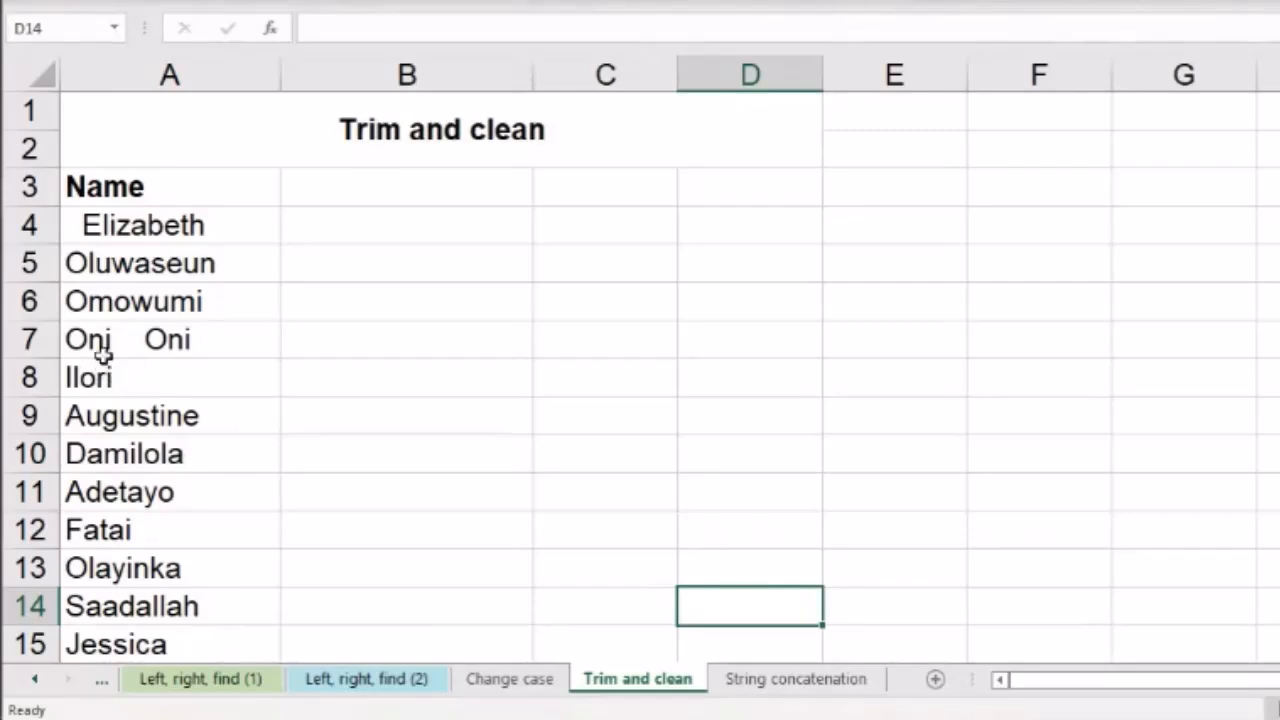
Enter the formula =TRIM(A4) in cell B4 of the Trim and clean sheet to strip extra spaces from the first name.
{"action": "left_click", "coordinate": [341, 226]}
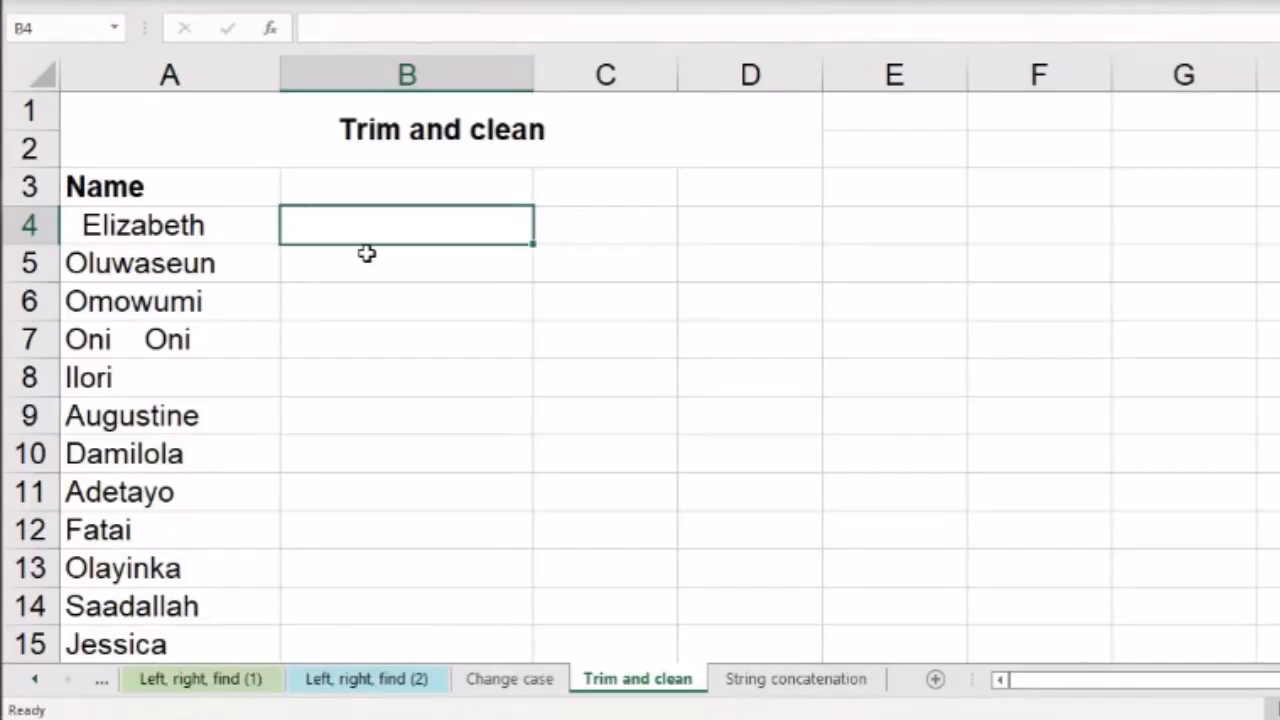
{"action": "type", "text": "=trim"}
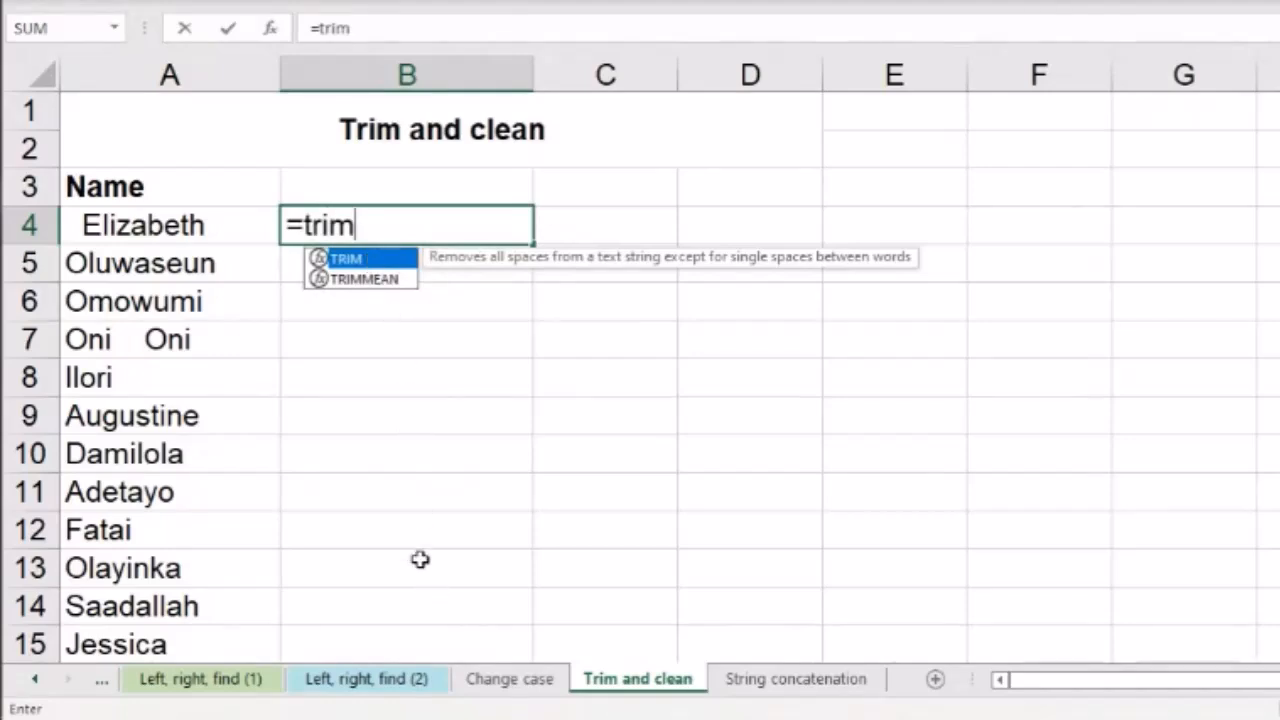
{"action": "key", "text": "Tab"}
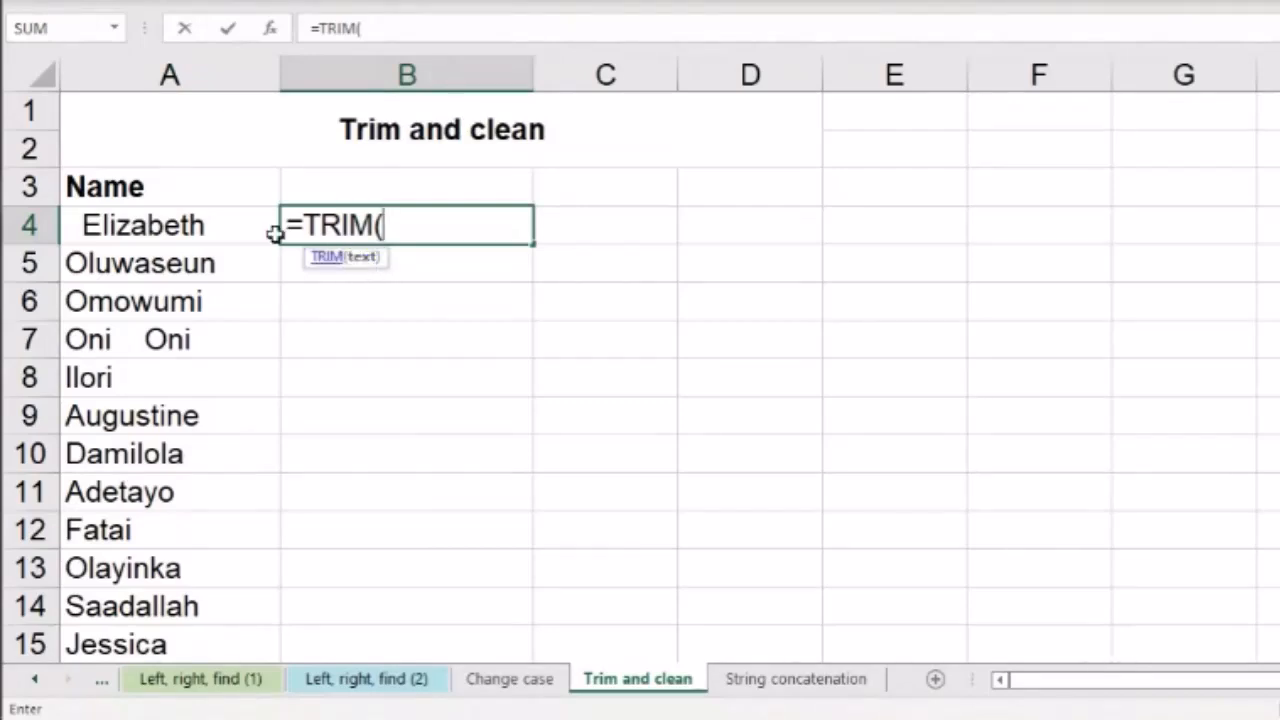
{"action": "left_click", "coordinate": [200, 224]}
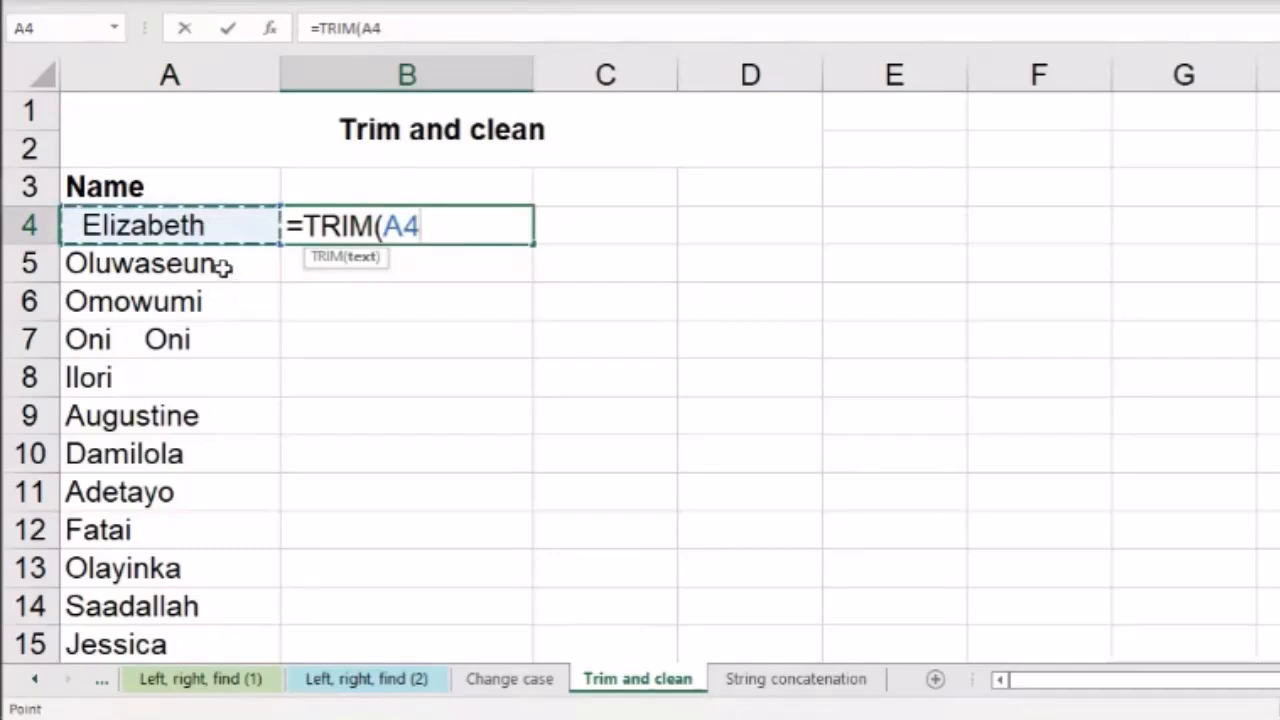
{"action": "type", "text": ")"}
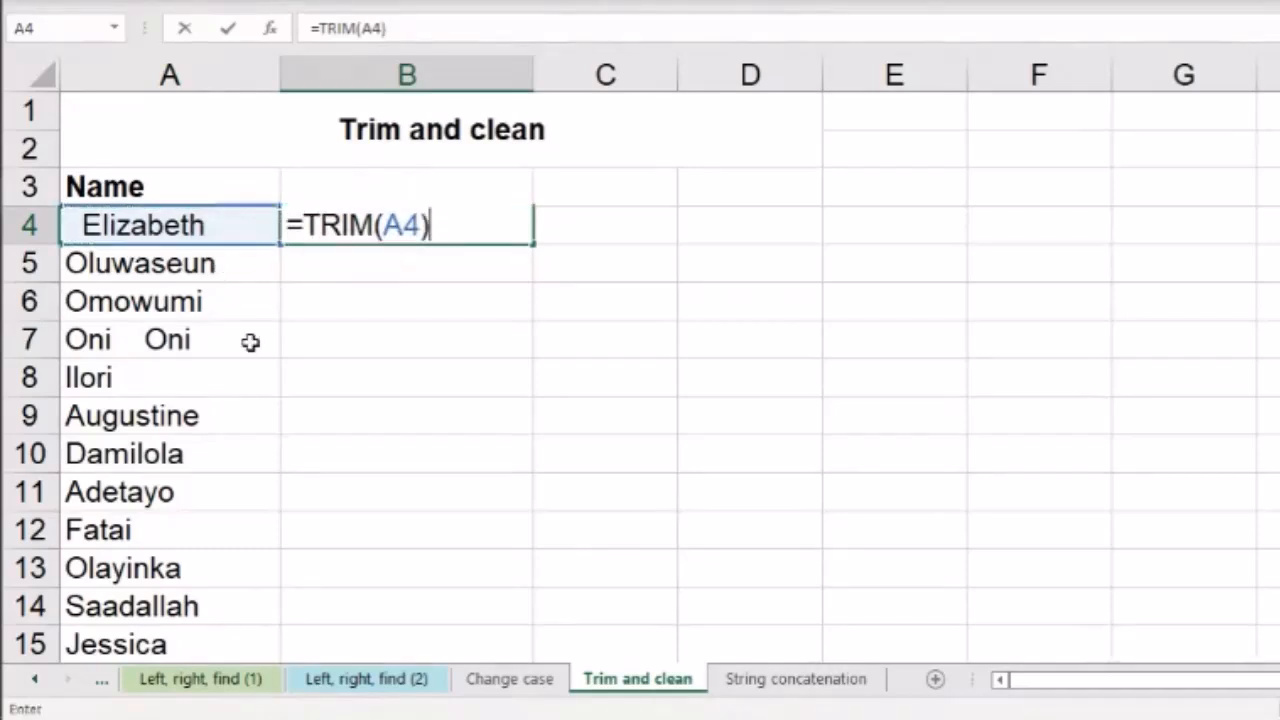
{"action": "key", "text": "Return"}
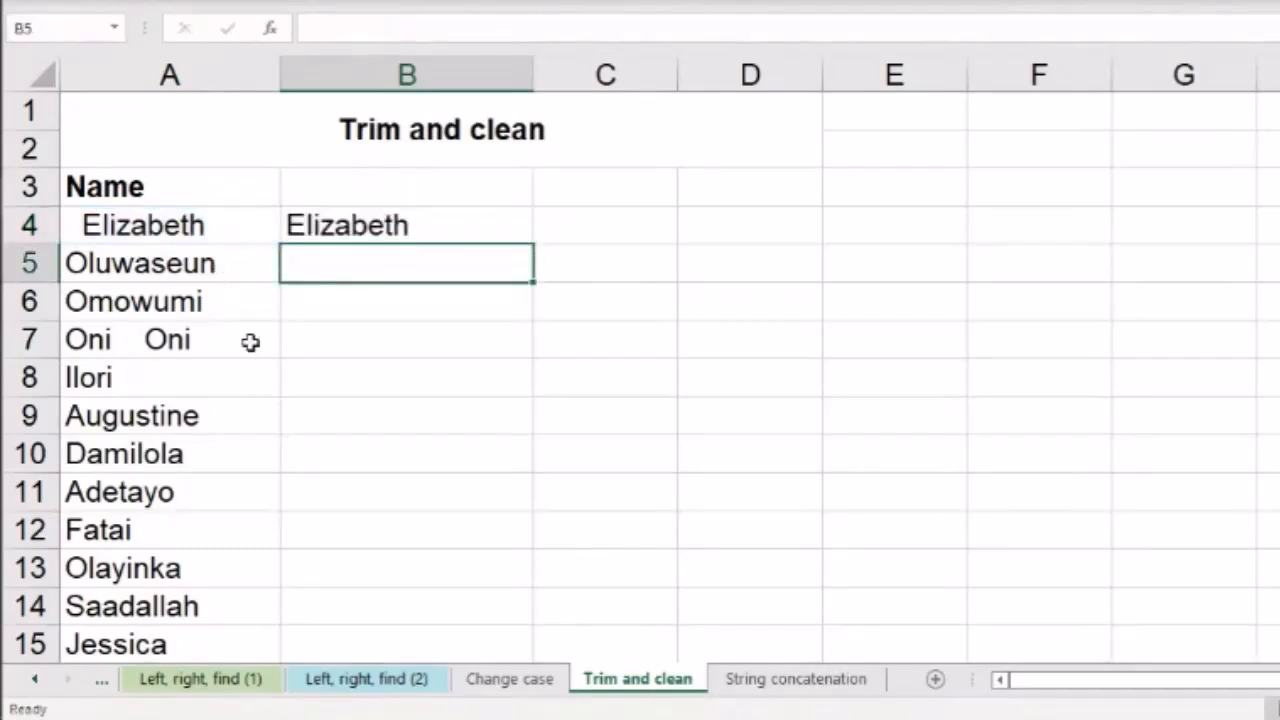
Fill the TRIM formula from B4 down to row 25 and look over the trimmed names.
{"action": "left_click", "coordinate": [358, 226]}
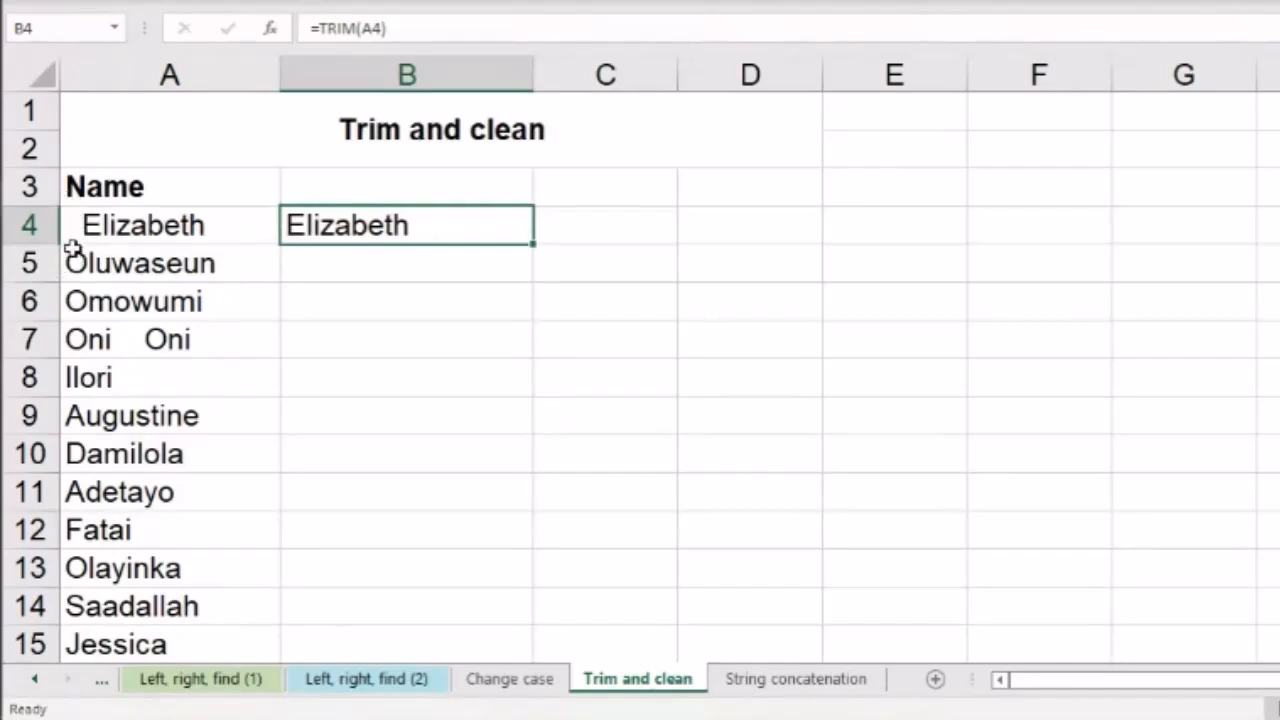
{"action": "double_click", "coordinate": [533, 247]}
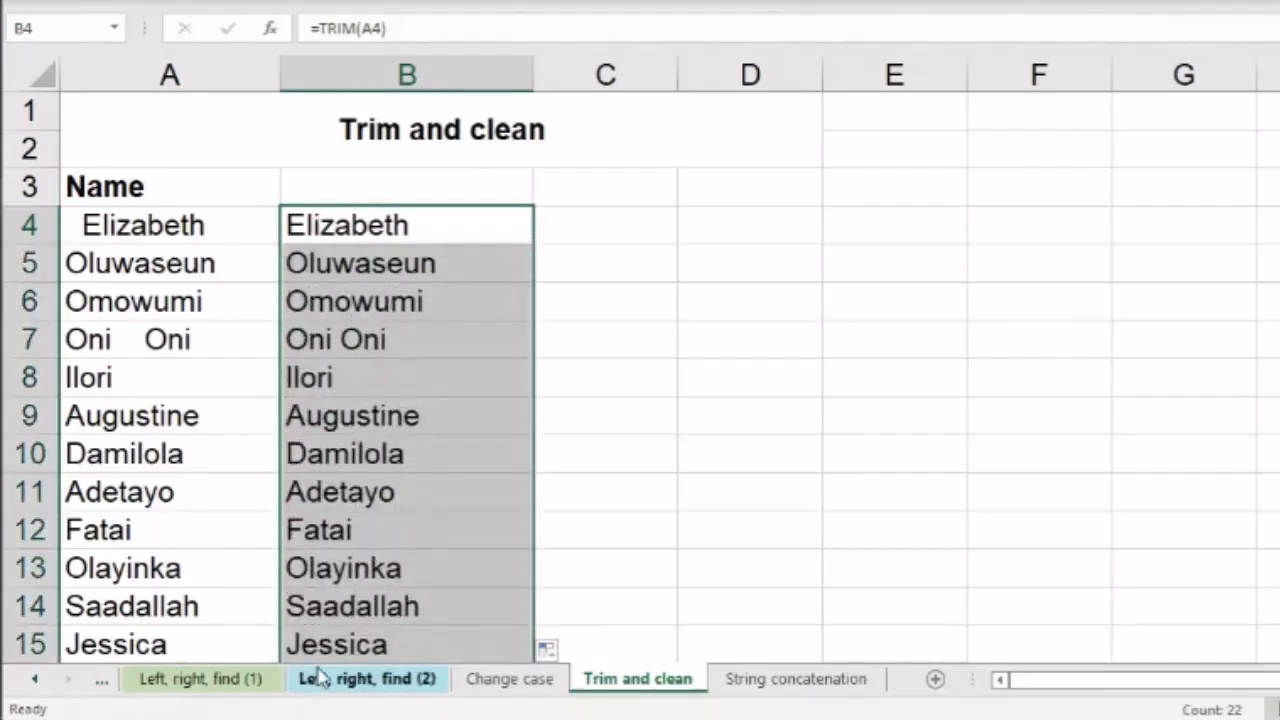
{"action": "scroll", "coordinate": [364, 476], "scroll_direction": "down", "scroll_amount": 2}
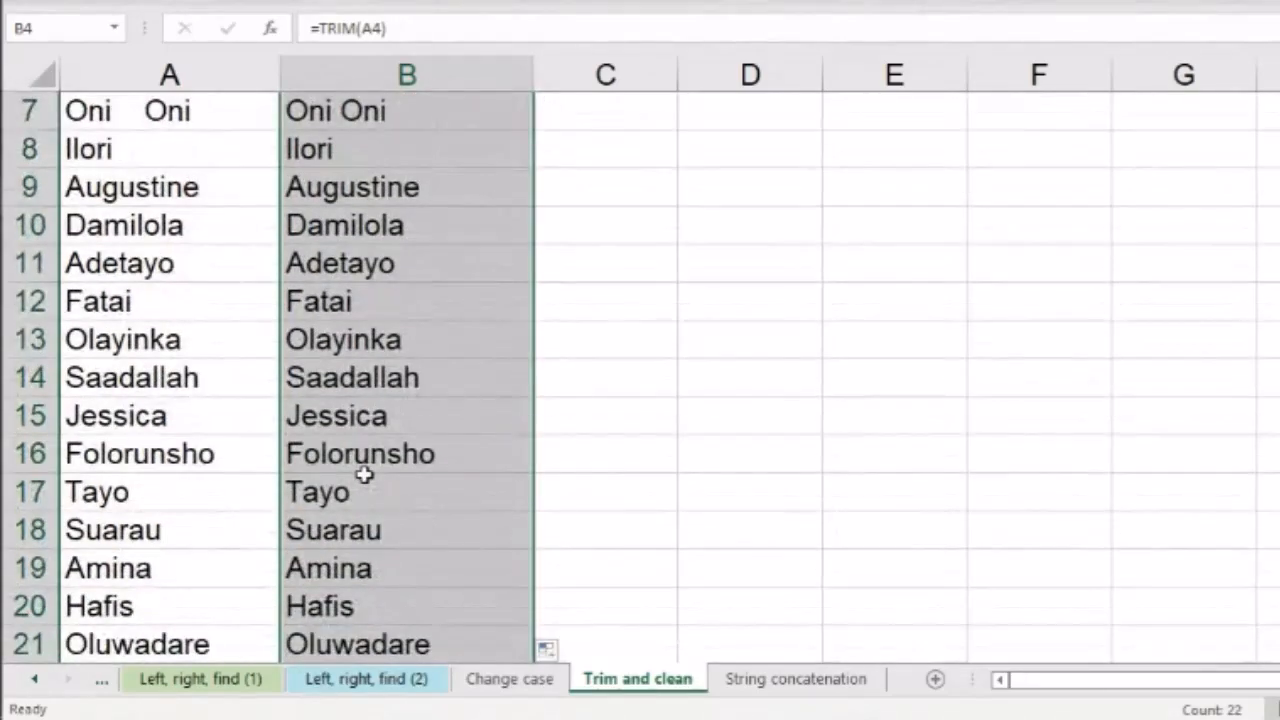
{"action": "scroll", "coordinate": [364, 476], "scroll_direction": "down", "scroll_amount": 3}
{"action": "scroll", "coordinate": [364, 476], "scroll_direction": "down", "scroll_amount": 1}
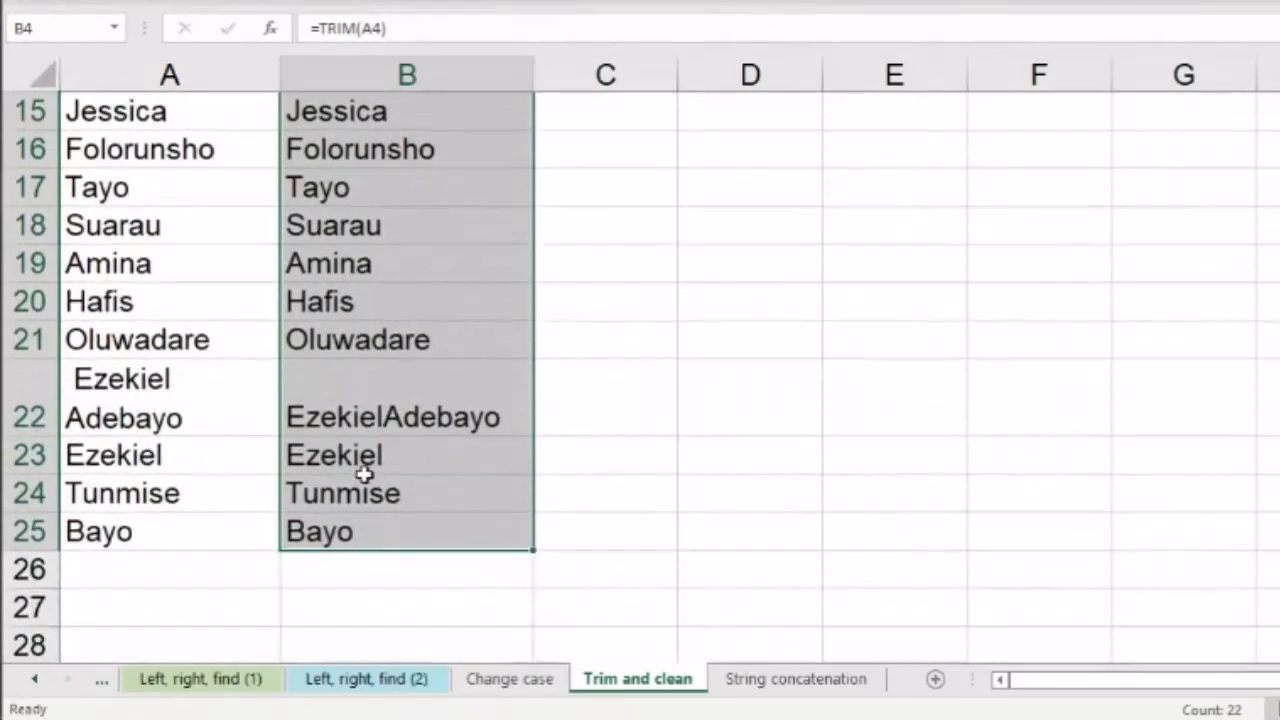
Expand the formula bar to read the two-line entry in A22 and compare it with the formula in B22.
{"action": "left_click", "coordinate": [189, 420]}
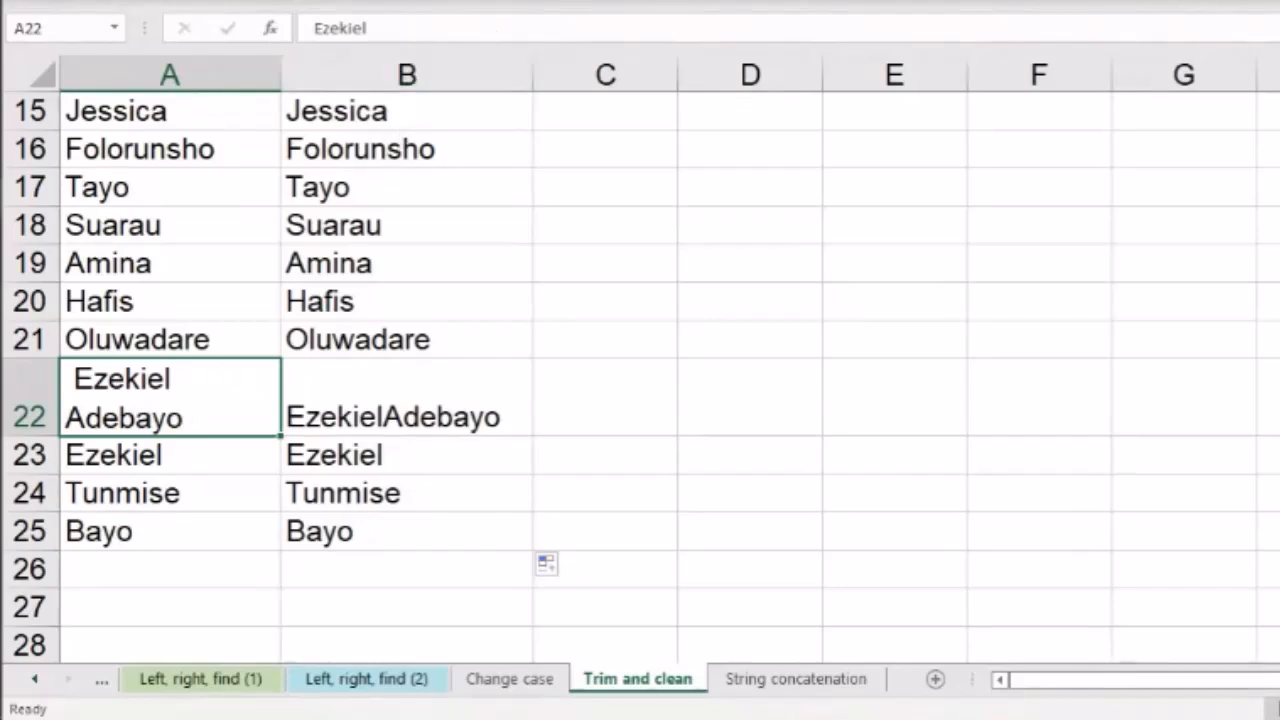
{"action": "key", "text": "ctrl+shift+u"}
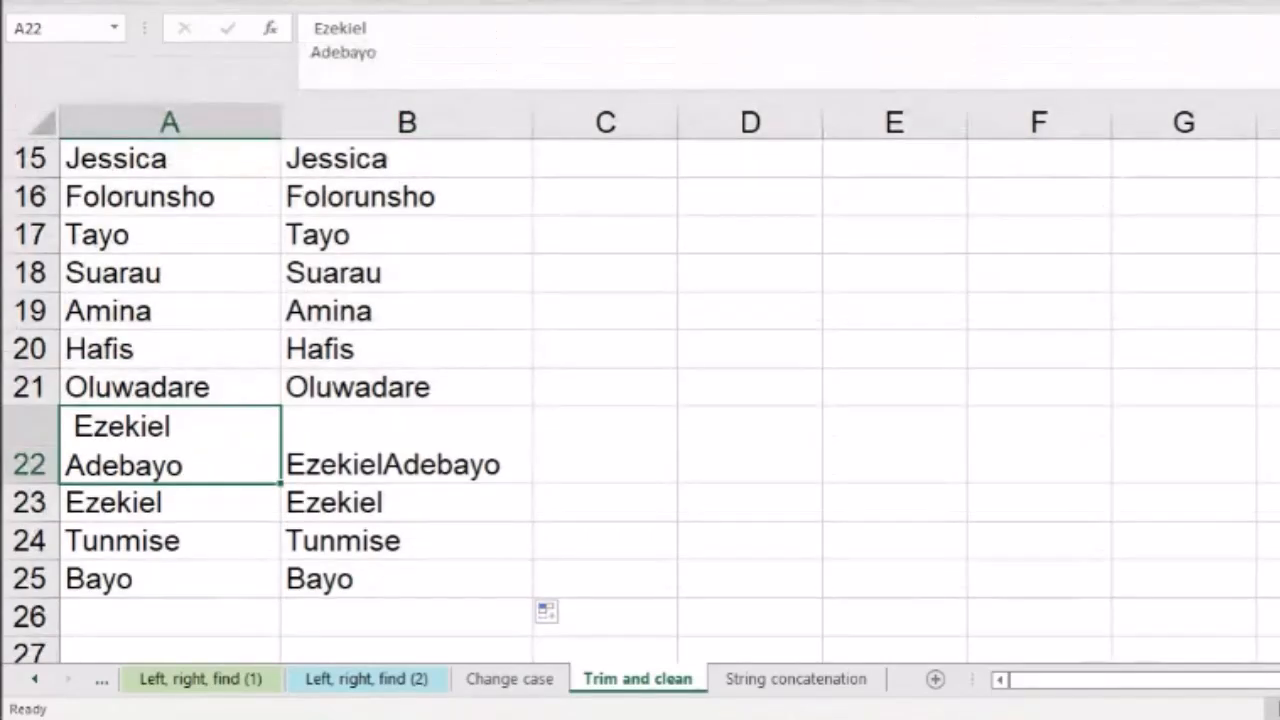
{"action": "left_click", "coordinate": [389, 27]}
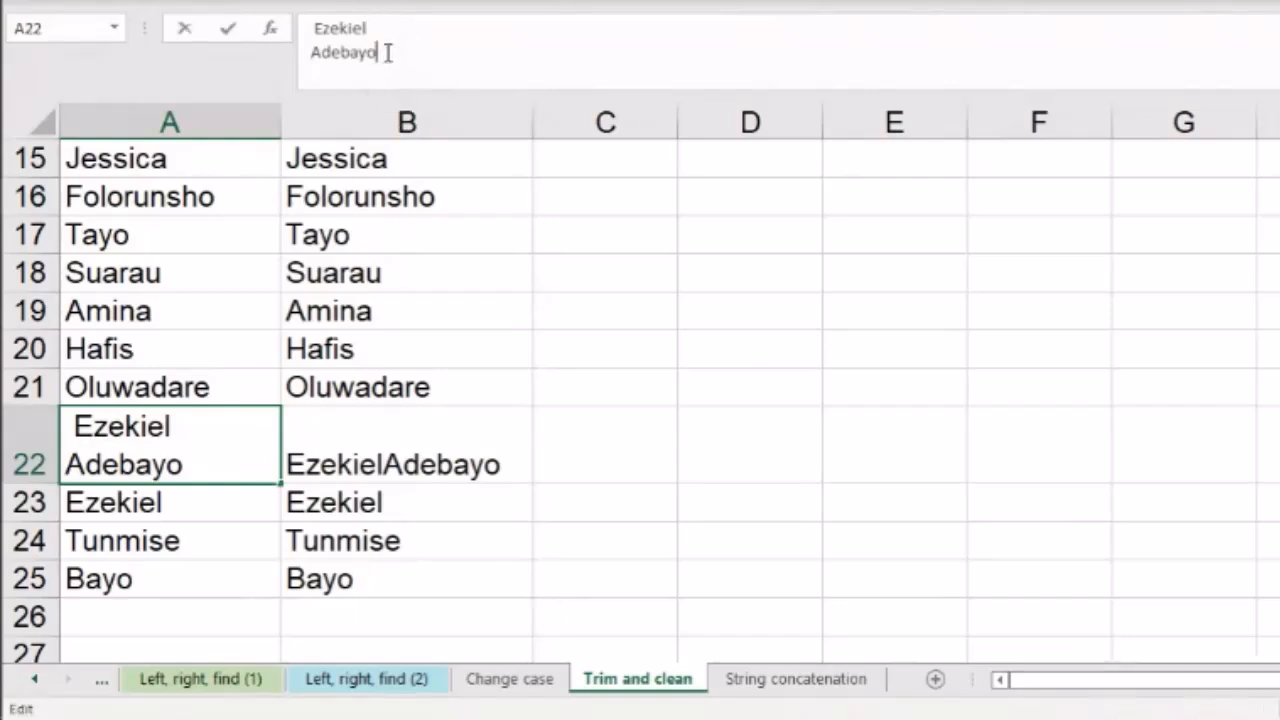
{"action": "left_click", "coordinate": [386, 481]}
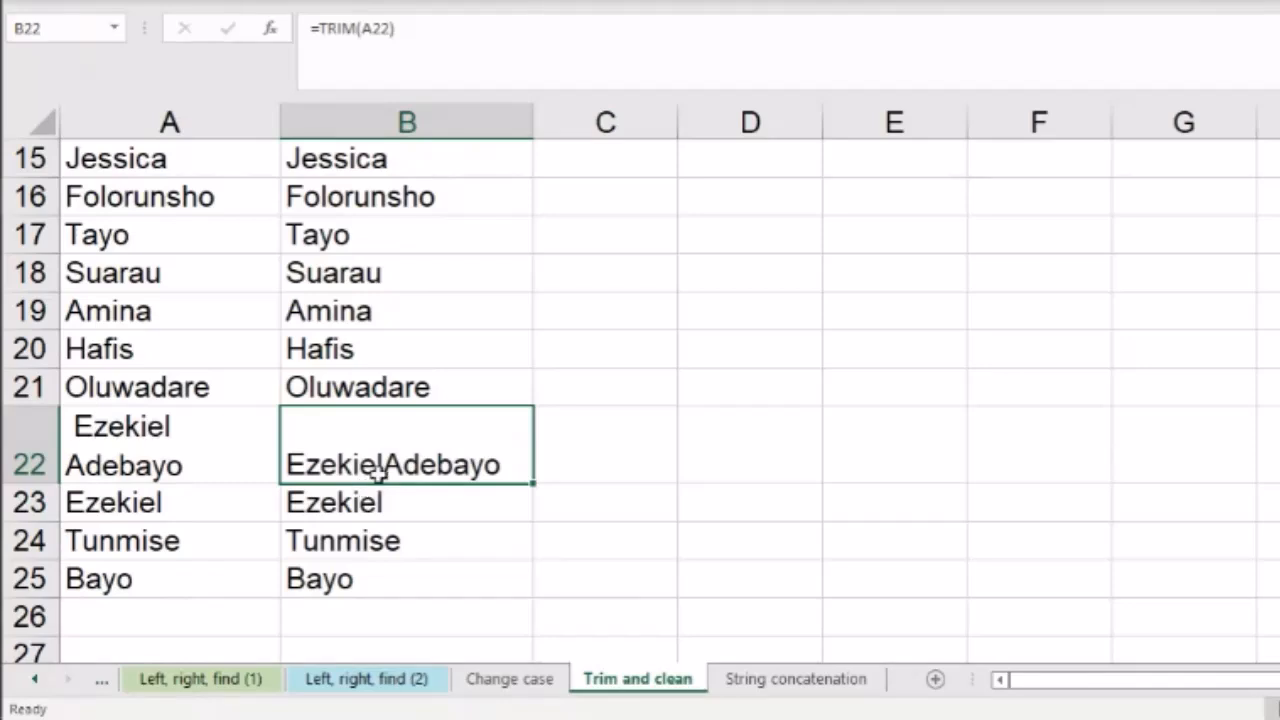
Insert a space before the second line of the entry in cell A22.
{"action": "left_click", "coordinate": [158, 466]}
{"action": "double_click", "coordinate": [158, 466]}
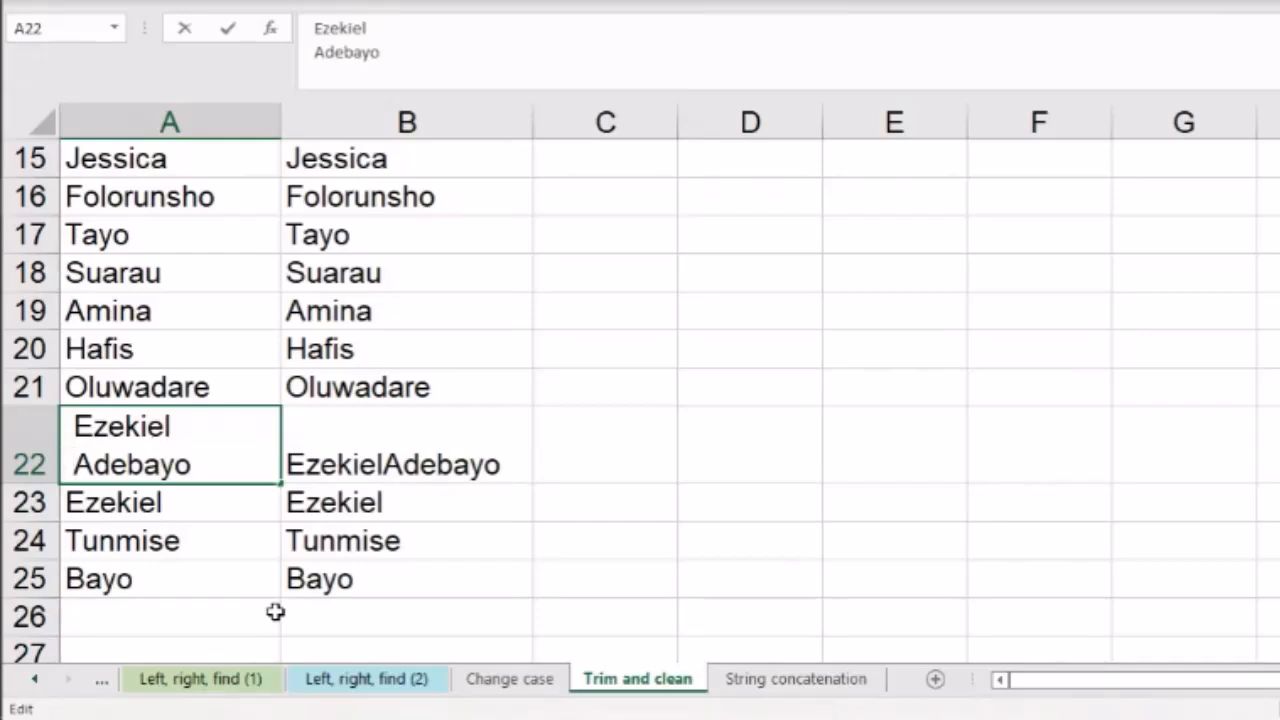
{"action": "key", "text": "Return"}
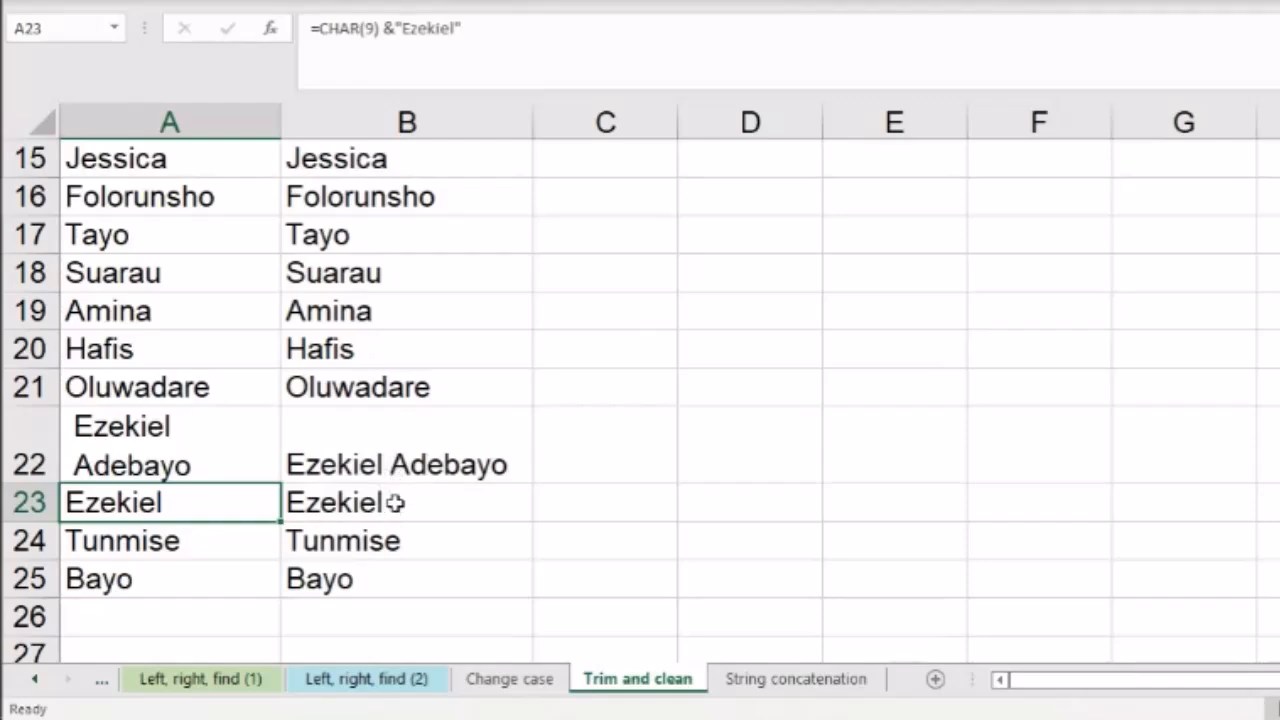
Change the formula in B4 to =TRIM(CLEAN(A4)) and fill it down alongside the whole name list.
{"action": "scroll", "coordinate": [395, 495], "scroll_direction": "up", "scroll_amount": 2}
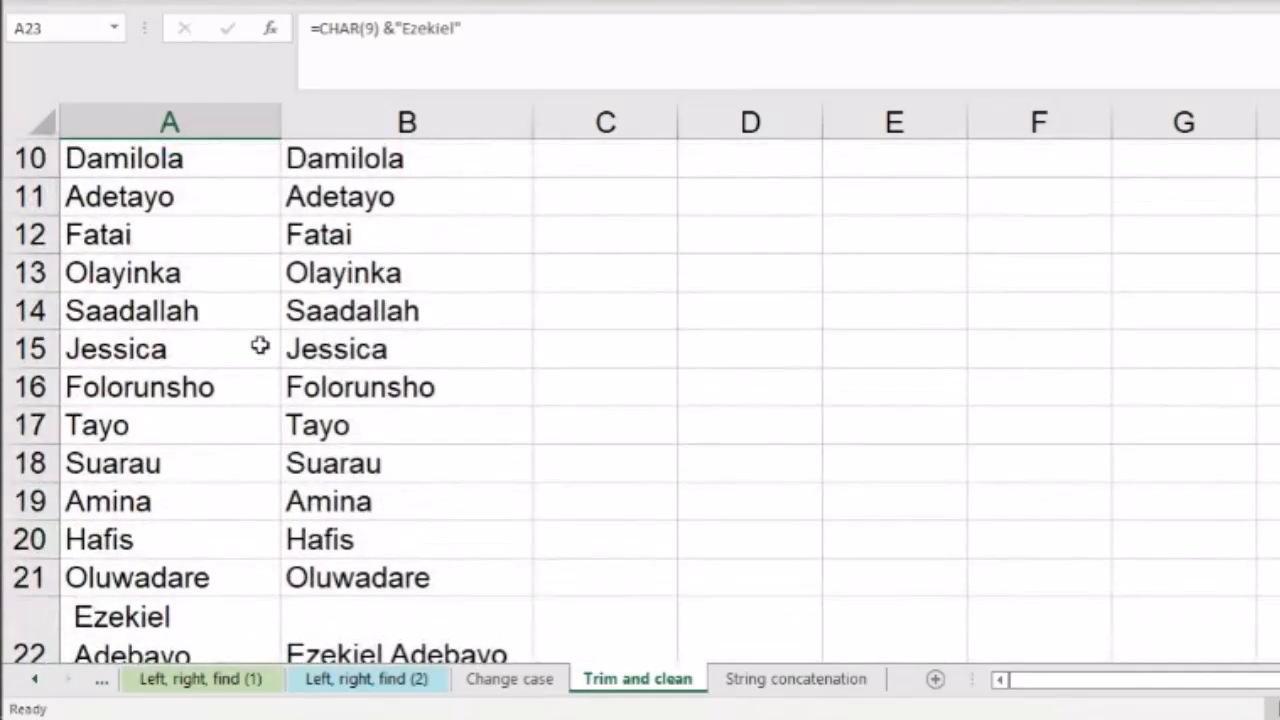
{"action": "scroll", "coordinate": [258, 346], "scroll_direction": "up", "scroll_amount": 3}
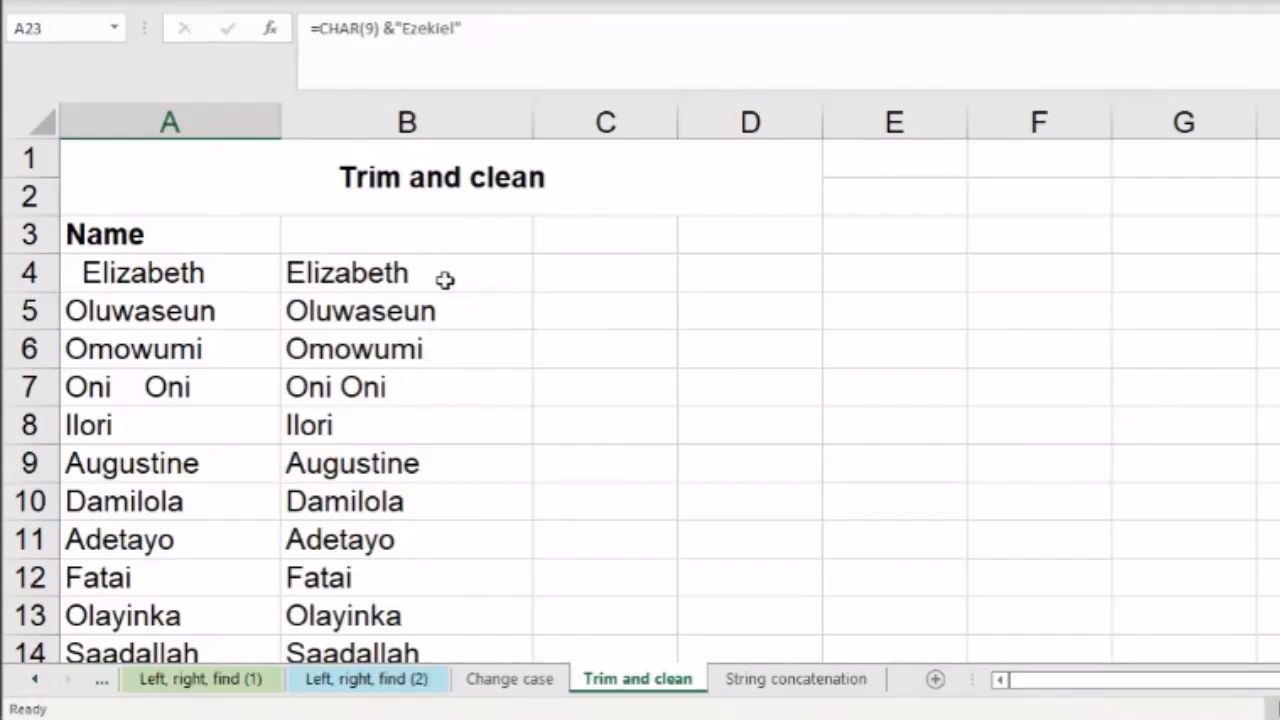
{"action": "left_click", "coordinate": [566, 285]}
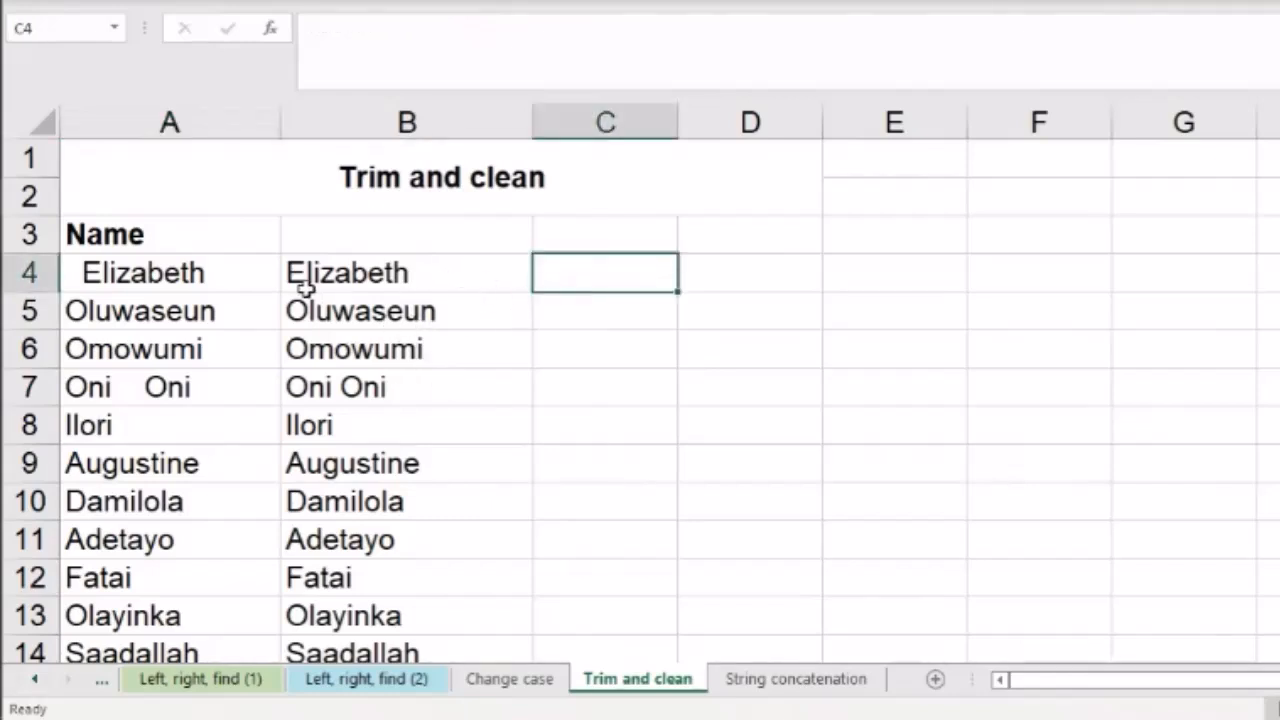
{"action": "left_click", "coordinate": [352, 277]}
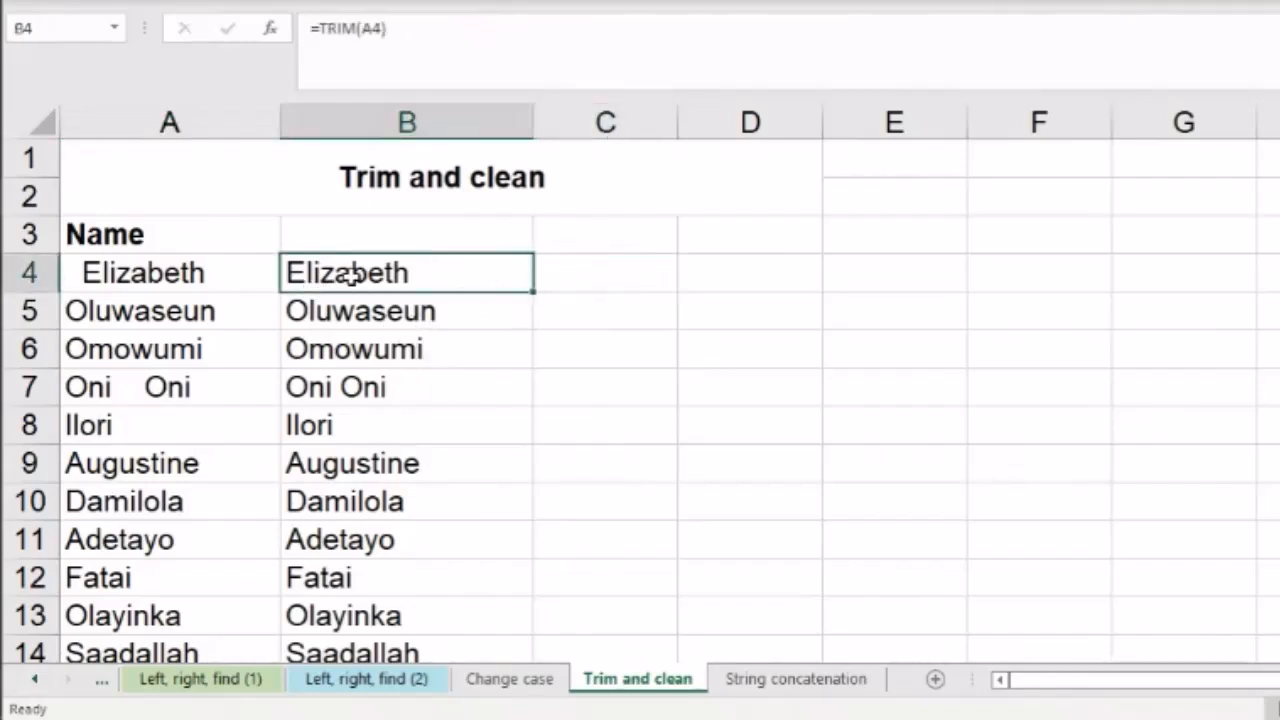
{"action": "left_click", "coordinate": [318, 30]}
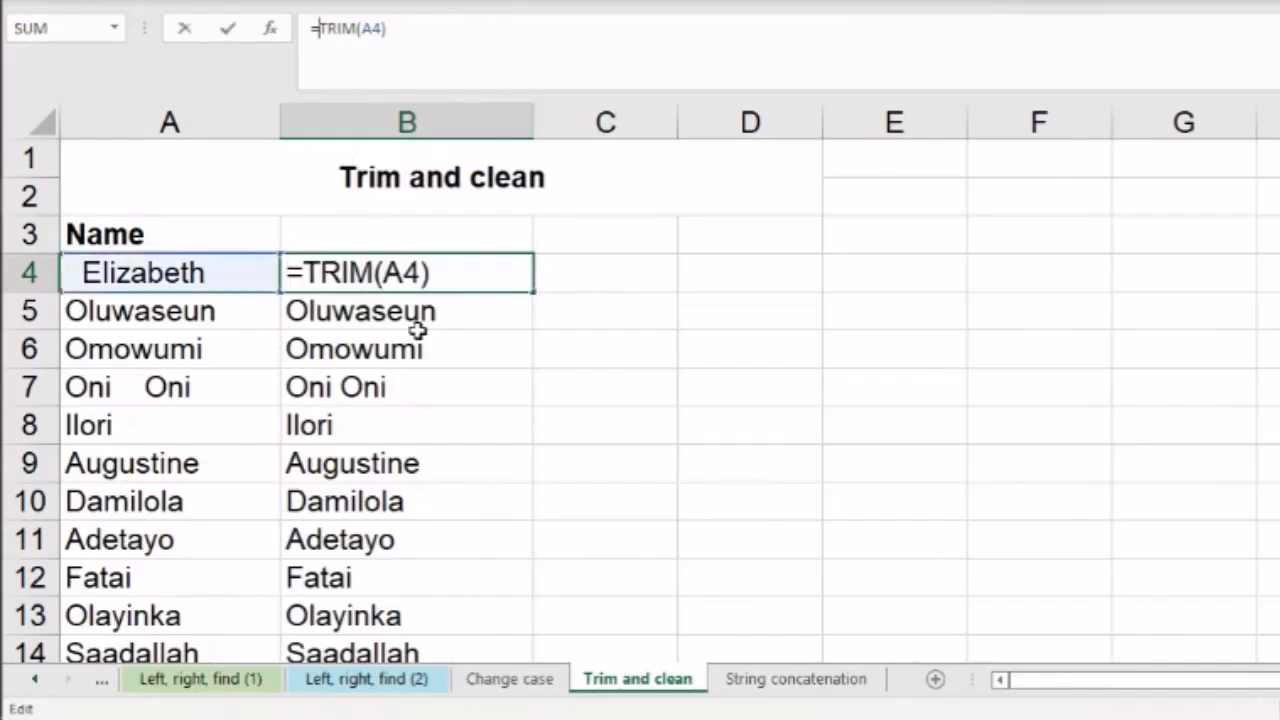
{"action": "left_click", "coordinate": [362, 30]}
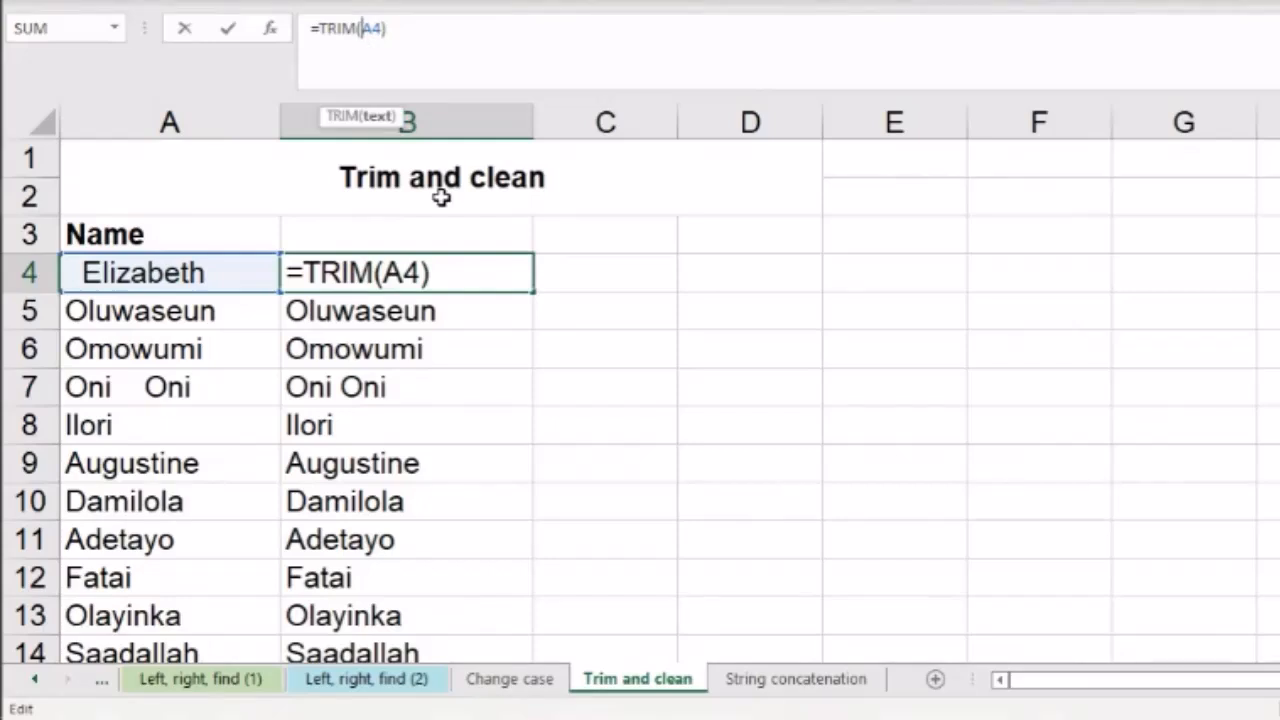
{"action": "type", "text": "Clea"}
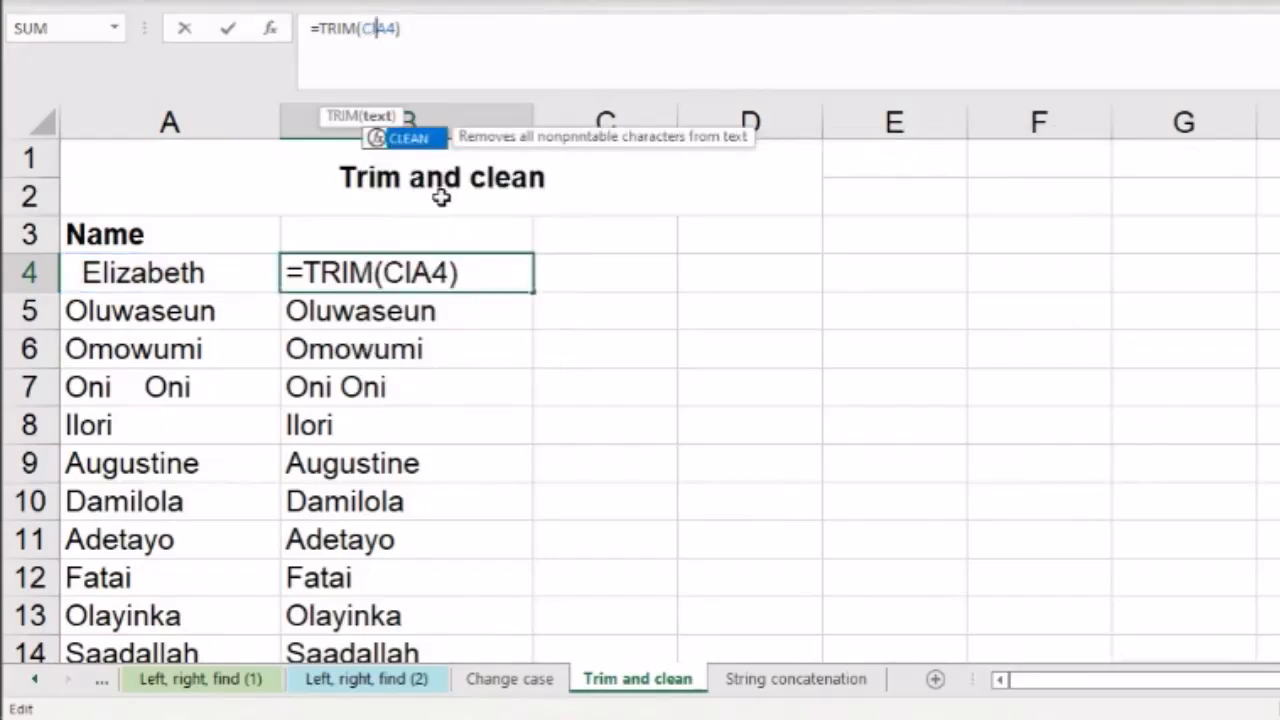
{"action": "key", "text": "Tab"}
{"action": "key", "text": "End"}
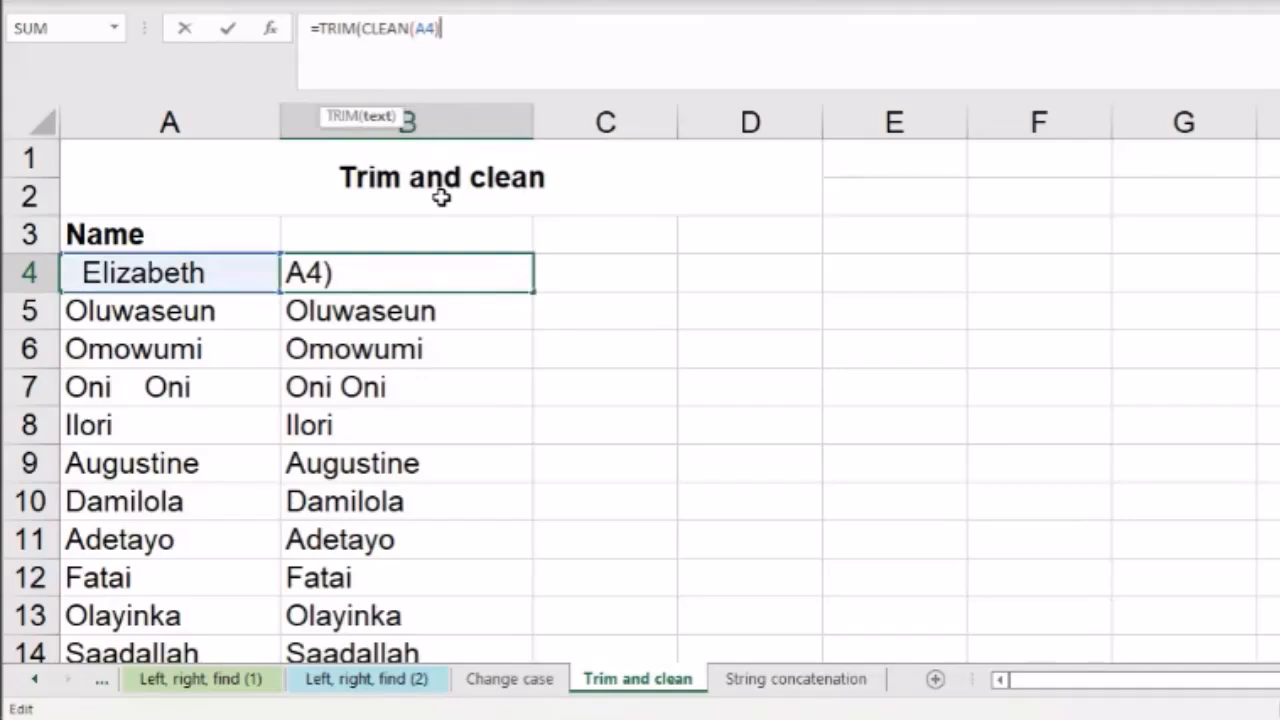
{"action": "type", "text": ")"}
{"action": "key", "text": "Return"}
{"action": "key", "text": "Up"}
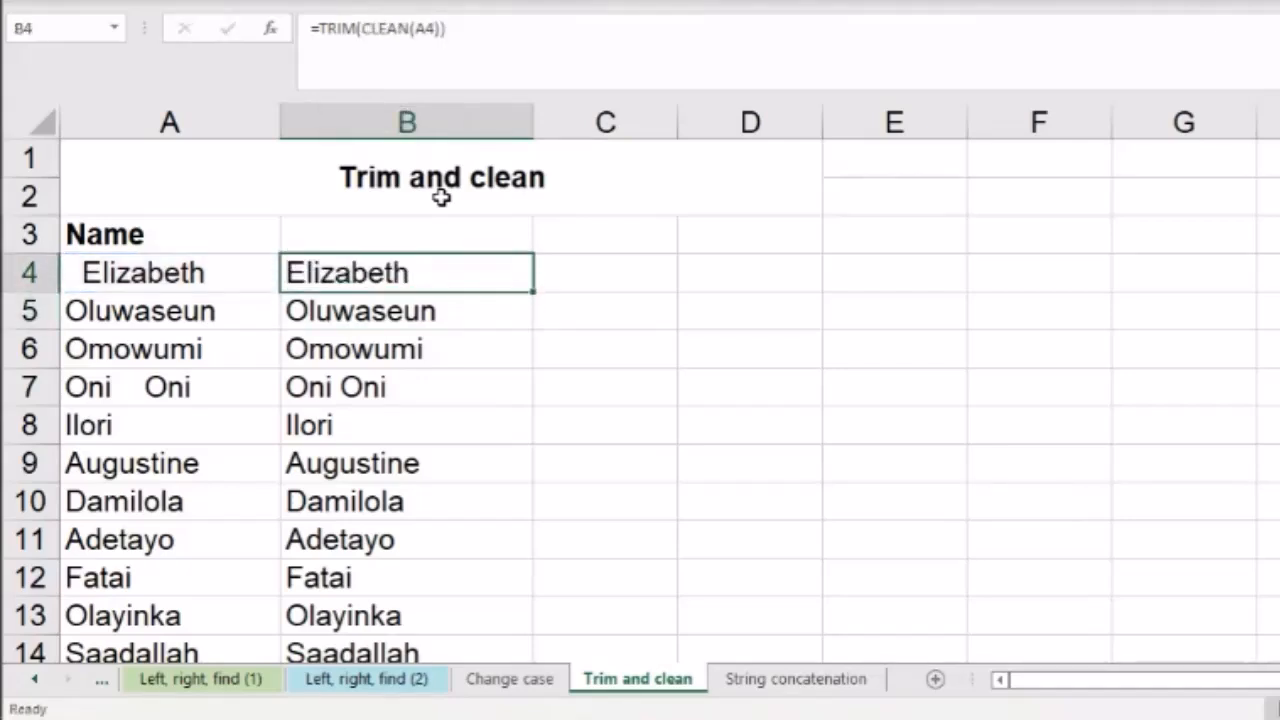
{"action": "double_click", "coordinate": [532, 292]}
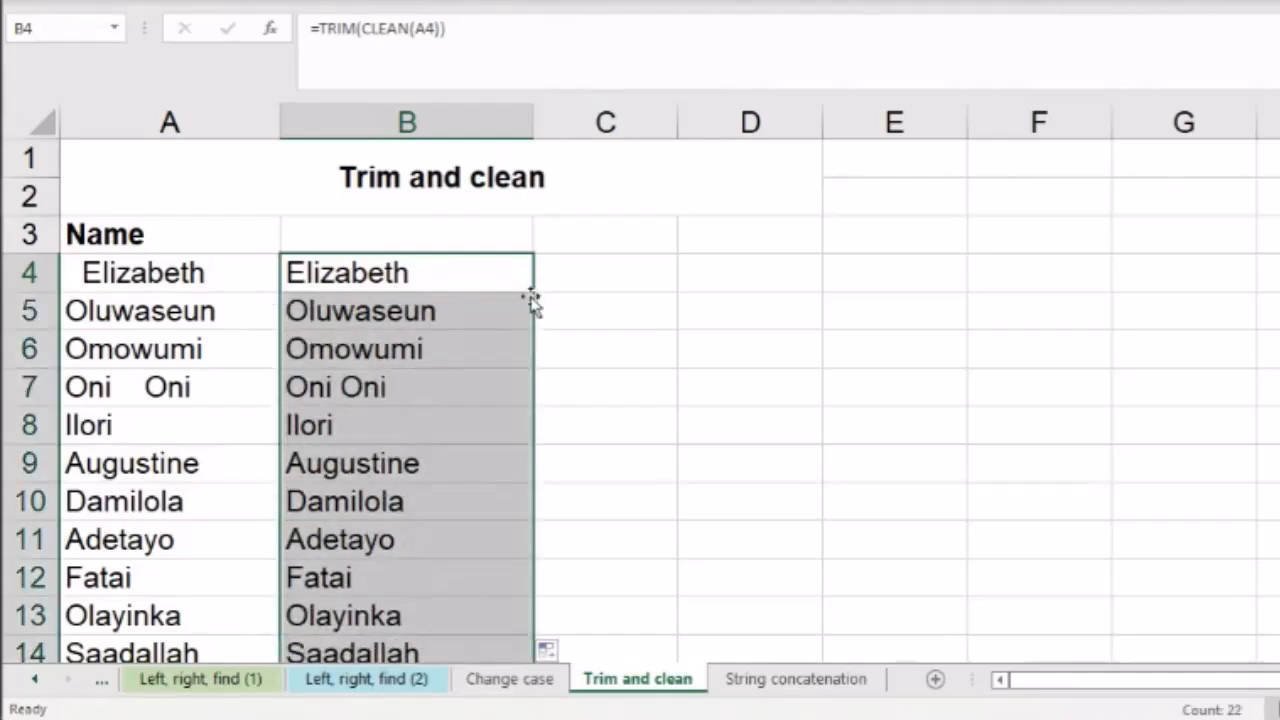
Look over the TRIM and CLEAN results in column B against the original names, including the two-line entry in row 22.
{"action": "scroll", "coordinate": [364, 573], "scroll_direction": "down", "scroll_amount": 3}
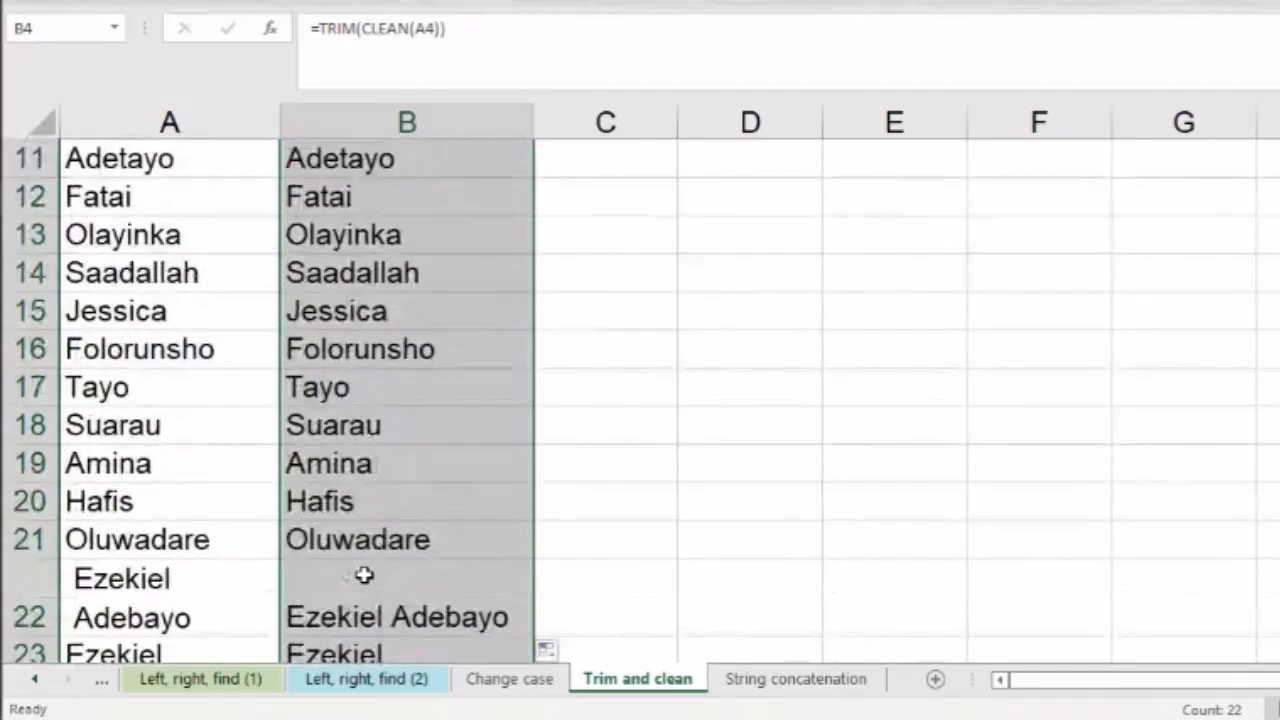
{"action": "scroll", "coordinate": [364, 575], "scroll_direction": "down", "scroll_amount": 2}
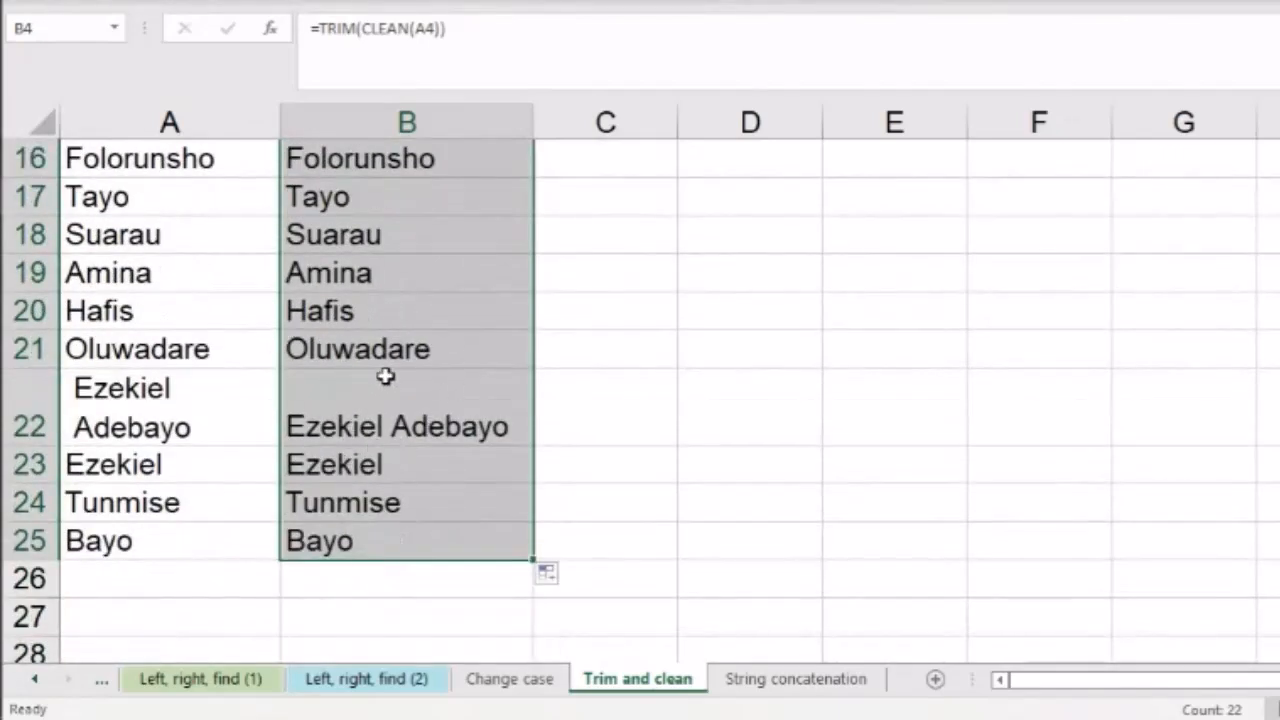
{"action": "scroll", "coordinate": [297, 477], "scroll_direction": "up", "scroll_amount": 3}
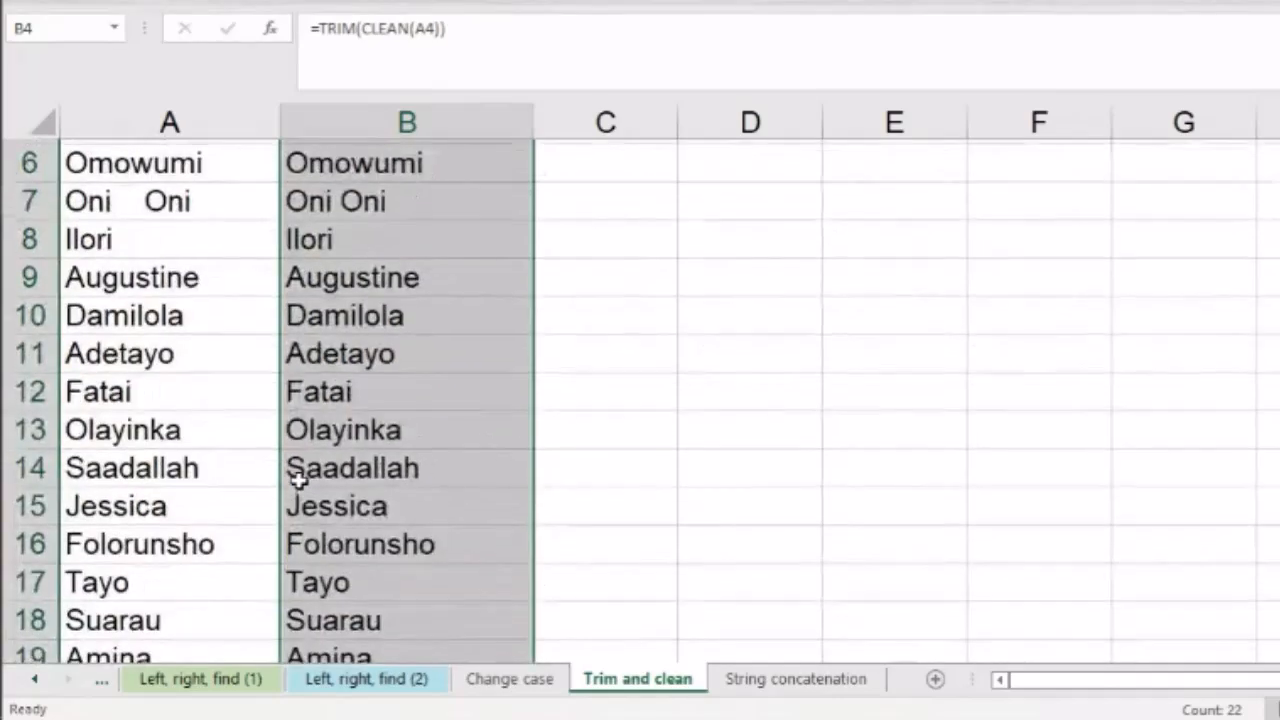
{"action": "scroll", "coordinate": [297, 477], "scroll_direction": "up", "scroll_amount": 2}
{"action": "left_click", "coordinate": [551, 449]}
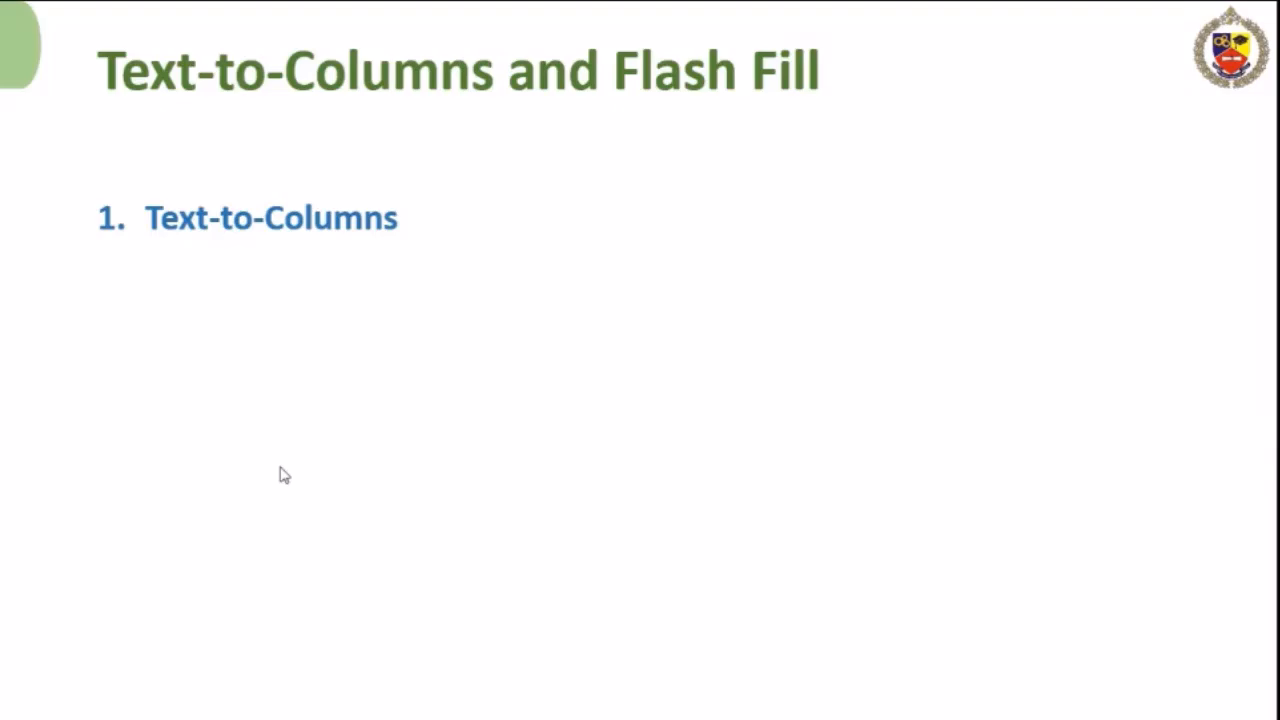
Switch from the slide show to the Practical data folder in File Explorer and open the workbook Text to column 1.xlsx.
{"action": "key", "text": "Escape"}
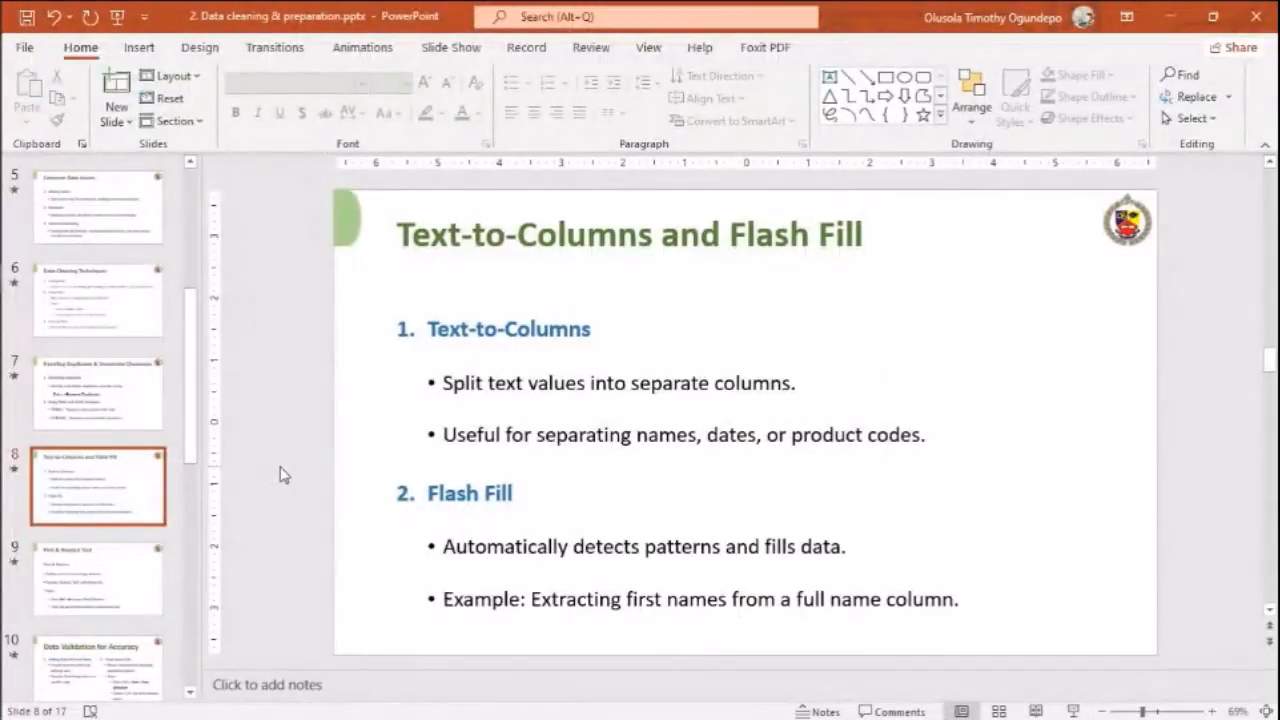
{"action": "key", "text": "alt+Tab"}
{"action": "key", "text": "alt+Tab"}
{"action": "key", "text": "alt+Tab"}
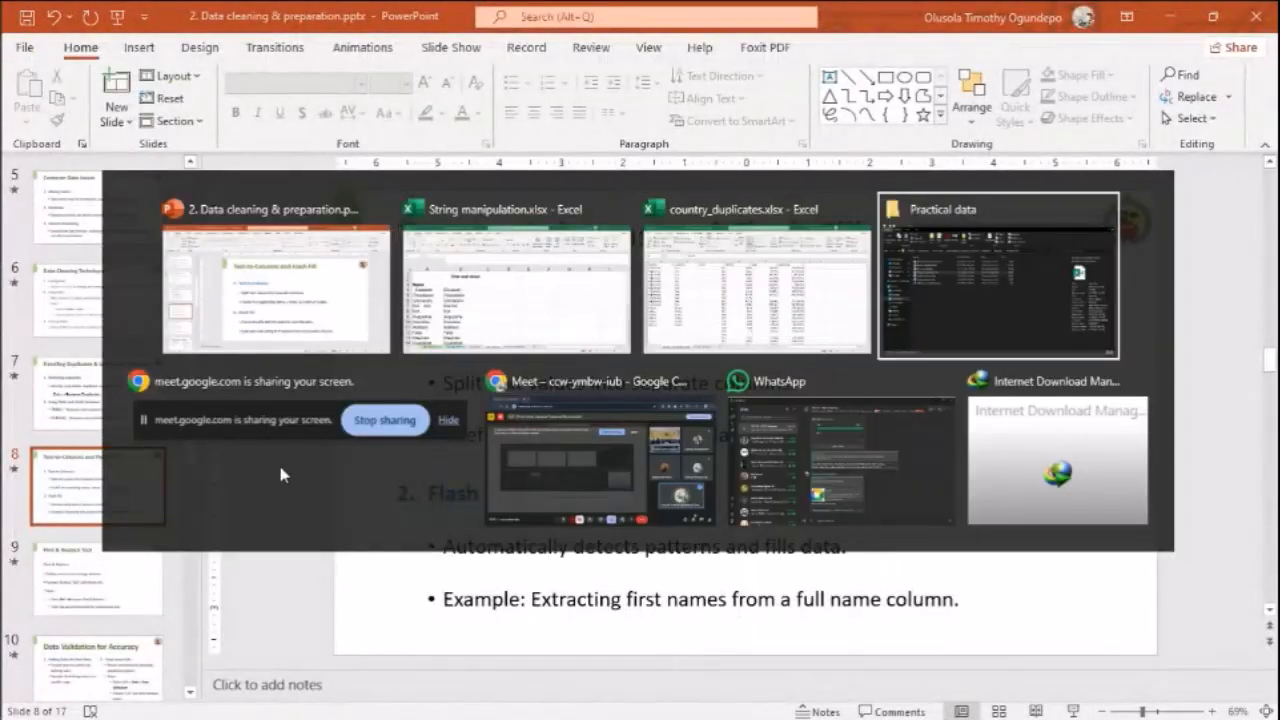
{"action": "key", "text": "Down"}
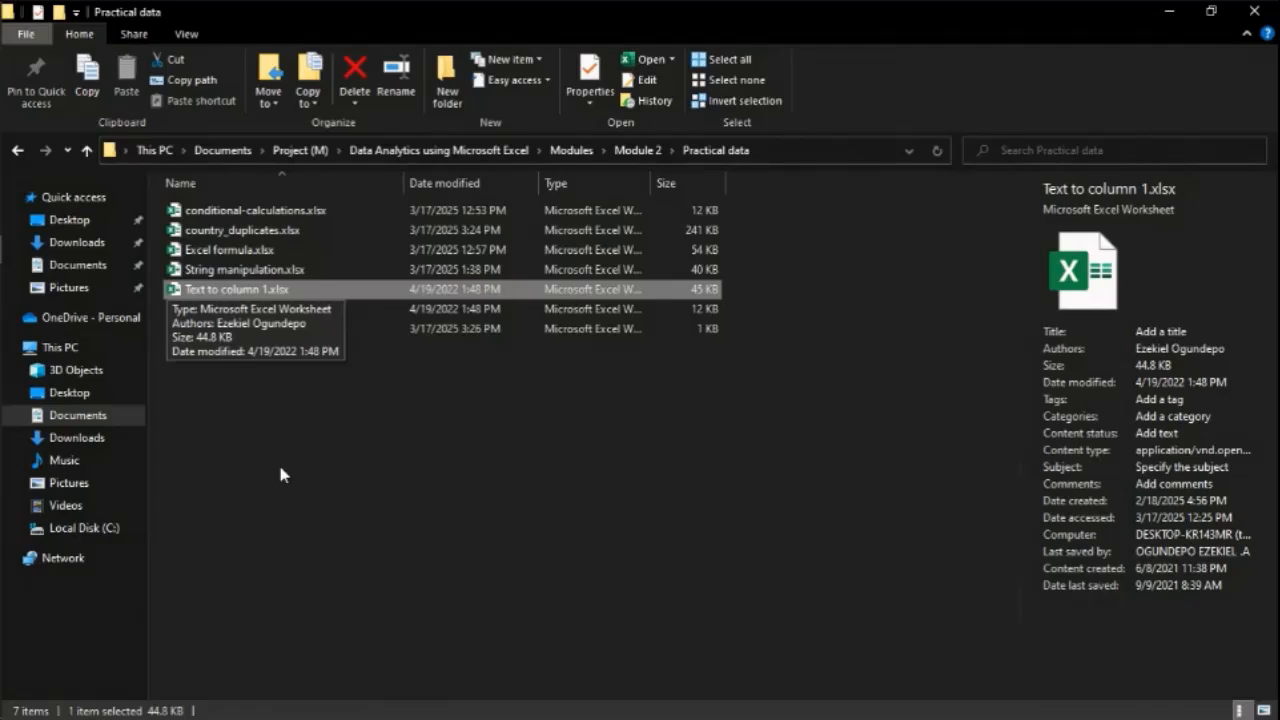
{"action": "key", "text": "Up"}
{"action": "key", "text": "Down"}
{"action": "key", "text": "Down"}
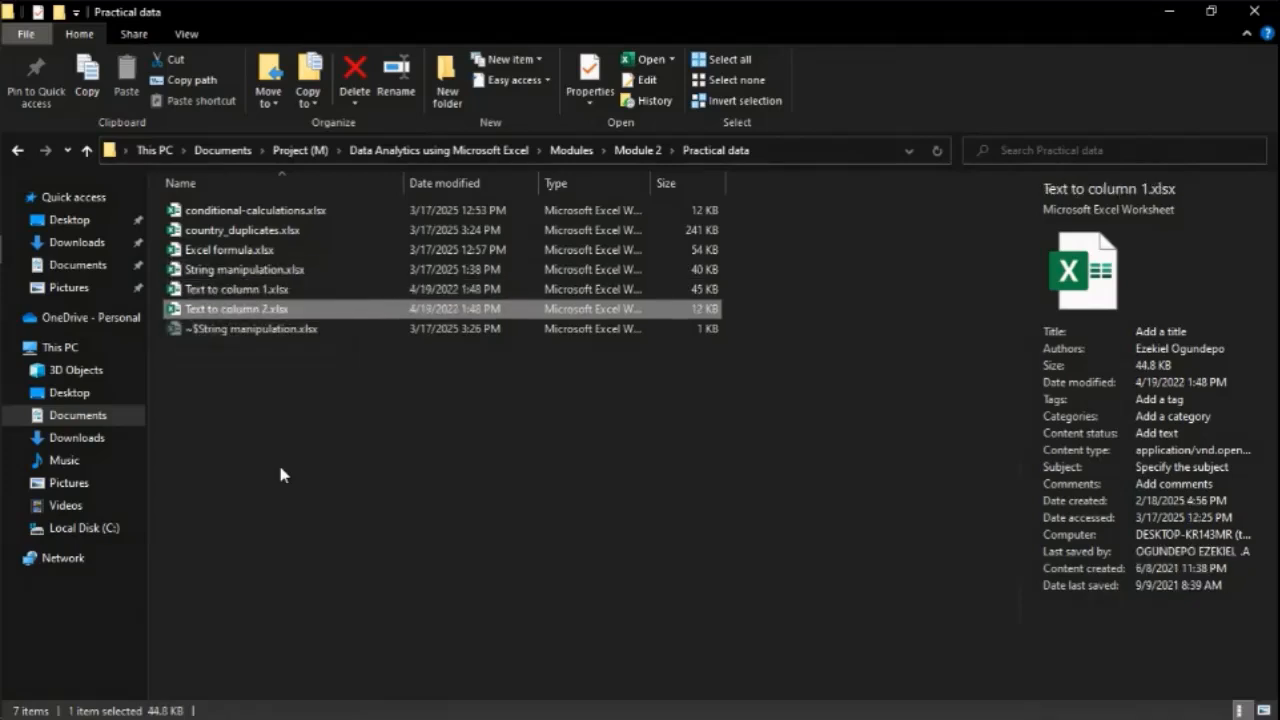
{"action": "key", "text": "Up"}
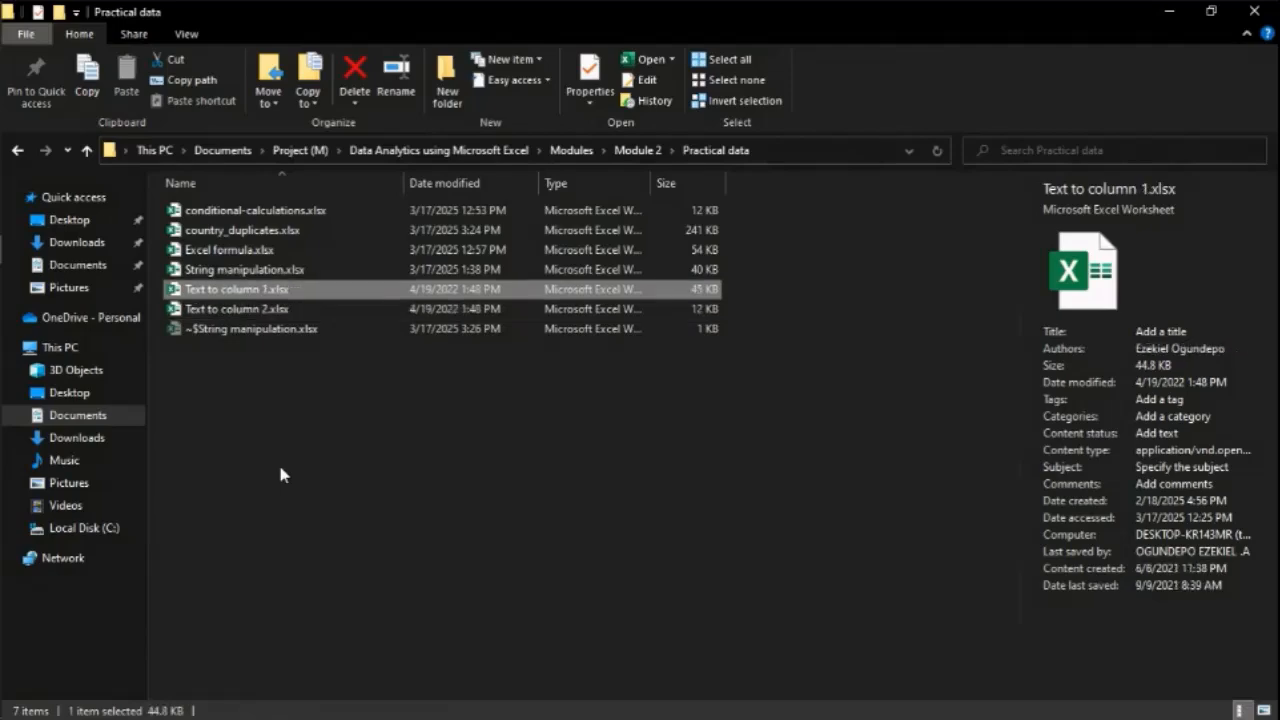
{"action": "key", "text": "Return"}
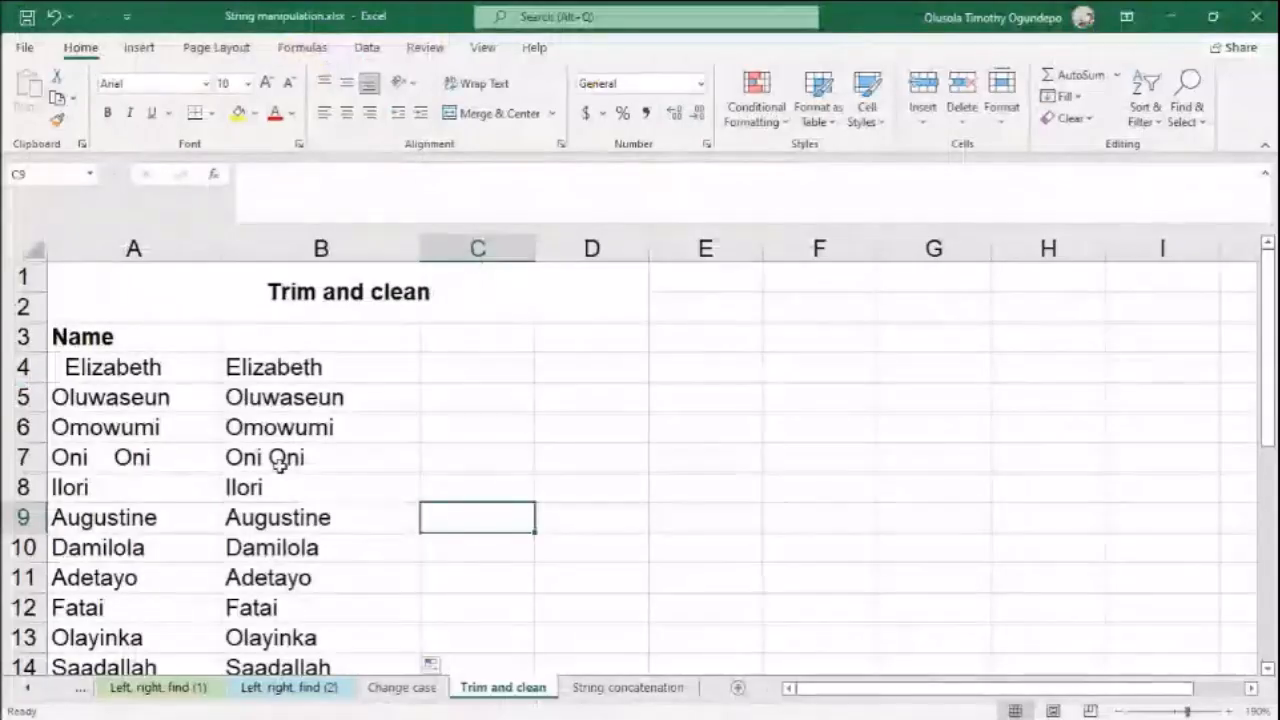
Examine the product keys, the empty columns beside them and the diagram showing how a key splits into its four parts.
{"action": "left_click", "coordinate": [355, 518]}
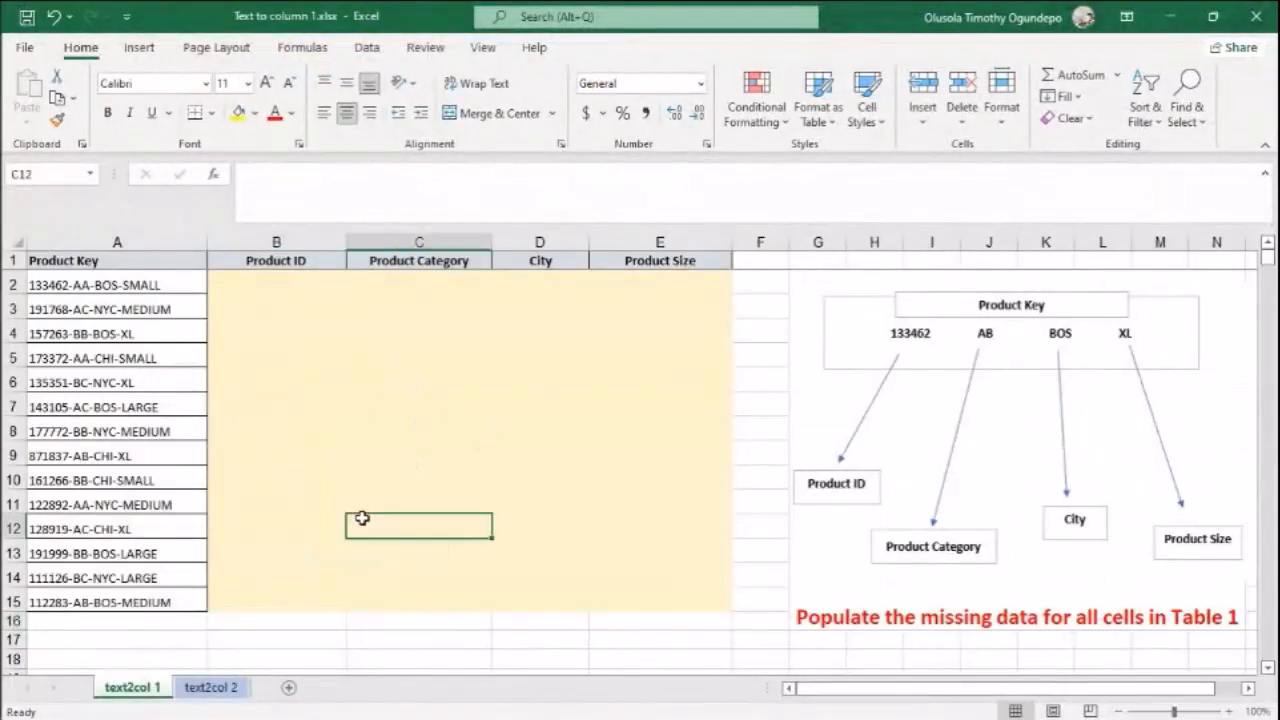
{"action": "left_click", "coordinate": [311, 636]}
{"action": "scroll", "coordinate": [311, 636], "scroll_direction": "right", "scroll_amount": 2}
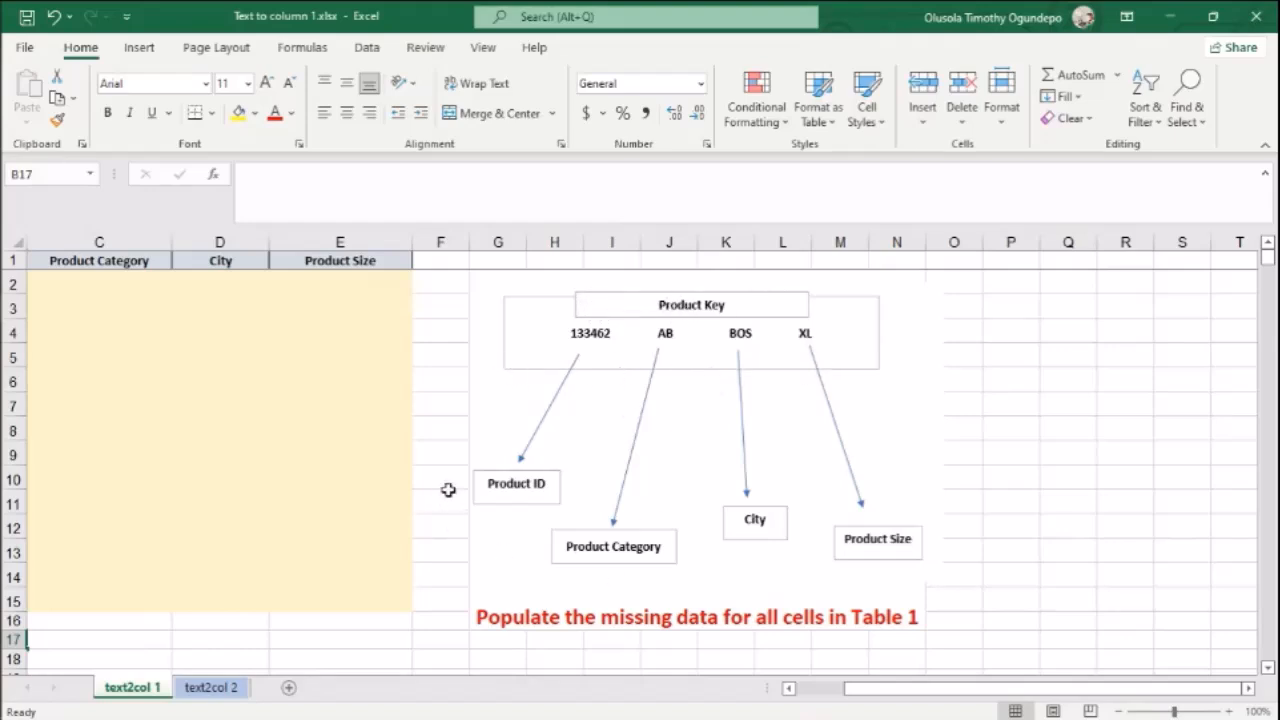
{"action": "scroll", "coordinate": [665, 560], "scroll_direction": "left", "scroll_amount": 2}
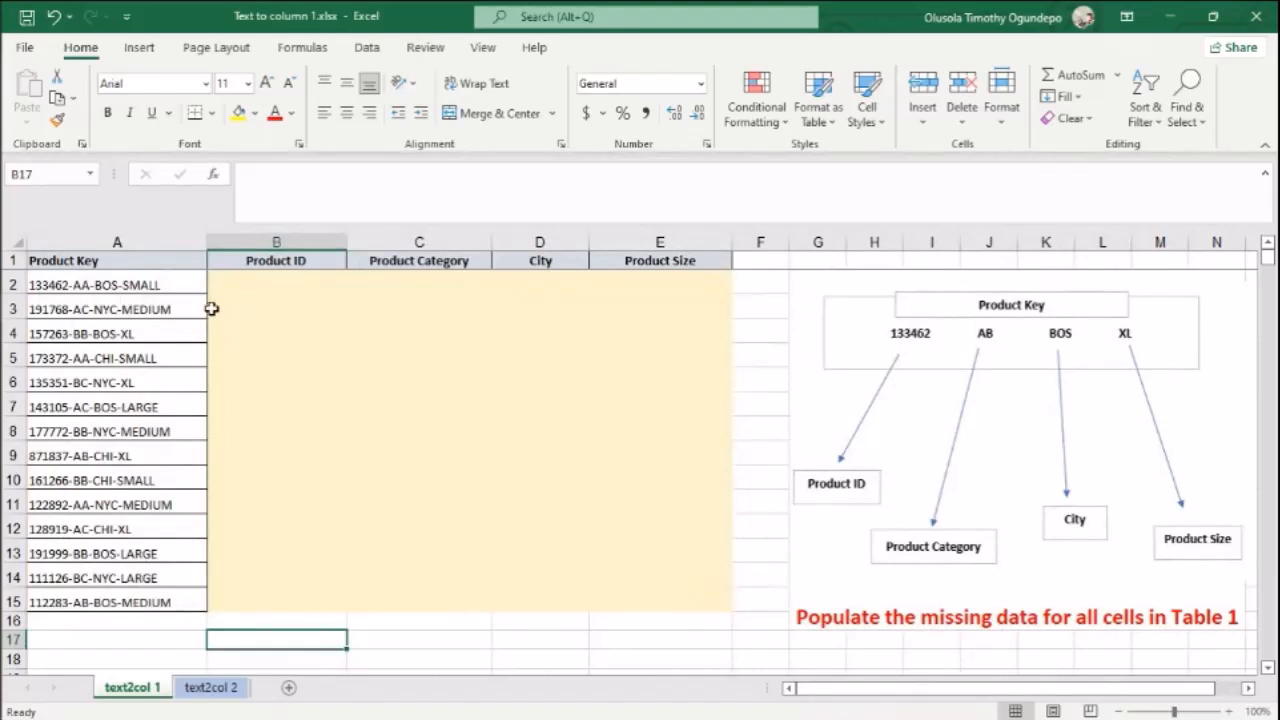
{"action": "left_click", "coordinate": [100, 288]}
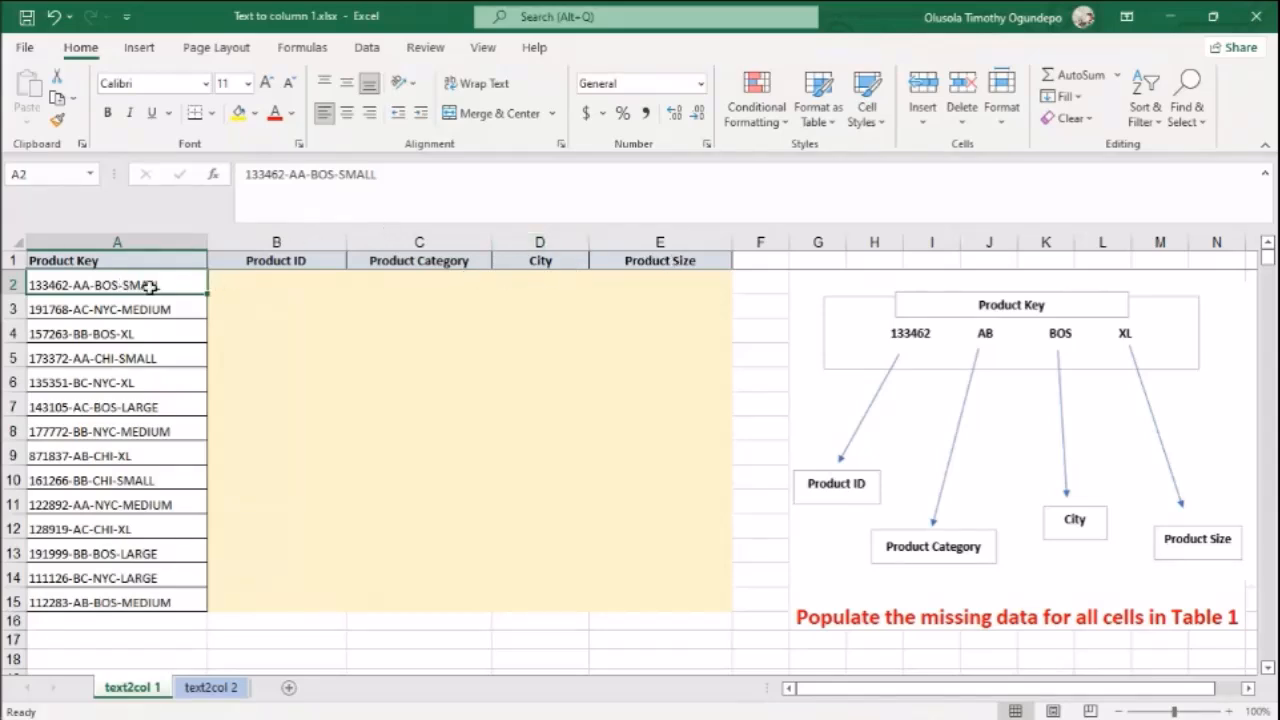
{"action": "left_click", "coordinate": [285, 284]}
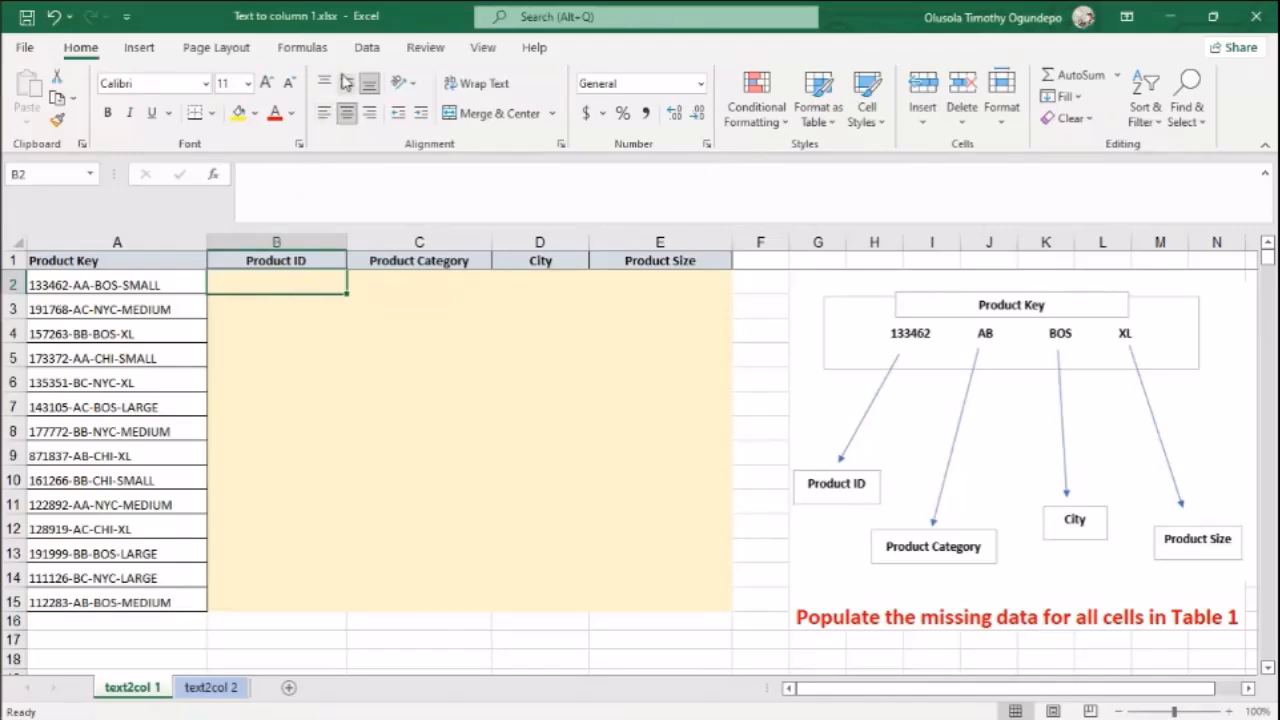
Start Text to Columns on the product keys in A2:A15 and accept Delimited as the data type.
{"action": "left_click", "coordinate": [367, 50]}
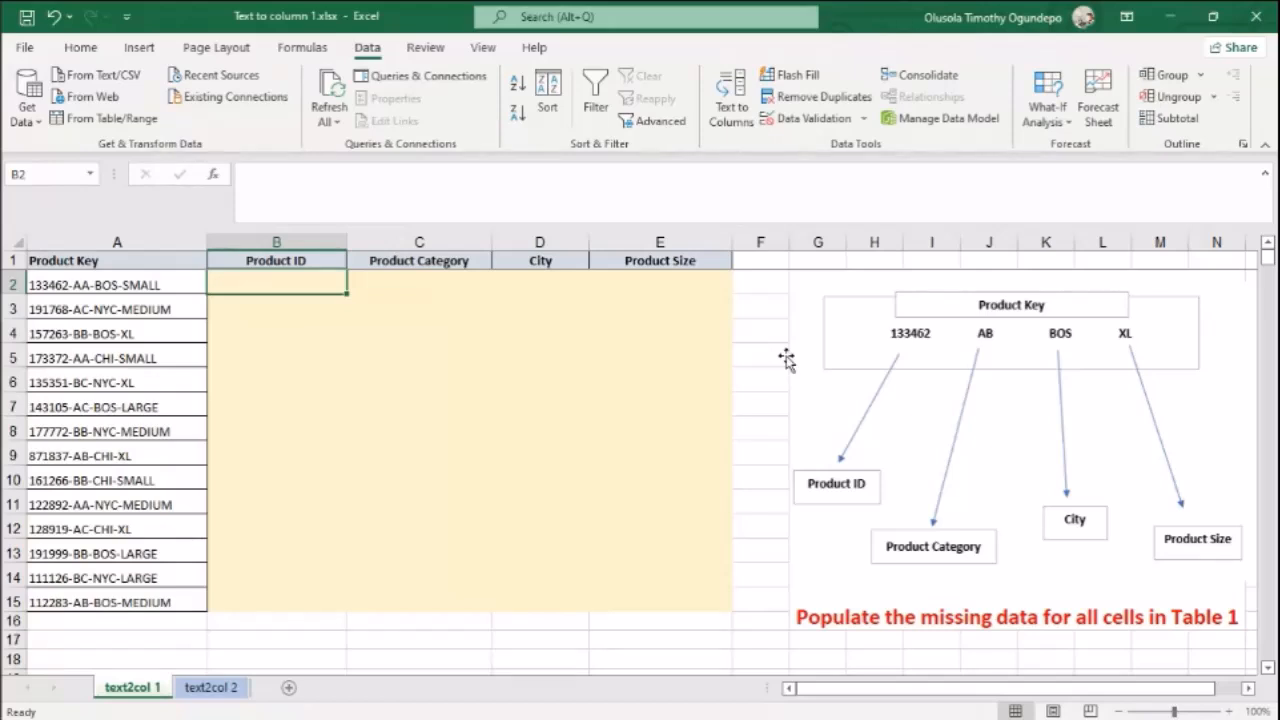
{"action": "left_click", "coordinate": [66, 287]}
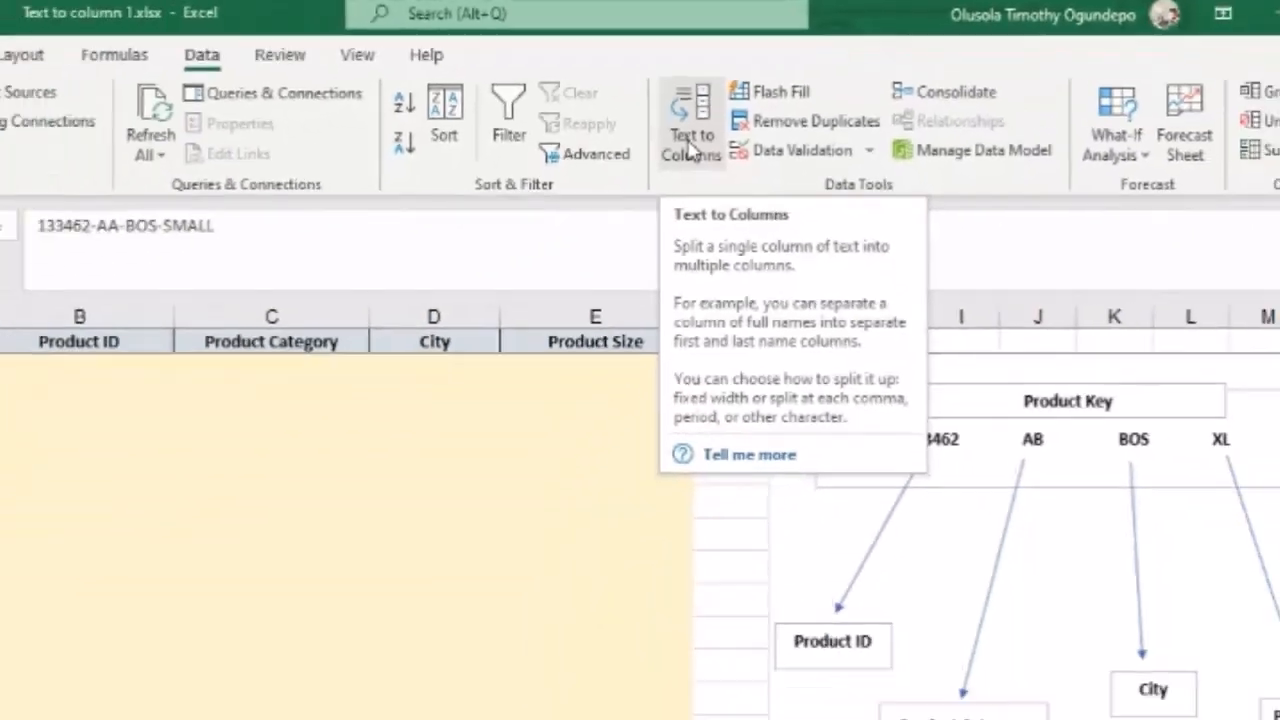
{"action": "left_click", "coordinate": [571, 232]}
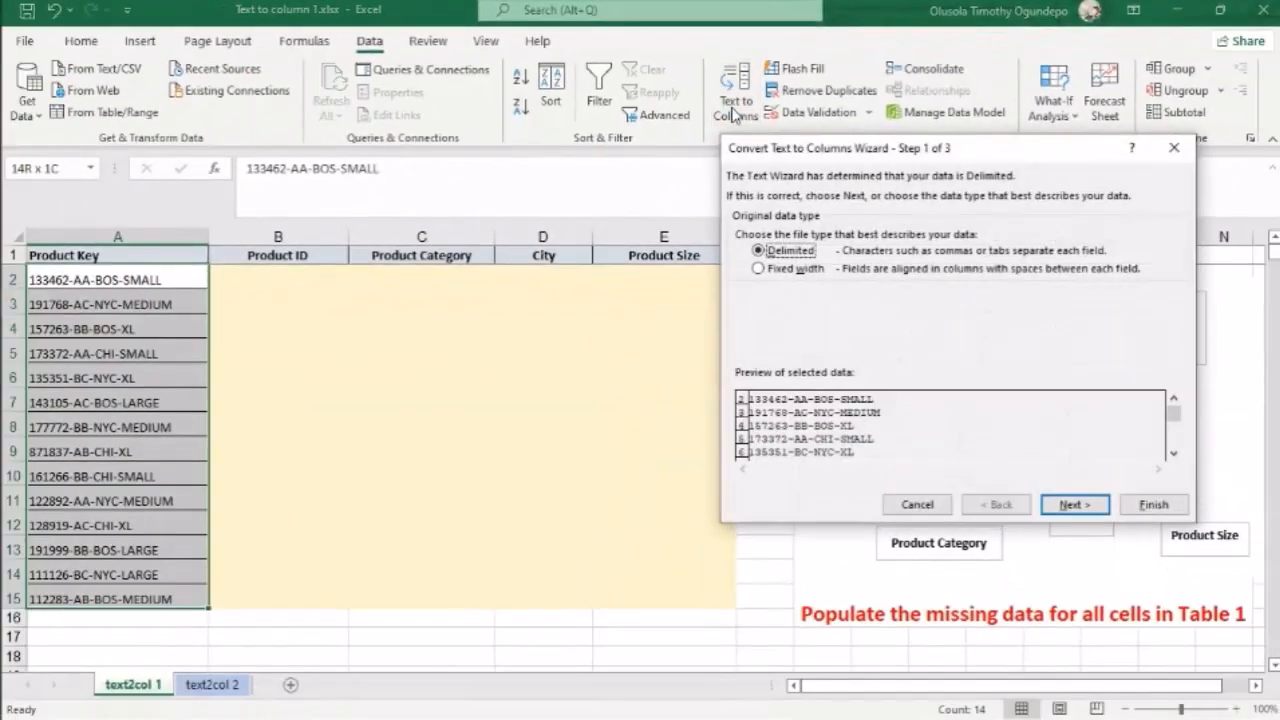
{"action": "left_click_drag", "start_coordinate": [830, 150], "coordinate": [484, 128]}
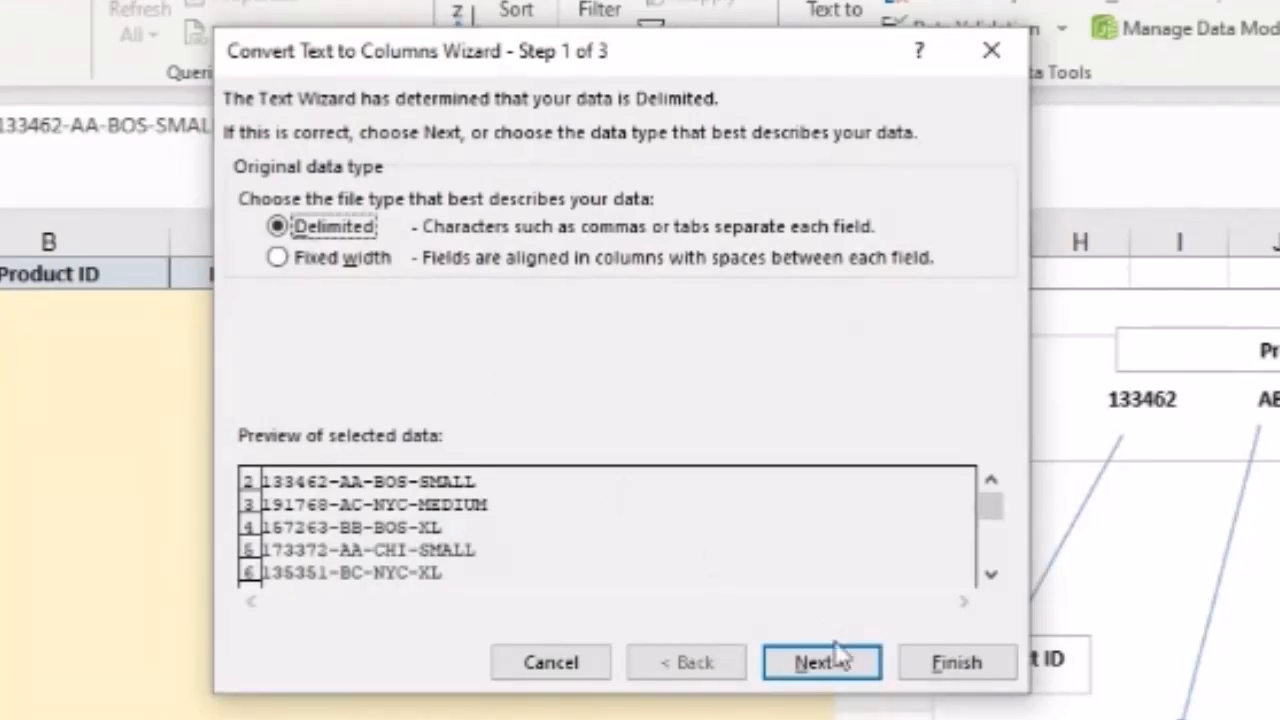
{"action": "left_click", "coordinate": [838, 668]}
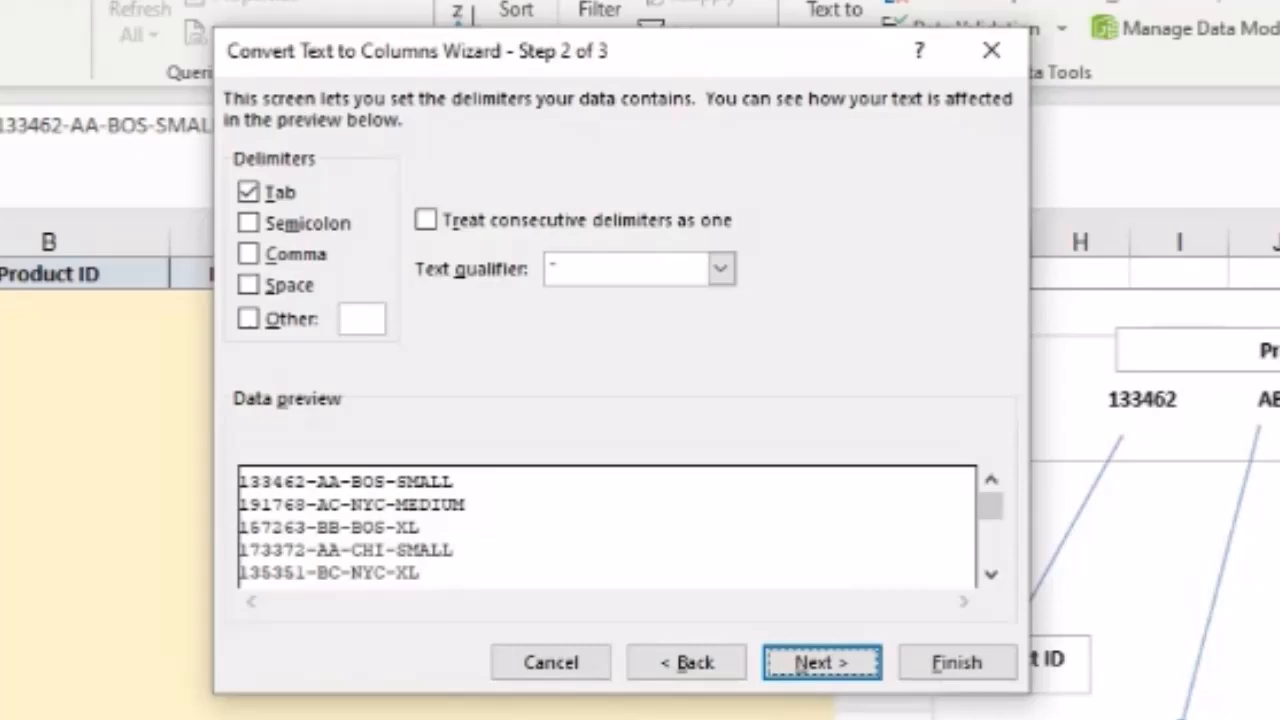
Replace the Tab delimiter with a hyphen as the other delimiter and continue to the column format settings.
{"action": "left_click", "coordinate": [248, 193]}
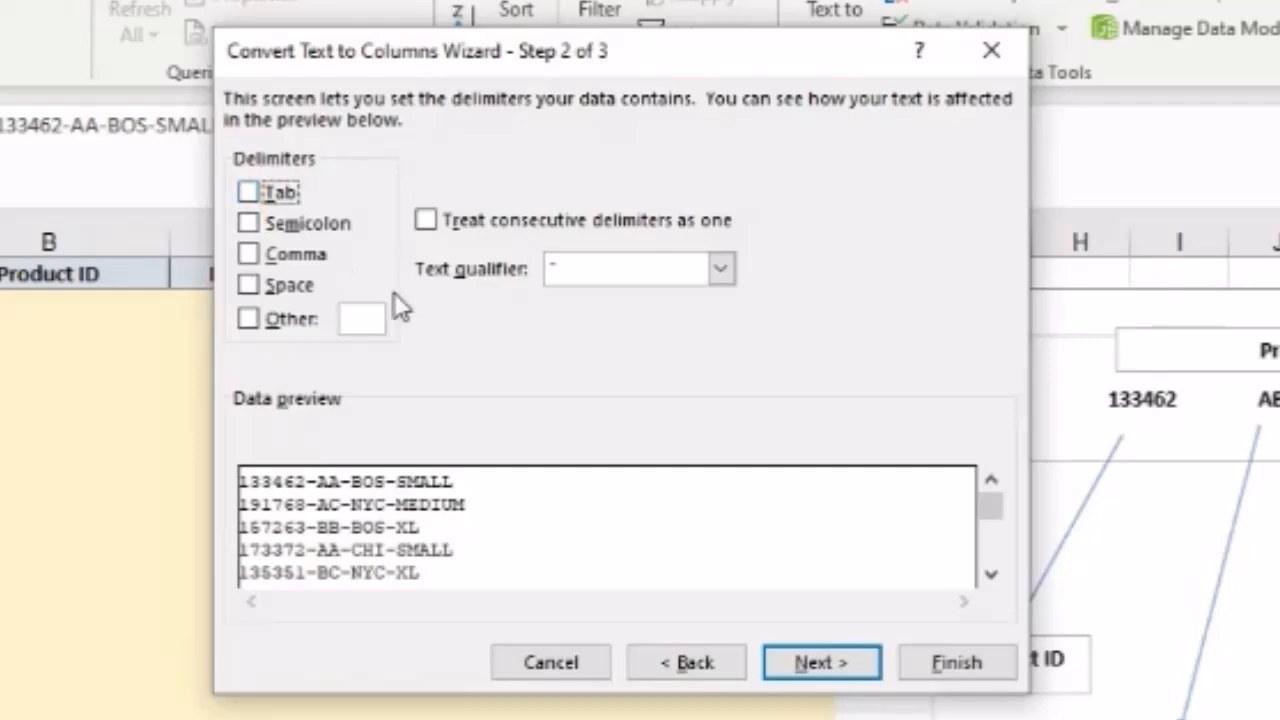
{"action": "left_click", "coordinate": [252, 322]}
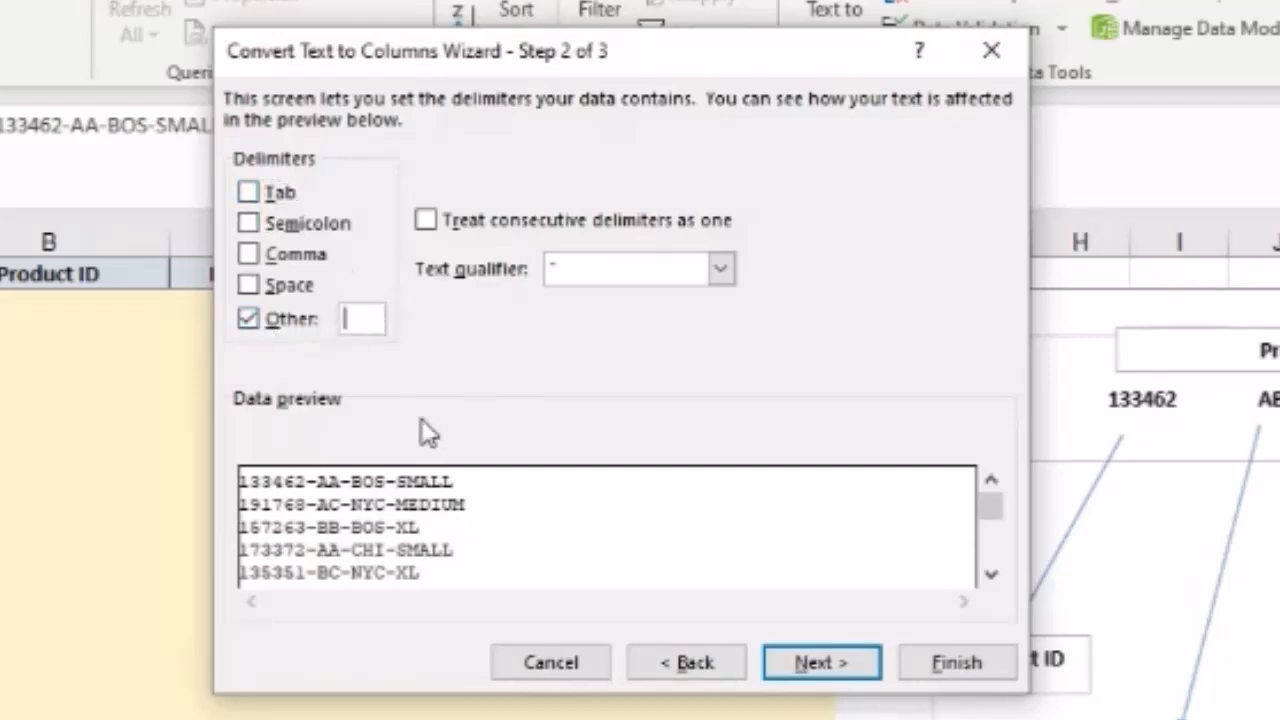
{"action": "type", "text": "-"}
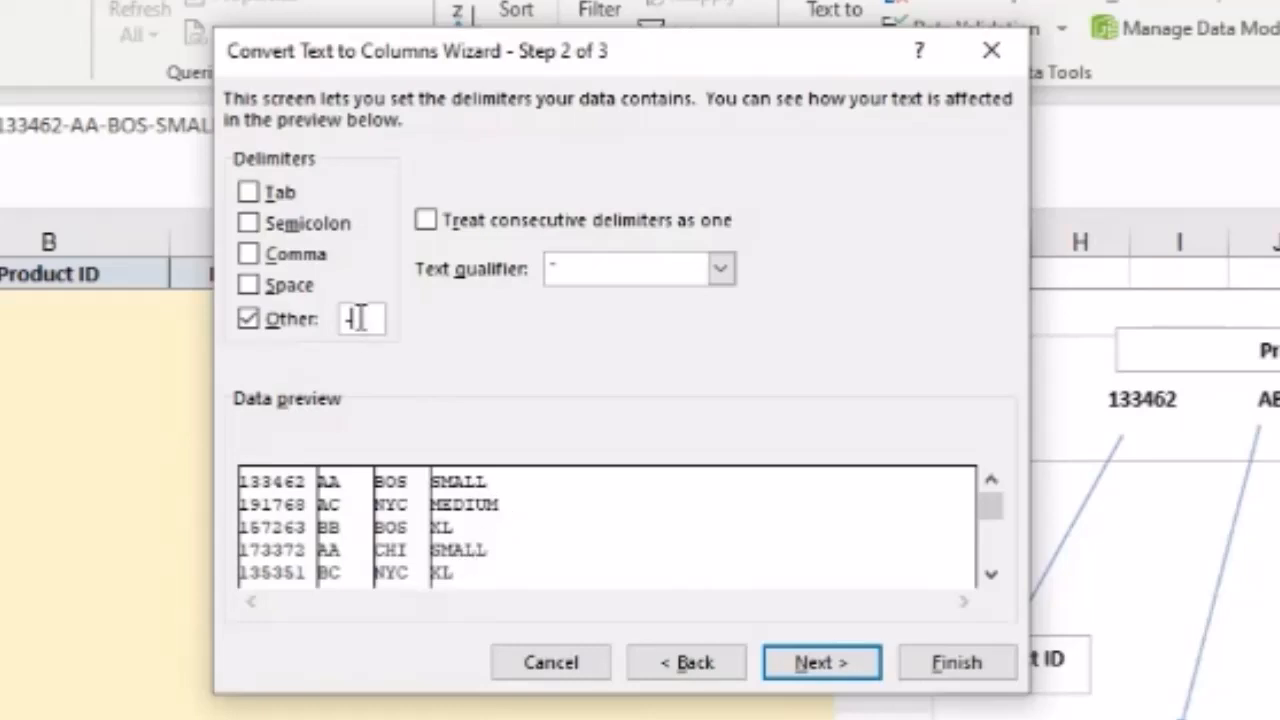
{"action": "left_click", "coordinate": [855, 672]}
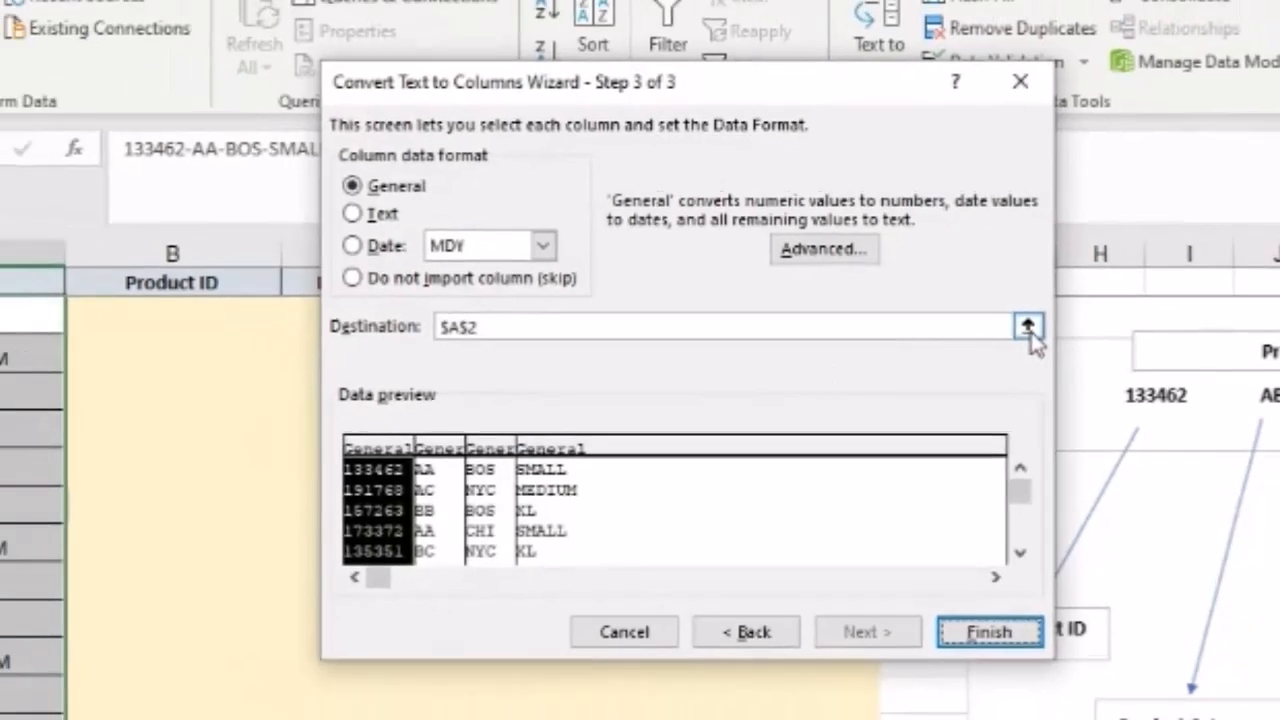
Set the destination of the split data to cell B2 and finish the conversion.
{"action": "left_click", "coordinate": [1000, 323]}
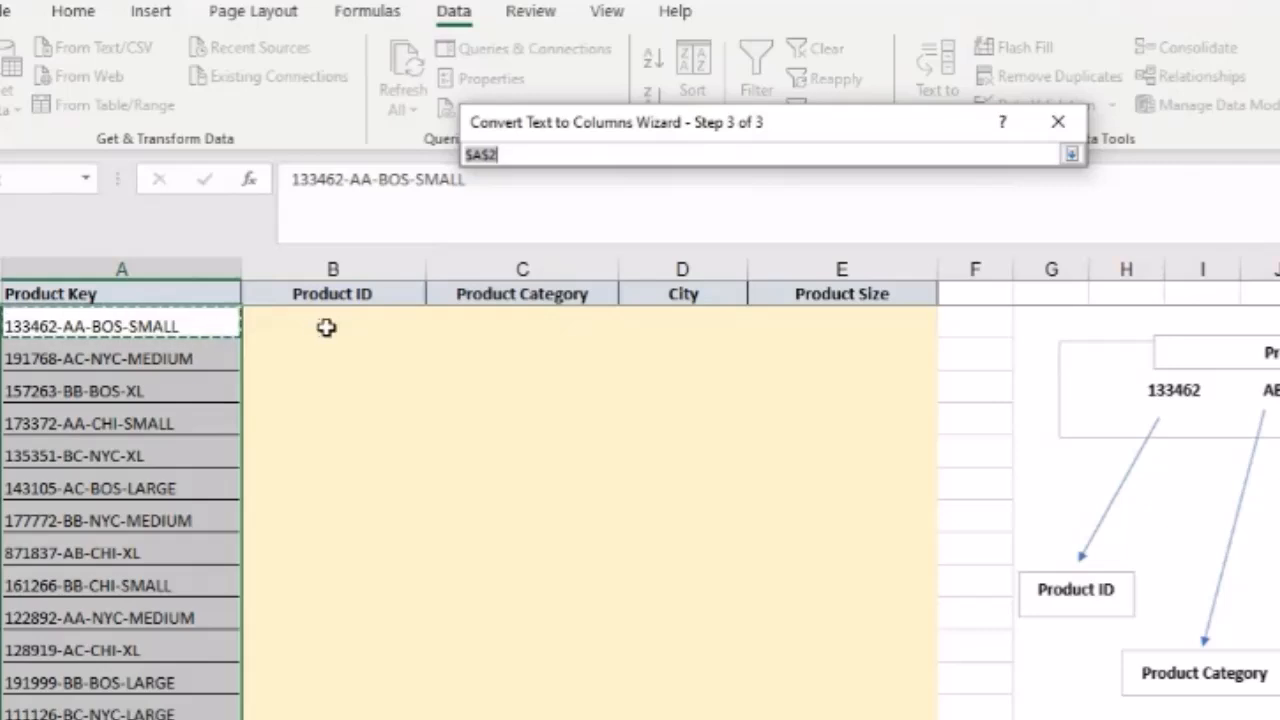
{"action": "left_click", "coordinate": [316, 325]}
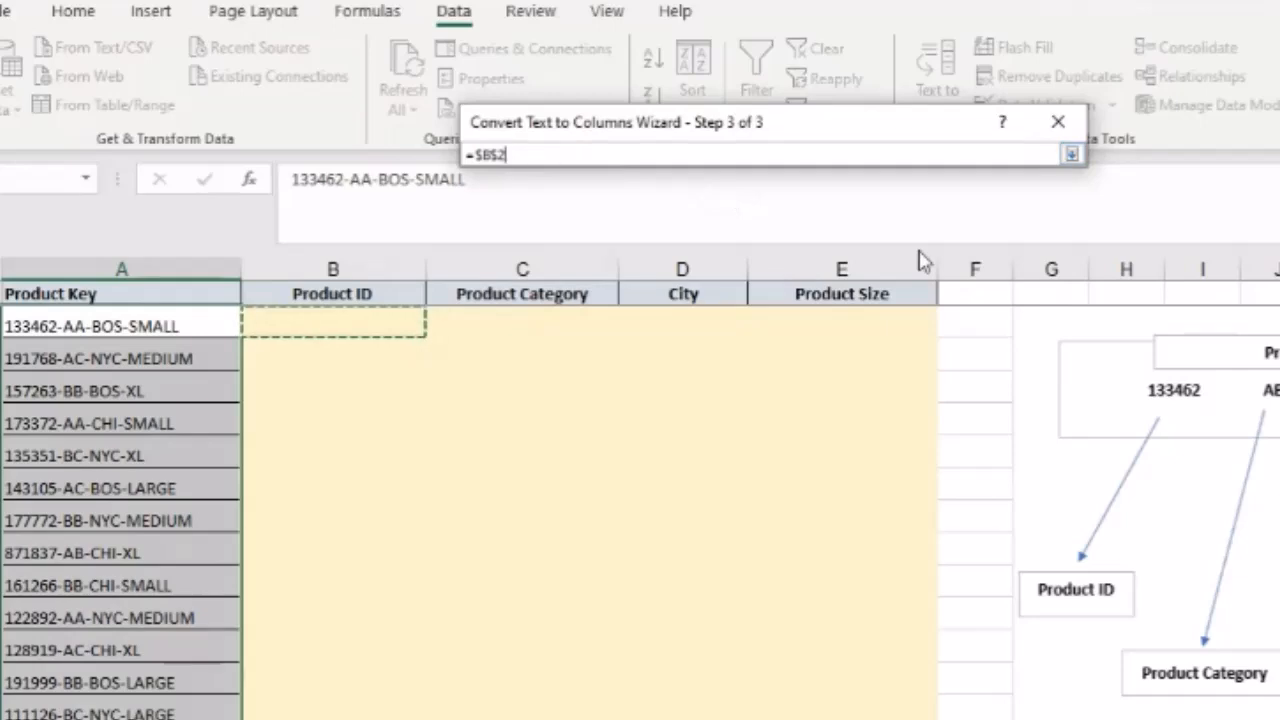
{"action": "left_click", "coordinate": [1071, 154]}
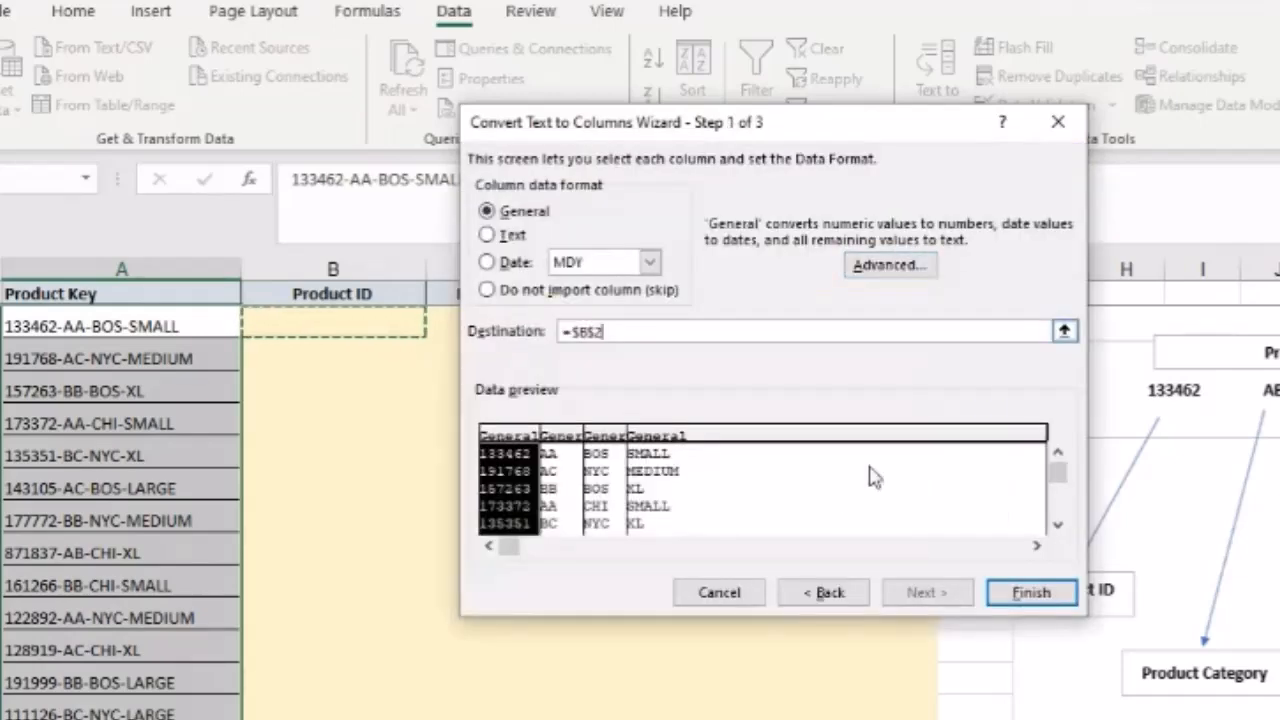
{"action": "left_click", "coordinate": [1031, 593]}
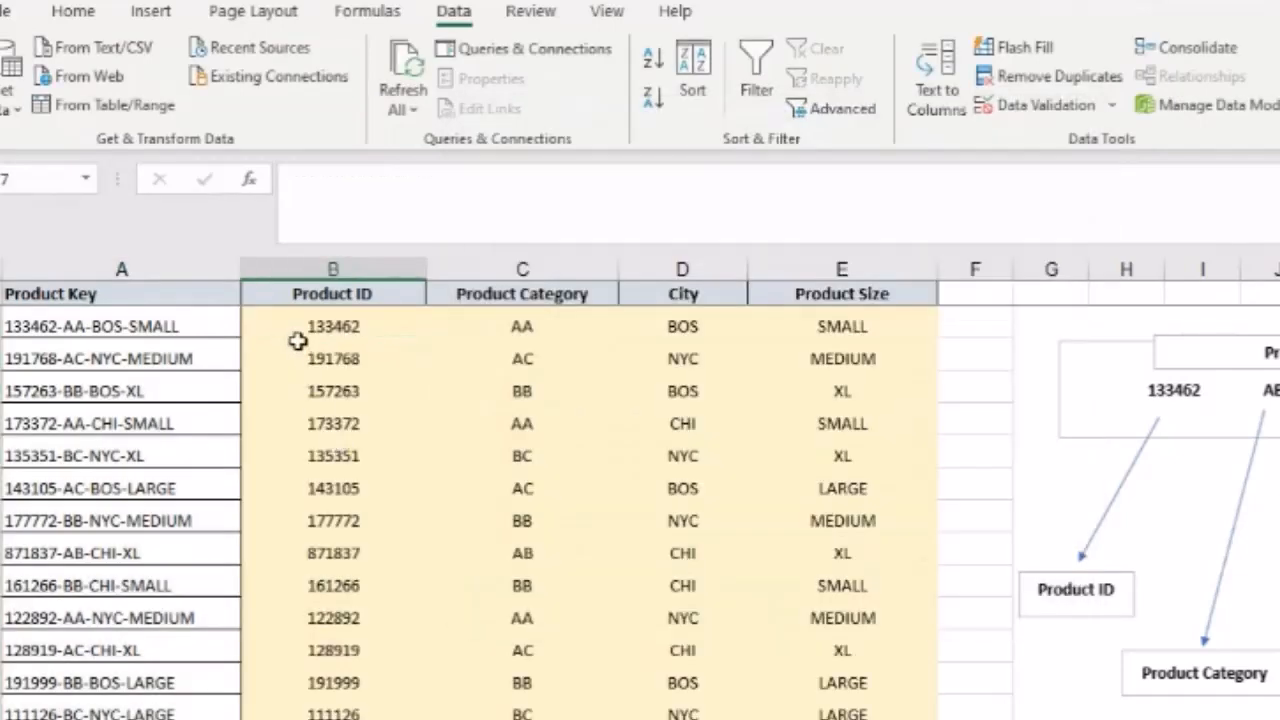
Review the split values in the Product ID, Product Category, City and Product Size columns against the original product keys.
{"action": "left_click", "coordinate": [306, 323]}
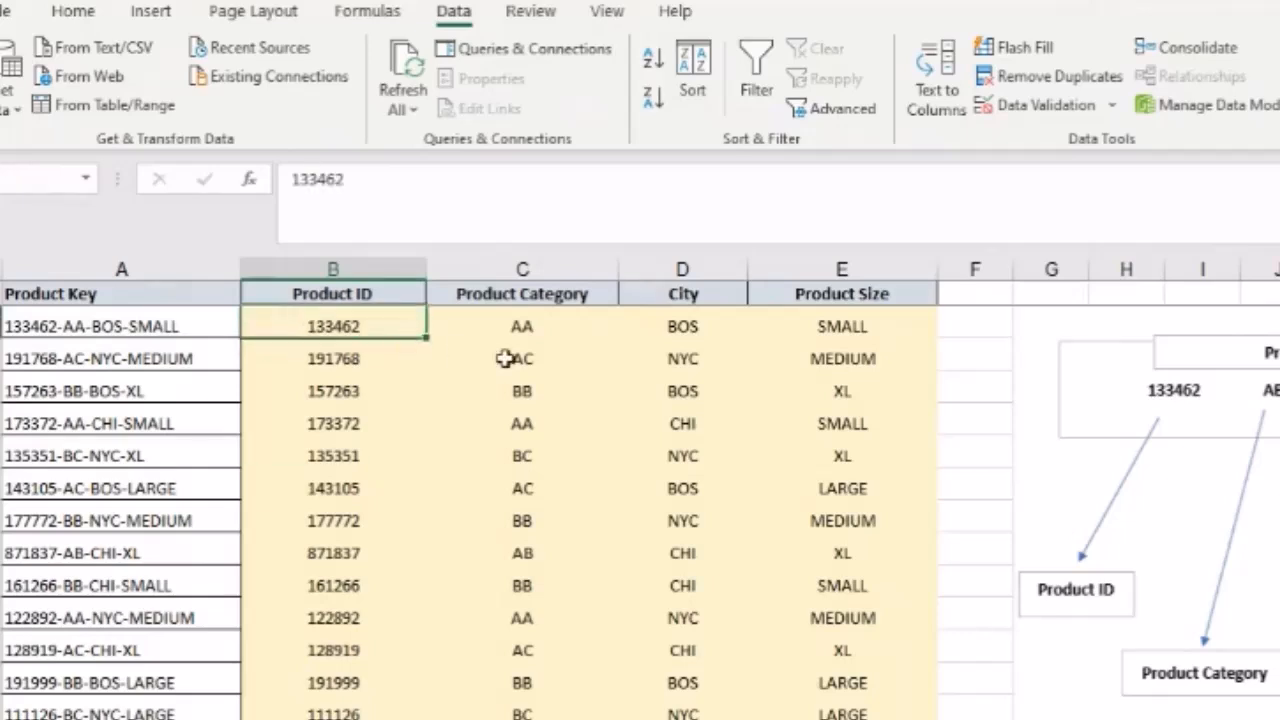
{"action": "left_click", "coordinate": [520, 327]}
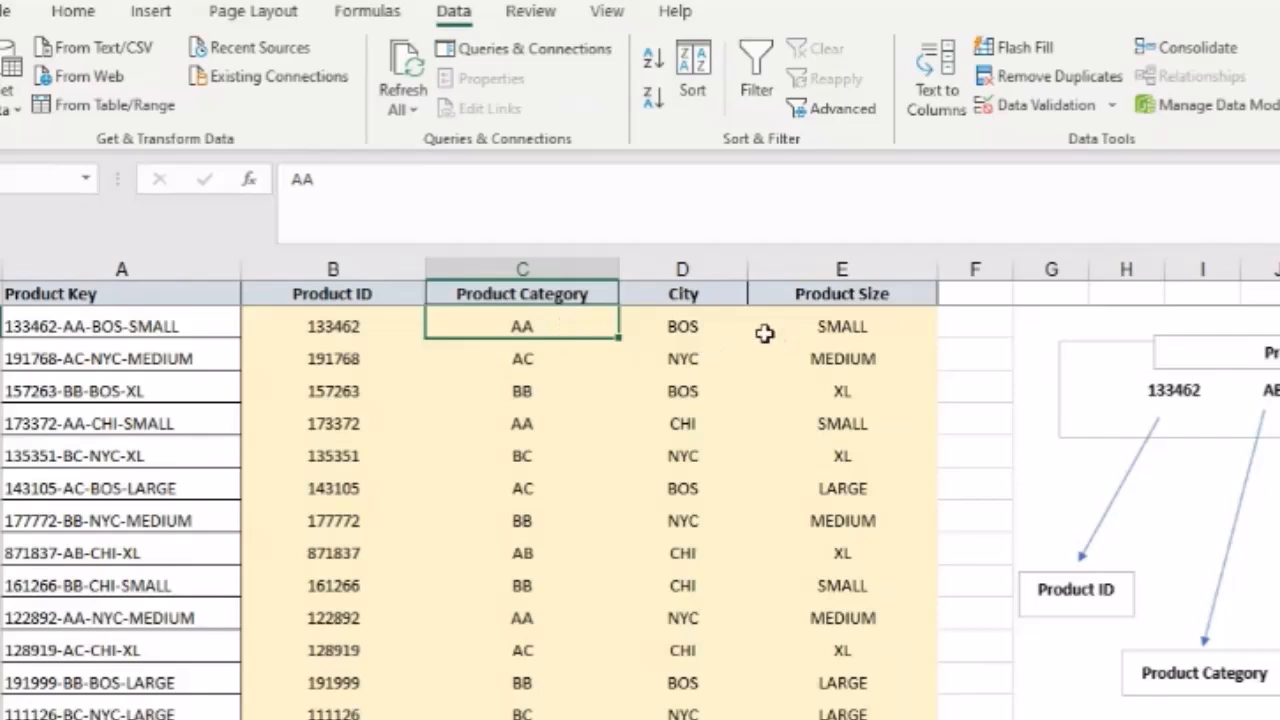
{"action": "left_click_drag", "start_coordinate": [858, 323], "coordinate": [850, 705]}
{"action": "left_click_drag", "start_coordinate": [673, 322], "coordinate": [642, 716]}
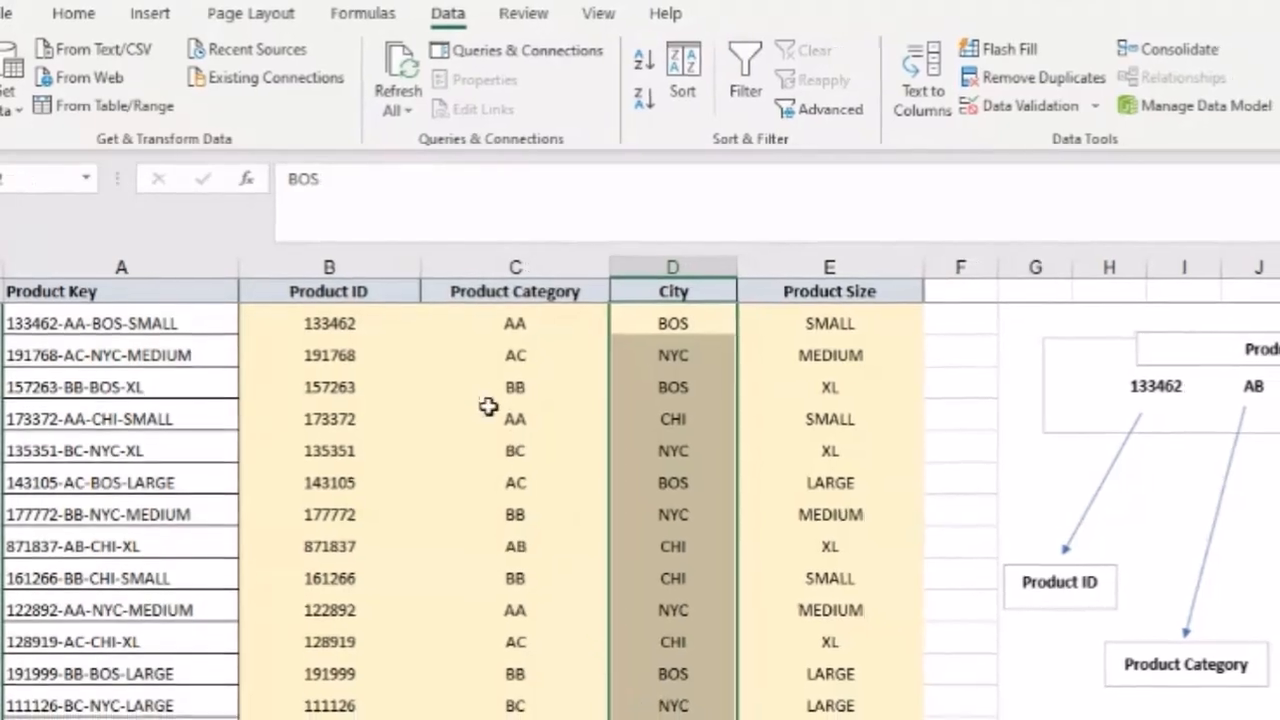
{"action": "left_click_drag", "start_coordinate": [522, 326], "coordinate": [533, 645]}
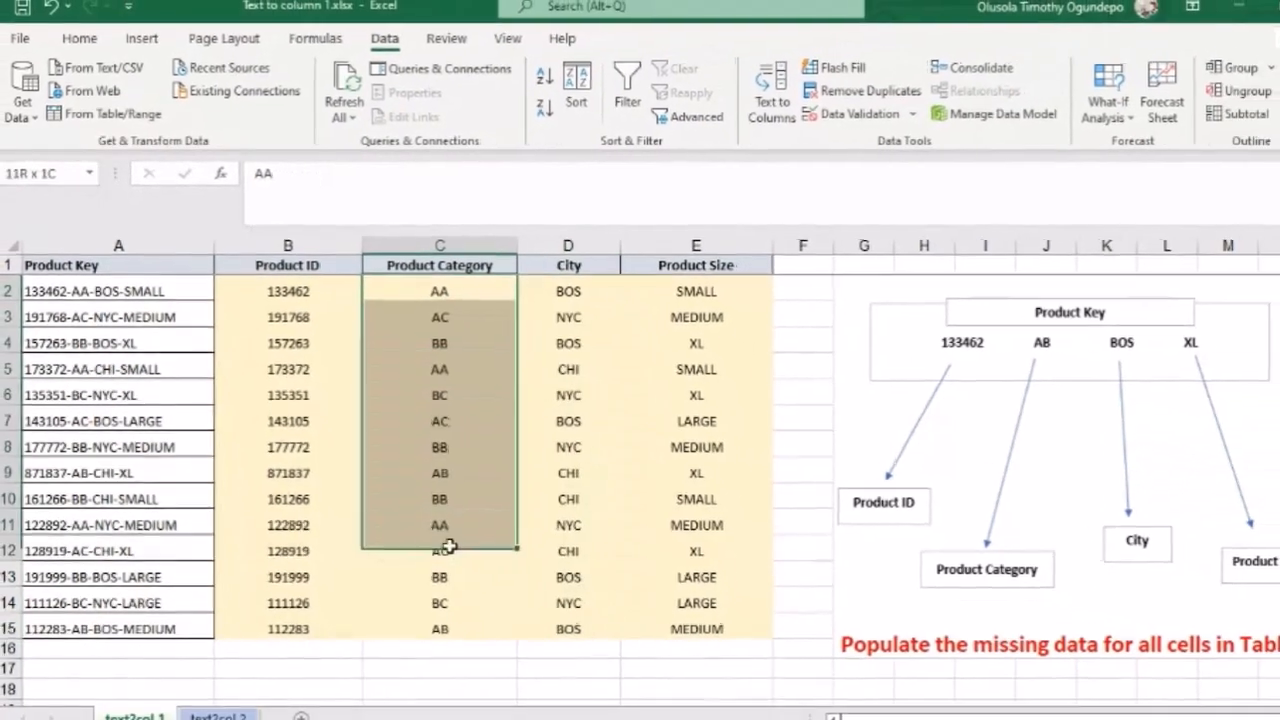
{"action": "left_click_drag", "start_coordinate": [449, 546], "coordinate": [445, 630]}
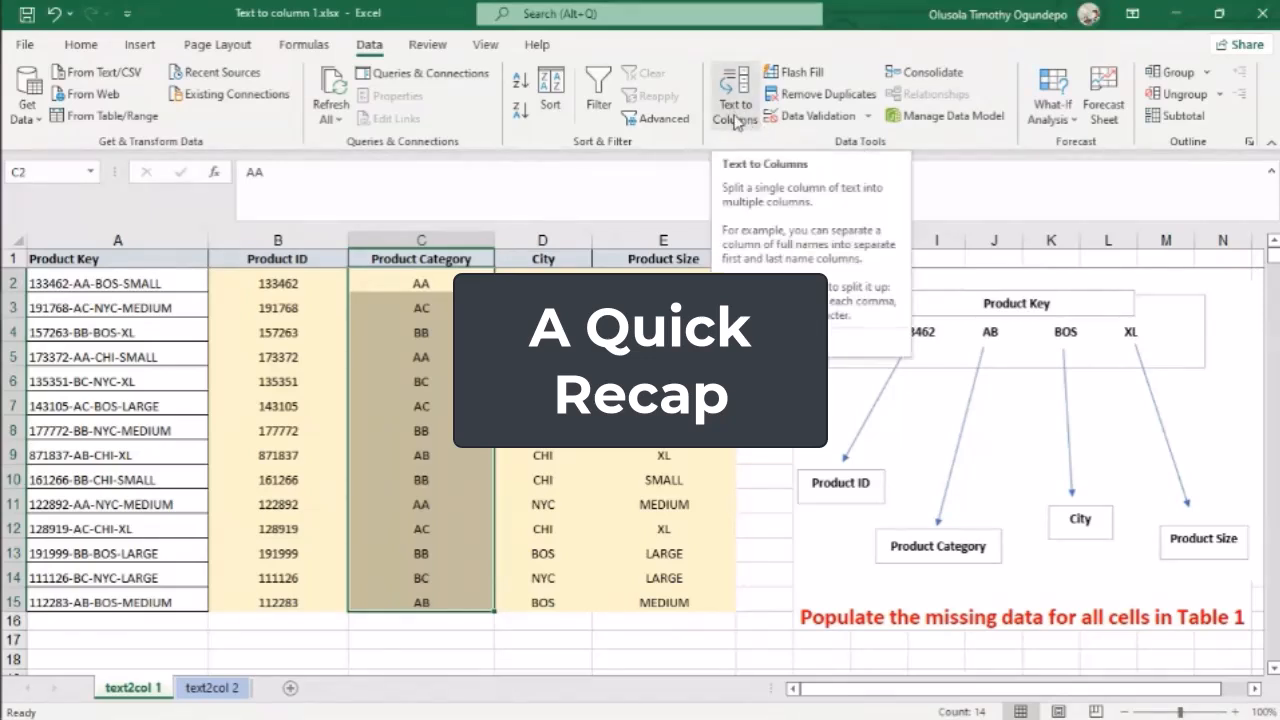
{"action": "left_click_drag", "start_coordinate": [103, 283], "coordinate": [106, 604]}
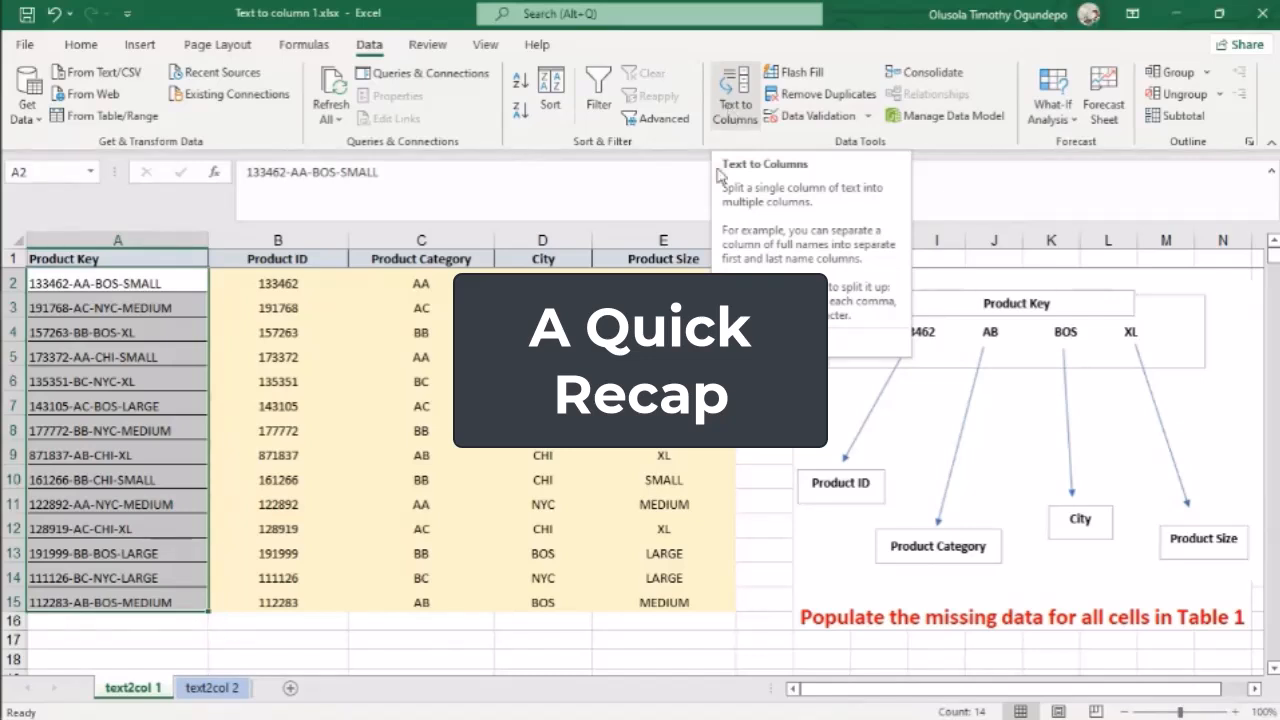
{"action": "left_click", "coordinate": [293, 284]}
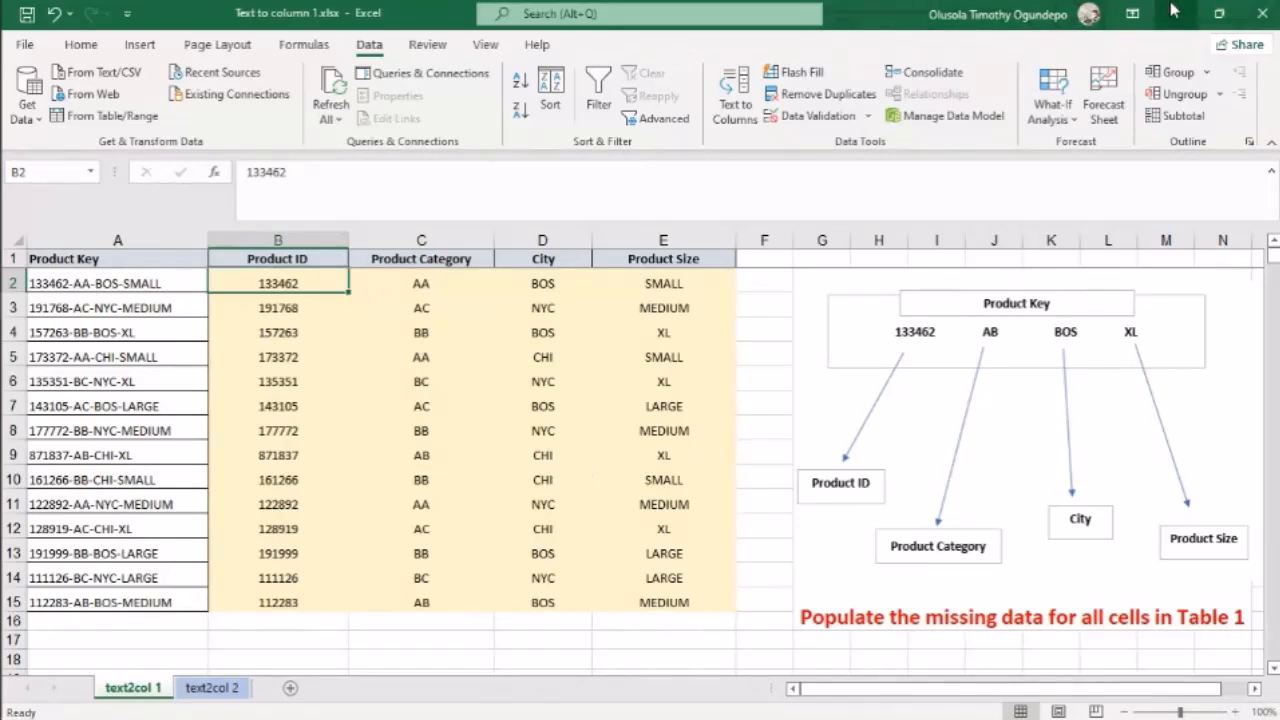
Switch from Excel to the Chrome browser and open a new tab.
{"action": "key", "text": "alt+Tab"}
{"action": "key", "text": "alt+Tab"}
{"action": "key", "text": "alt+Tab"}
{"action": "key", "text": "alt+Tab"}
{"action": "key", "text": "alt+Tab"}
{"action": "key", "text": "alt+Tab"}
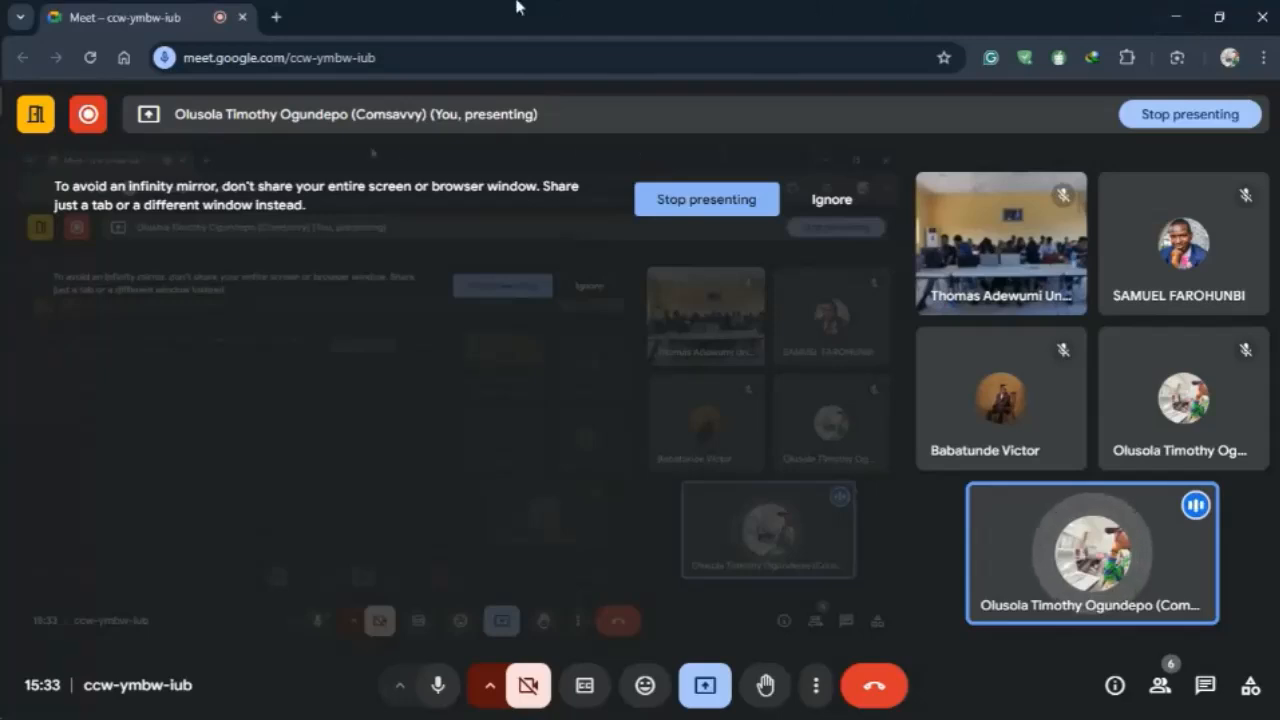
{"action": "left_click", "coordinate": [276, 17]}
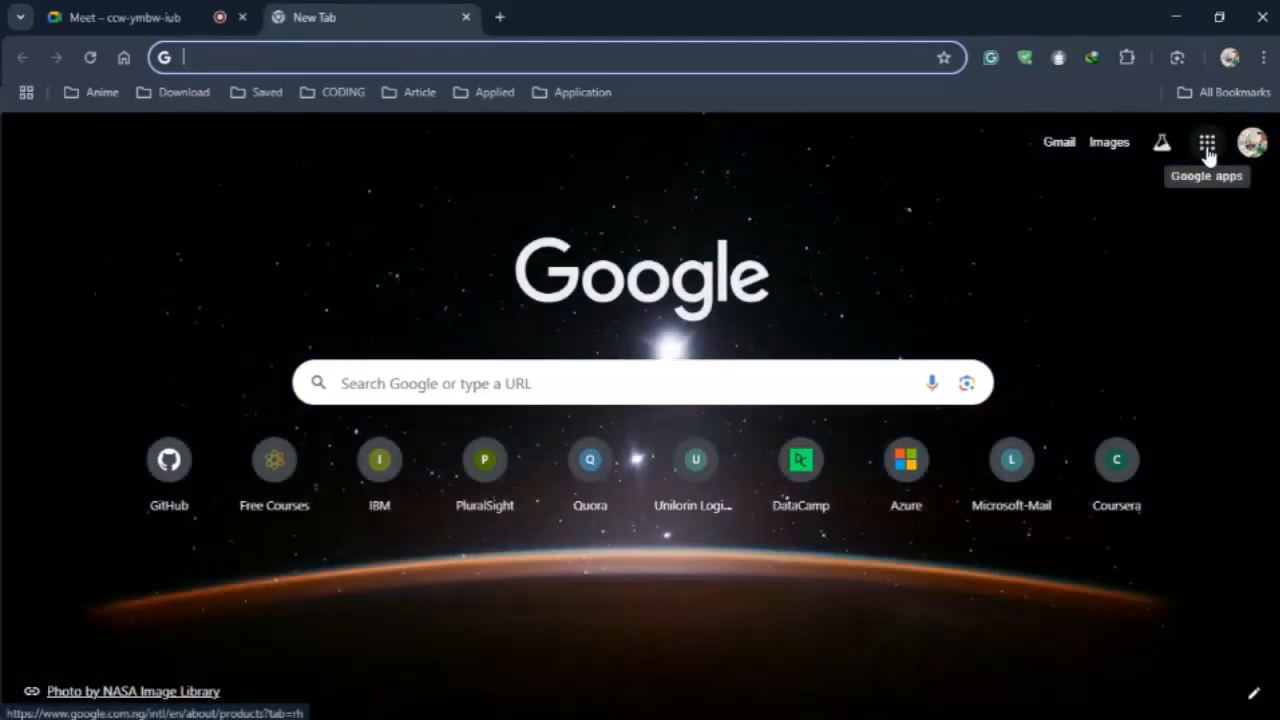
Find Google Sheets among the Google apps and open it.
{"action": "left_click", "coordinate": [1207, 148]}
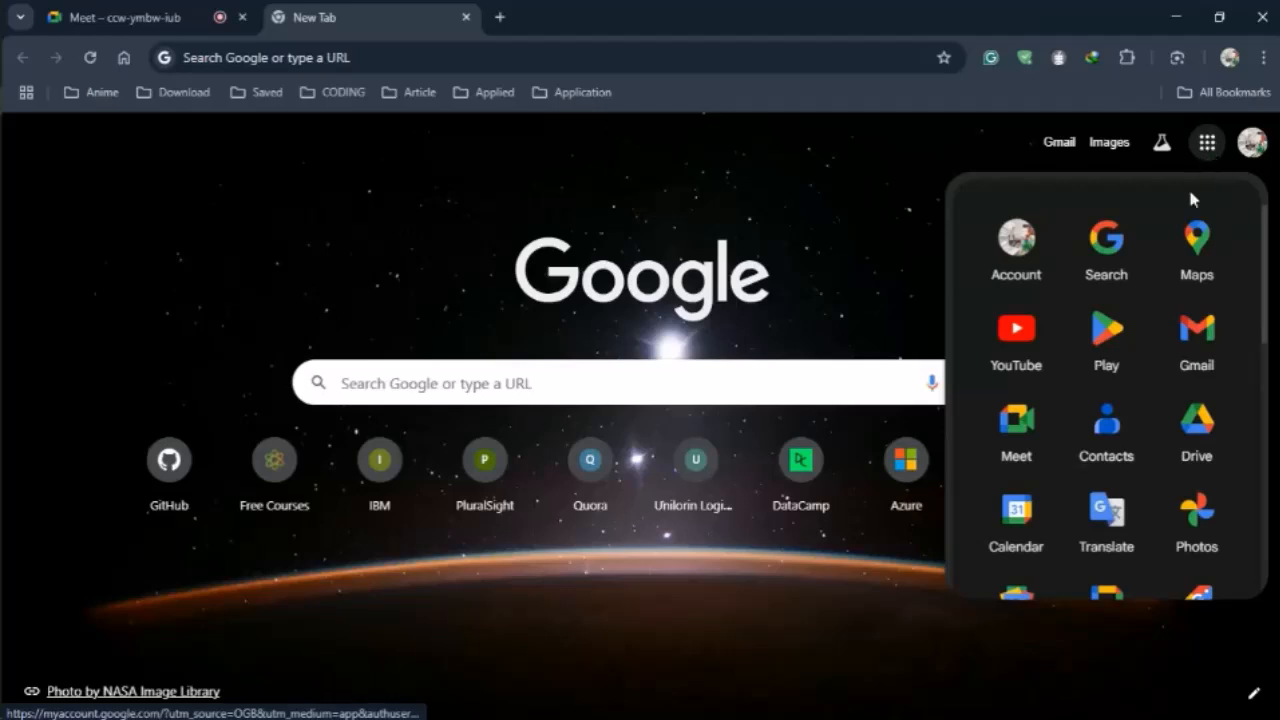
{"action": "scroll", "coordinate": [1106, 508], "scroll_direction": "down", "scroll_amount": 6}
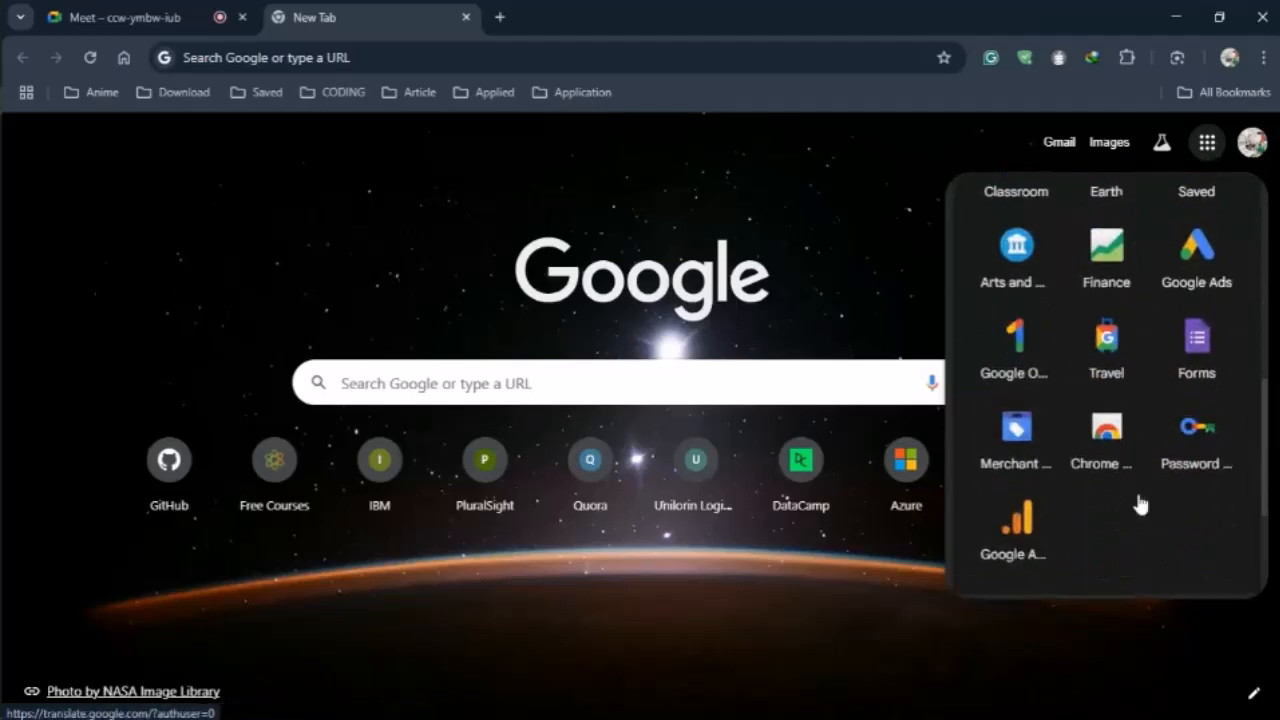
{"action": "scroll", "coordinate": [1141, 505], "scroll_direction": "up", "scroll_amount": 6}
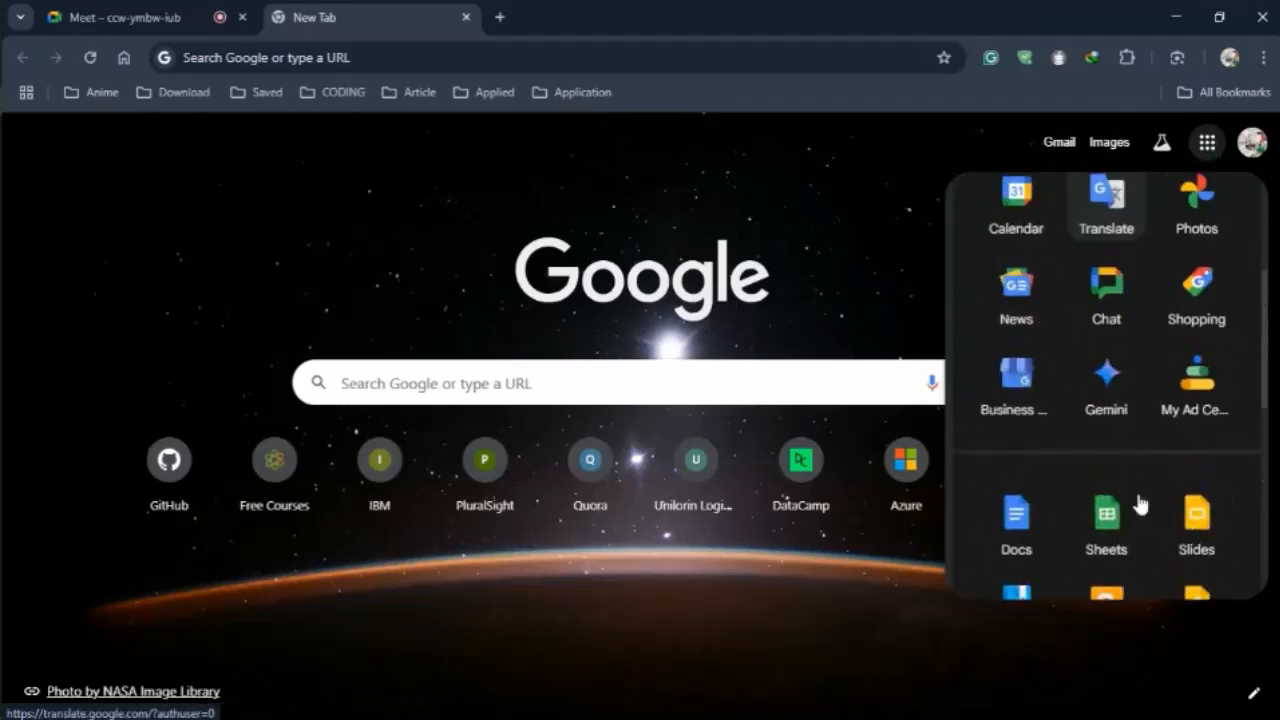
{"action": "scroll", "coordinate": [1141, 507], "scroll_direction": "up", "scroll_amount": 3}
{"action": "scroll", "coordinate": [1141, 507], "scroll_direction": "down", "scroll_amount": 3}
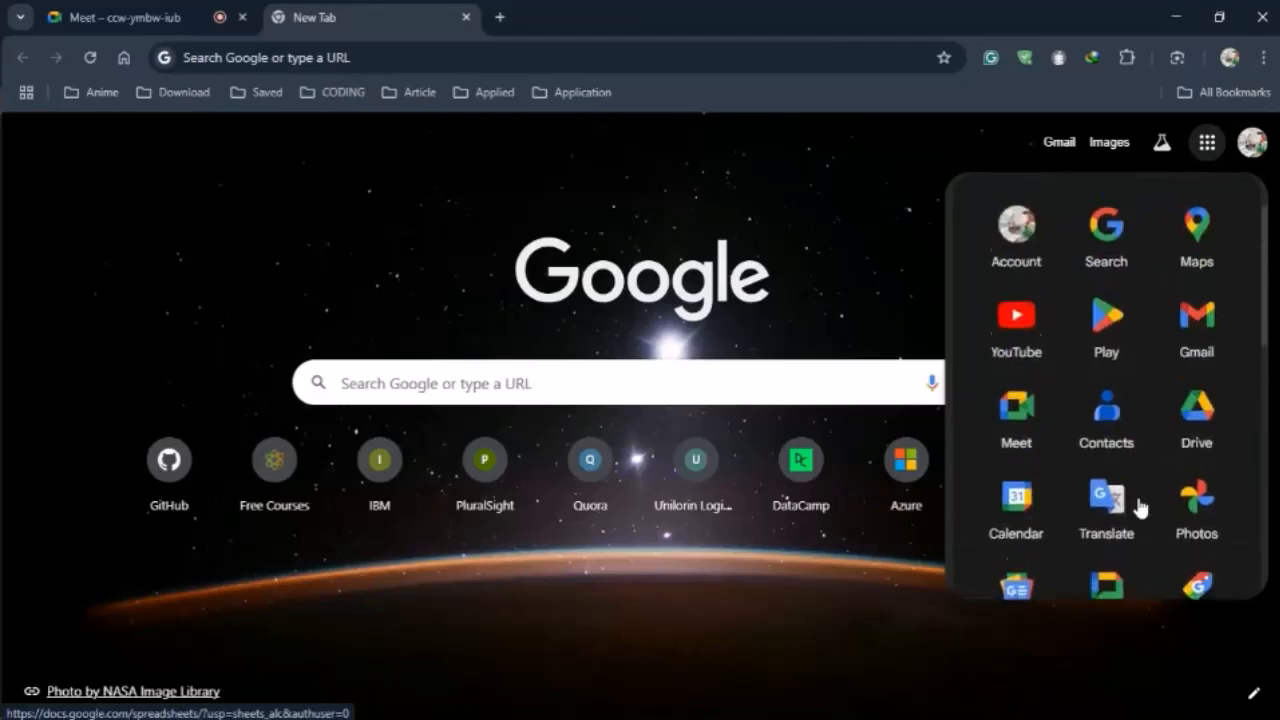
{"action": "scroll", "coordinate": [1141, 507], "scroll_direction": "down", "scroll_amount": 3}
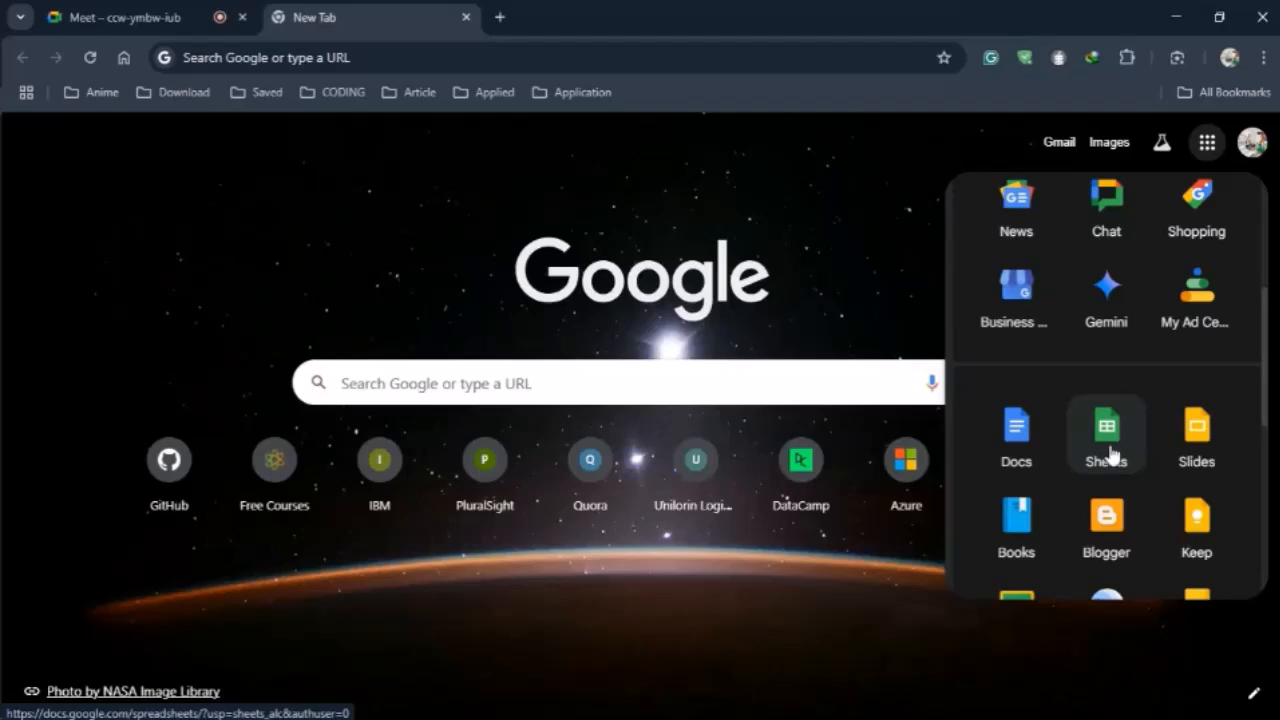
{"action": "left_click", "coordinate": [1108, 450]}
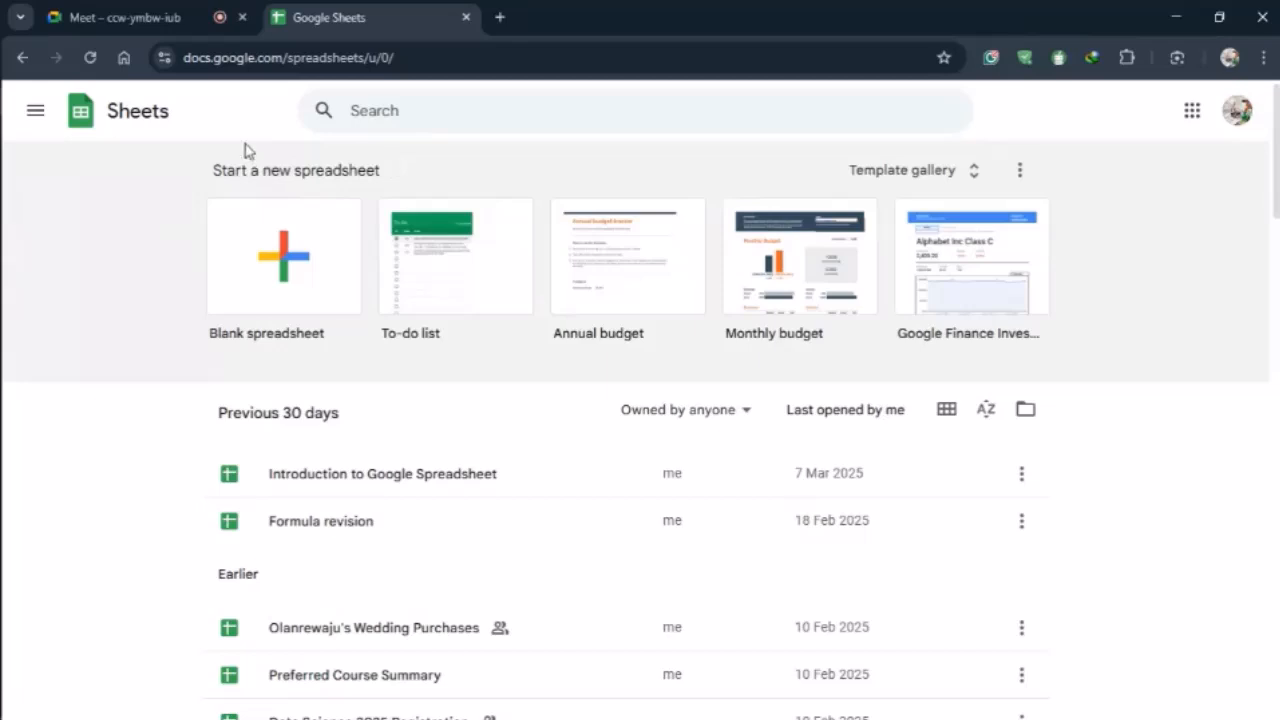
Browse the Google Sheets template gallery and create a blank spreadsheet from it.
{"action": "left_click", "coordinate": [896, 178]}
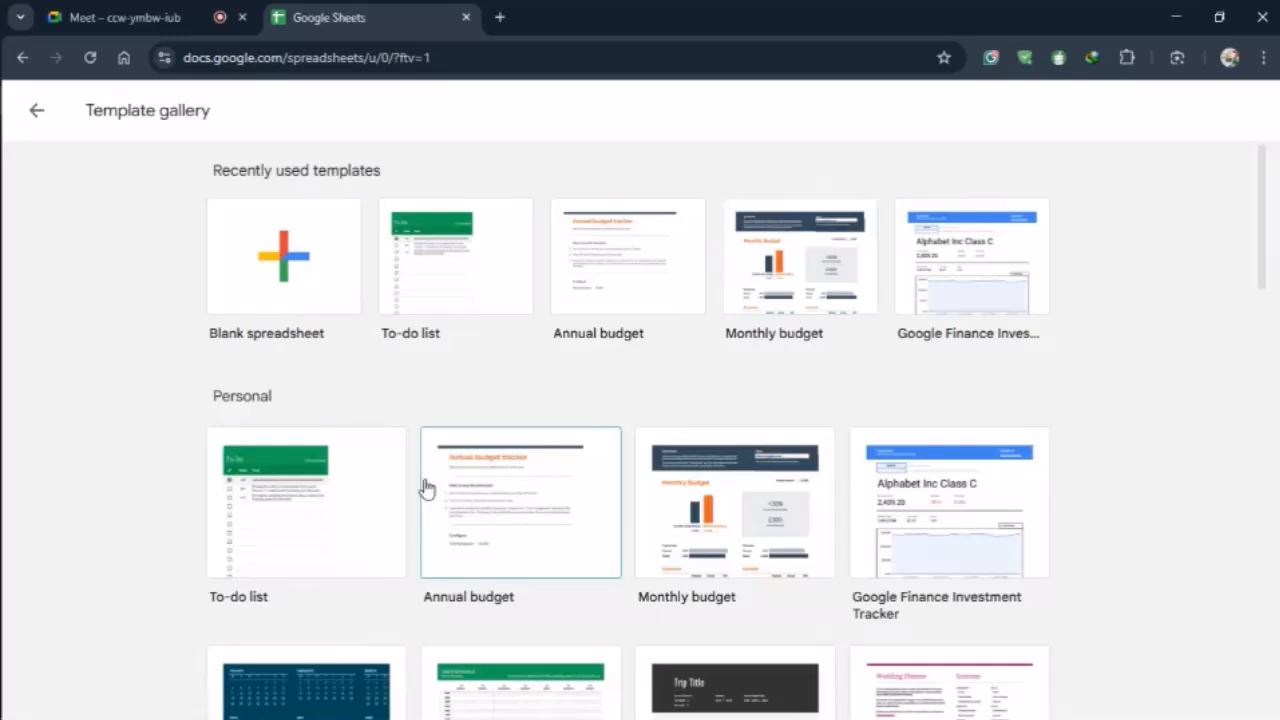
{"action": "scroll", "coordinate": [426, 488], "scroll_direction": "down", "scroll_amount": 3}
{"action": "scroll", "coordinate": [423, 489], "scroll_direction": "down", "scroll_amount": 2}
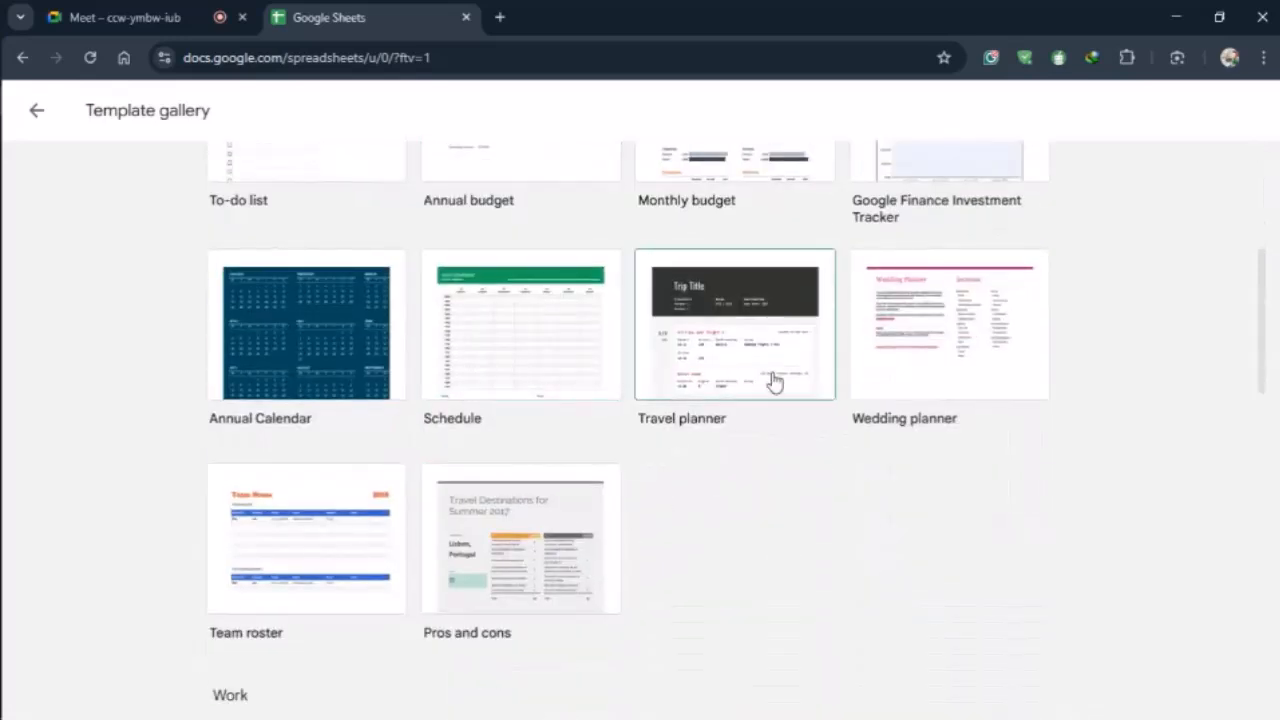
{"action": "scroll", "coordinate": [773, 381], "scroll_direction": "up", "scroll_amount": 4}
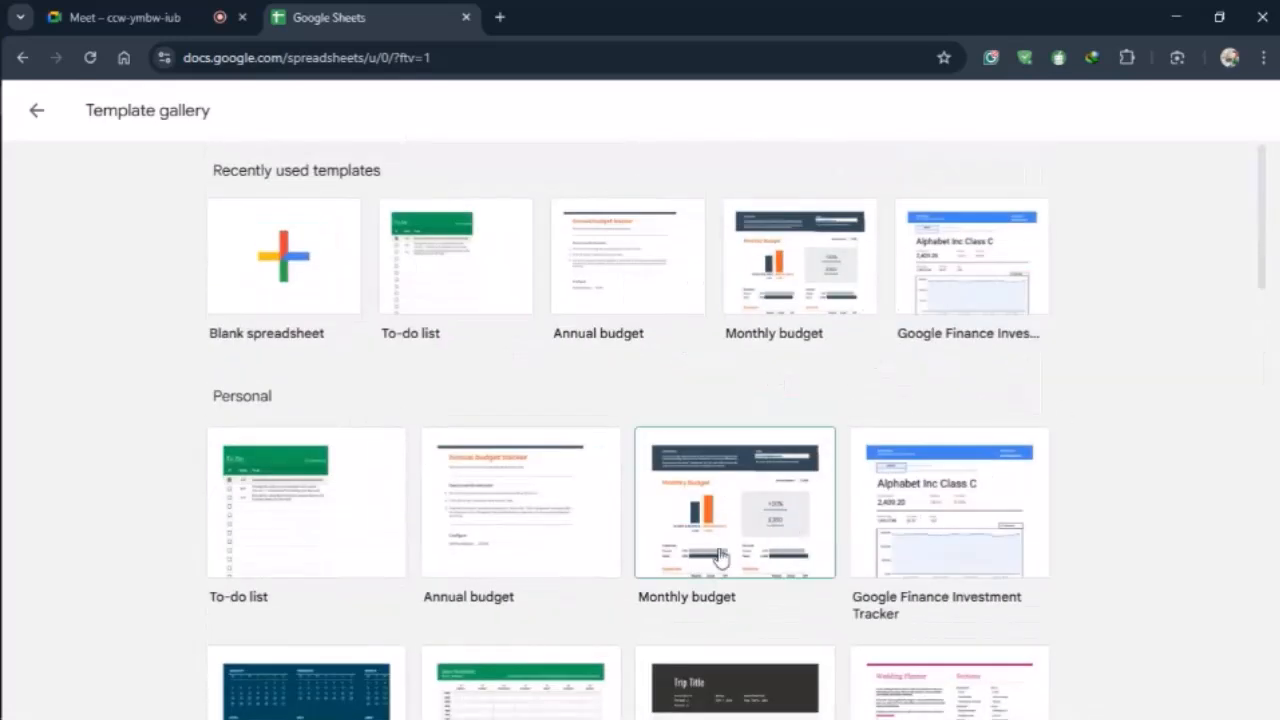
{"action": "scroll", "coordinate": [770, 606], "scroll_direction": "down", "scroll_amount": 5}
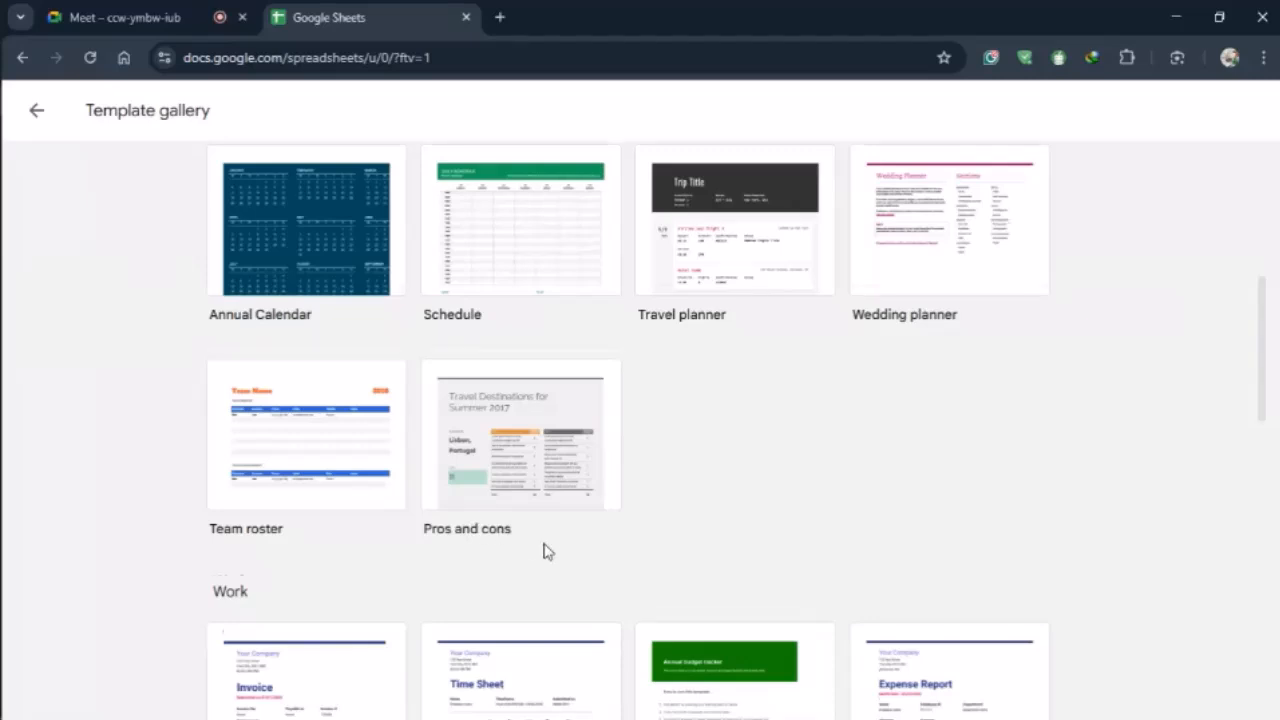
{"action": "scroll", "coordinate": [543, 550], "scroll_direction": "up", "scroll_amount": 5}
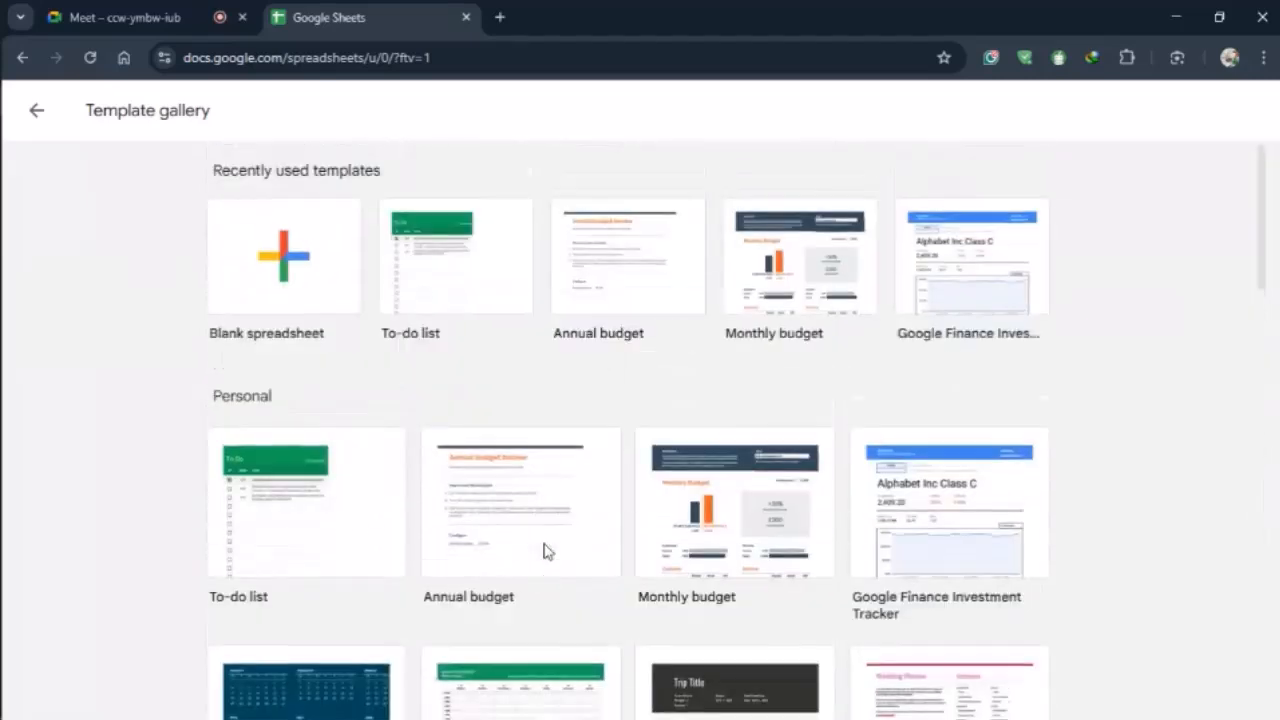
{"action": "left_click", "coordinate": [284, 270]}
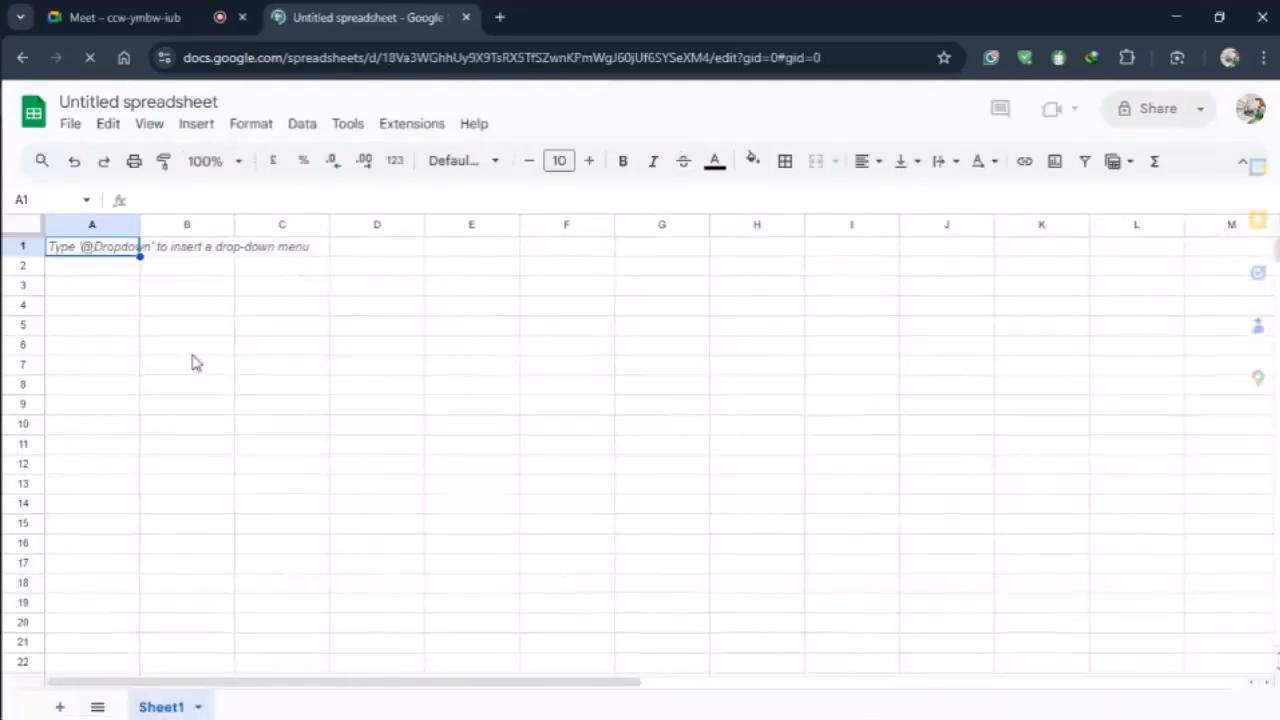
Rename the new spreadsheet as Text-to-Column-Class and close the pre-built tables suggestions.
{"action": "left_click", "coordinate": [187, 350]}
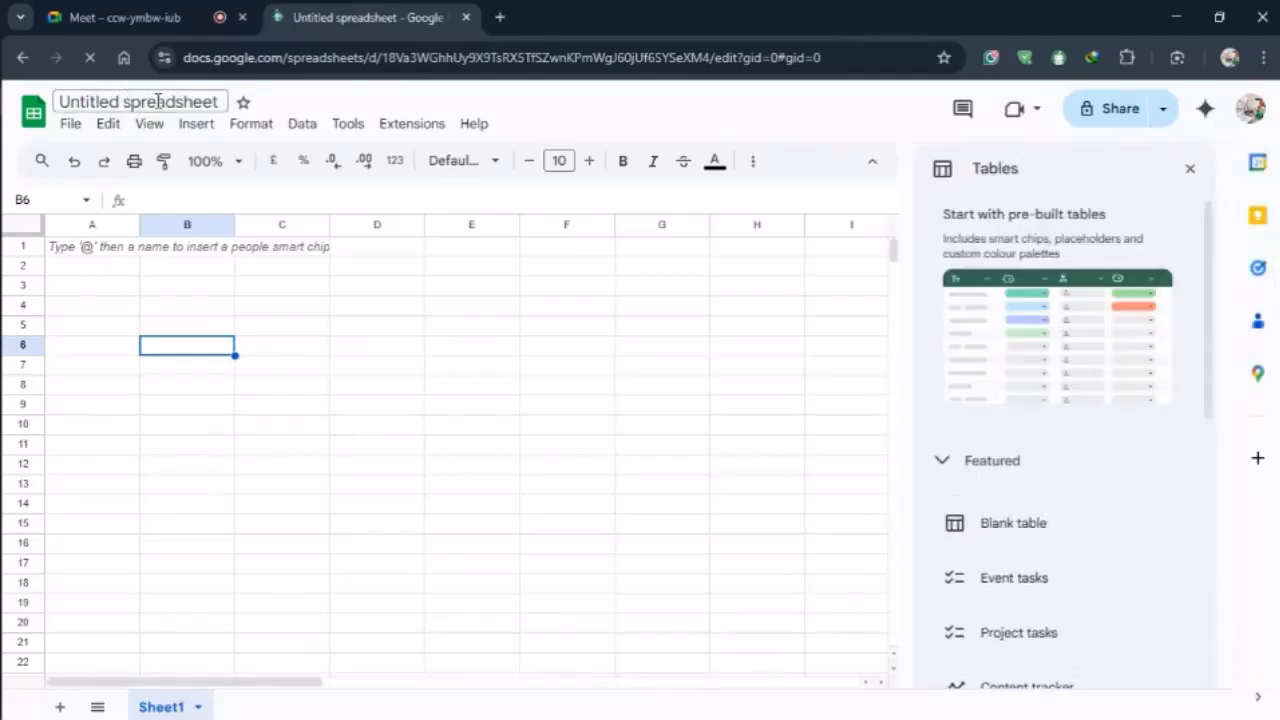
{"action": "left_click", "coordinate": [158, 101]}
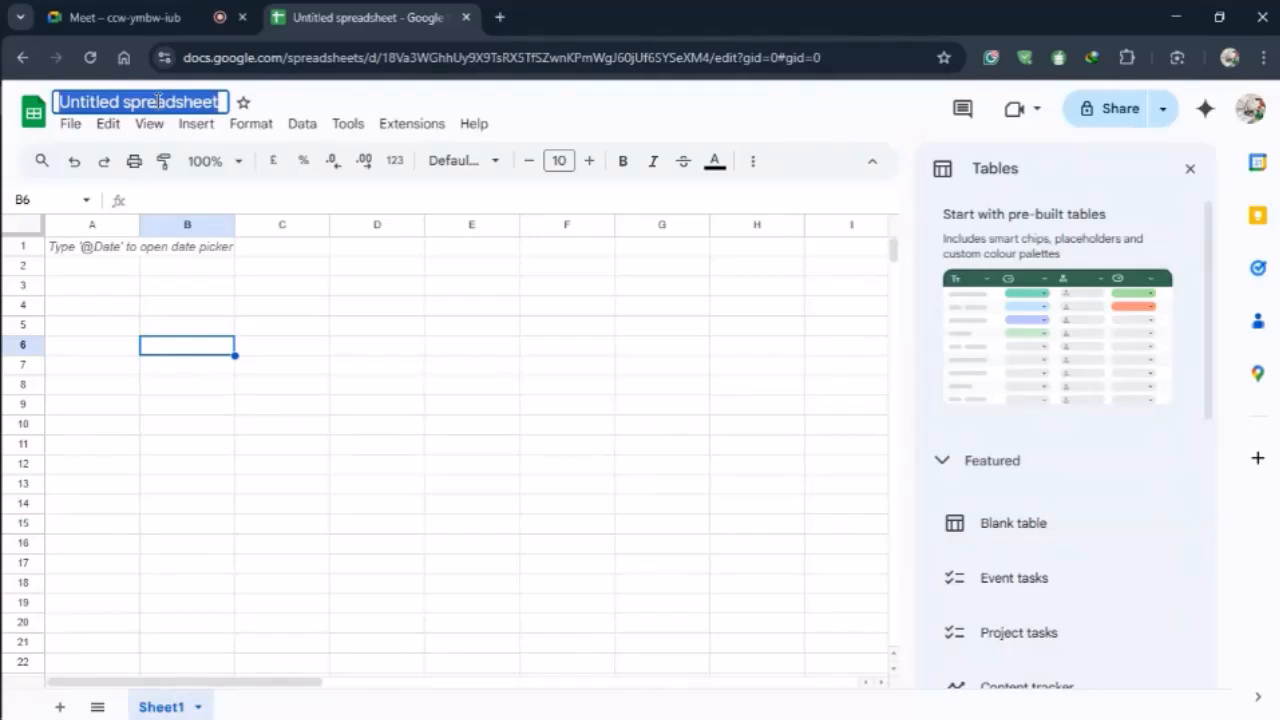
{"action": "type", "text": "Text-to-Column"}
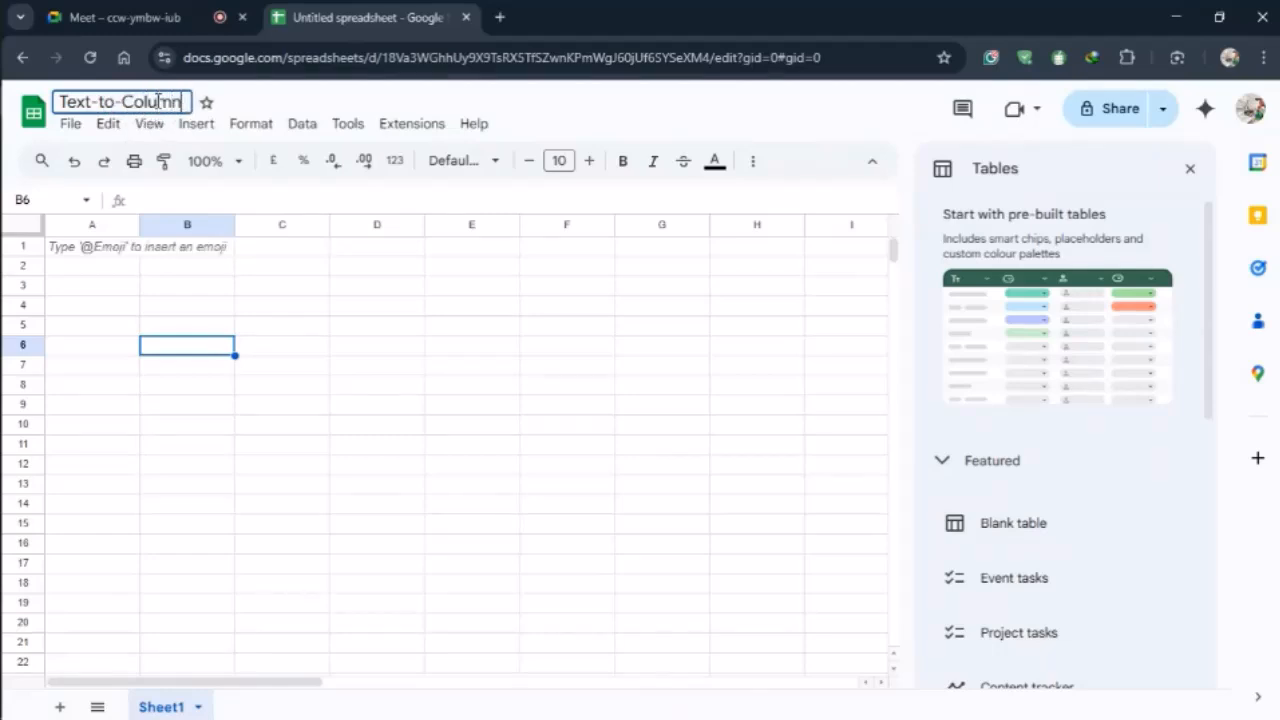
{"action": "type", "text": "-Class"}
{"action": "key", "text": "Return"}
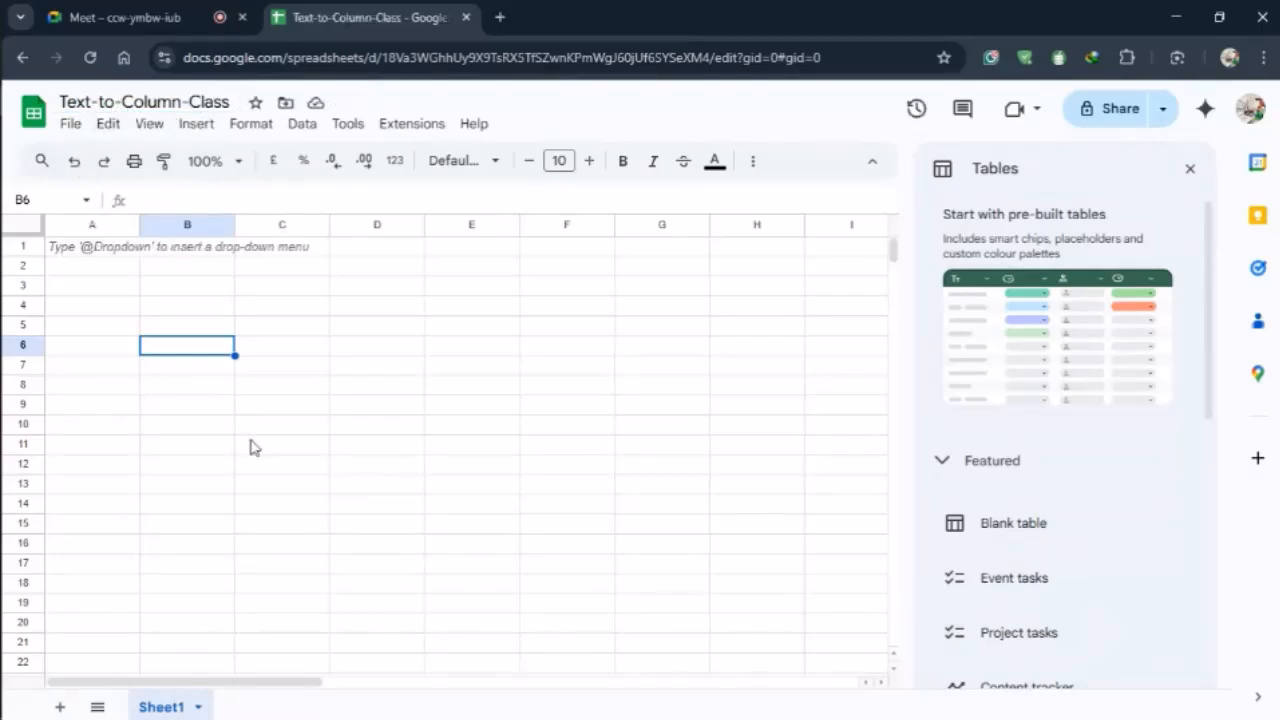
{"action": "left_click", "coordinate": [303, 395]}
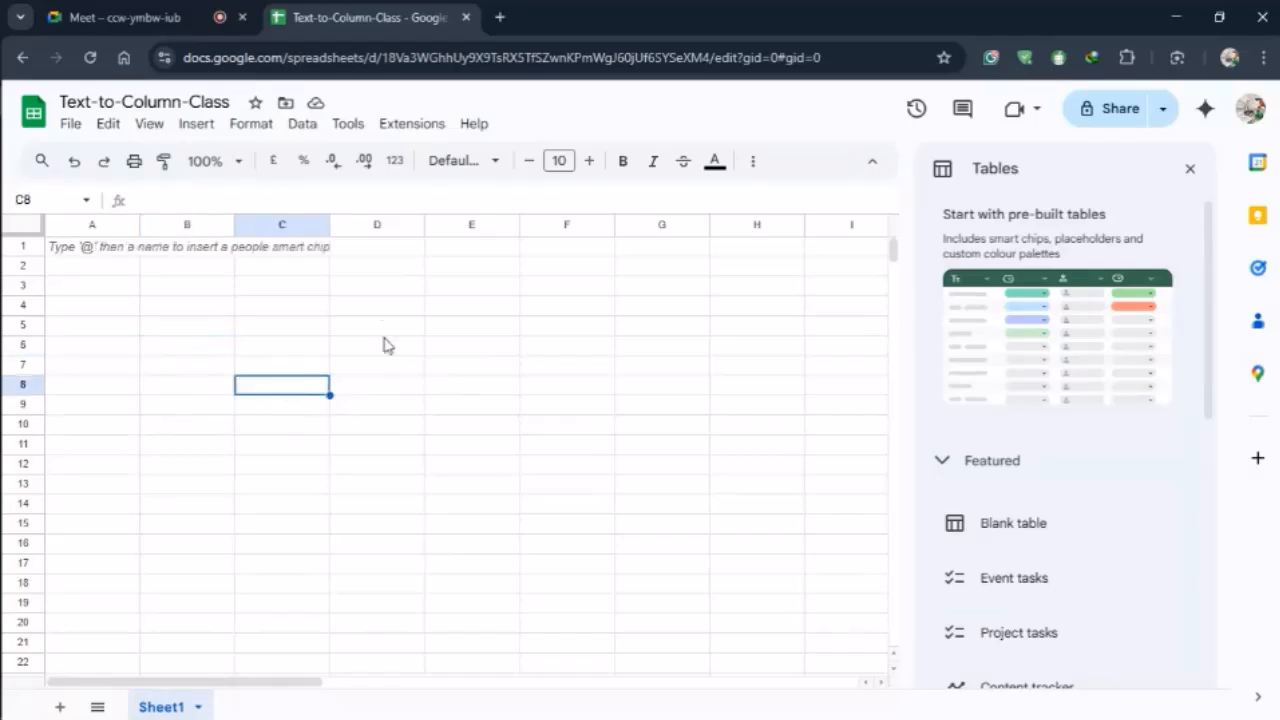
{"action": "left_click", "coordinate": [1190, 170]}
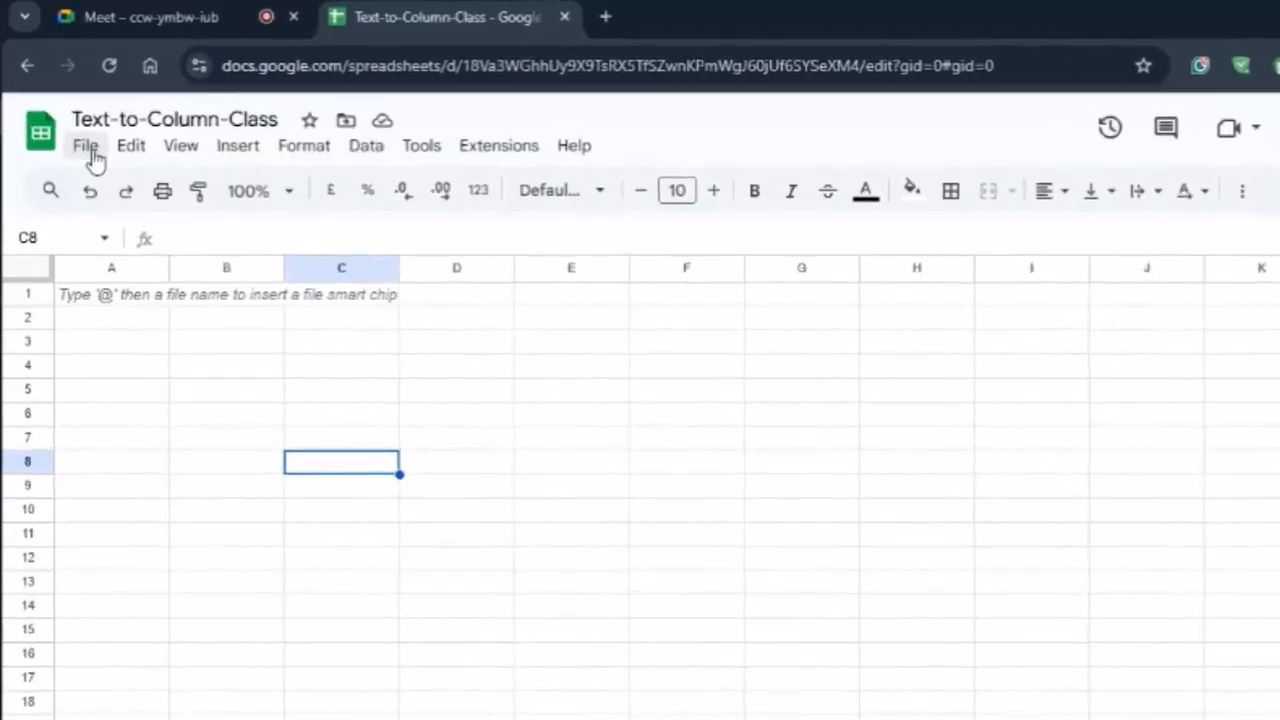
{"action": "left_click", "coordinate": [87, 148]}
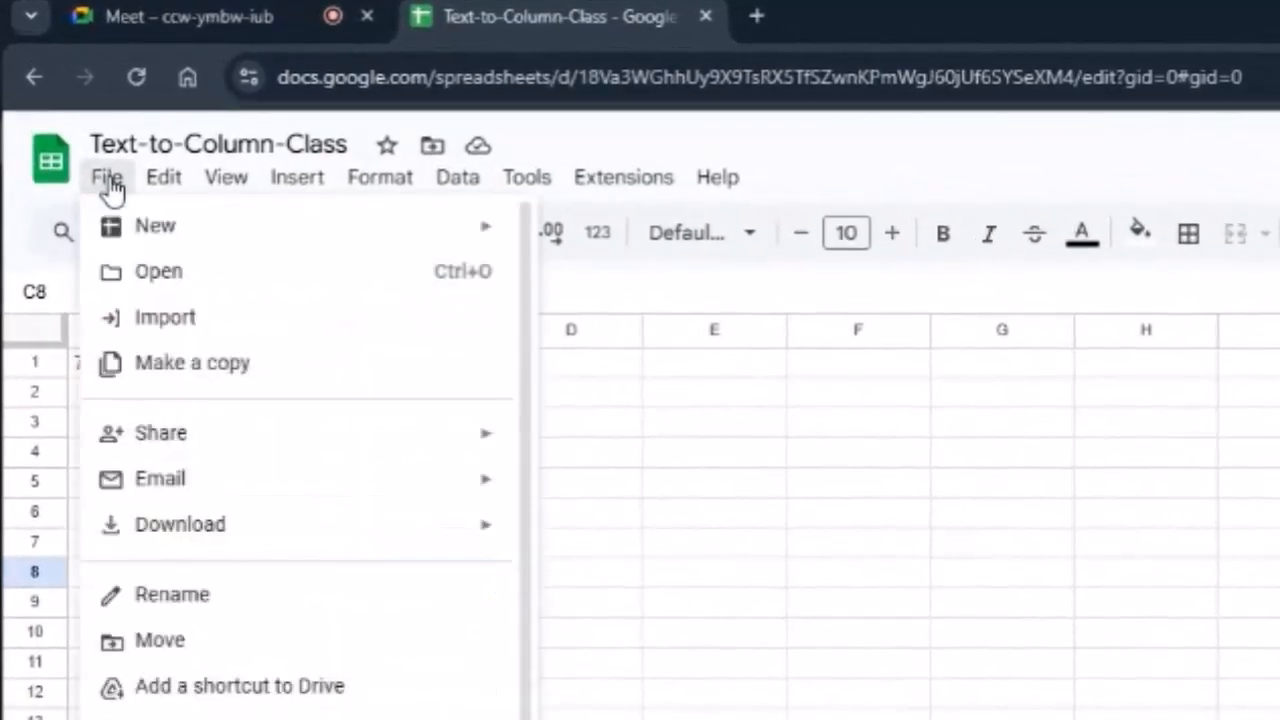
{"action": "left_click", "coordinate": [166, 178]}
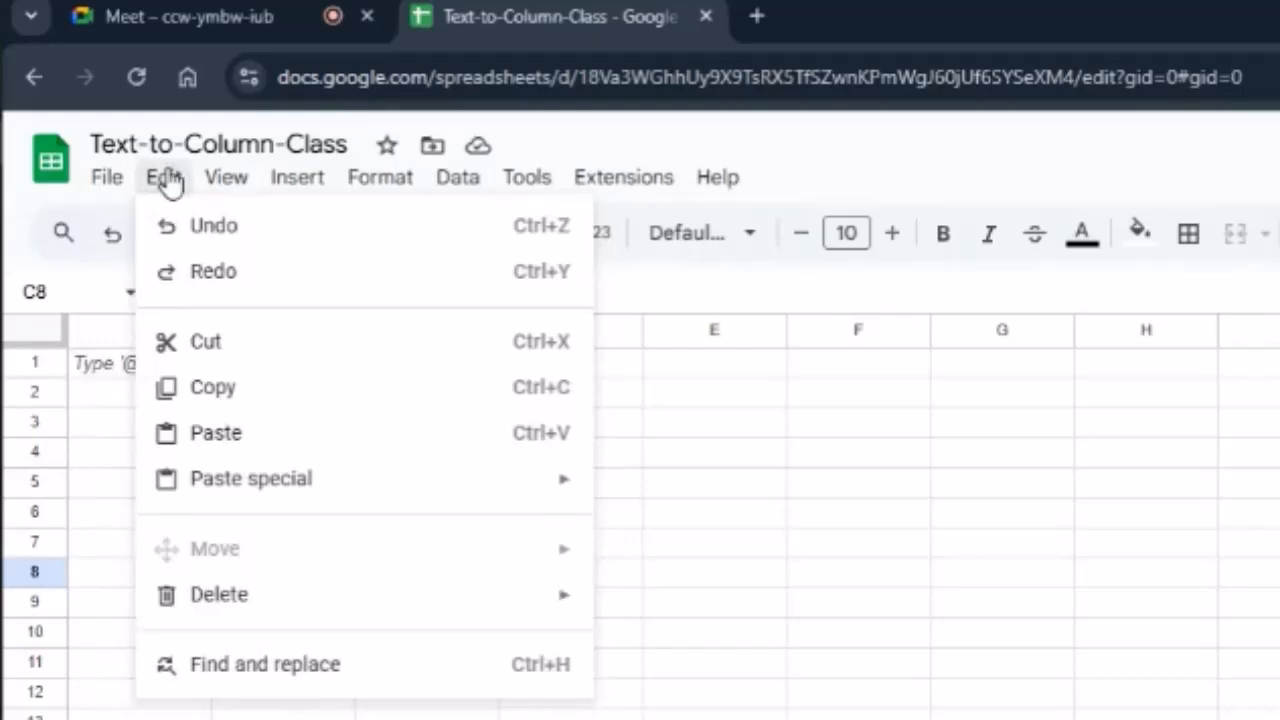
{"action": "mouse_move", "coordinate": [229, 189]}
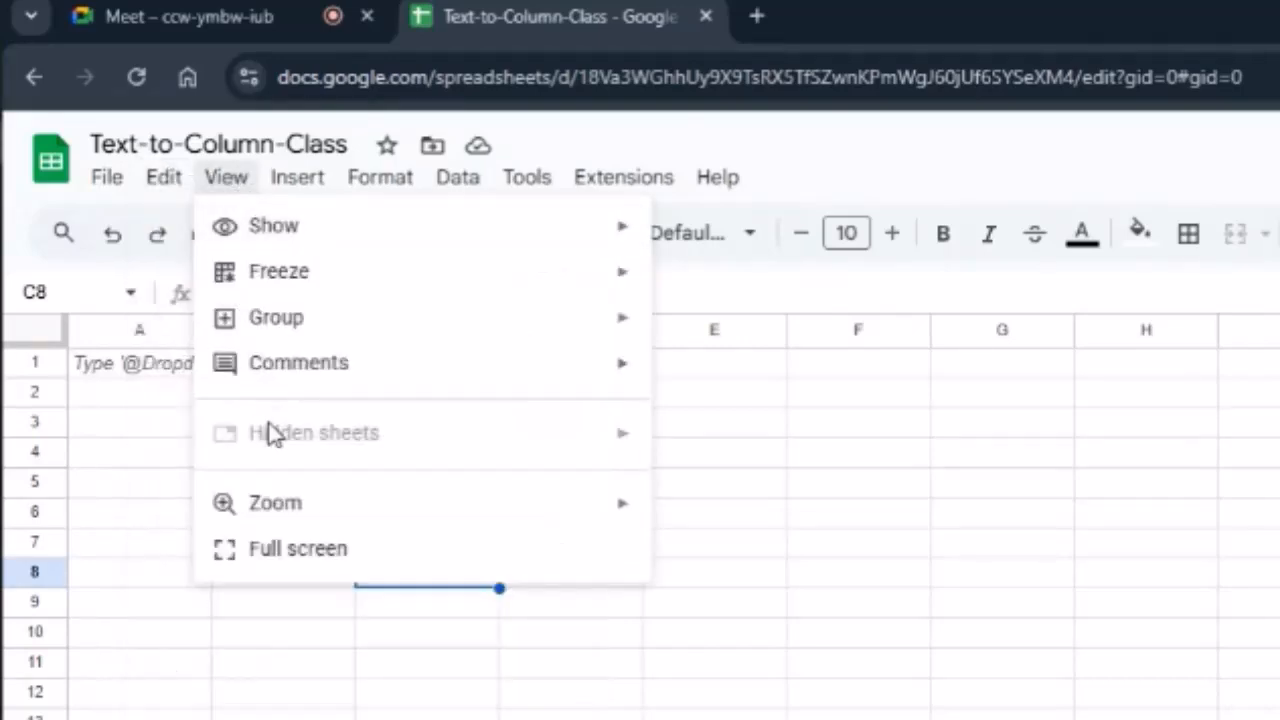
{"action": "mouse_move", "coordinate": [305, 178]}
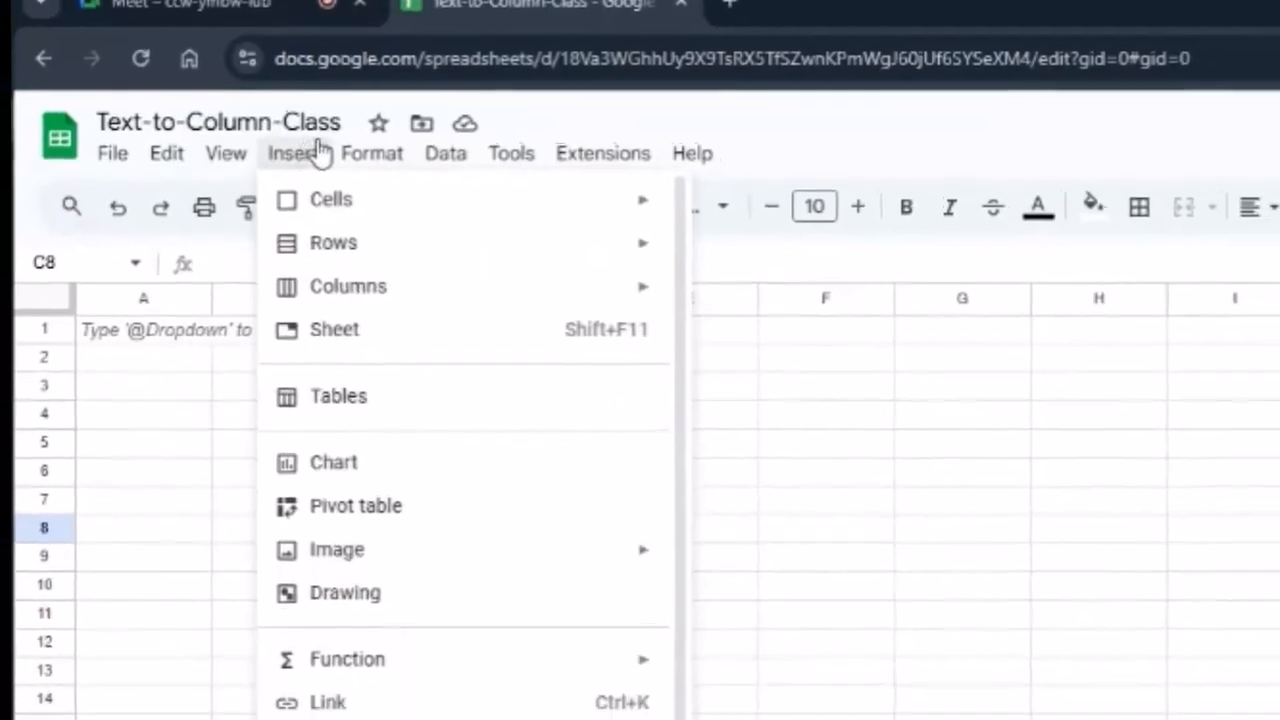
{"action": "mouse_move", "coordinate": [380, 176]}
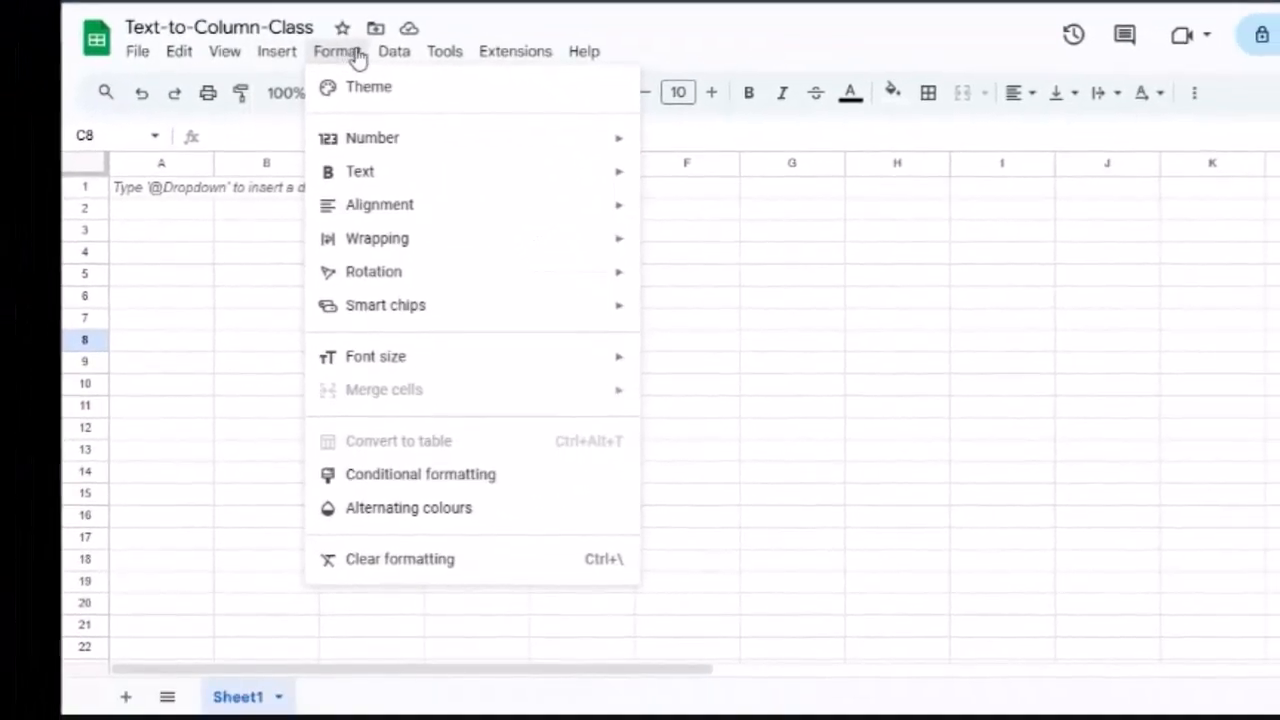
{"action": "mouse_move", "coordinate": [413, 59]}
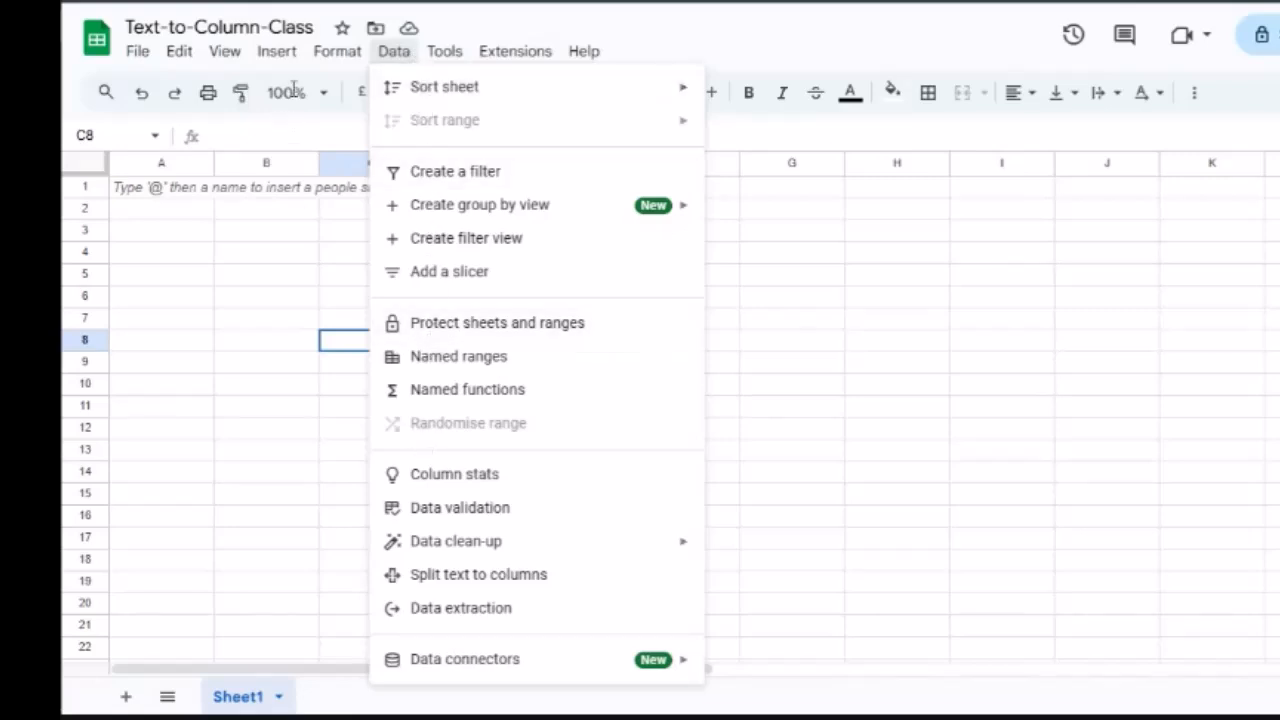
{"action": "mouse_move", "coordinate": [277, 55]}
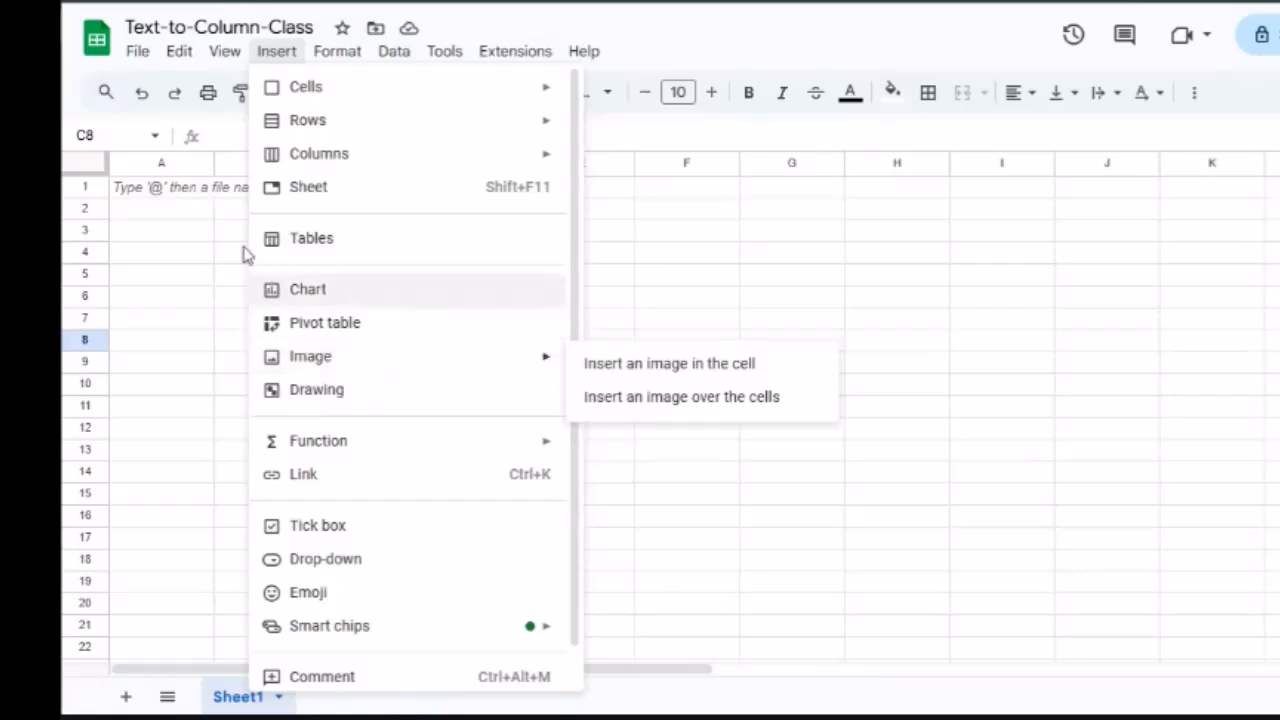
{"action": "left_click", "coordinate": [211, 232]}
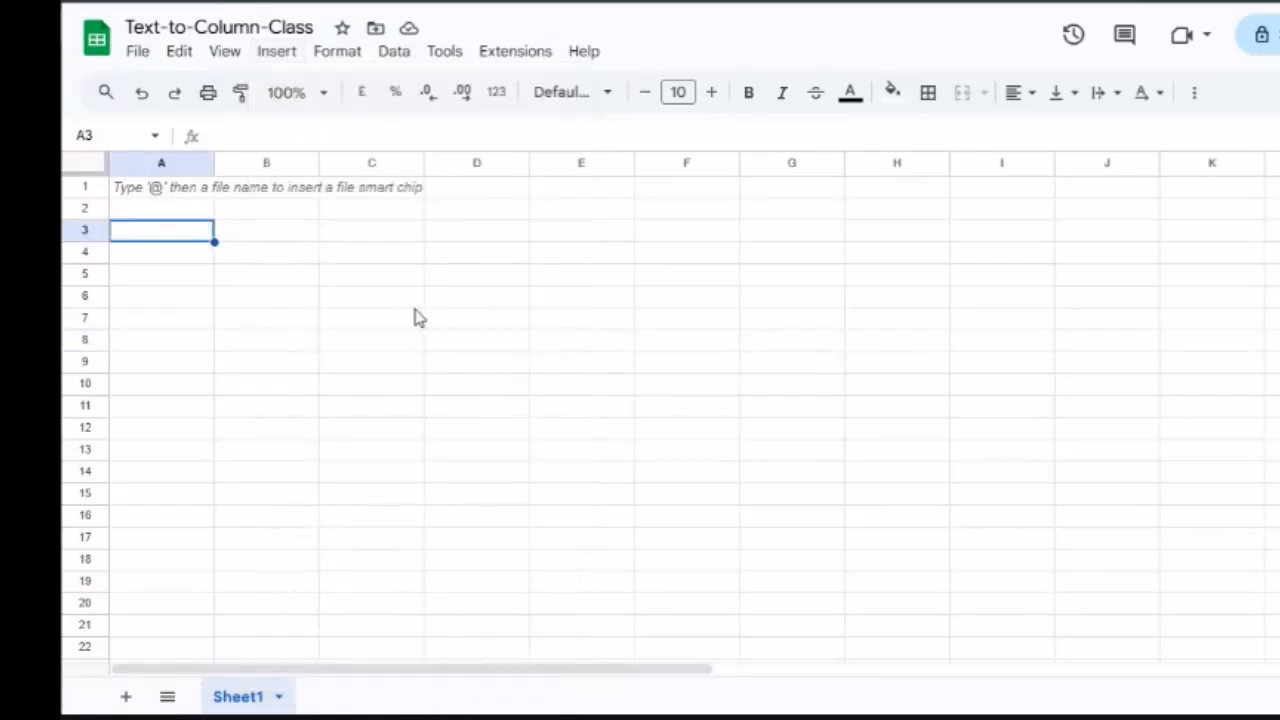
Copy the Product Key column A1:A15 from the Excel sheet text2col 1 and return to the Google Sheets spreadsheet.
{"action": "key", "text": "alt+Tab"}
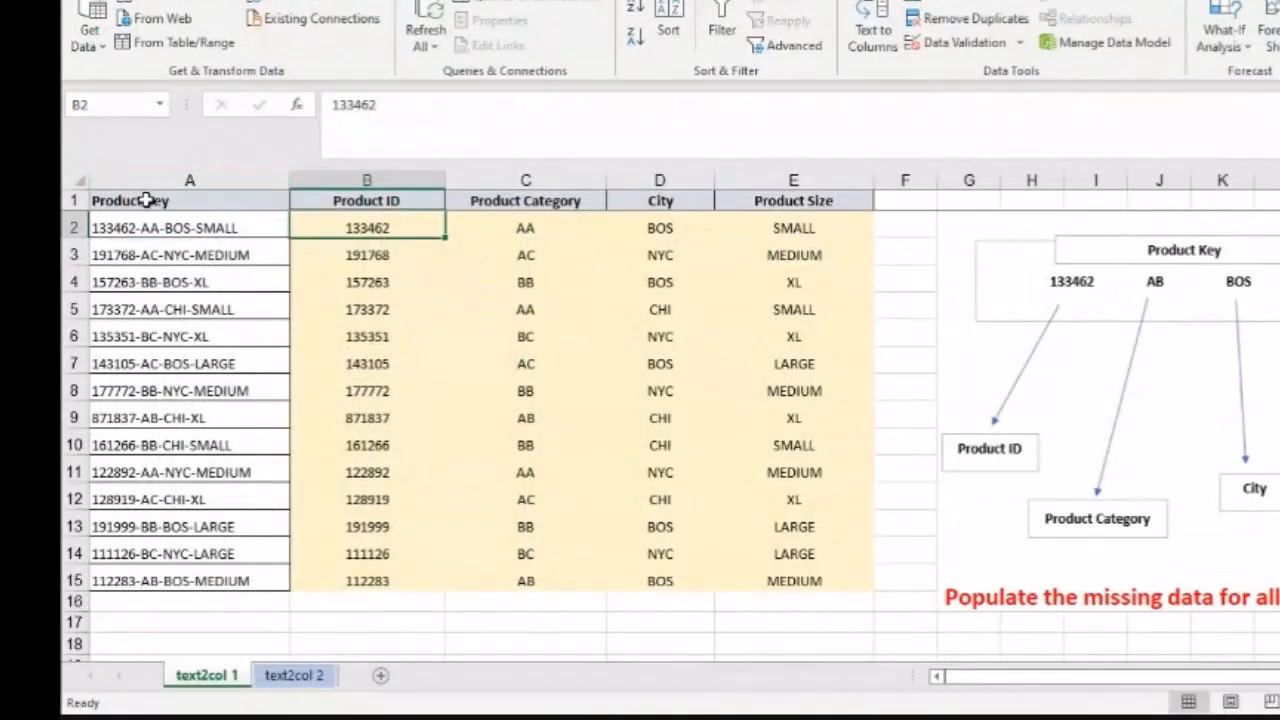
{"action": "left_click_drag", "start_coordinate": [145, 200], "coordinate": [205, 585]}
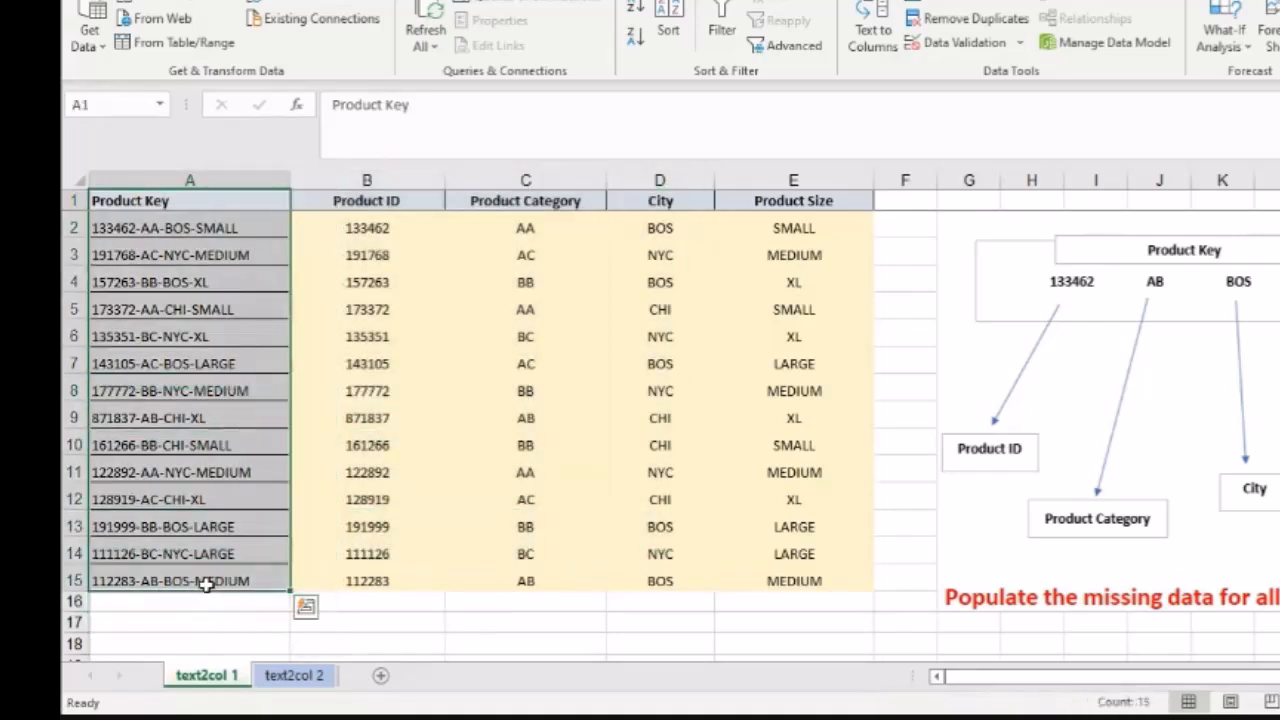
{"action": "key", "text": "ctrl+c"}
{"action": "key", "text": "alt+Tab"}
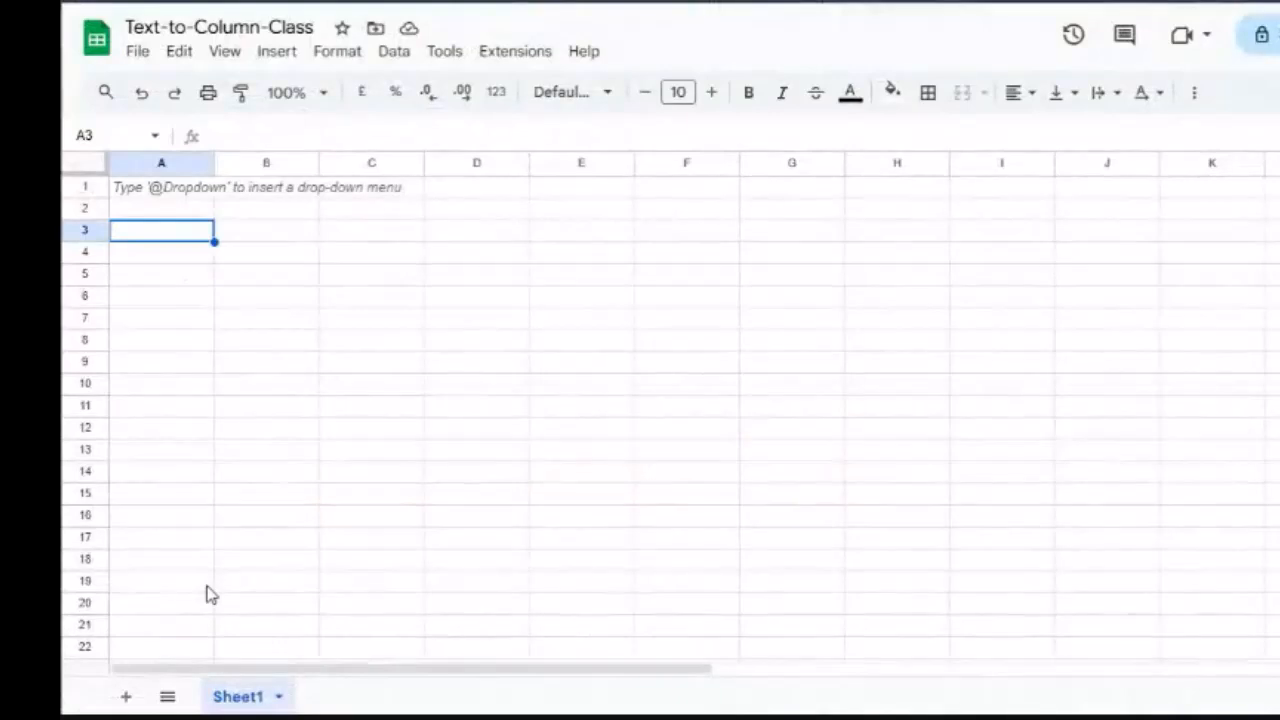
Paste the copied product keys starting at cell A2 and fit column A's width to its contents.
{"action": "key", "text": "Up"}
{"action": "key", "text": "Up"}
{"action": "key", "text": "Down"}
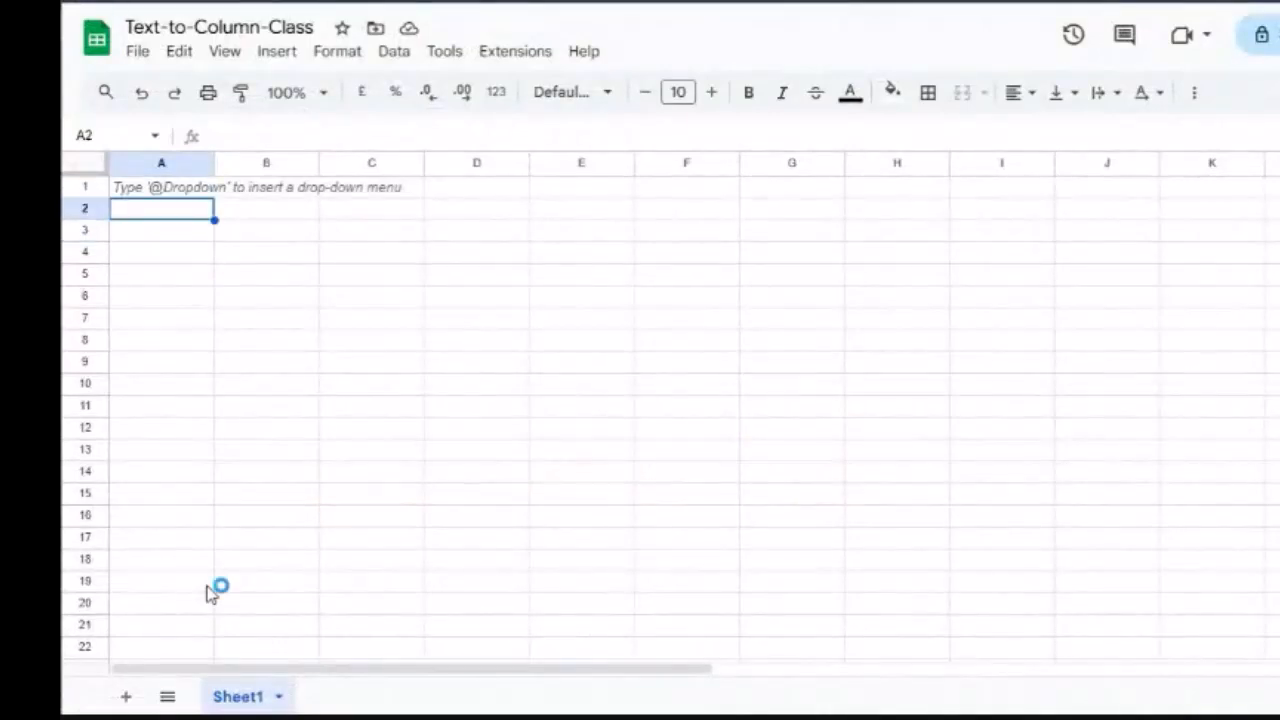
{"action": "key", "text": "ctrl+v"}
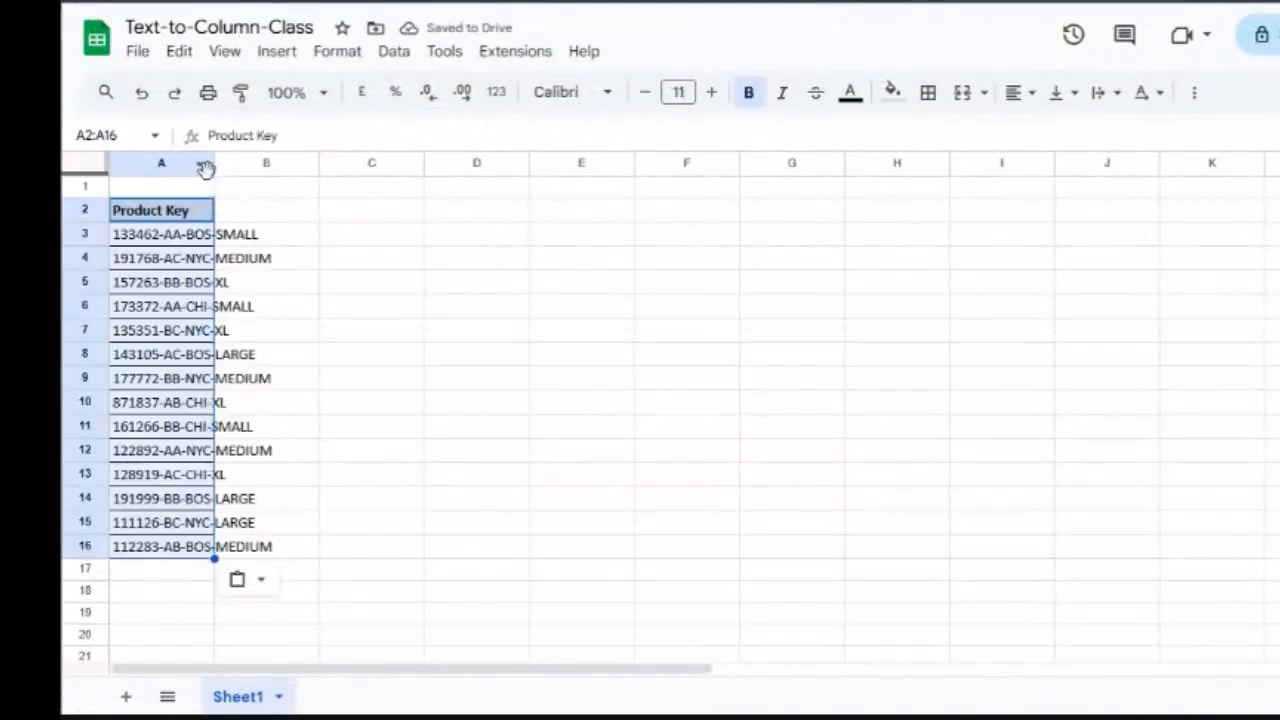
{"action": "double_click", "coordinate": [215, 165]}
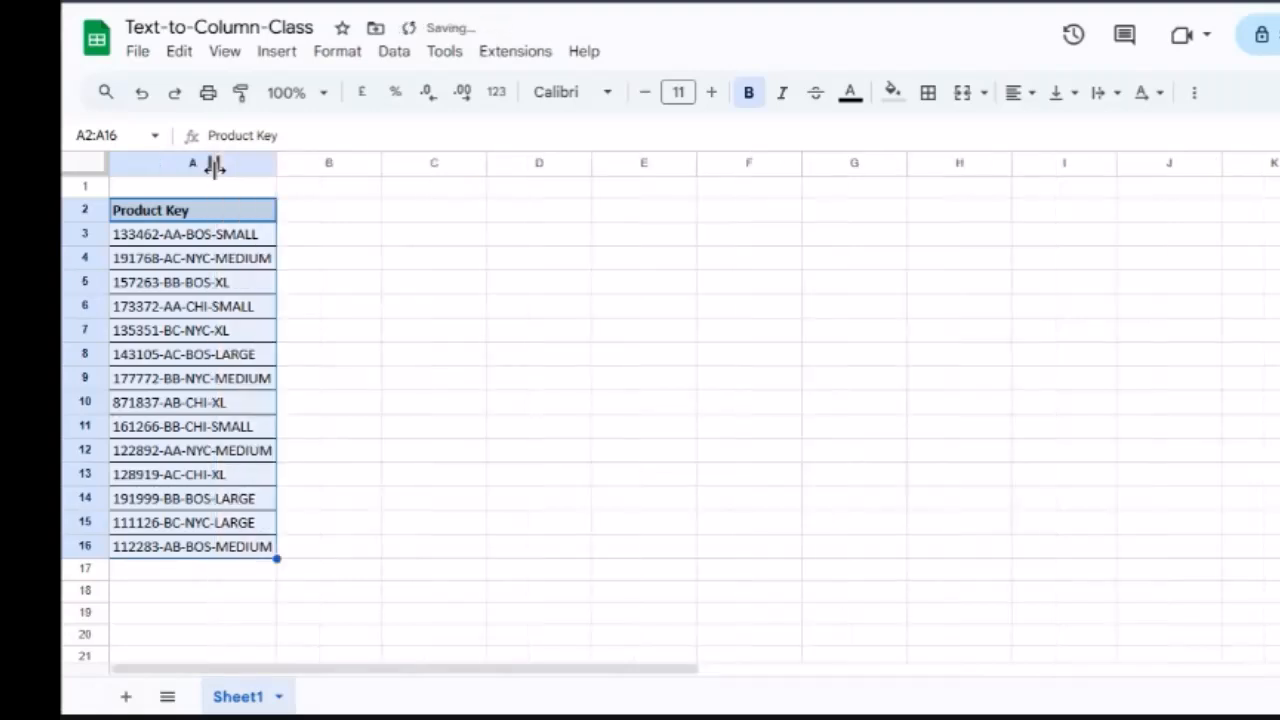
{"action": "left_click", "coordinate": [195, 292]}
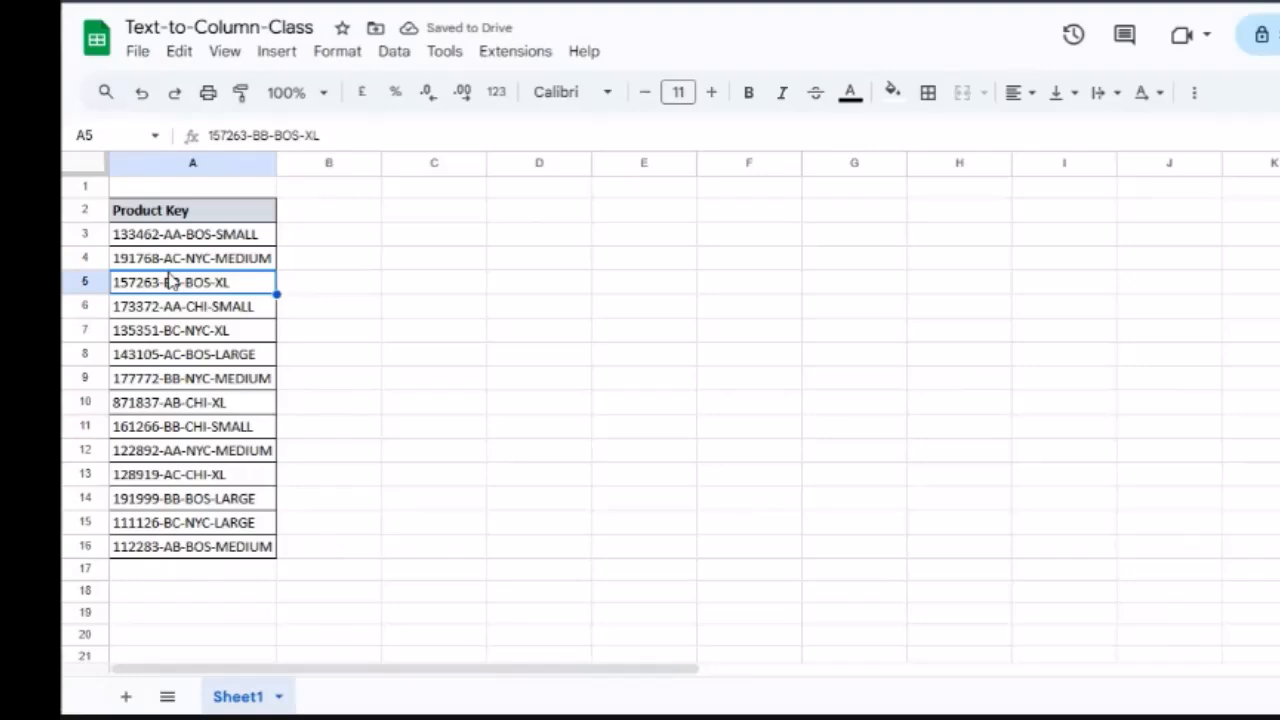
Copy the headers Product ID, Product Category, City and Product Size from B1:E1 of the Excel sheet and return to the Google Sheets spreadsheet.
{"action": "left_click", "coordinate": [200, 572]}
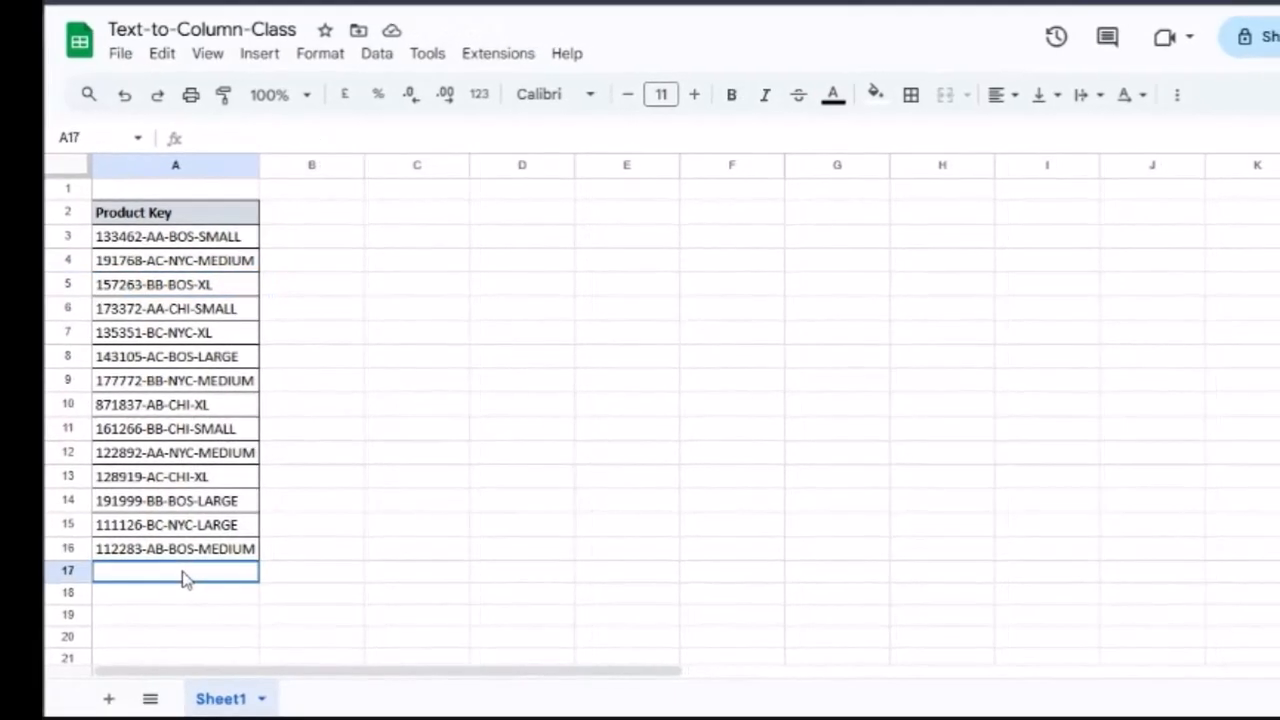
{"action": "key", "text": "alt+Tab"}
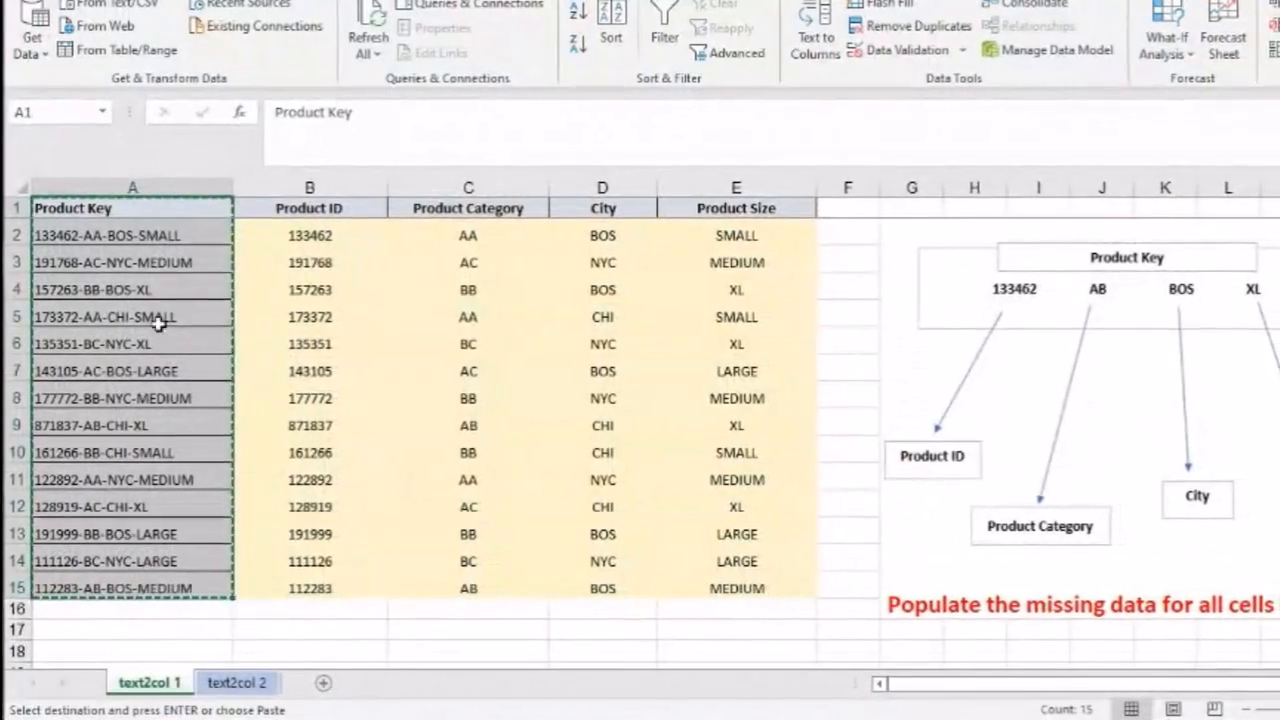
{"action": "left_click", "coordinate": [276, 209]}
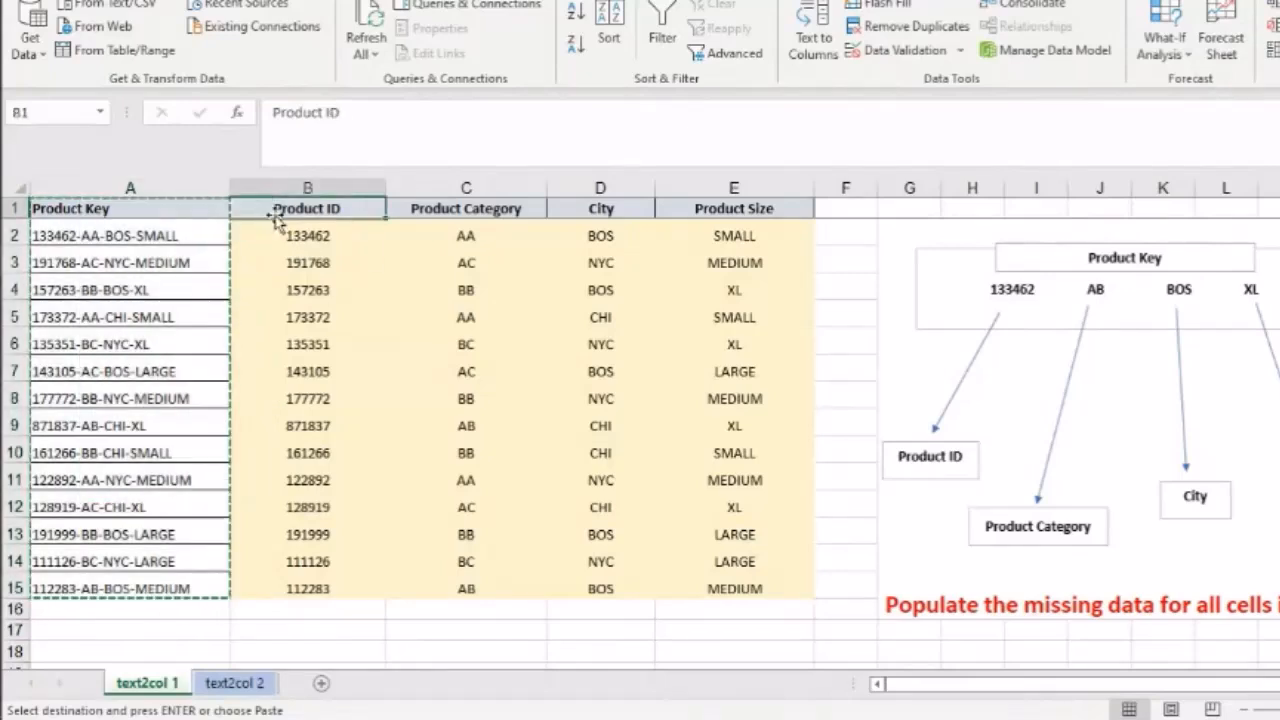
{"action": "key", "text": "ctrl+shift+Right"}
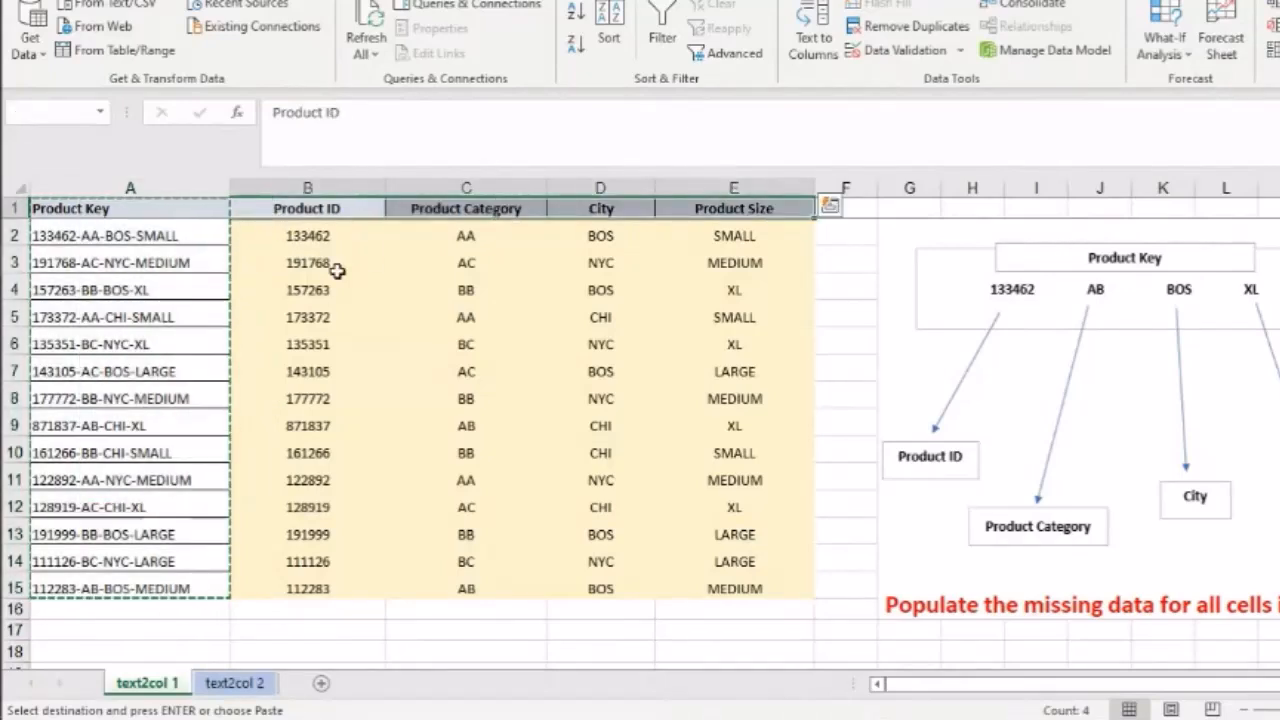
{"action": "key", "text": "alt+Tab"}
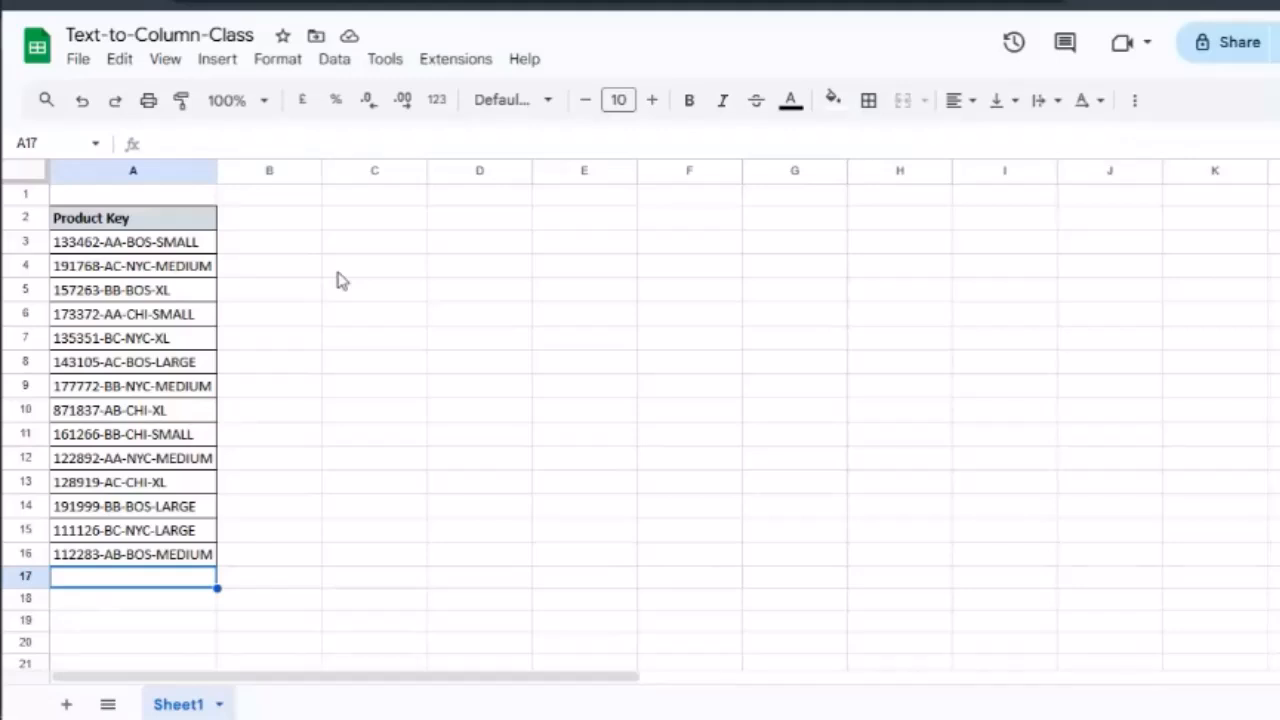
Paste the copied headers starting at cell B2 and widen column C so the Product Category header fits.
{"action": "left_click", "coordinate": [262, 222]}
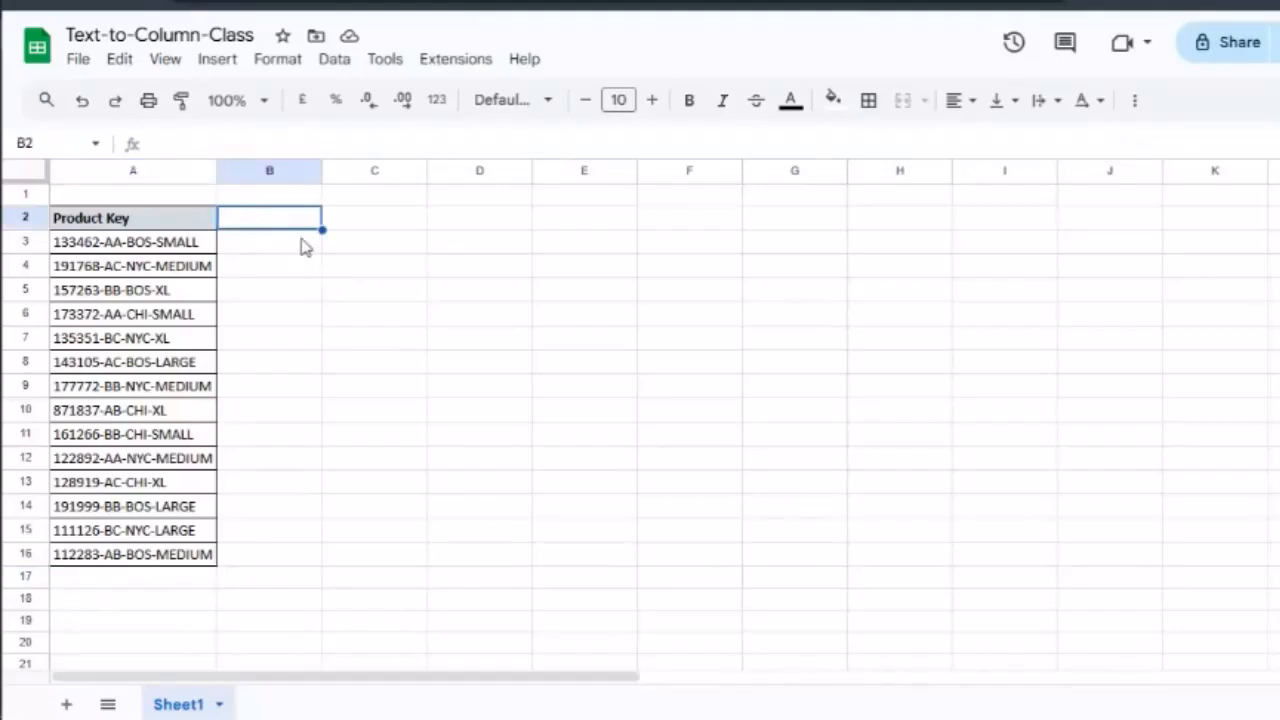
{"action": "key", "text": "ctrl+v"}
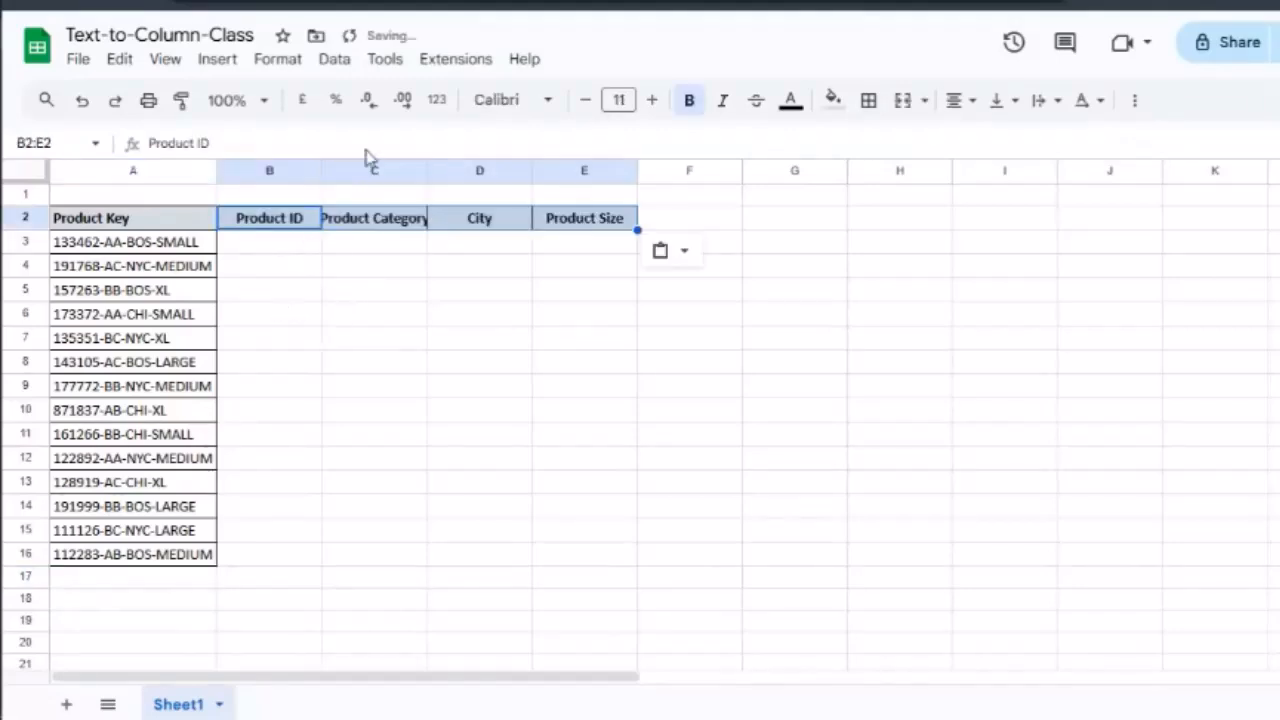
{"action": "left_click", "coordinate": [283, 294]}
{"action": "left_click_drag", "start_coordinate": [428, 171], "coordinate": [439, 171]}
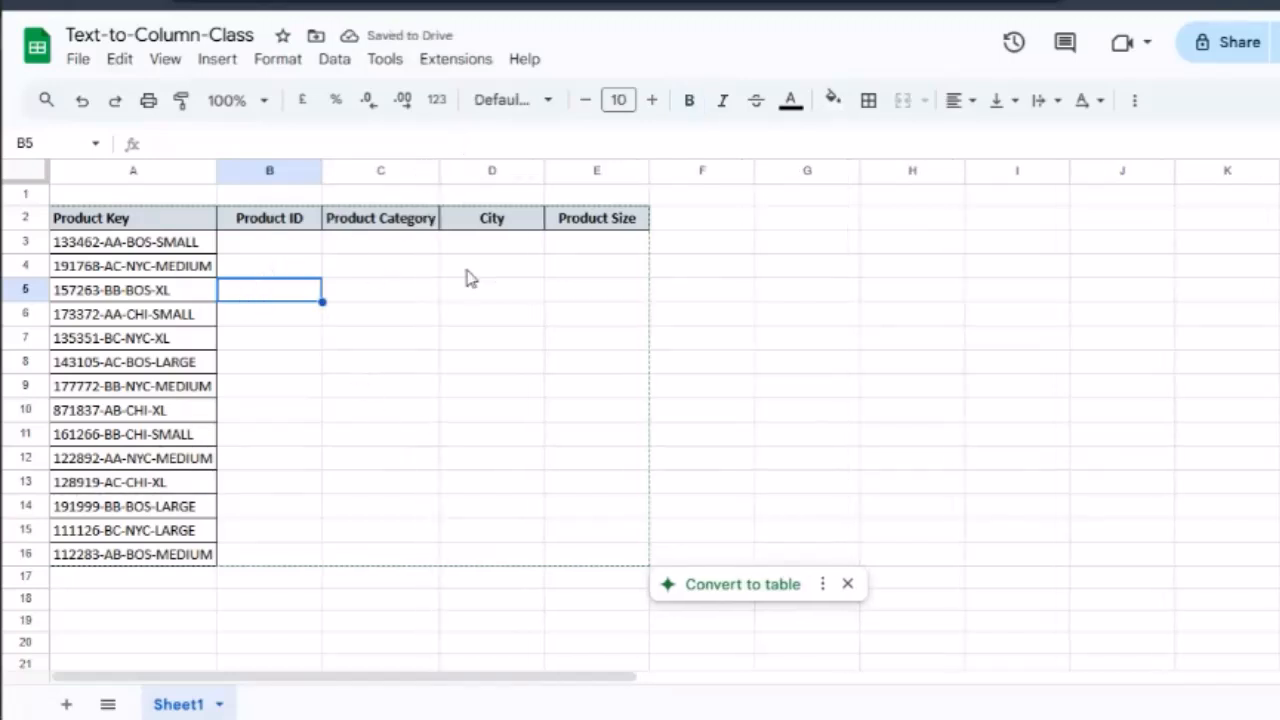
{"action": "left_click", "coordinate": [722, 299]}
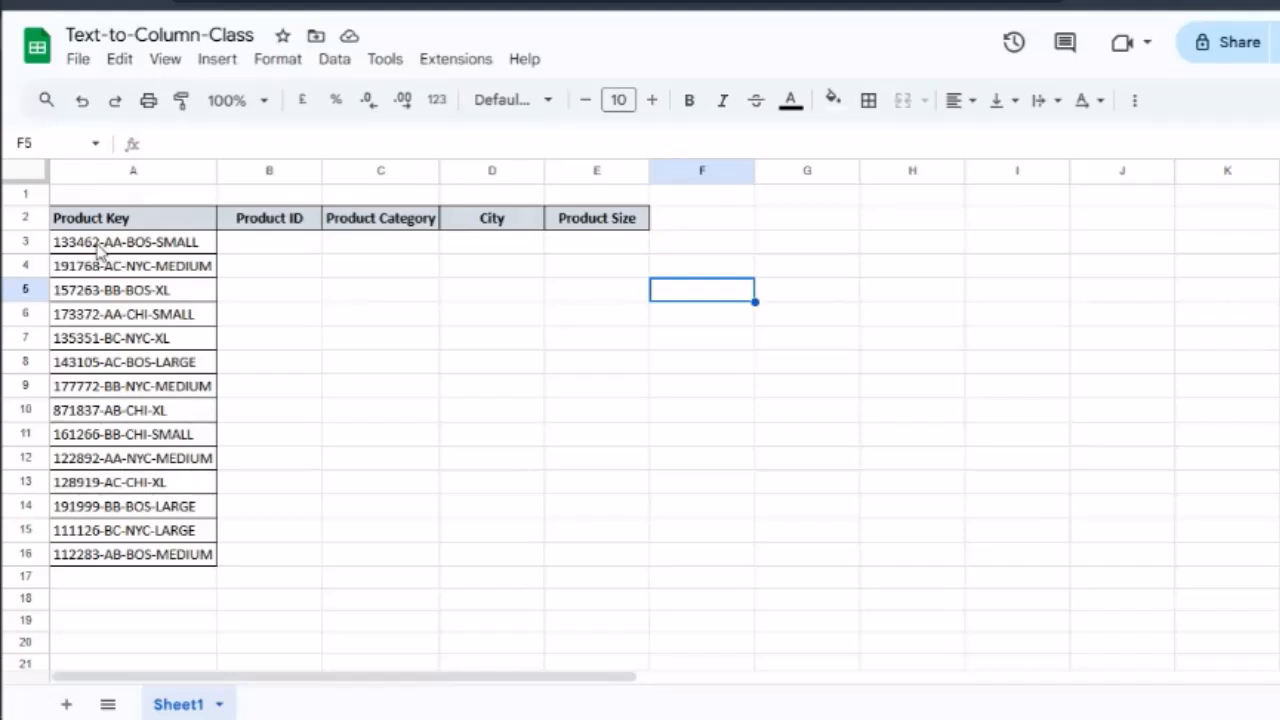
Try splitting the product keys in A3:A16 into columns in place with a custom hyphen separator, and undo the split.
{"action": "left_click", "coordinate": [254, 249]}
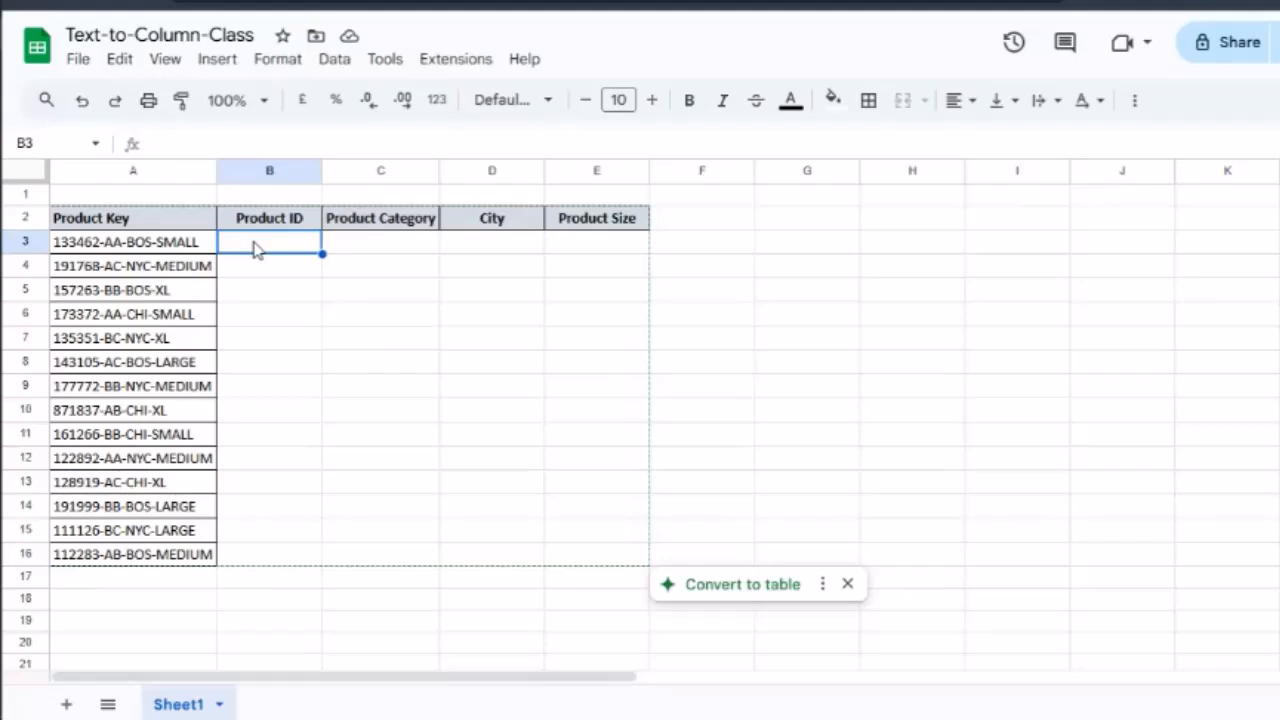
{"action": "left_click", "coordinate": [128, 249]}
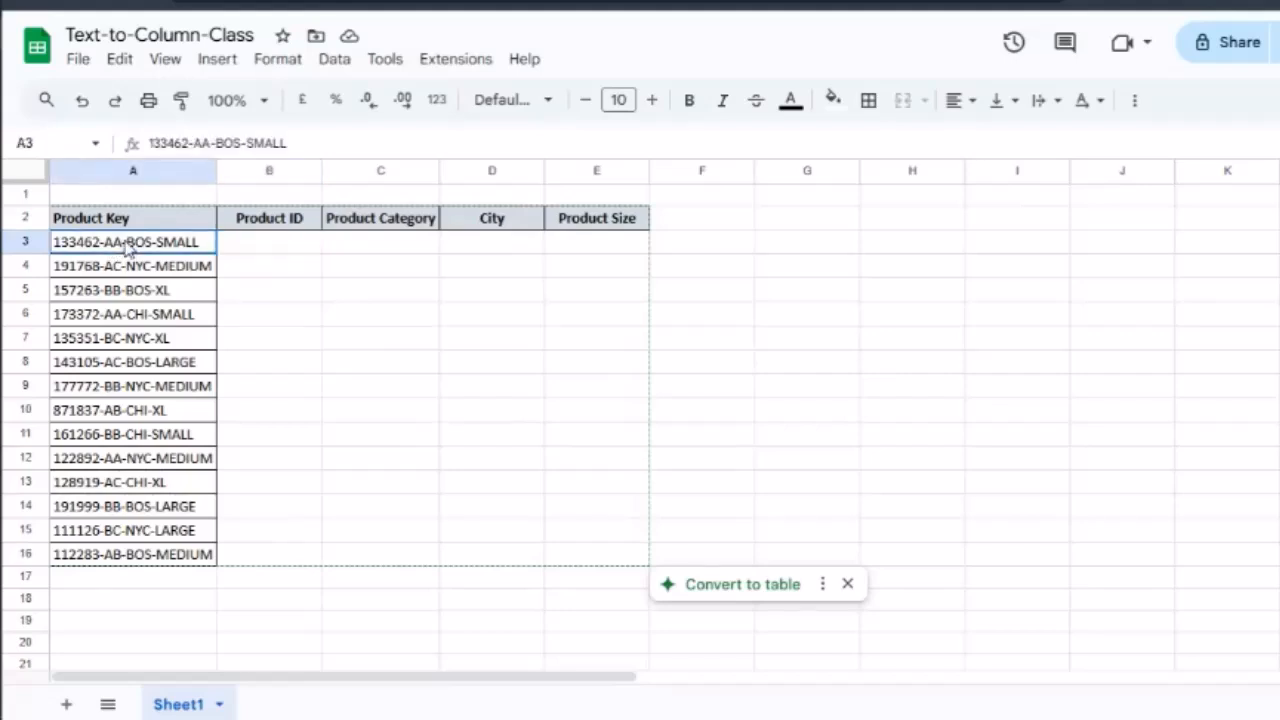
{"action": "key", "text": "ctrl+shift+Down"}
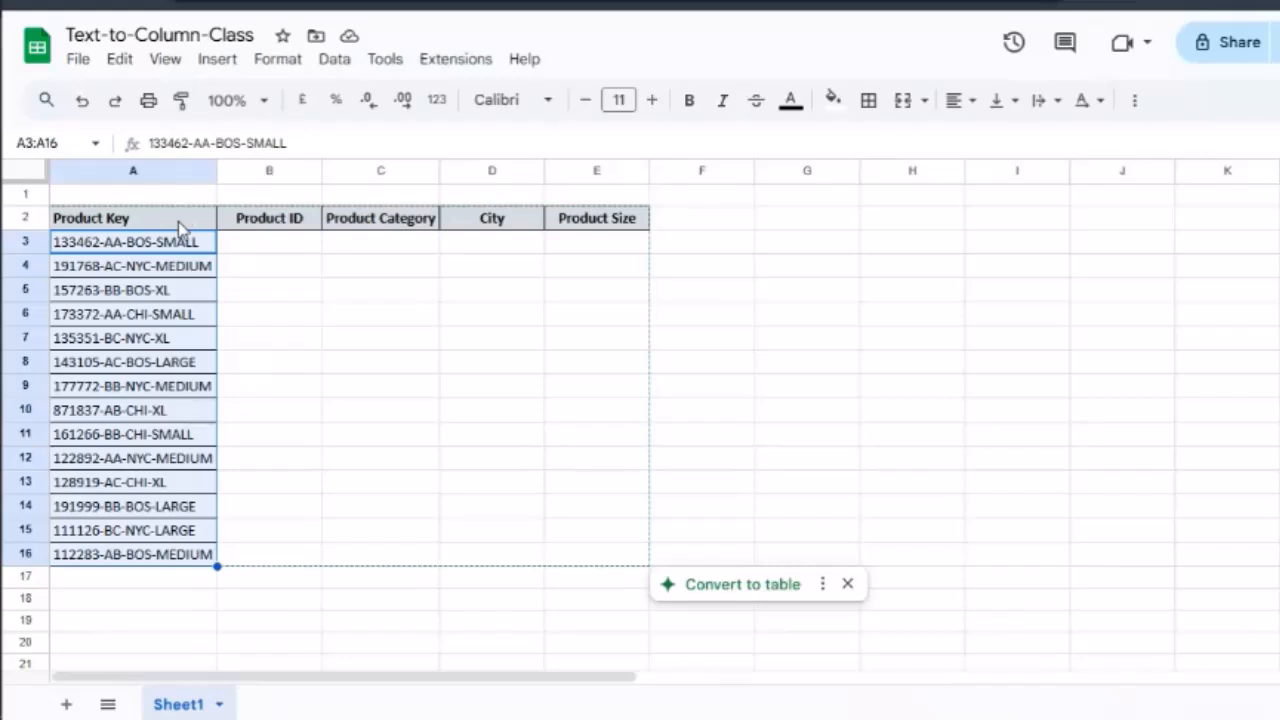
{"action": "left_click", "coordinate": [335, 62]}
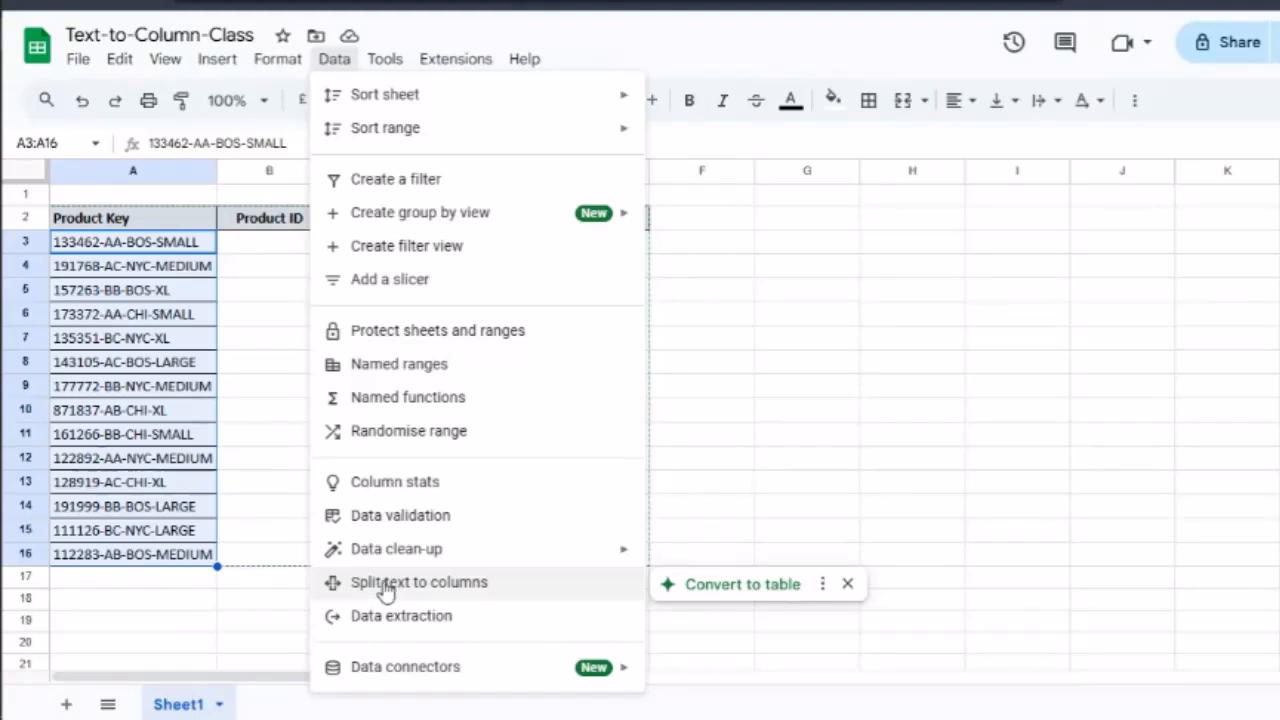
{"action": "left_click", "coordinate": [386, 588]}
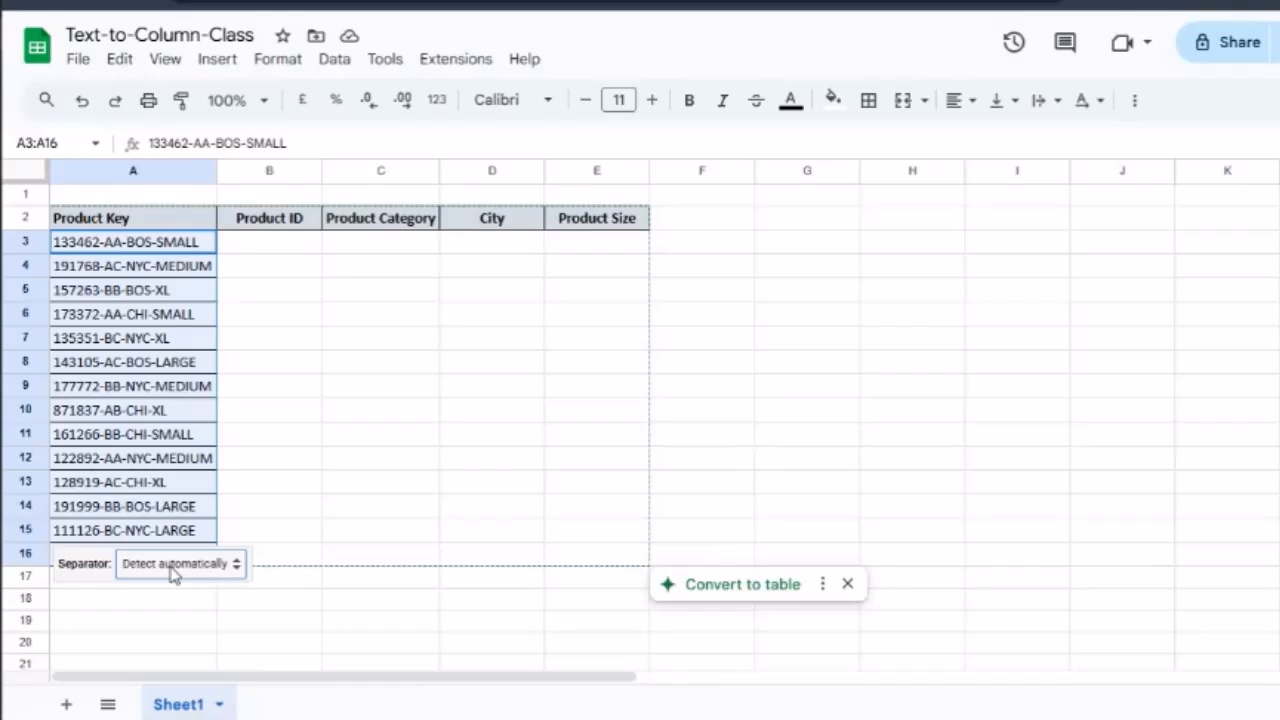
{"action": "left_click", "coordinate": [173, 568]}
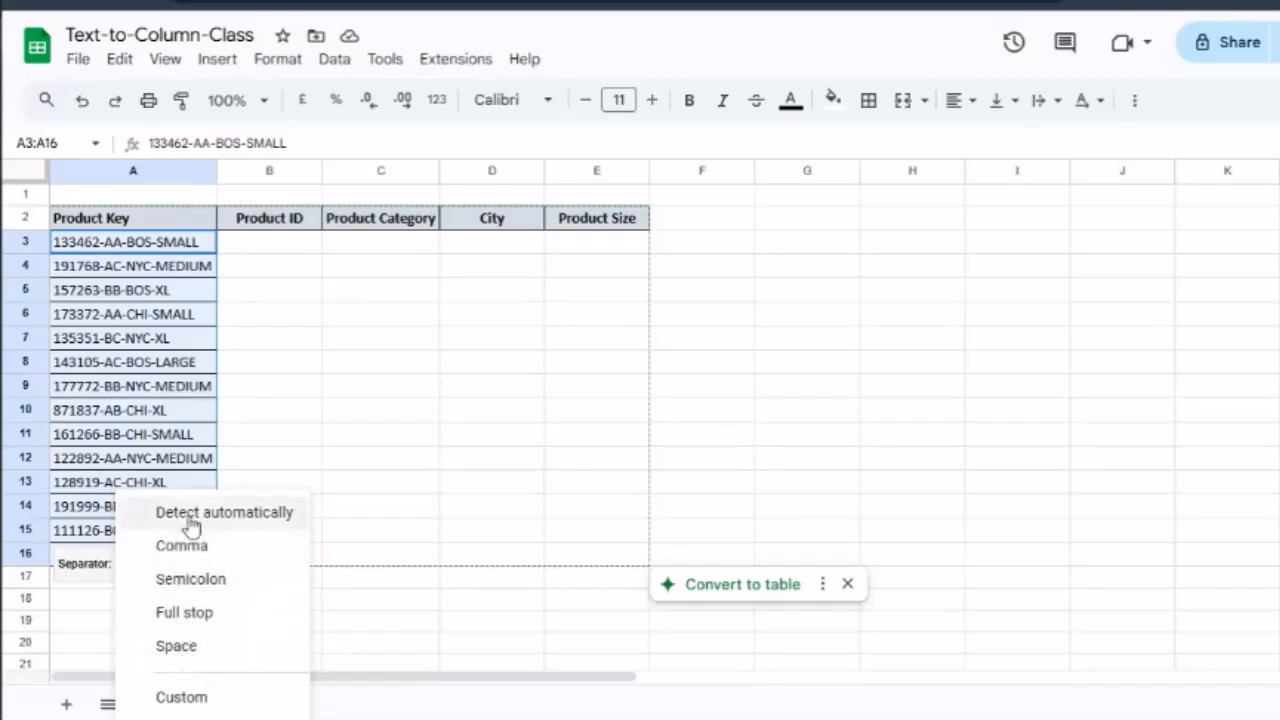
{"action": "left_click", "coordinate": [197, 700]}
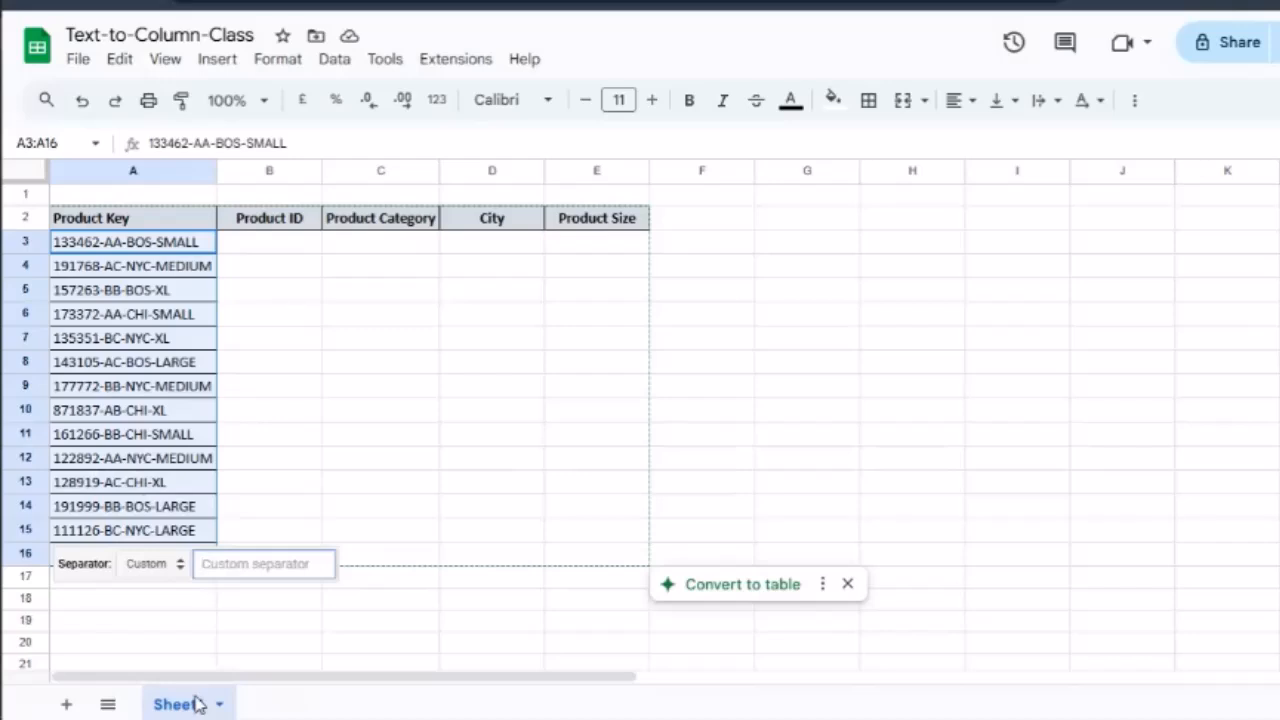
{"action": "type", "text": "-"}
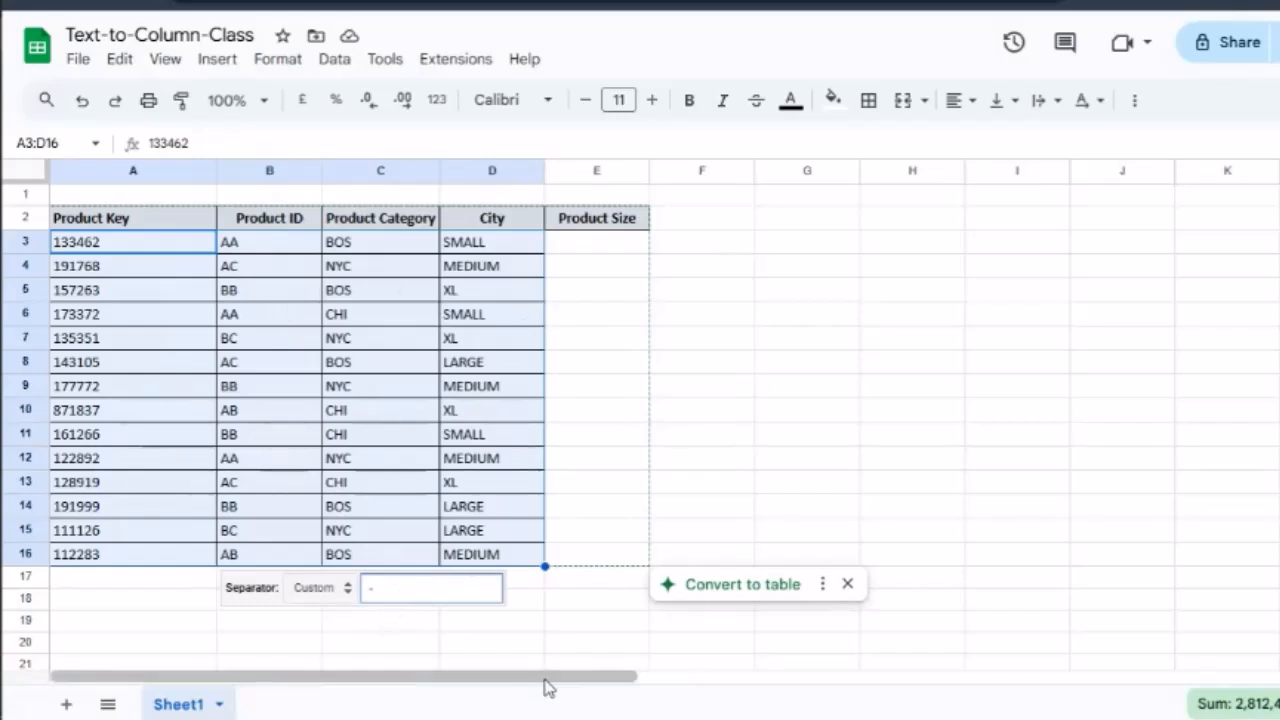
{"action": "left_click", "coordinate": [880, 414]}
{"action": "key", "text": "ctrl+z"}
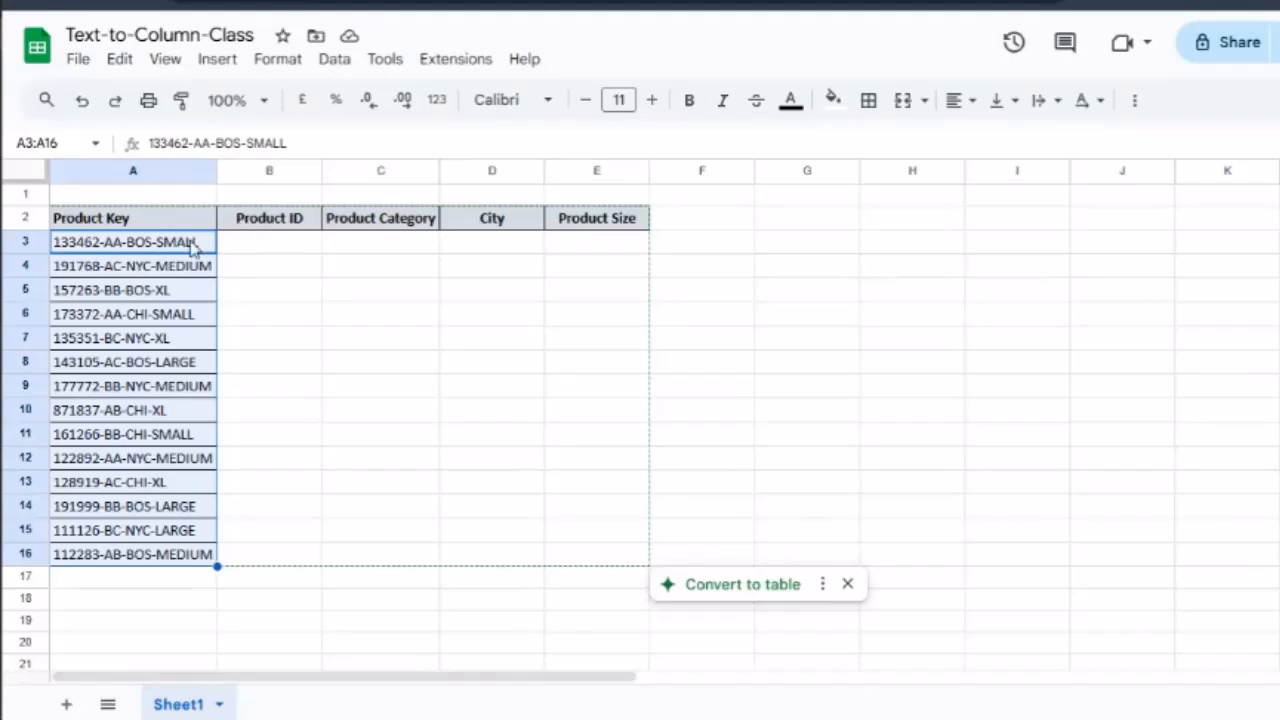
Copy the product keys in A3:A16 and paste them under the Product ID header starting at B3.
{"action": "left_click", "coordinate": [197, 456], "text": "shift"}
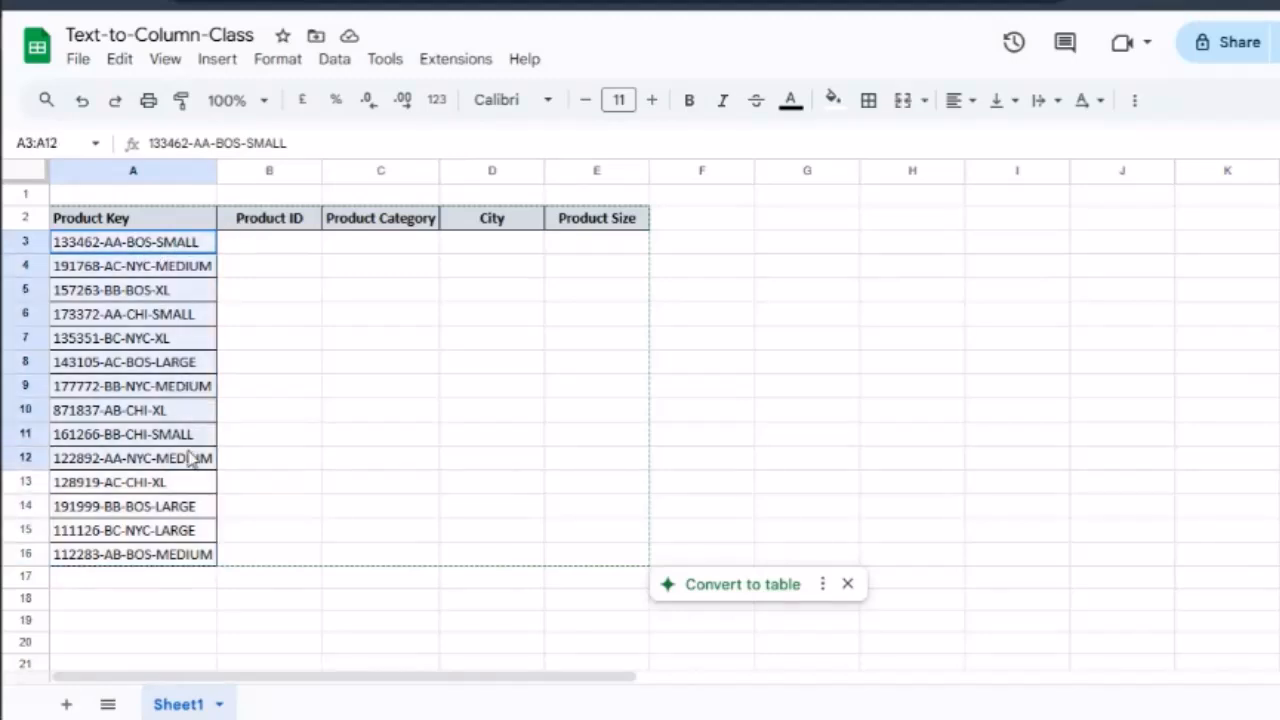
{"action": "left_click", "coordinate": [195, 508], "text": "shift"}
{"action": "left_click_drag", "start_coordinate": [192, 552], "coordinate": [194, 555]}
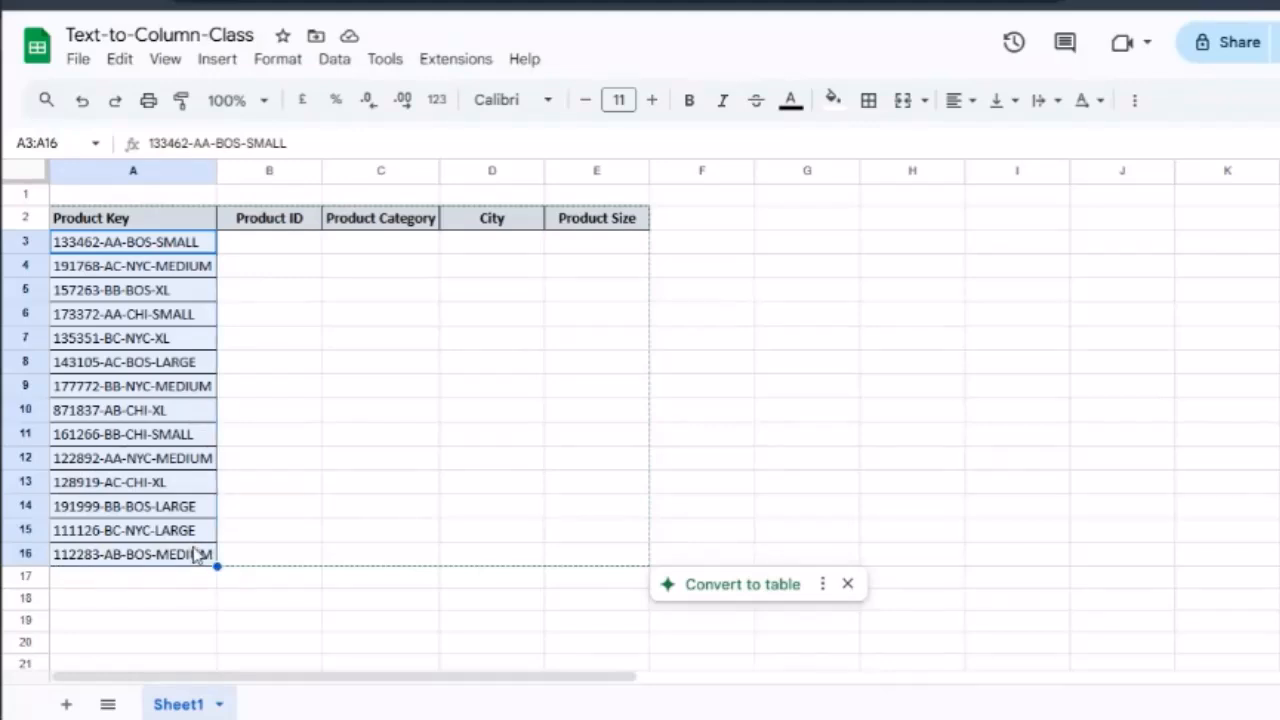
{"action": "key", "text": "ctrl+c"}
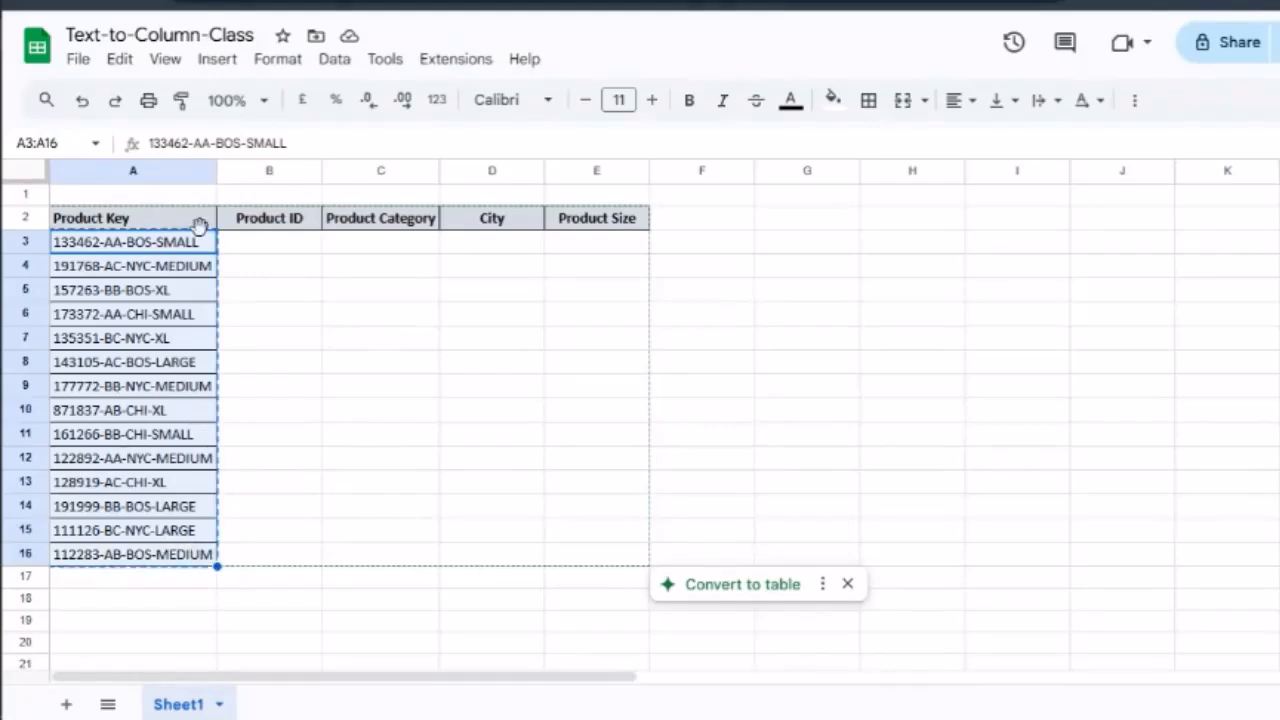
{"action": "left_click_drag", "start_coordinate": [273, 229], "coordinate": [273, 234]}
{"action": "left_click", "coordinate": [278, 244]}
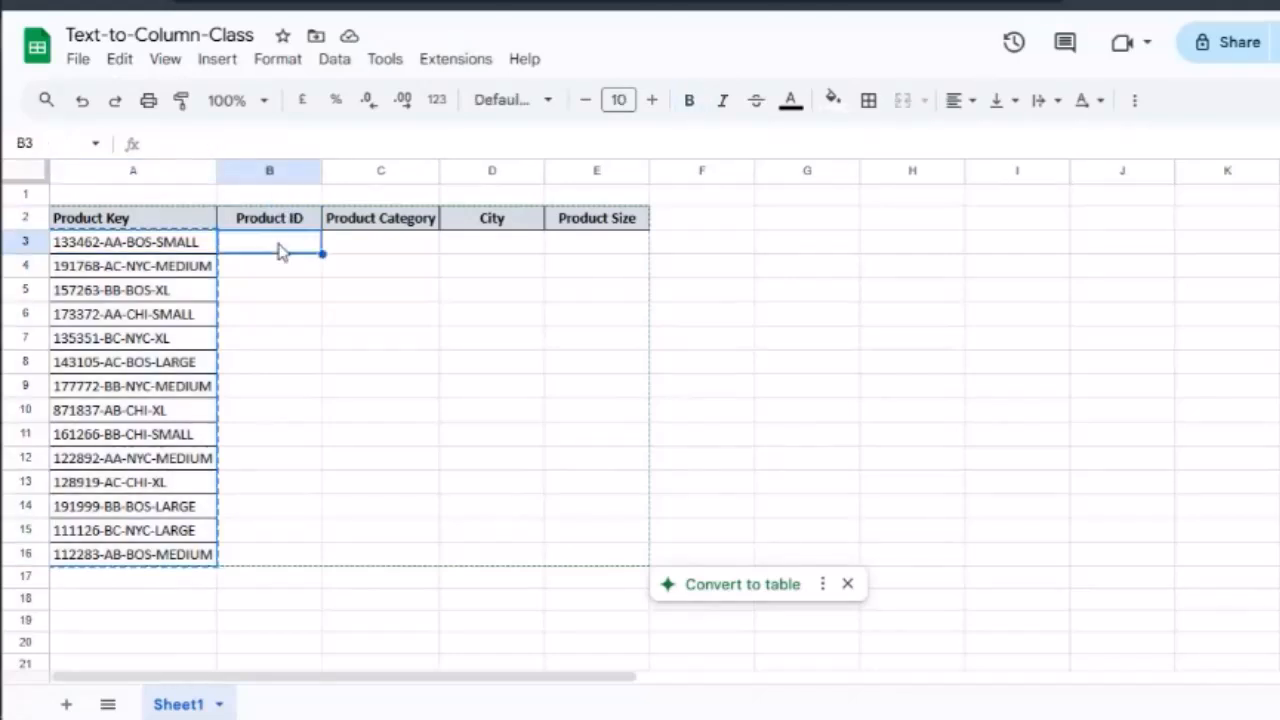
{"action": "key", "text": "ctrl+v"}
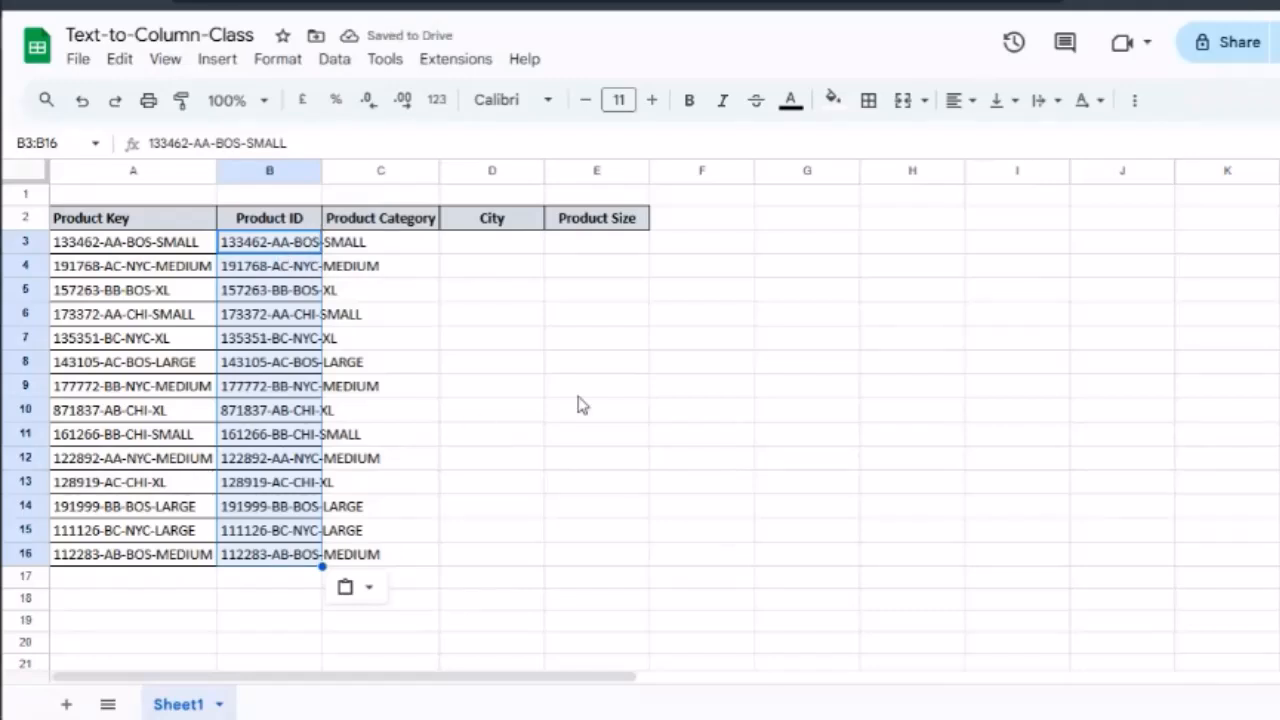
{"action": "key", "text": "ctrl+shift+Down"}
{"action": "key", "text": "ctrl+shift+Up"}
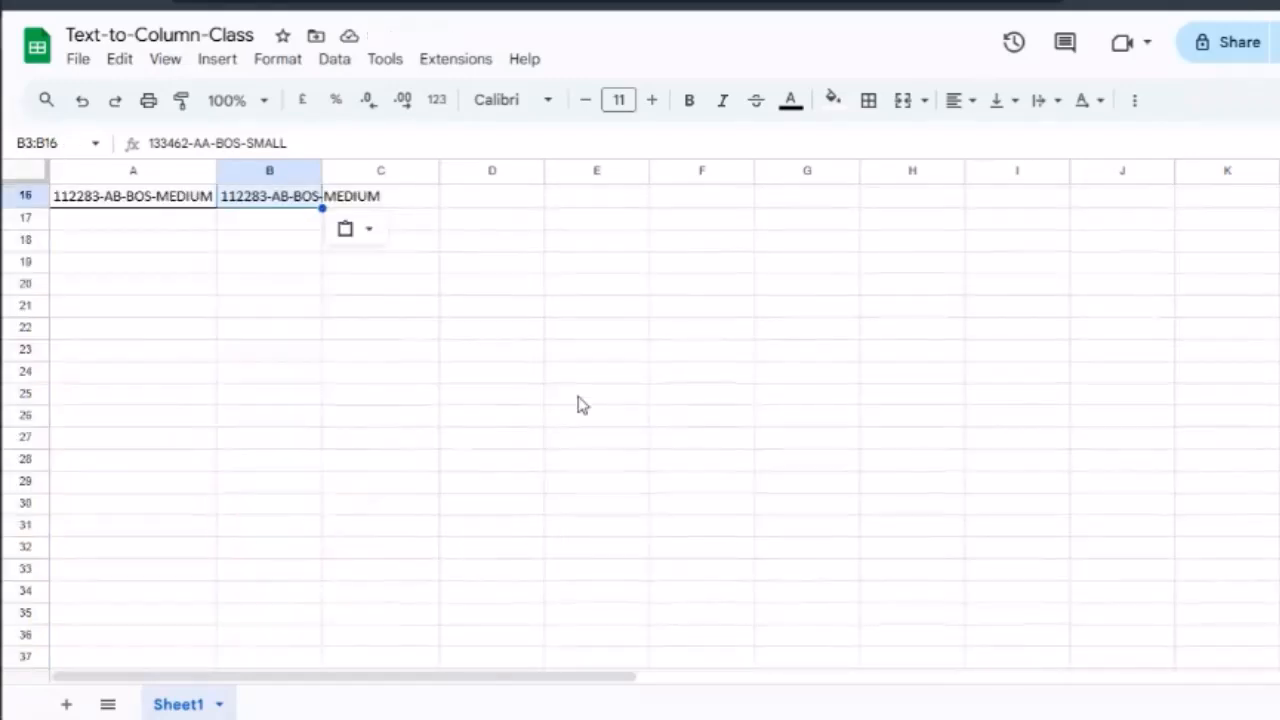
{"action": "scroll", "coordinate": [581, 404], "scroll_direction": "up", "scroll_amount": 5}
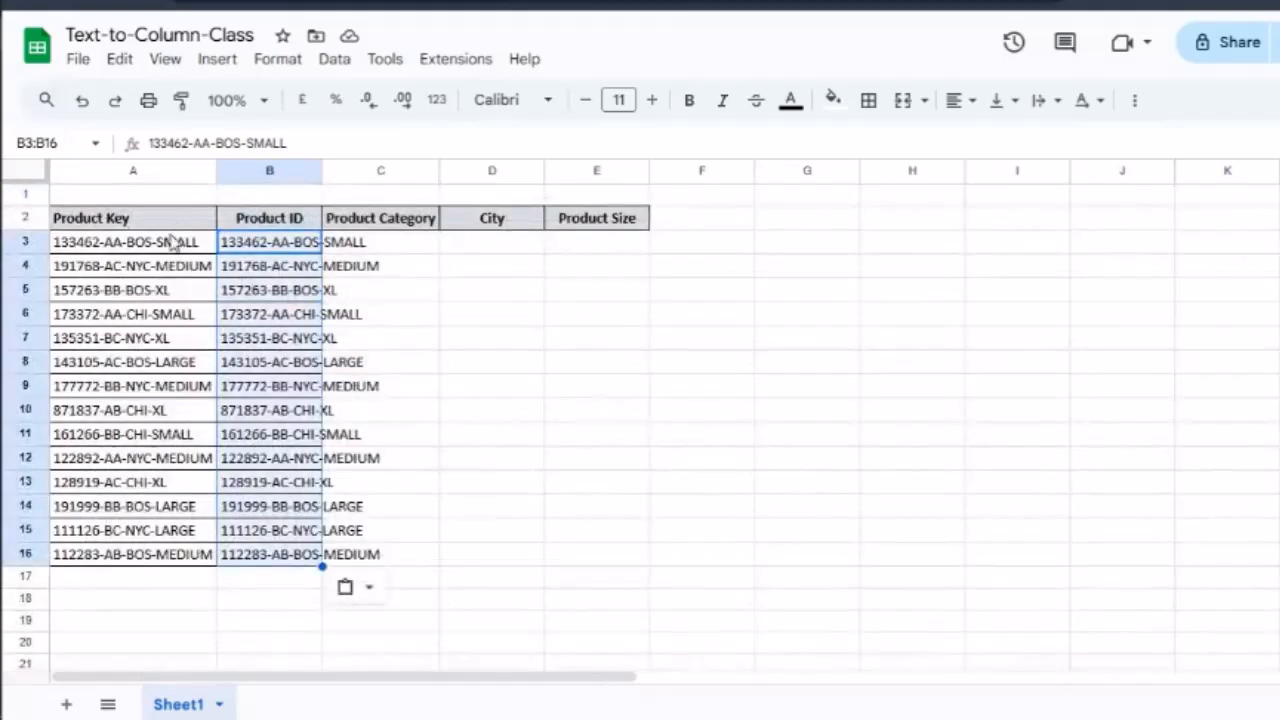
{"action": "left_click", "coordinate": [168, 286]}
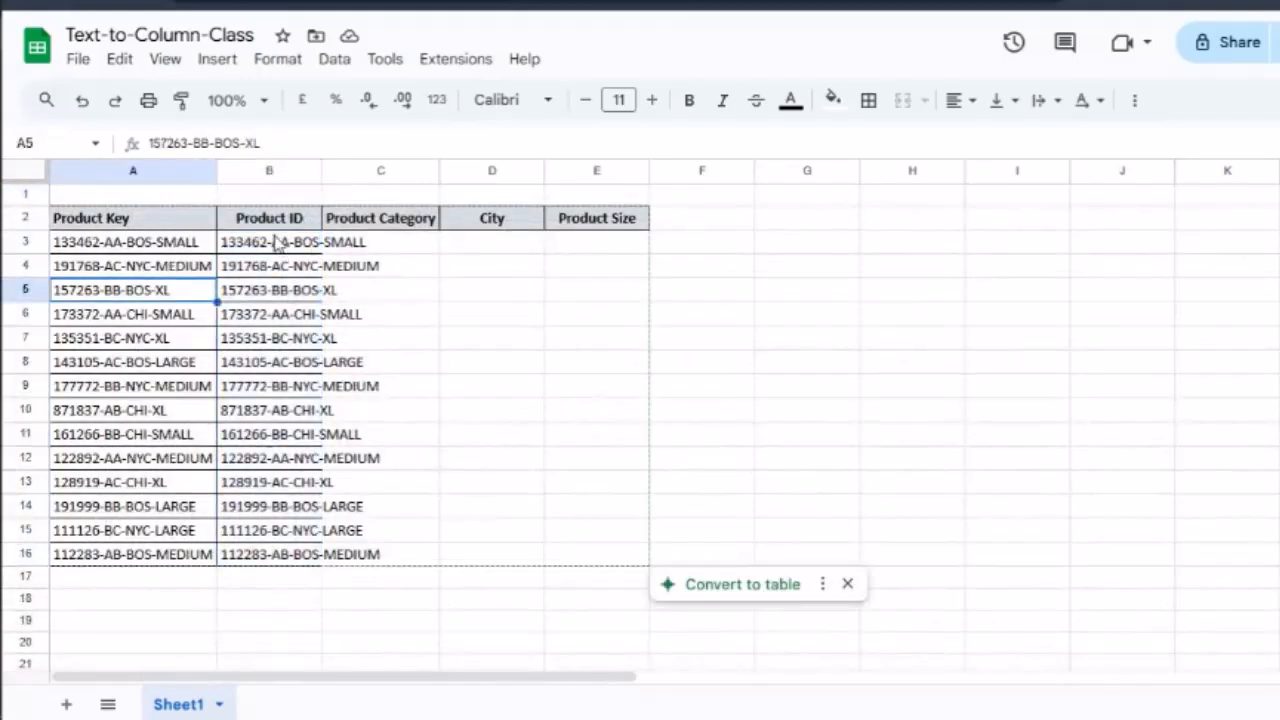
Split the copied product keys in B3:B16 into columns using a custom hyphen separator.
{"action": "left_click", "coordinate": [277, 243]}
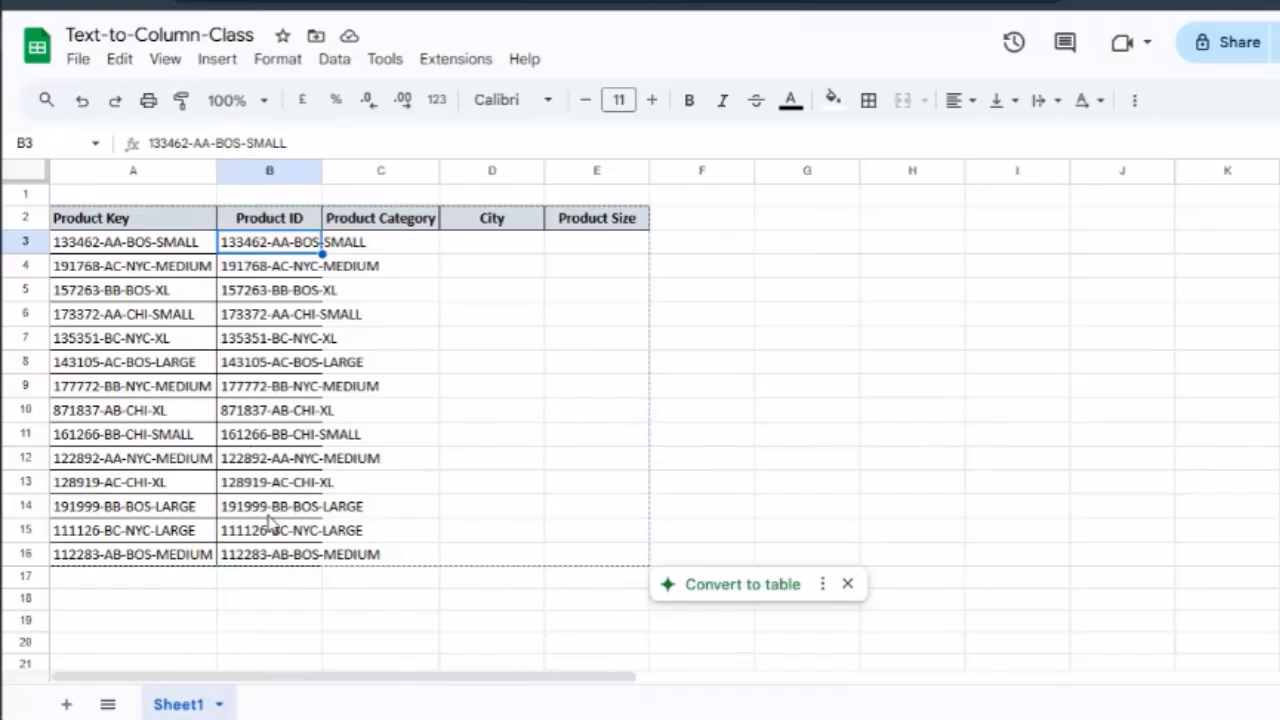
{"action": "key", "text": "ctrl+shift+Down"}
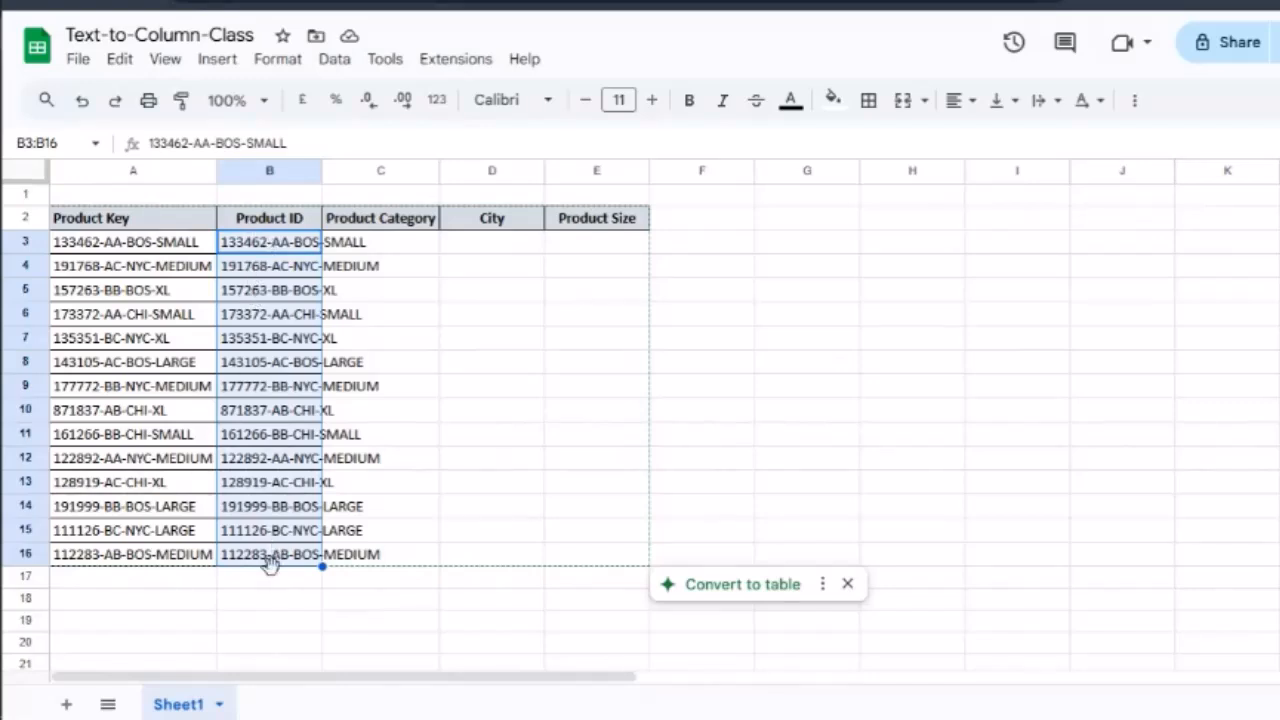
{"action": "left_click", "coordinate": [335, 62]}
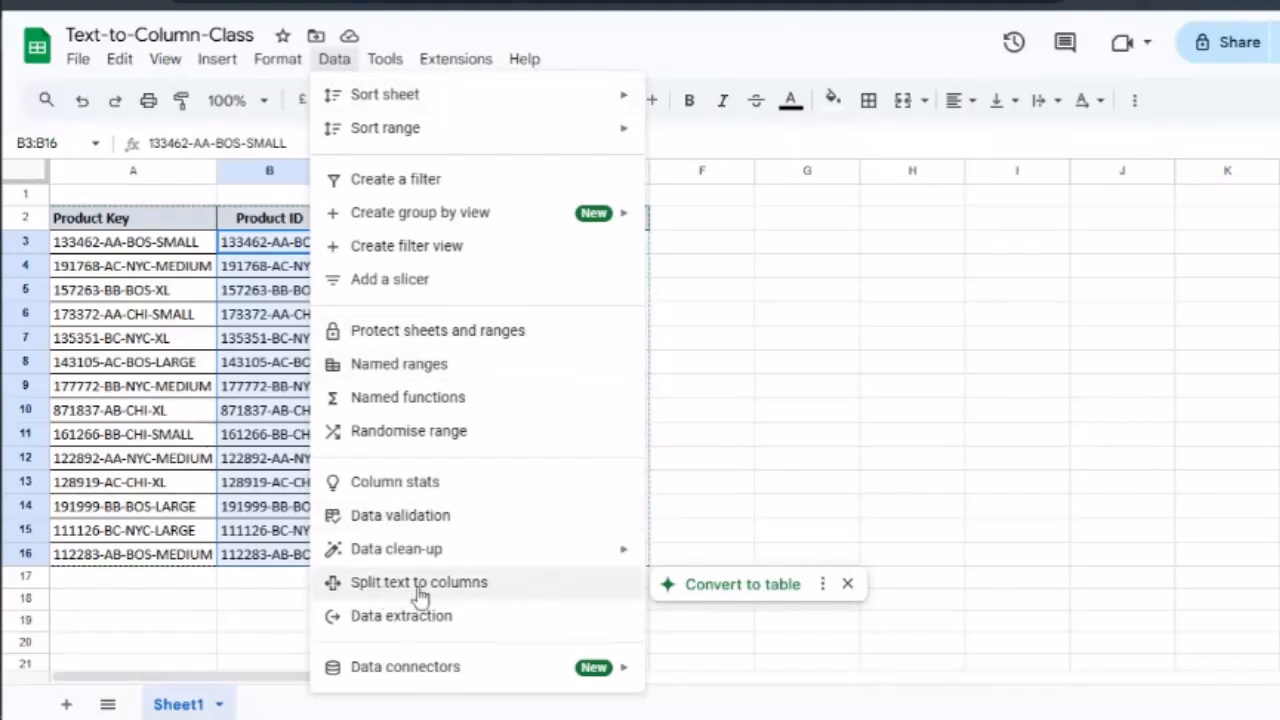
{"action": "left_click", "coordinate": [455, 590]}
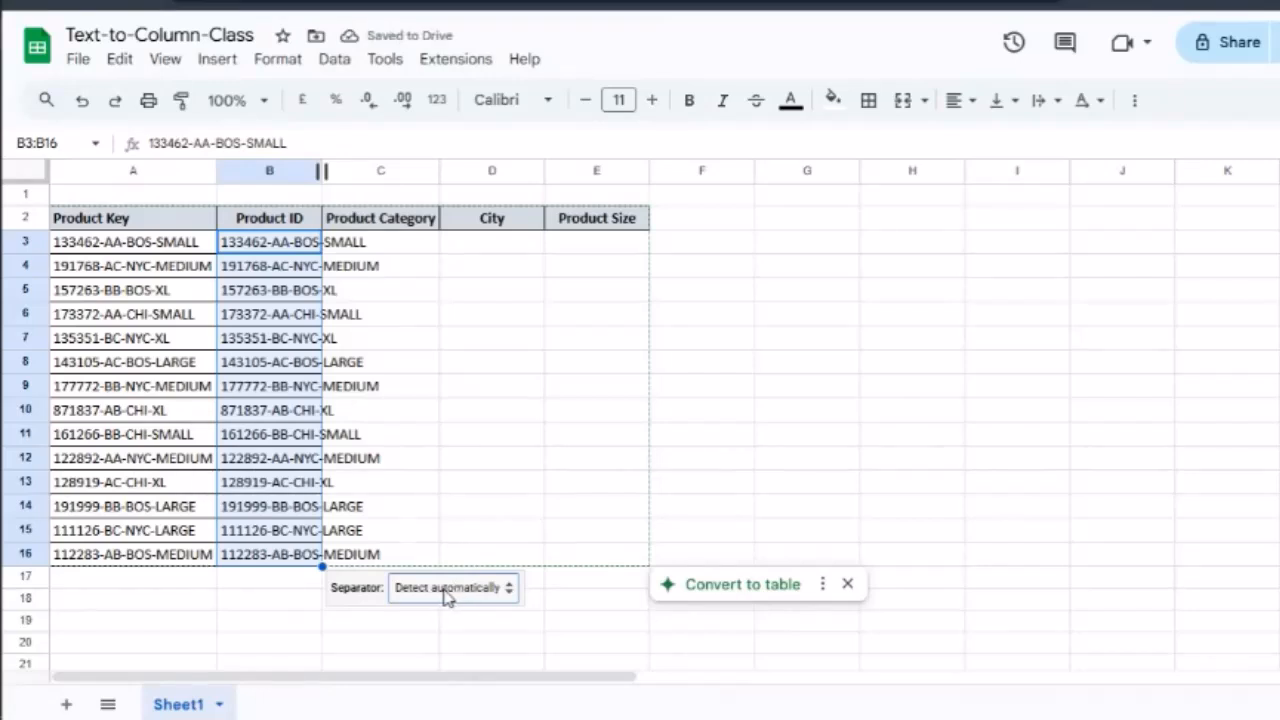
{"action": "left_click", "coordinate": [447, 590]}
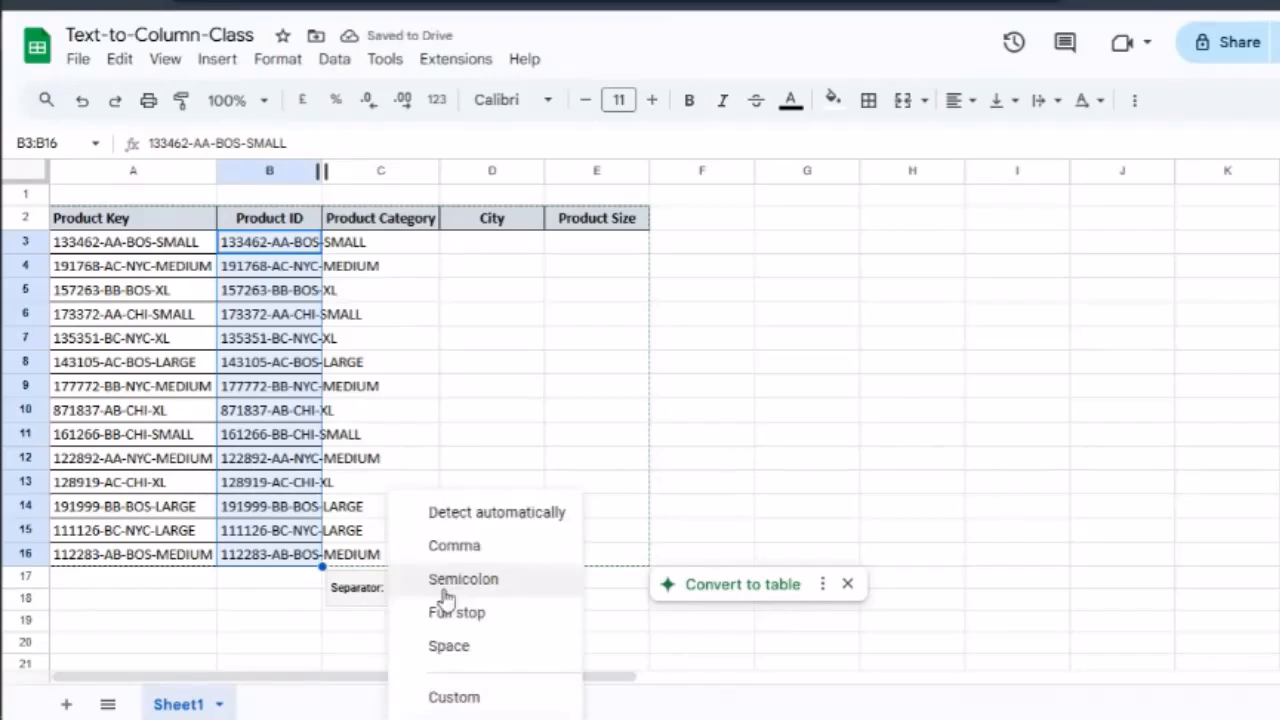
{"action": "left_click", "coordinate": [455, 698]}
{"action": "type", "text": "-"}
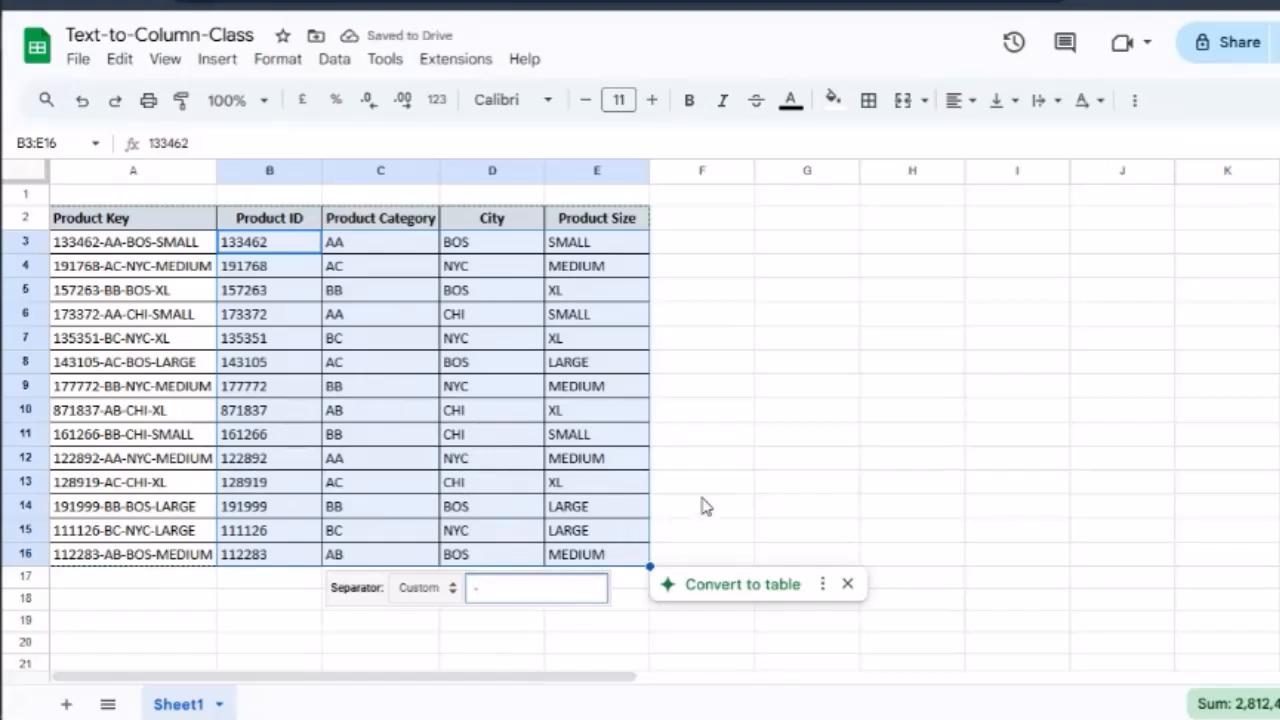
{"action": "left_click", "coordinate": [741, 490]}
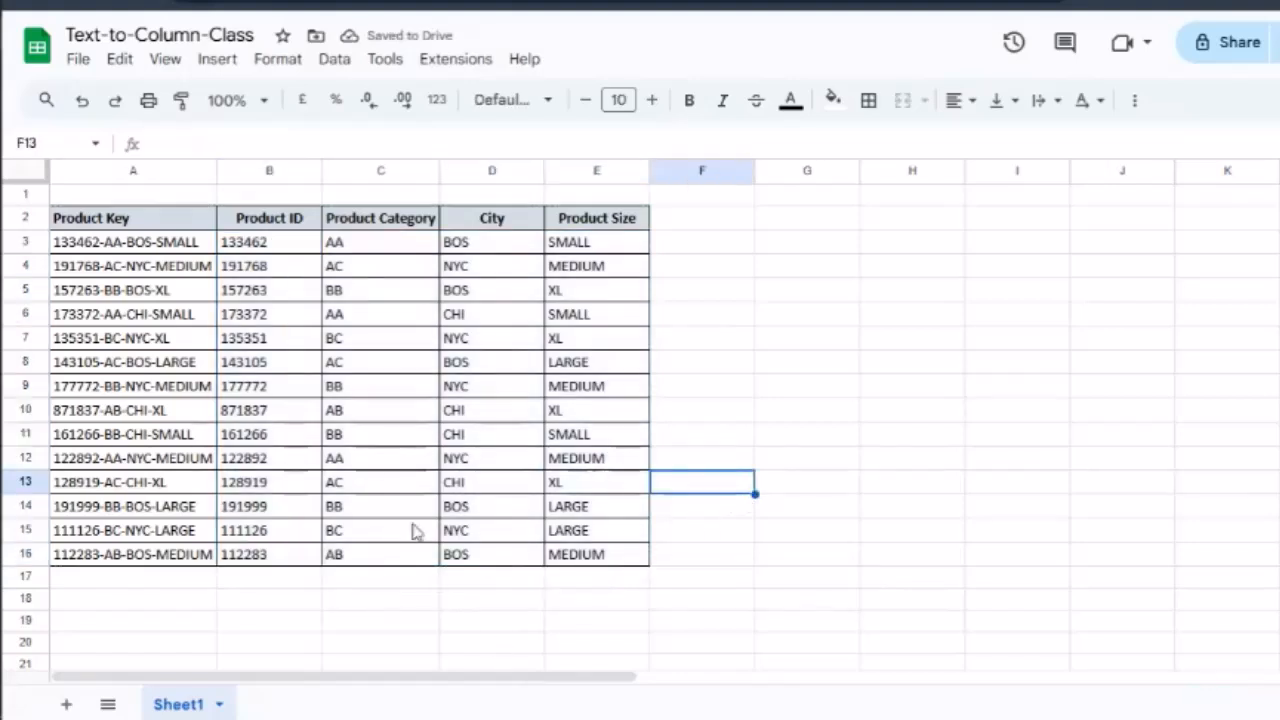
{"action": "left_click", "coordinate": [252, 248]}
{"action": "left_click_drag", "start_coordinate": [452, 420], "coordinate": [620, 567]}
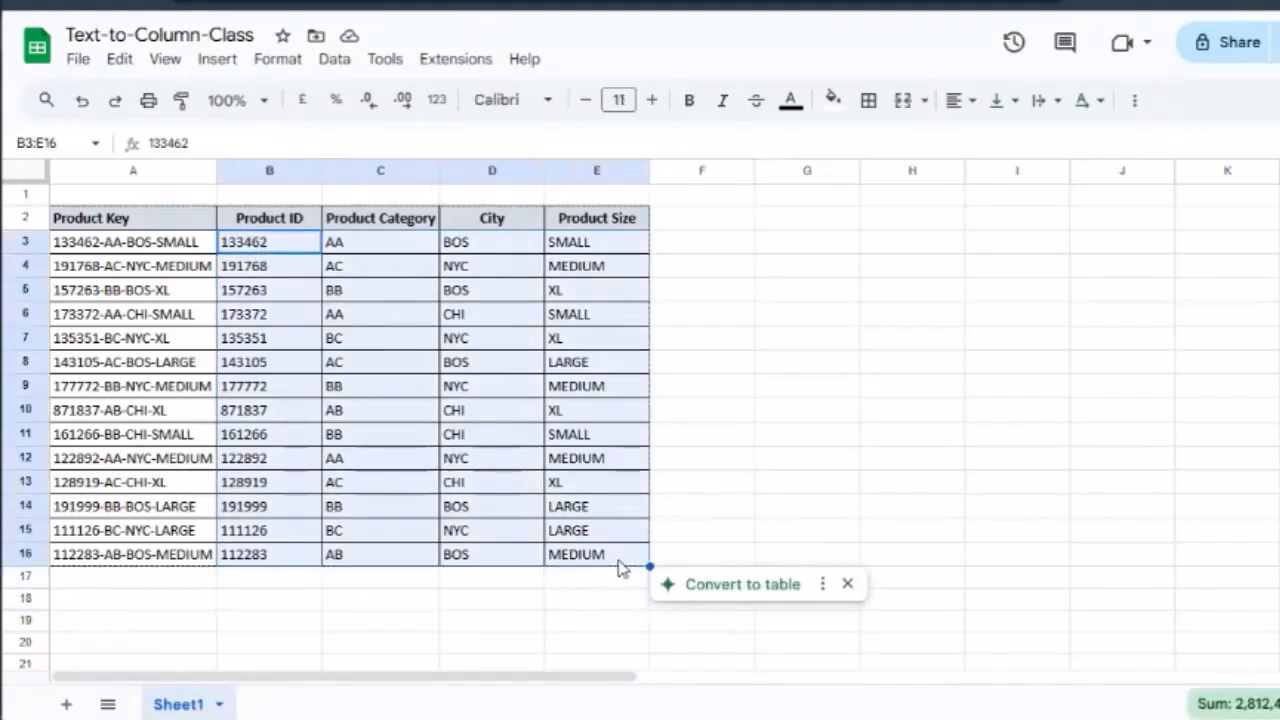
{"action": "left_click", "coordinate": [677, 327]}
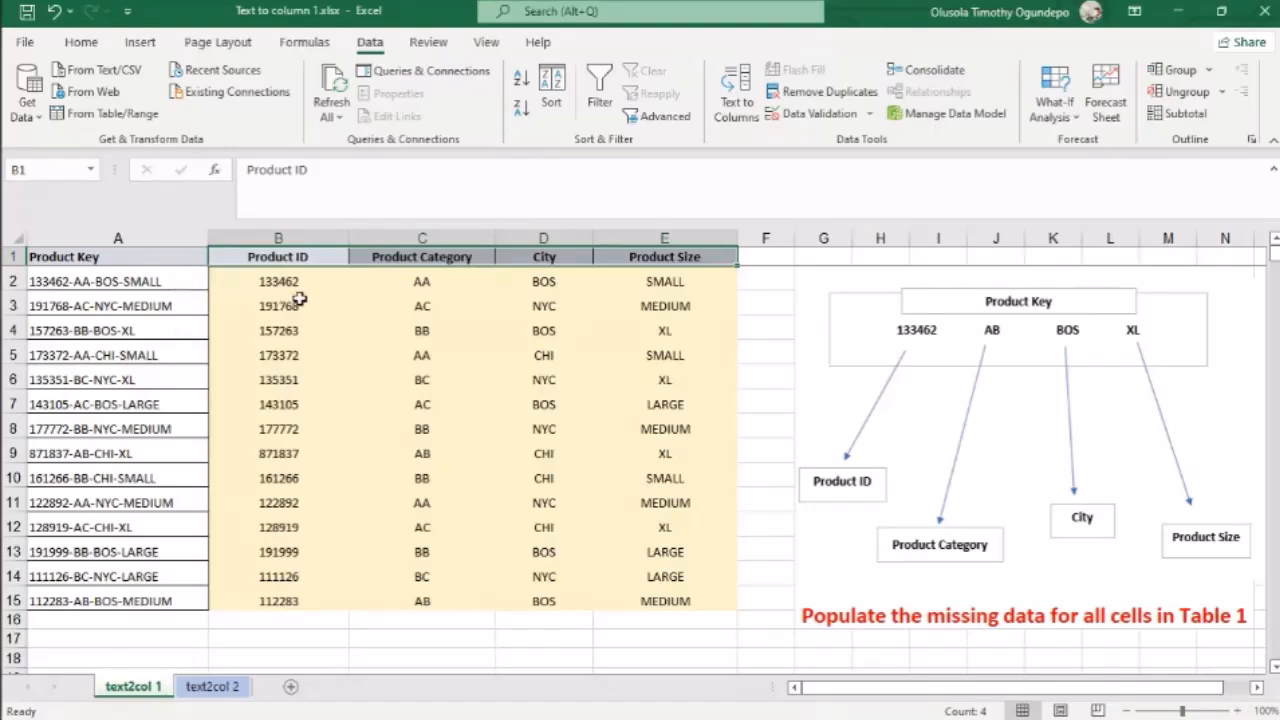
Open the text2col 2 sheet and read the instruction and the Kind of abuse column.
{"action": "key", "text": "ctrl+Page_Down"}
{"action": "scroll", "coordinate": [492, 501], "scroll_direction": "right", "scroll_amount": 4}
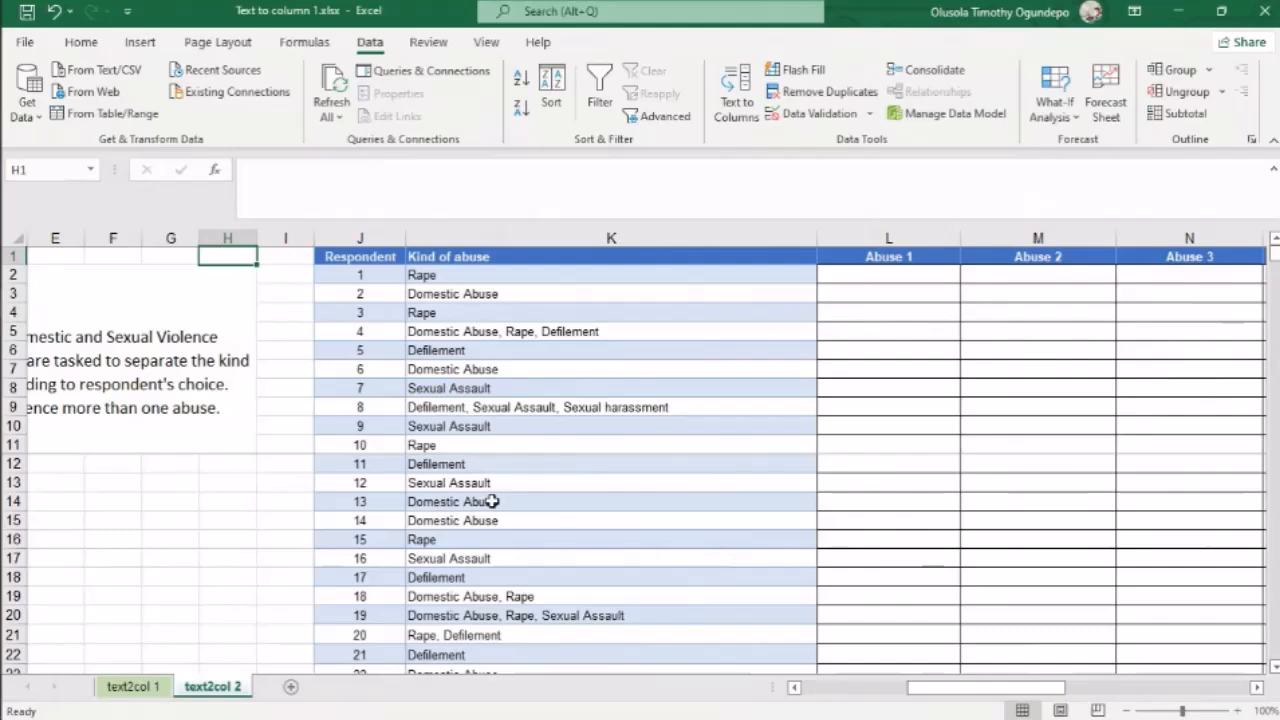
{"action": "left_click", "coordinate": [447, 281]}
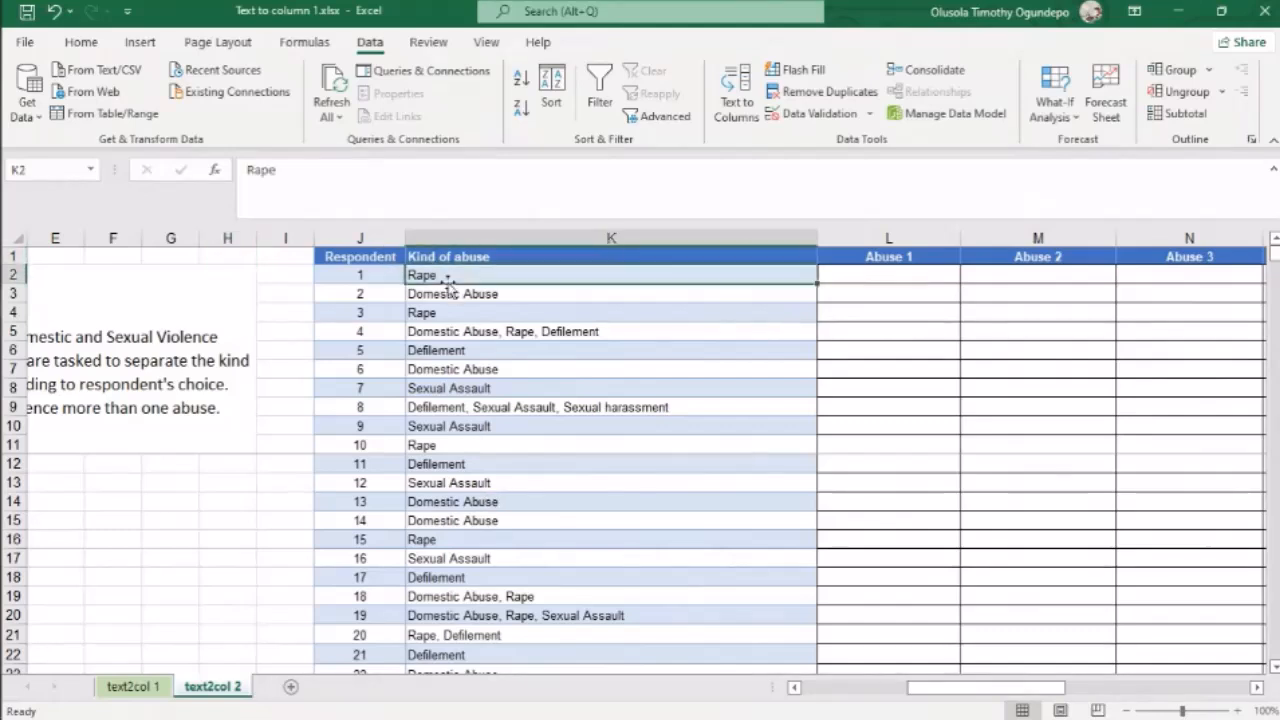
{"action": "scroll", "coordinate": [476, 505], "scroll_direction": "right", "scroll_amount": 2}
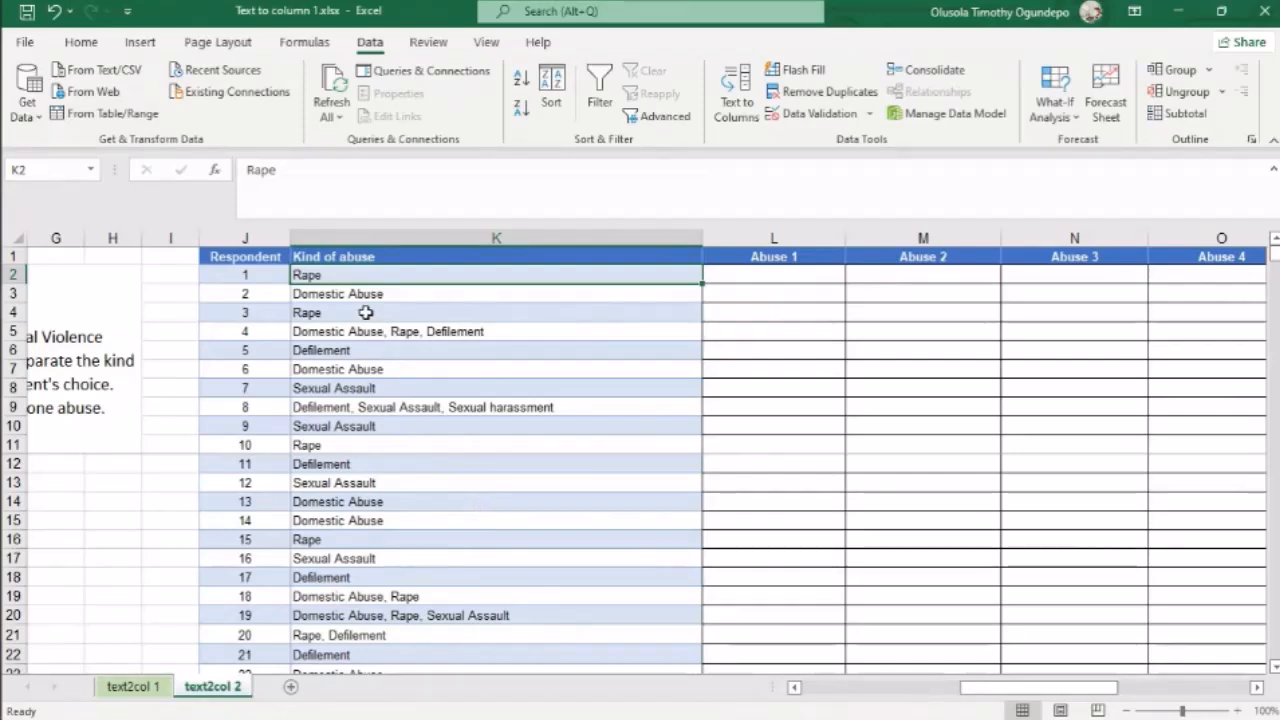
{"action": "scroll", "coordinate": [353, 414], "scroll_direction": "left", "scroll_amount": 3}
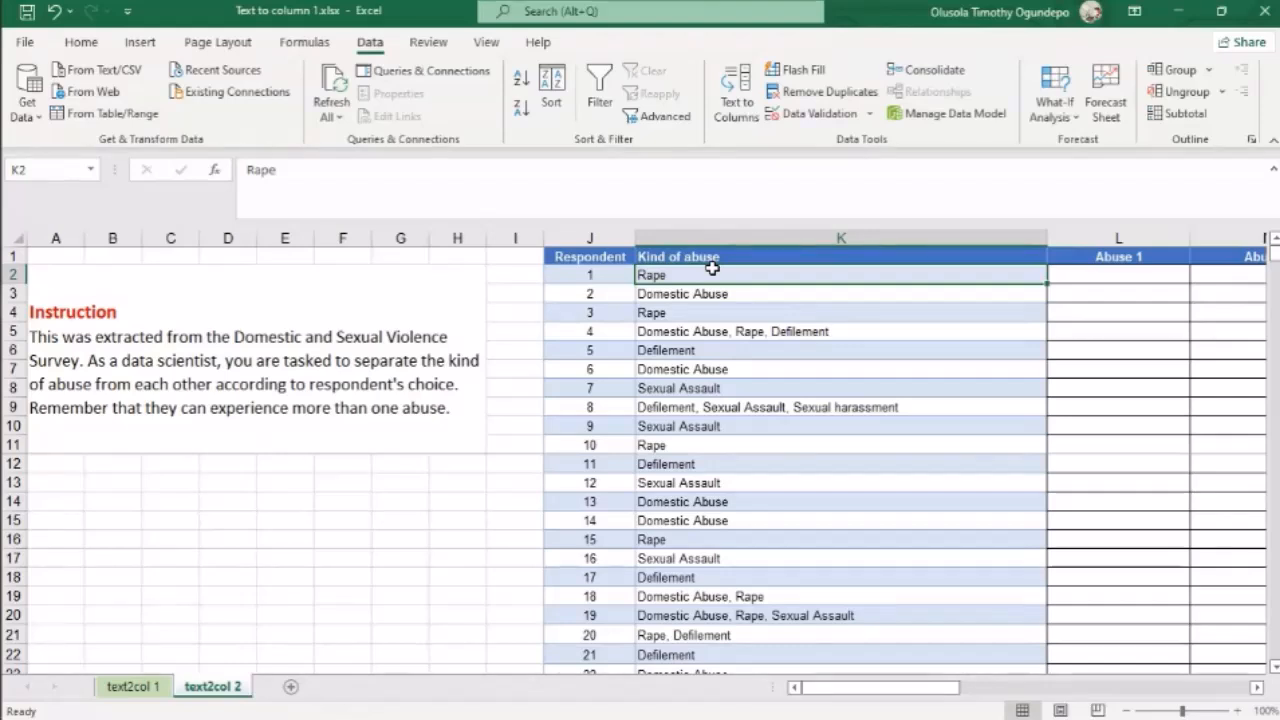
{"action": "left_click", "coordinate": [667, 294]}
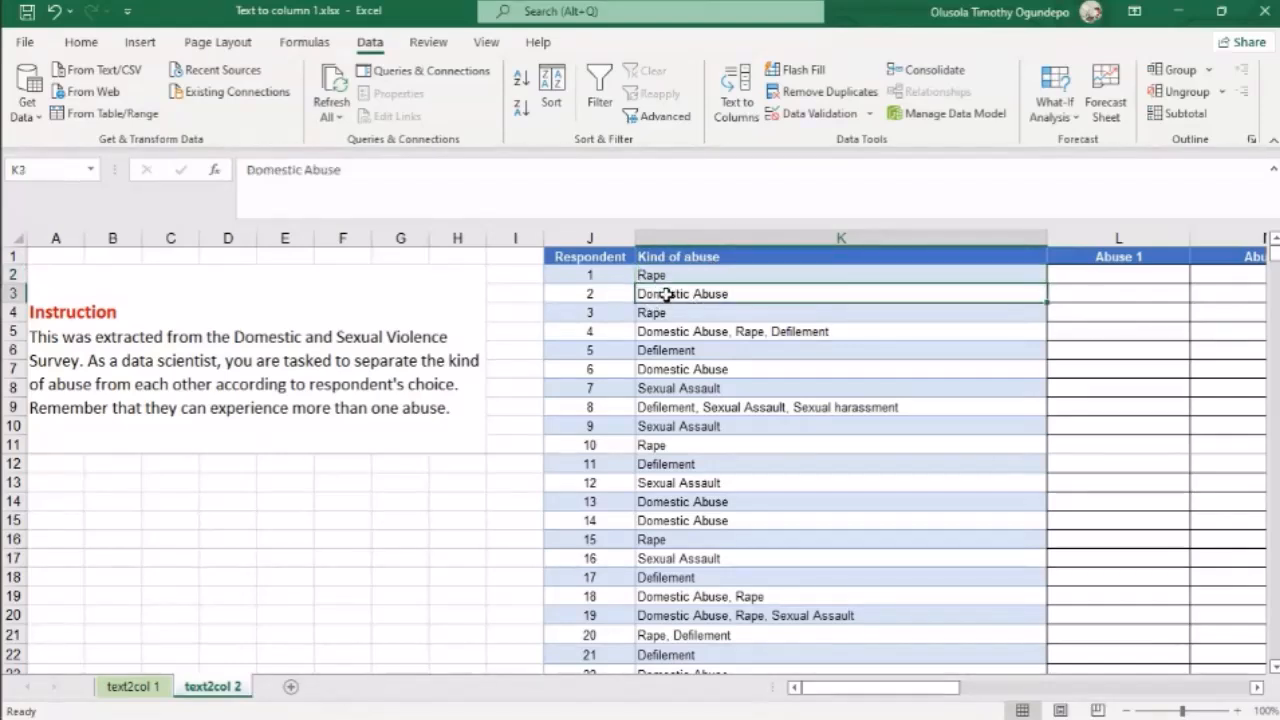
{"action": "key", "text": "Up"}
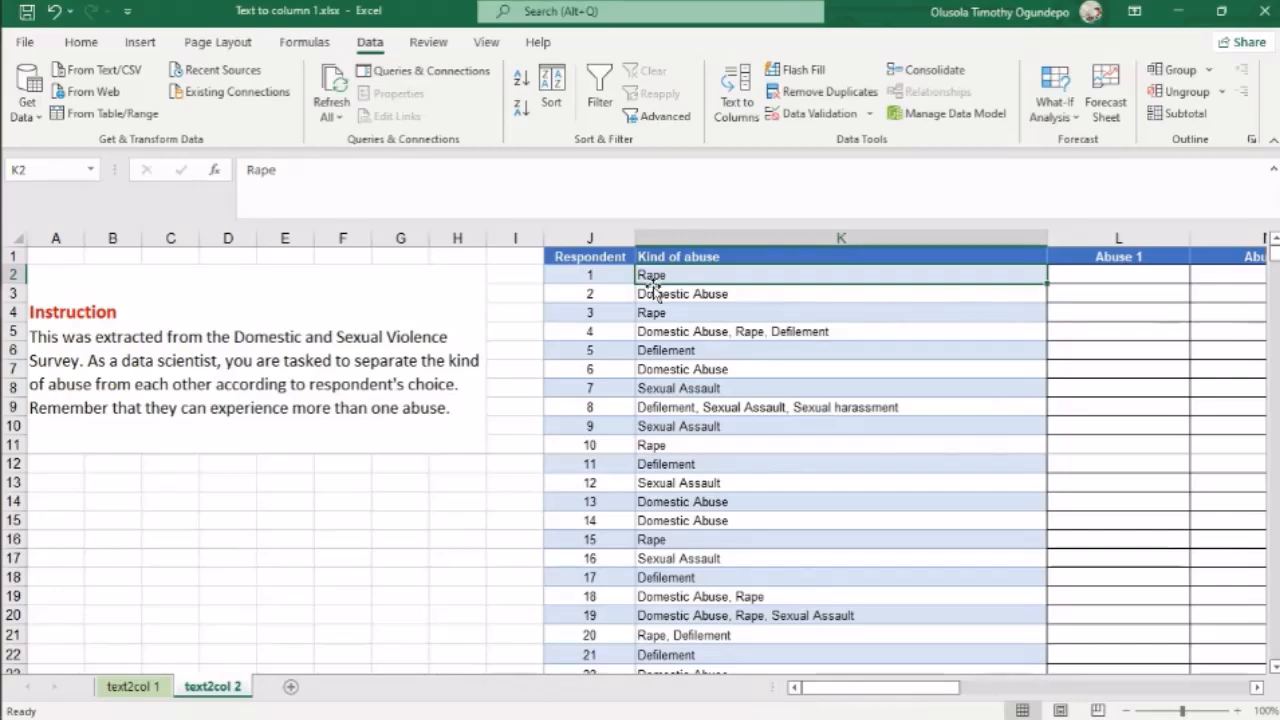
Look across the Abuse 1 to Abuse 5 and Number of abuses columns along row 2.
{"action": "key", "text": "Right"}
{"action": "key", "text": "Right"}
{"action": "key", "text": "Right"}
{"action": "key", "text": "Right"}
{"action": "key", "text": "Right"}
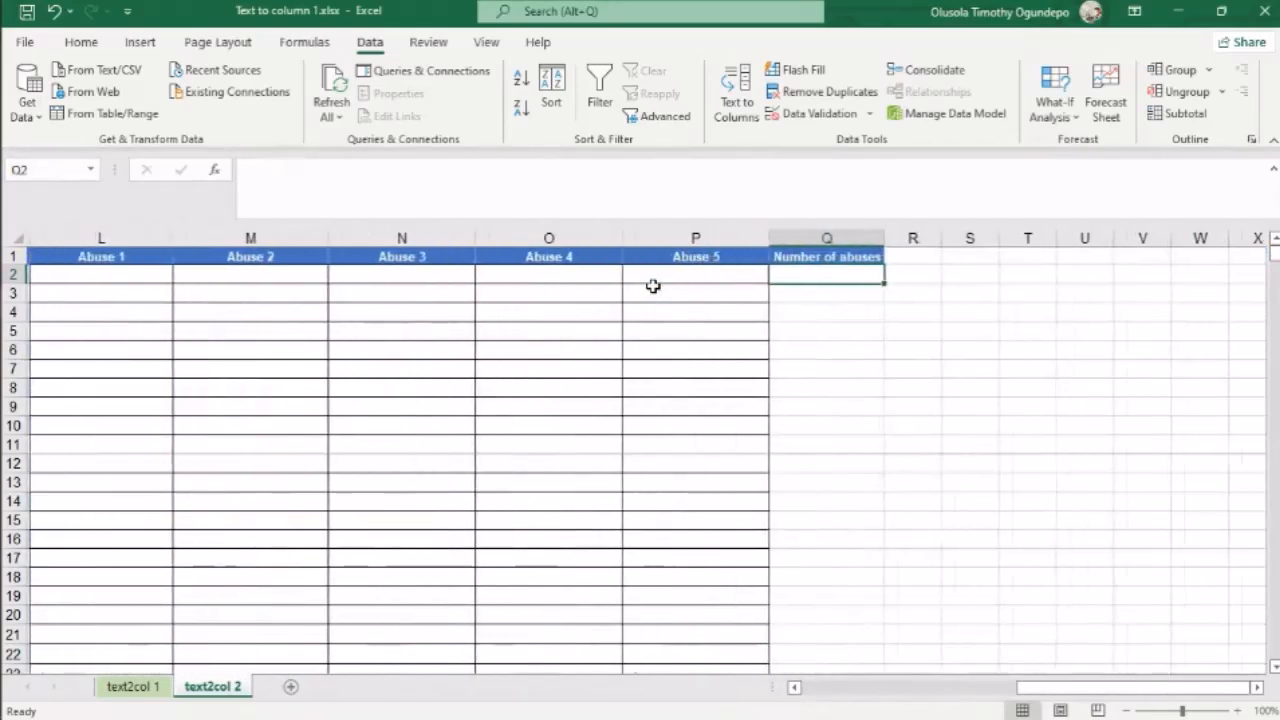
{"action": "key", "text": "Left"}
{"action": "key", "text": "Left"}
{"action": "key", "text": "Left"}
{"action": "key", "text": "Left"}
{"action": "key", "text": "Left"}
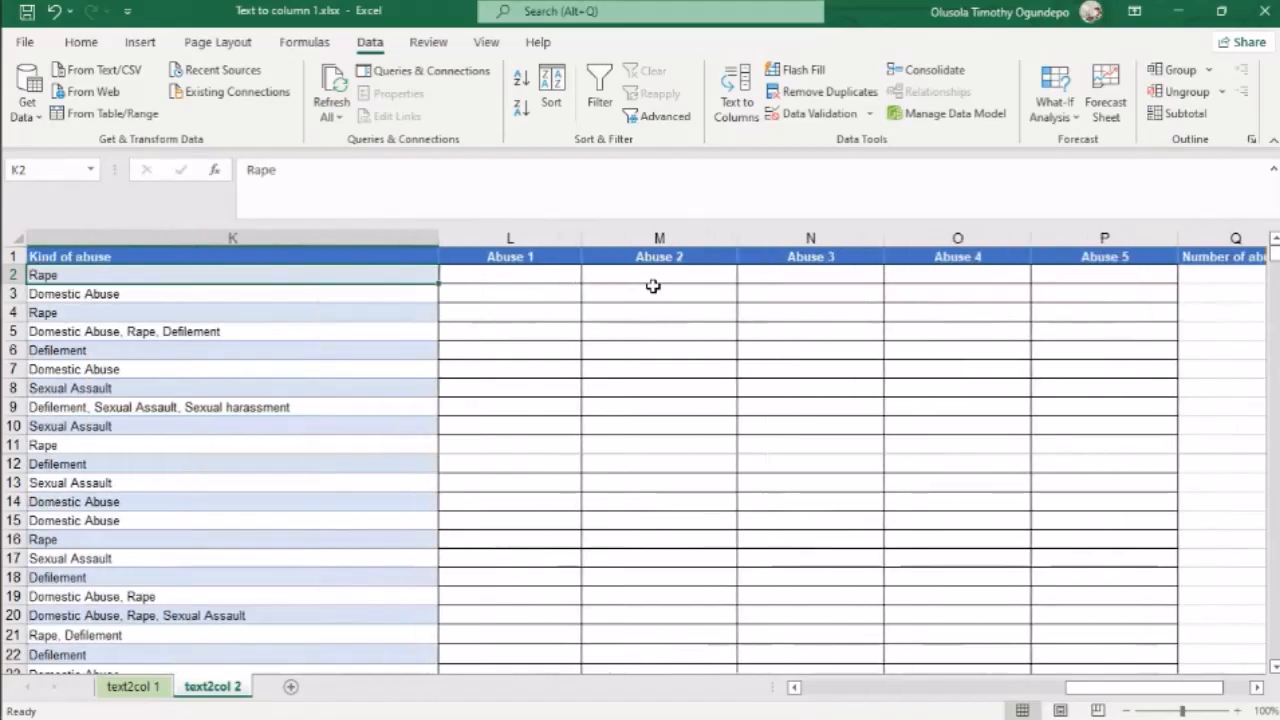
{"action": "key", "text": "Right"}
{"action": "key", "text": "Right"}
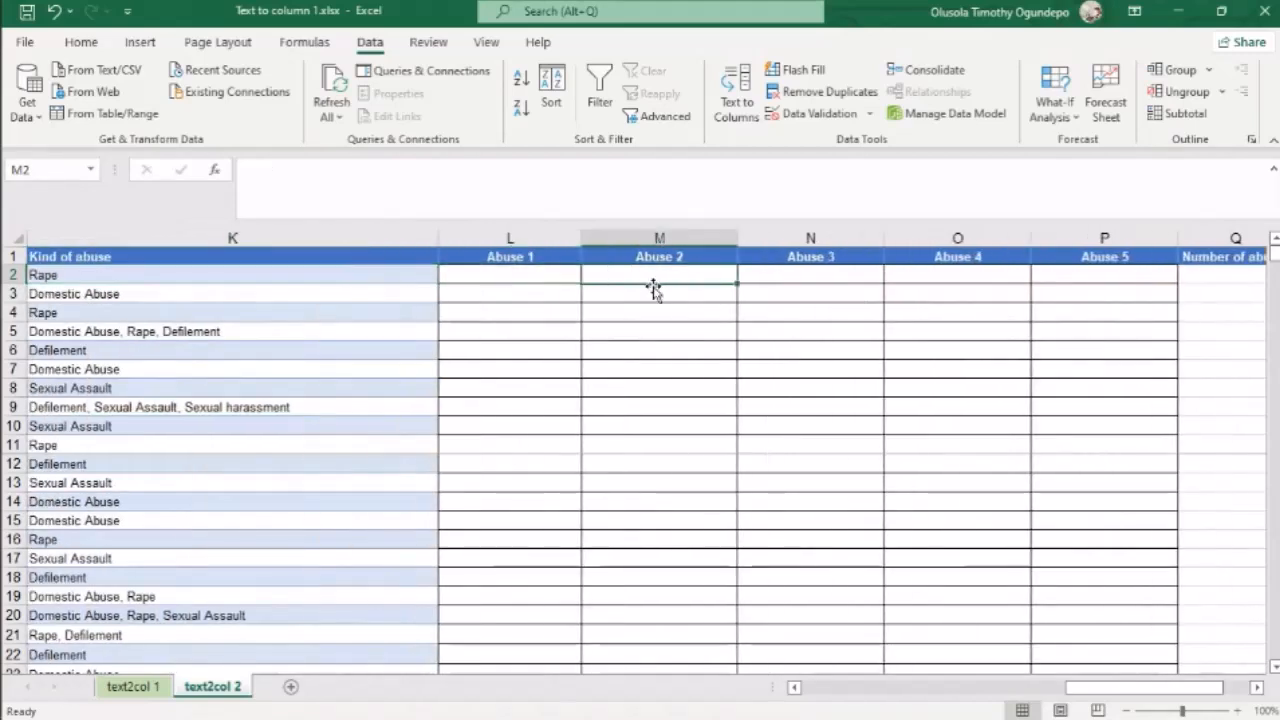
{"action": "key", "text": "Right"}
{"action": "key", "text": "Right"}
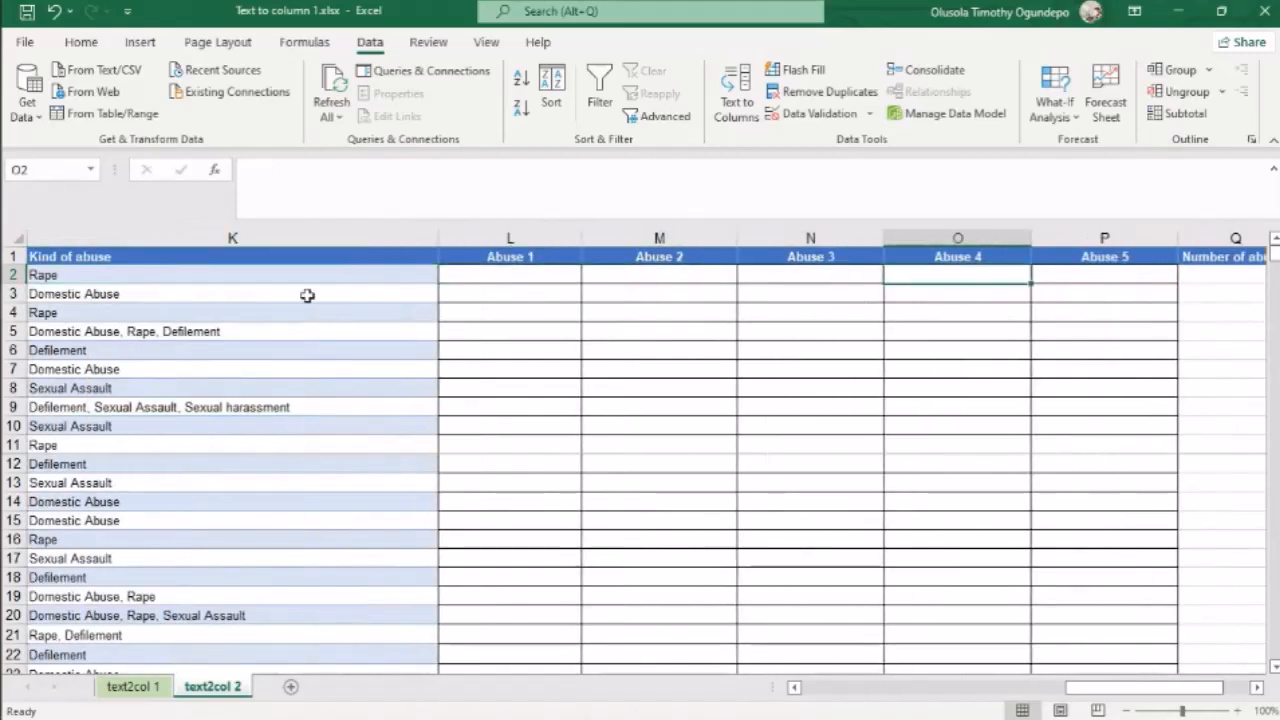
Set up Text to Columns for the Kind of abuse entries in K2:K352 as delimited data with Comma as the delimiter.
{"action": "scroll", "coordinate": [306, 294], "scroll_direction": "left", "scroll_amount": 2}
{"action": "left_click", "coordinate": [254, 274]}
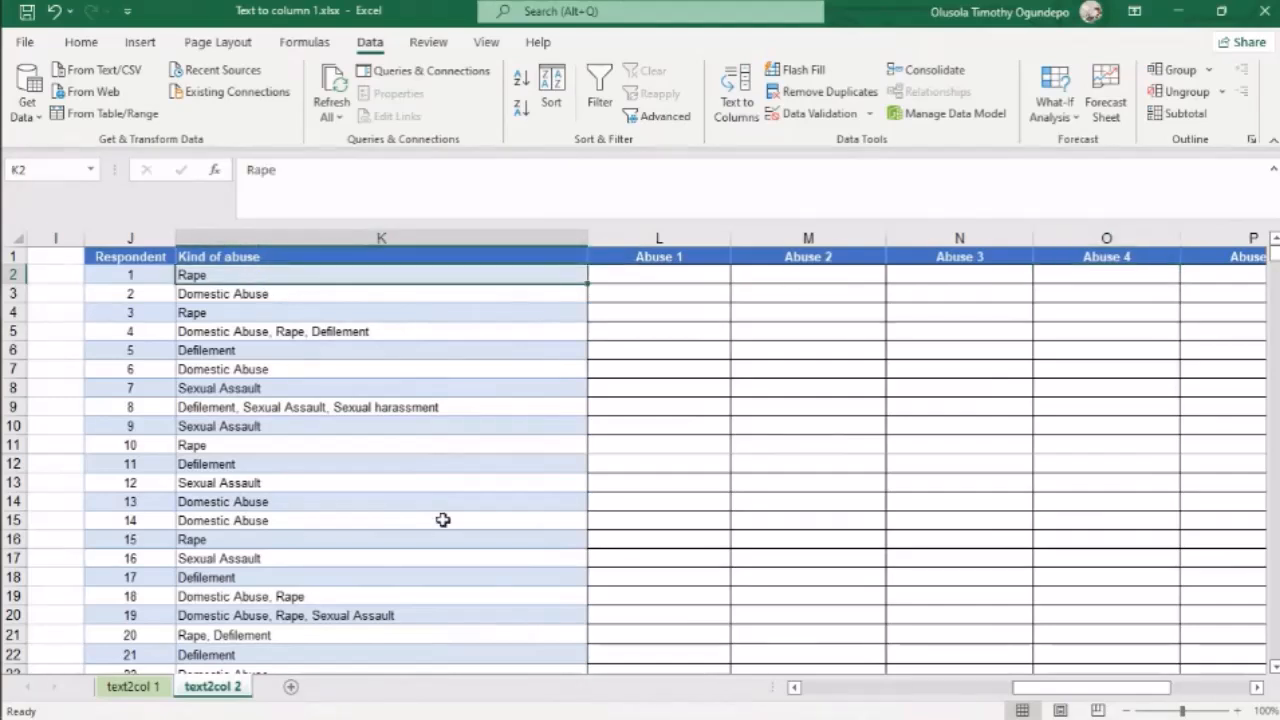
{"action": "key", "text": "ctrl+shift+Down"}
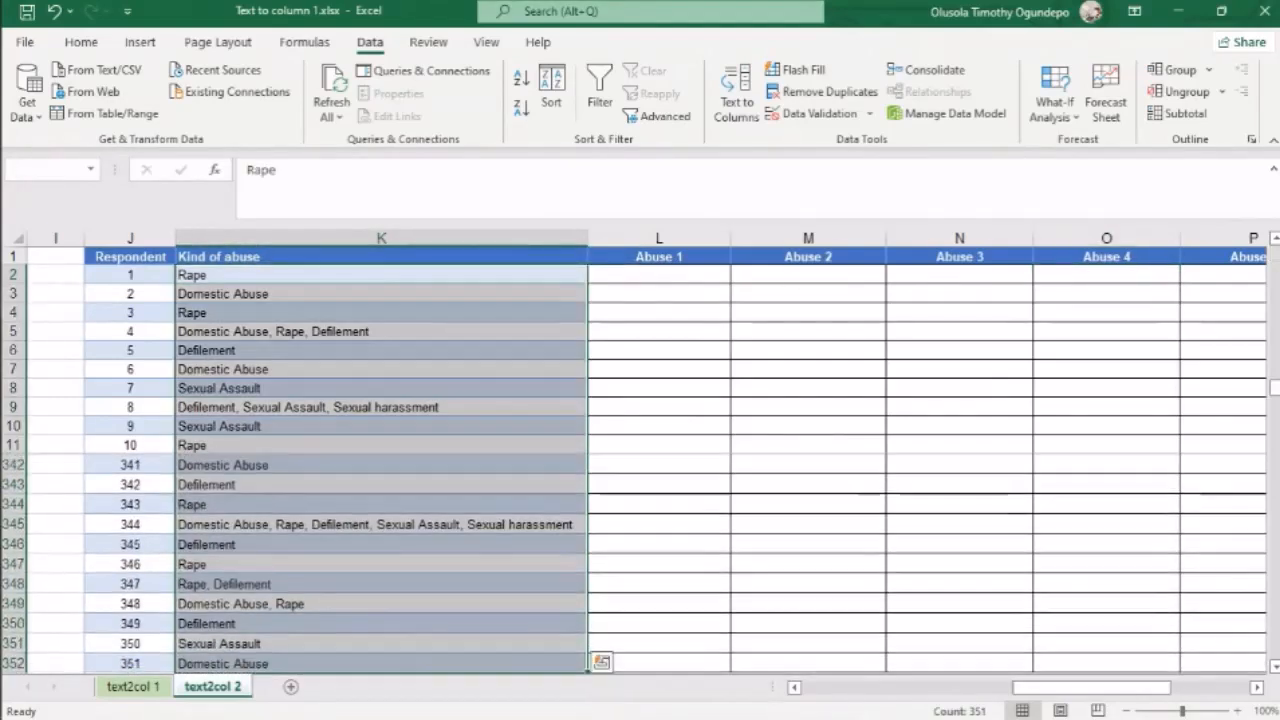
{"action": "key", "text": "ctrl+Up"}
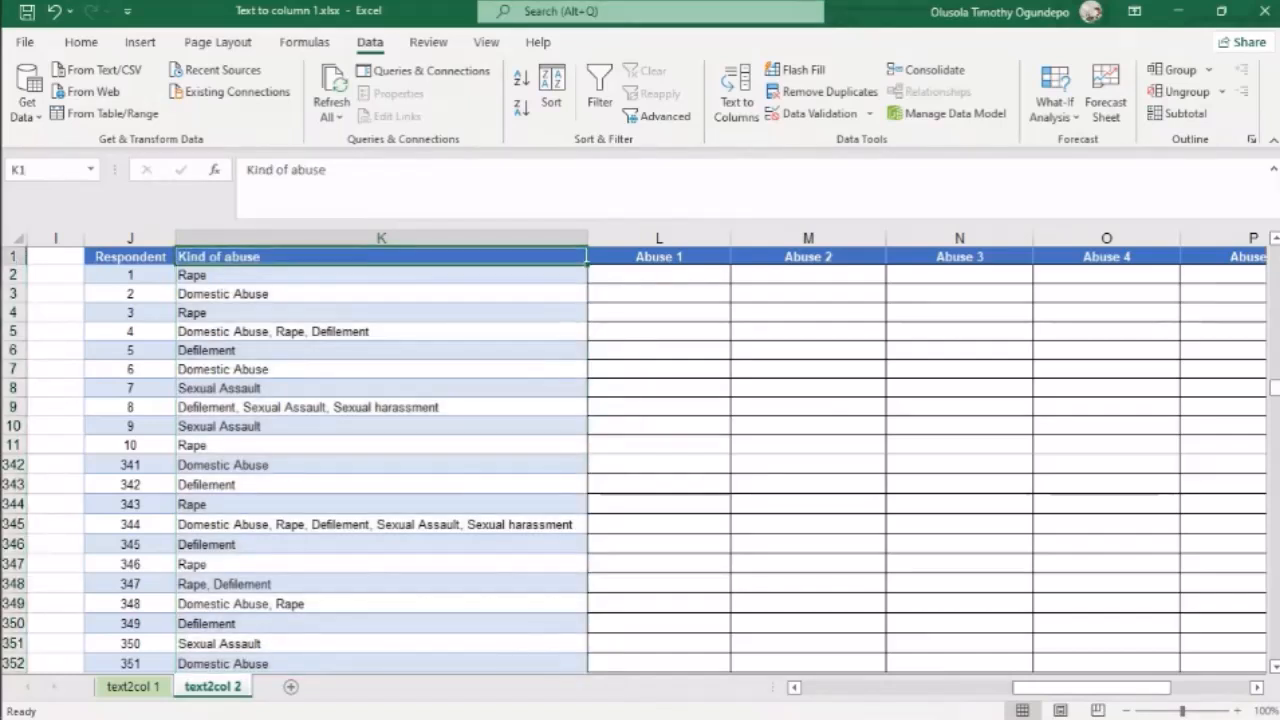
{"action": "key", "text": "Down"}
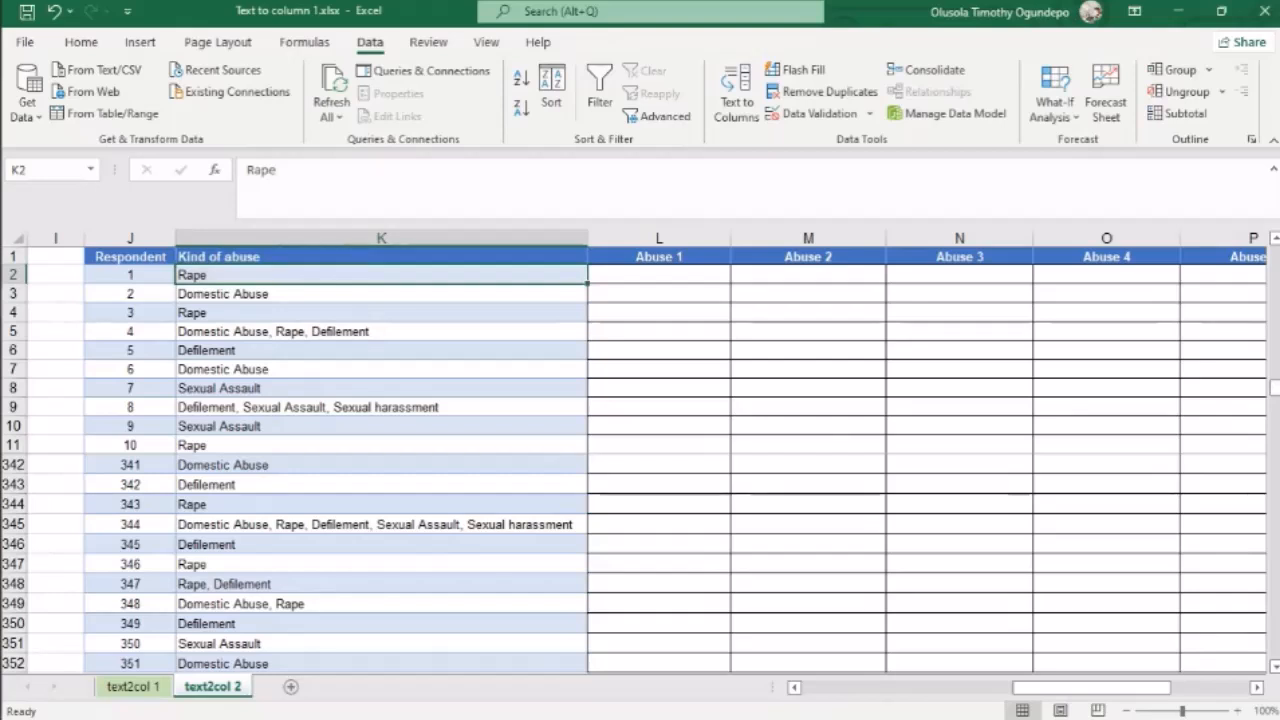
{"action": "key", "text": "ctrl+shift+Down"}
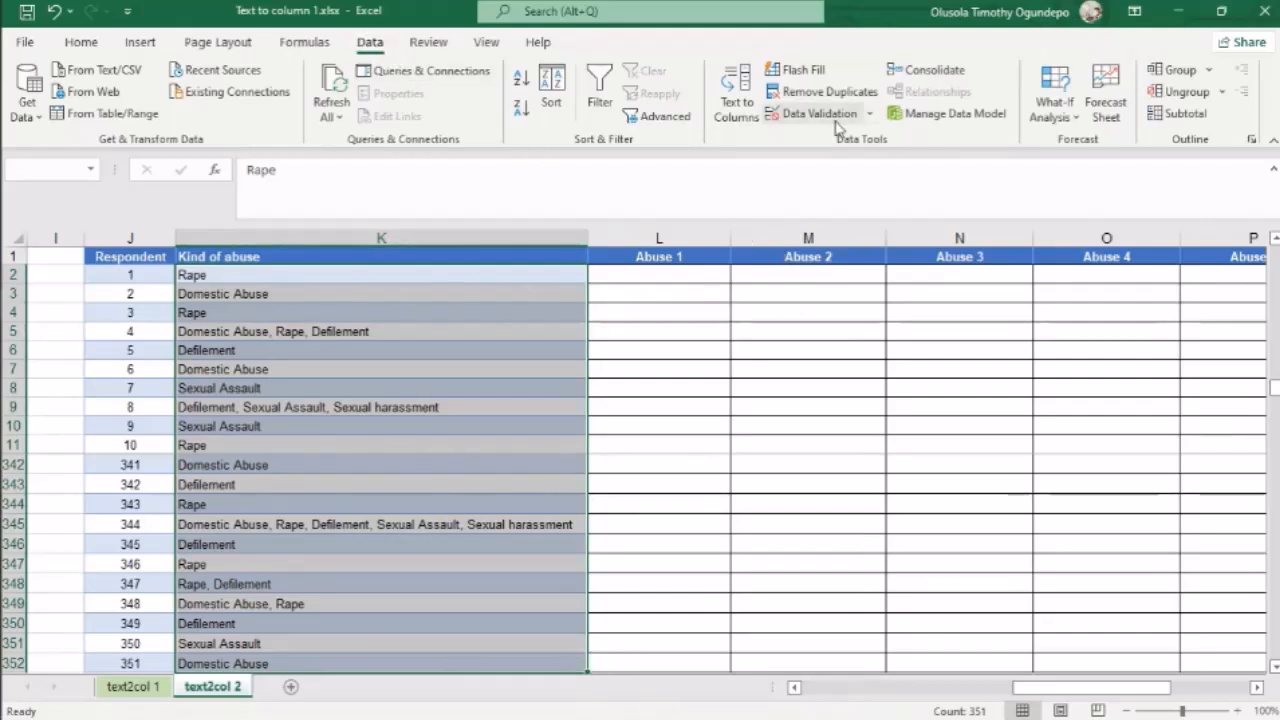
{"action": "left_click", "coordinate": [737, 110]}
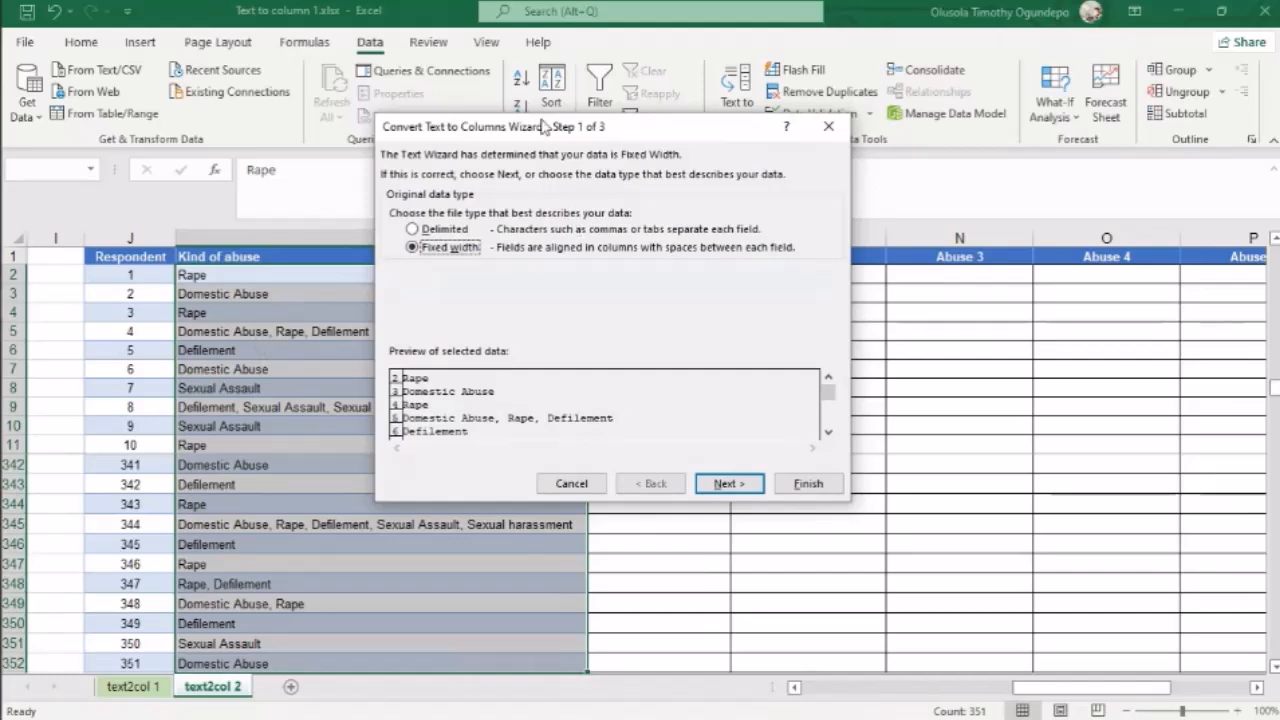
{"action": "left_click_drag", "start_coordinate": [546, 126], "coordinate": [822, 145]}
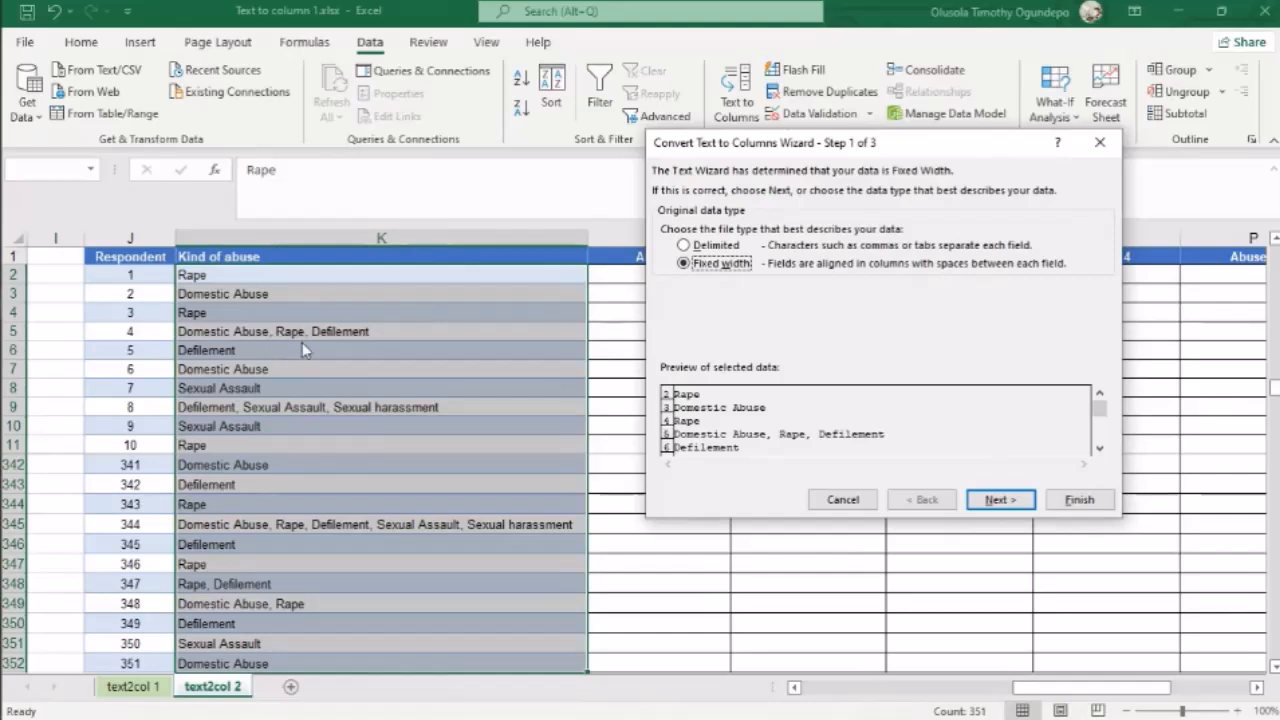
{"action": "left_click", "coordinate": [704, 250]}
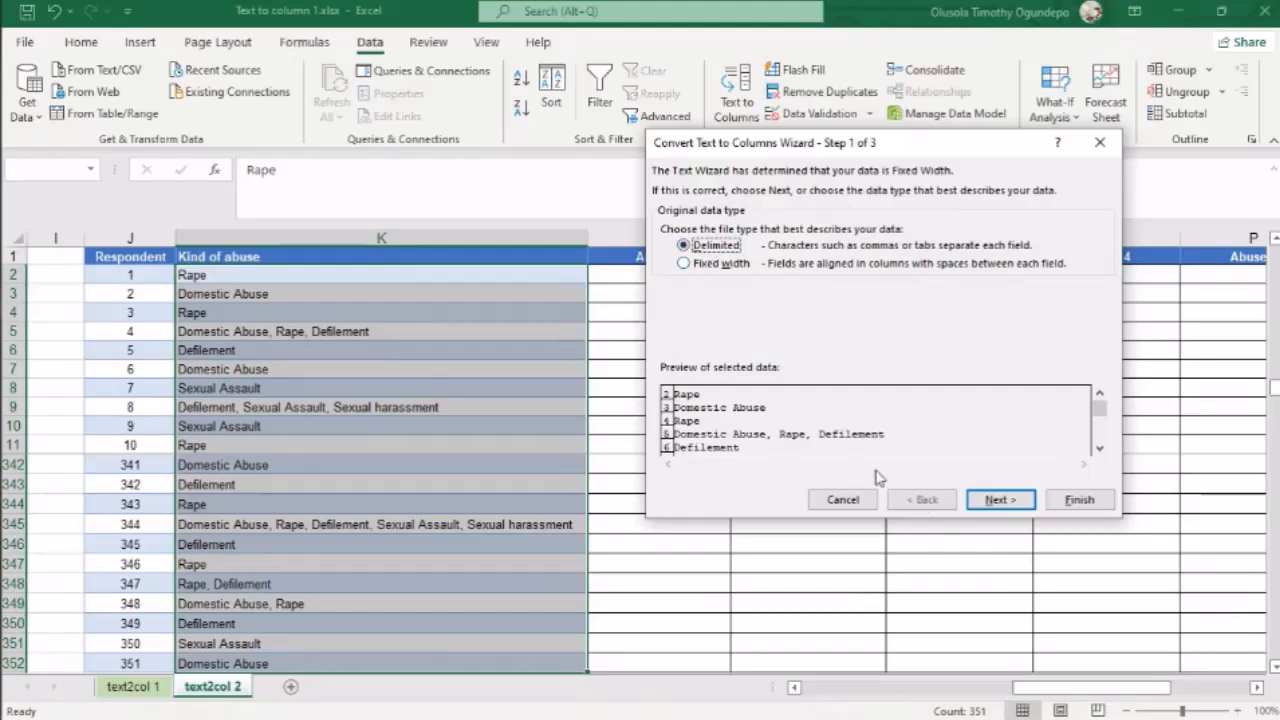
{"action": "left_click", "coordinate": [995, 500]}
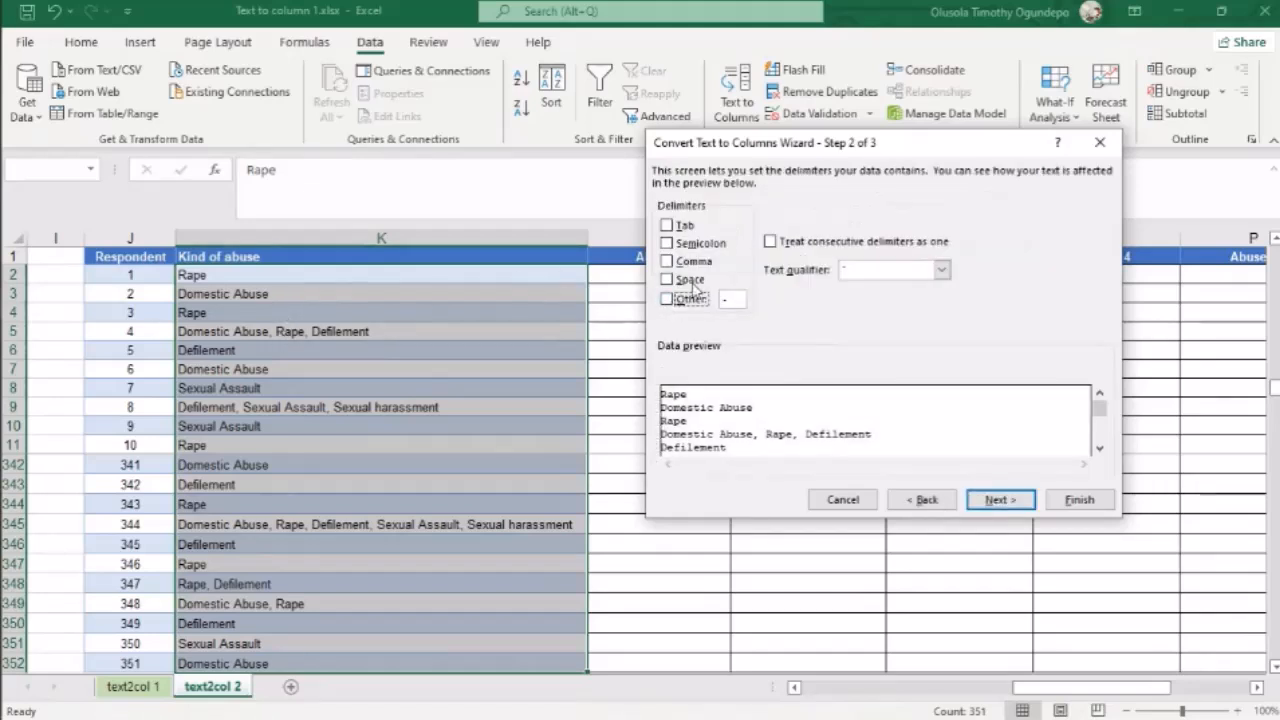
{"action": "left_click", "coordinate": [667, 262]}
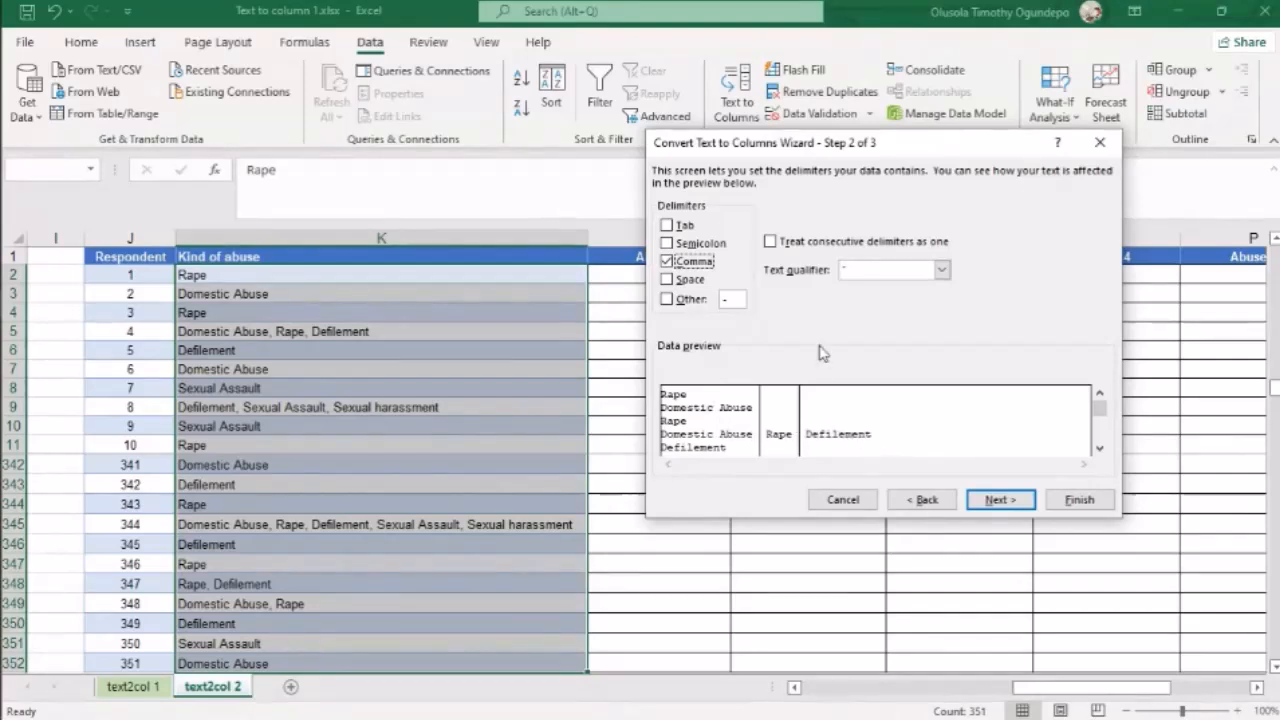
Set the split's destination to L2 under Abuse 1 and finish the conversion, allowing existing data to be replaced.
{"action": "left_click", "coordinate": [1000, 499]}
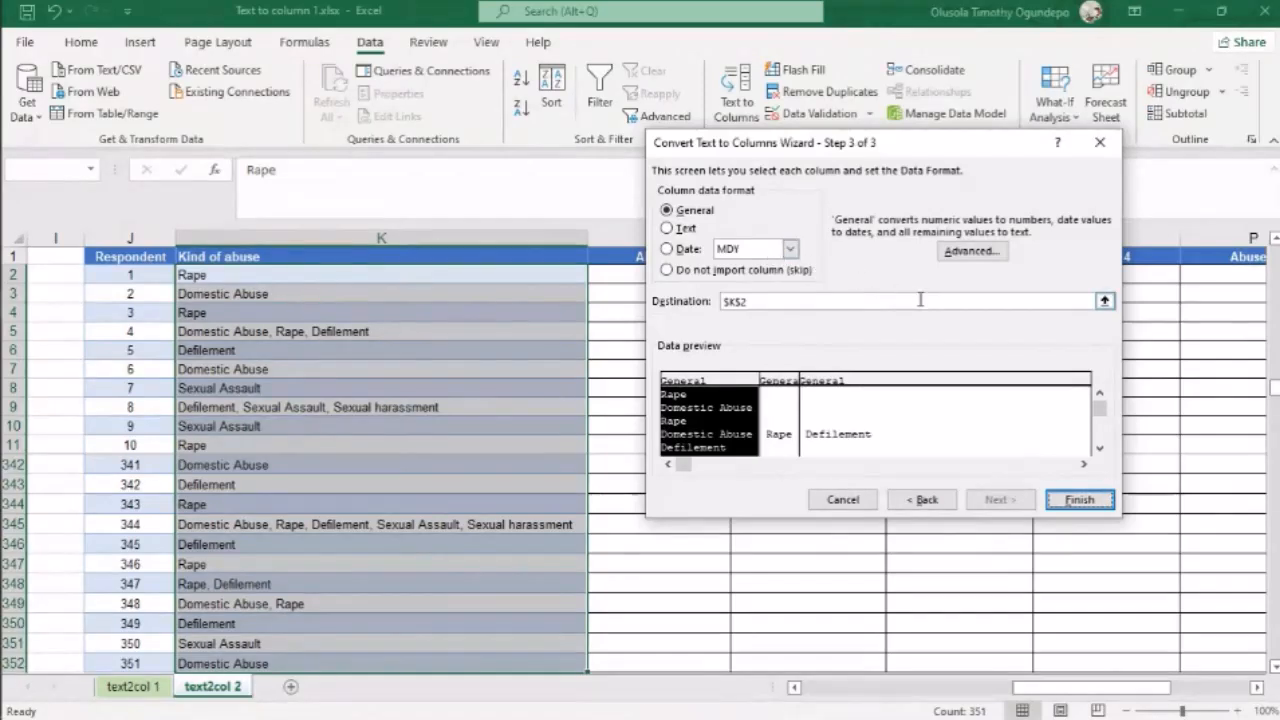
{"action": "left_click", "coordinate": [1104, 302]}
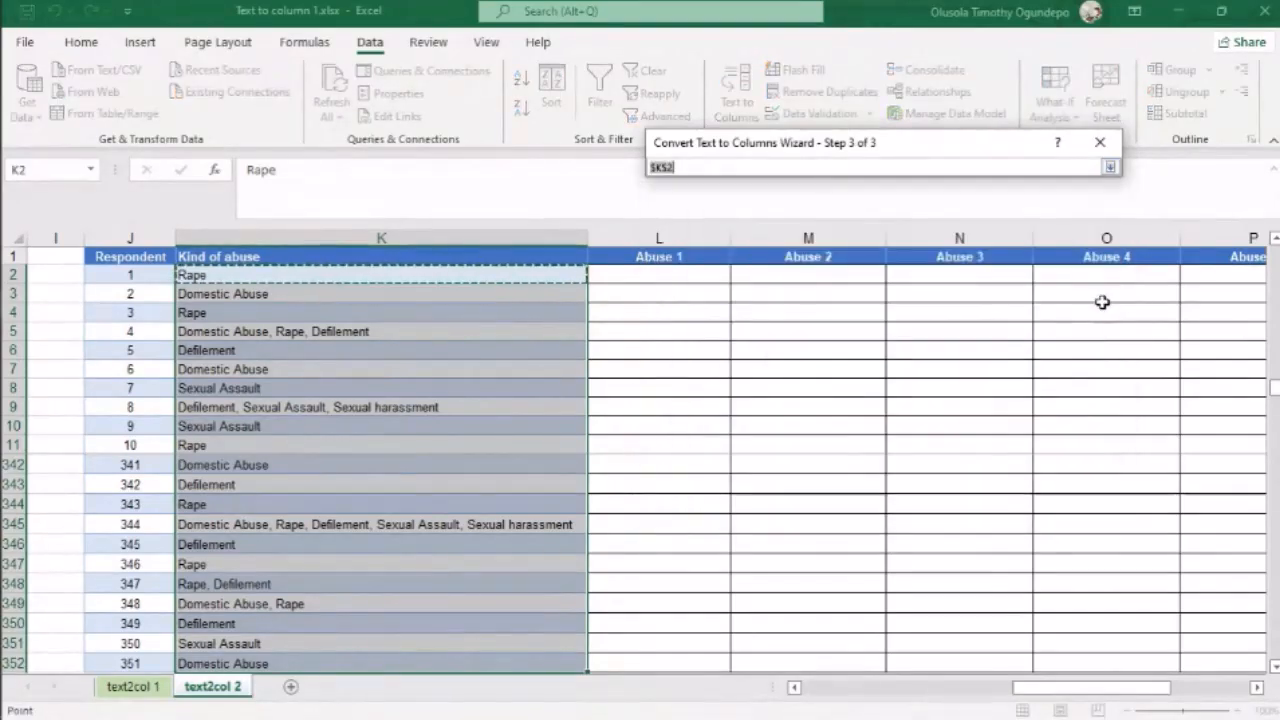
{"action": "left_click", "coordinate": [646, 272]}
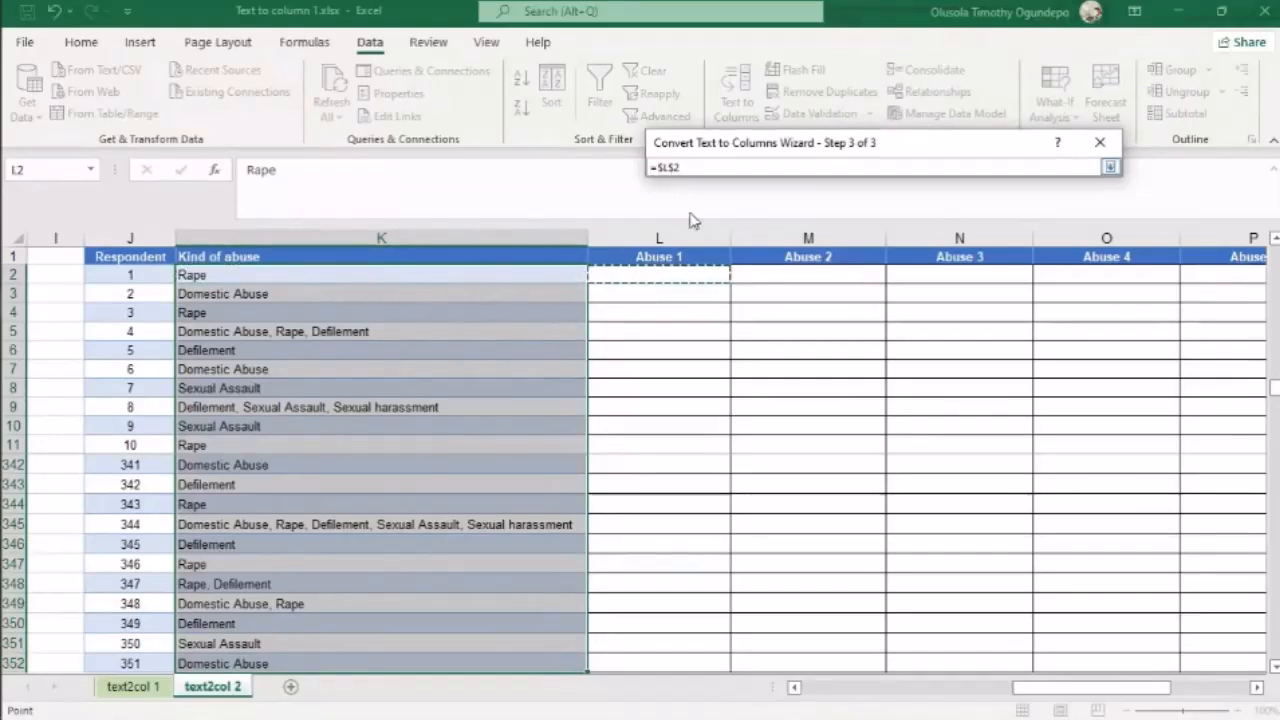
{"action": "key", "text": "Return"}
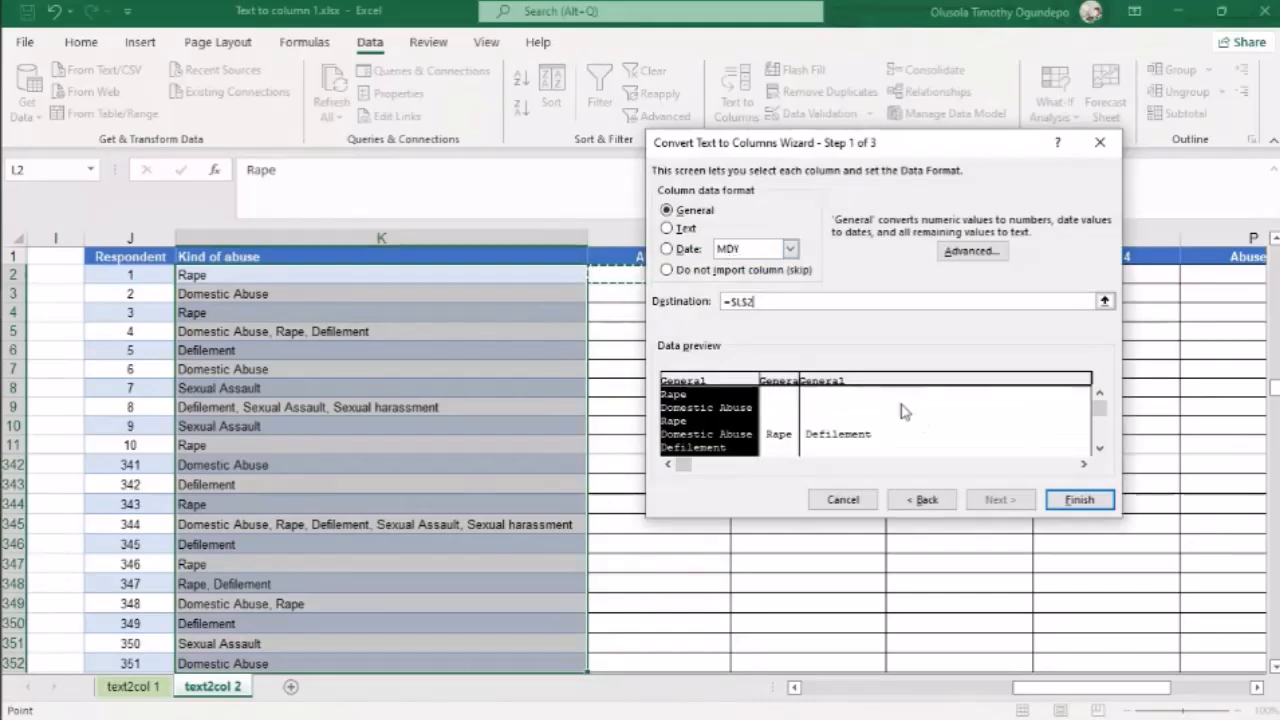
{"action": "left_click", "coordinate": [1102, 502]}
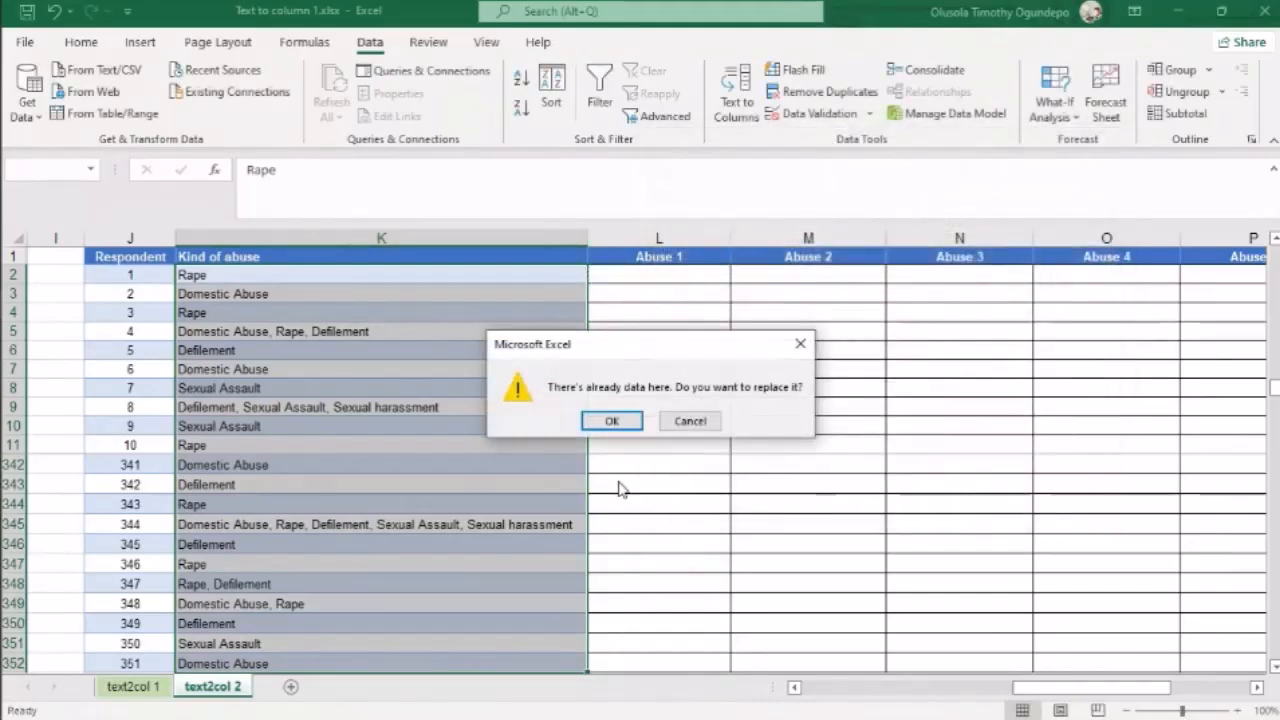
{"action": "left_click", "coordinate": [611, 421]}
{"action": "scroll", "coordinate": [771, 511], "scroll_direction": "right", "scroll_amount": 2}
{"action": "scroll", "coordinate": [771, 511], "scroll_direction": "left", "scroll_amount": 3}
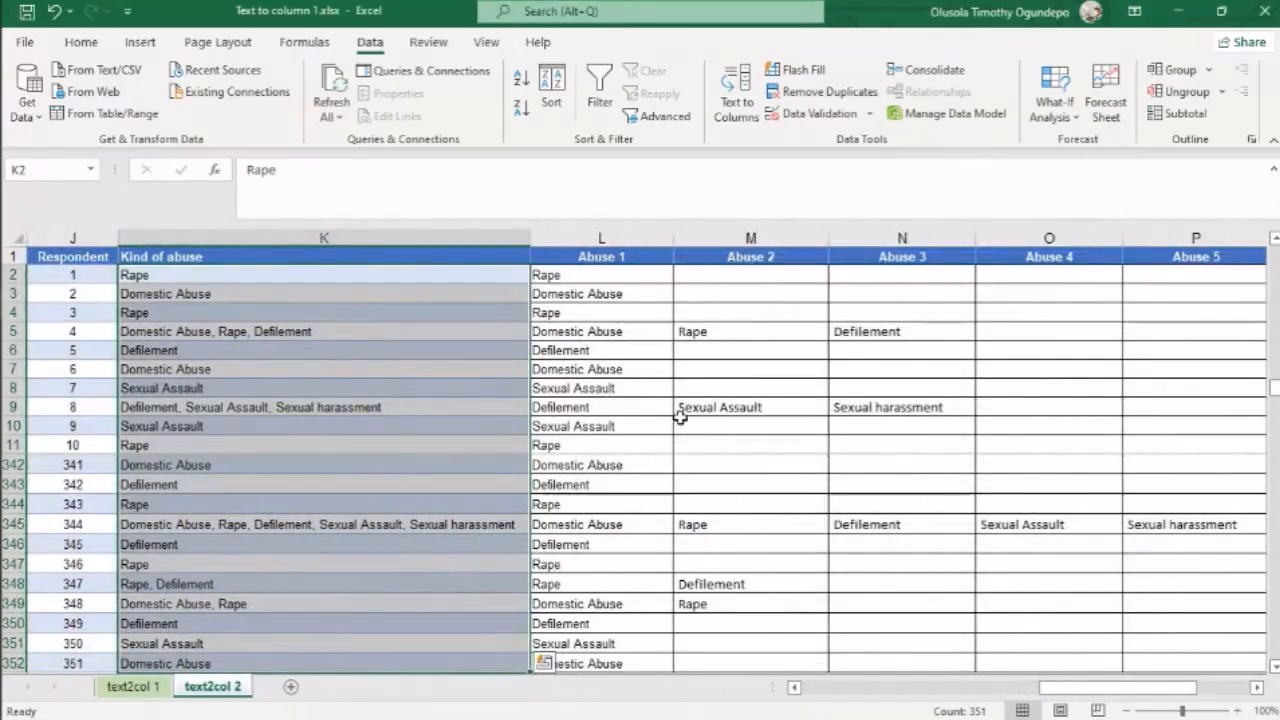
Copy the Respondent and Kind of abuse columns with their headers, J1:K352.
{"action": "scroll", "coordinate": [730, 426], "scroll_direction": "left", "scroll_amount": 2}
{"action": "left_click", "coordinate": [400, 378]}
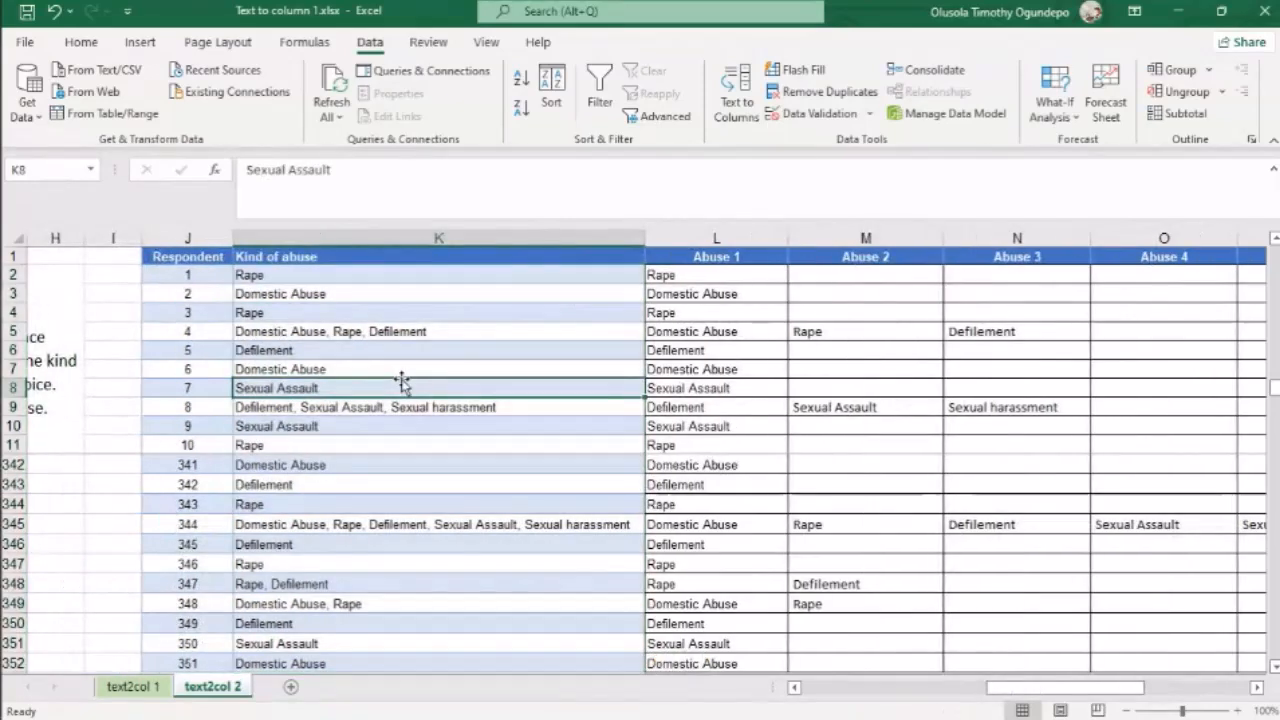
{"action": "left_click", "coordinate": [155, 256]}
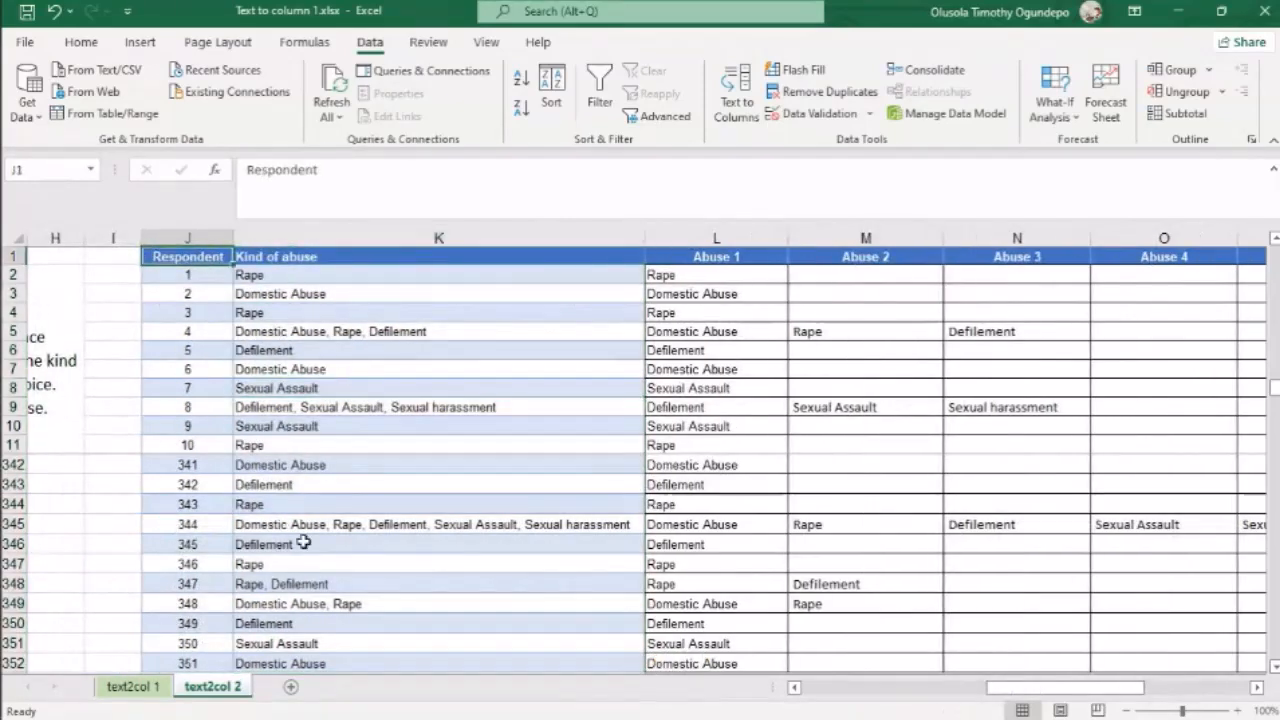
{"action": "key", "text": "shift+Right"}
{"action": "key", "text": "ctrl+shift+Down"}
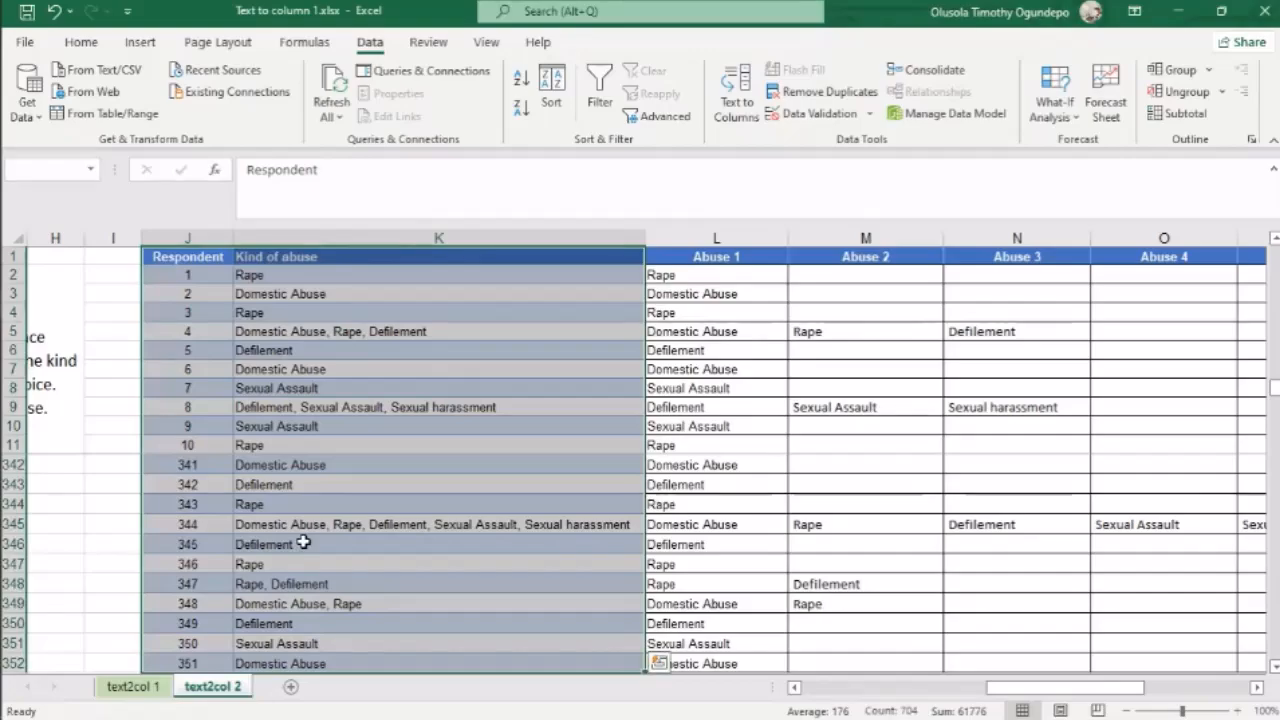
{"action": "key", "text": "ctrl+c"}
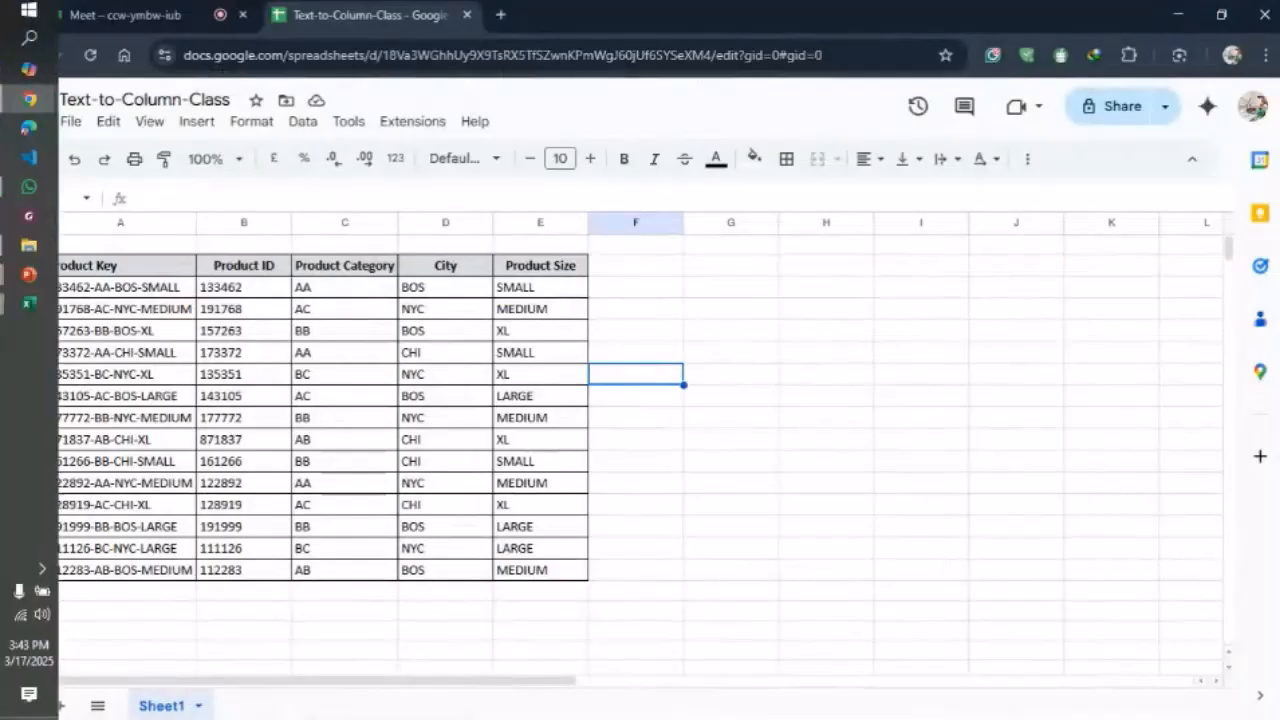
Switch to the Text-to-Column-Class spreadsheet in Google Sheets and rename Sheet1 as text-to-col-1.
{"action": "double_click", "coordinate": [182, 708]}
{"action": "key", "text": "BackSpace"}
{"action": "type", "text": "e"}
{"action": "type", "text": "ext"}
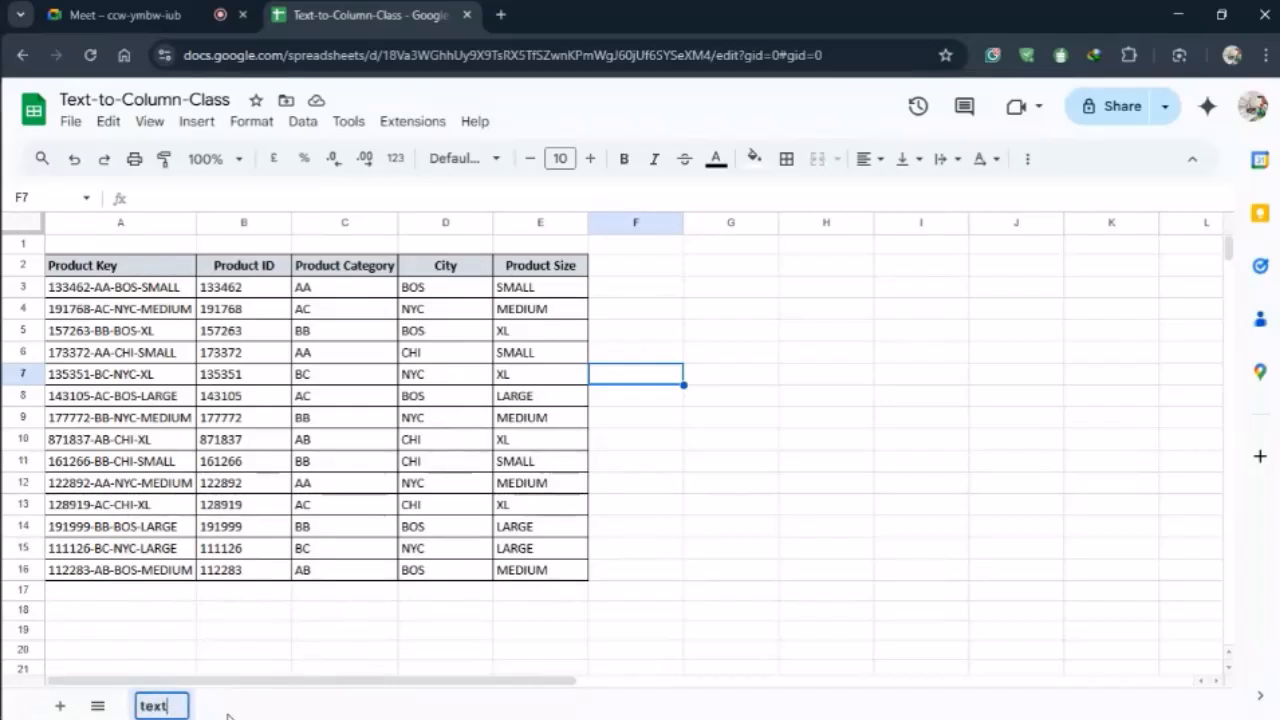
{"action": "type", "text": "-to-col"}
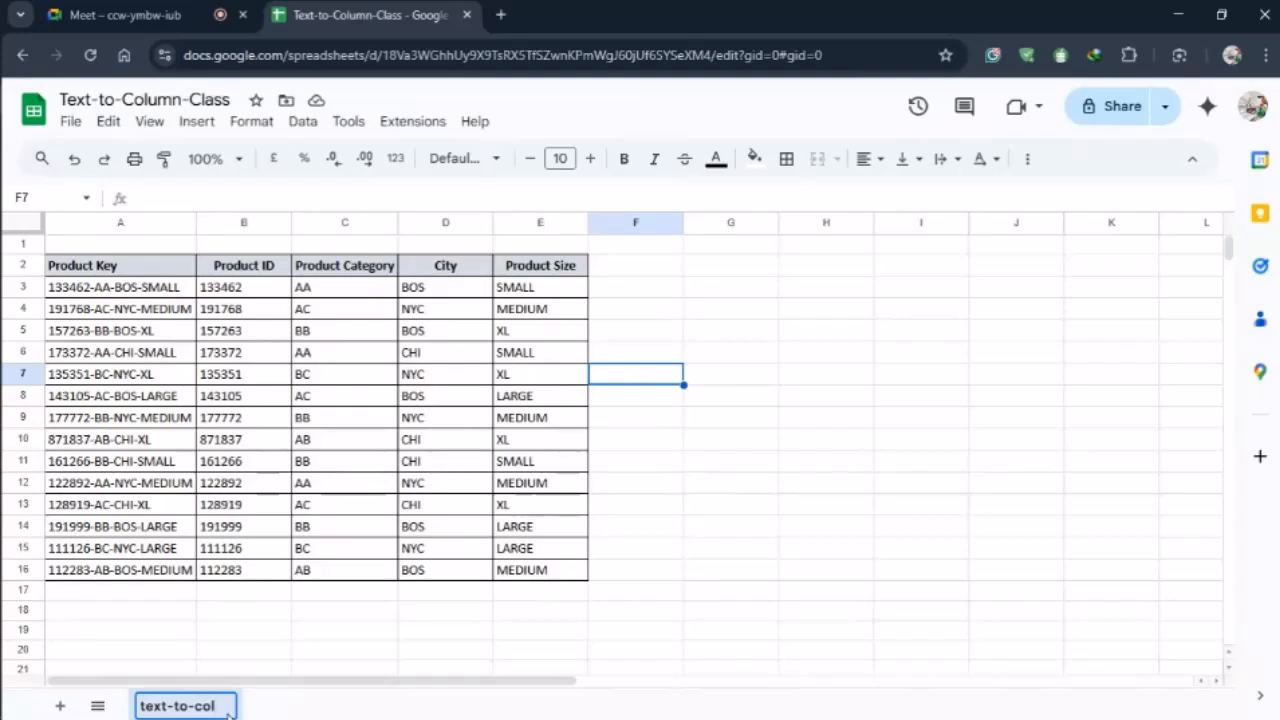
{"action": "type", "text": "-1"}
{"action": "key", "text": "Return"}
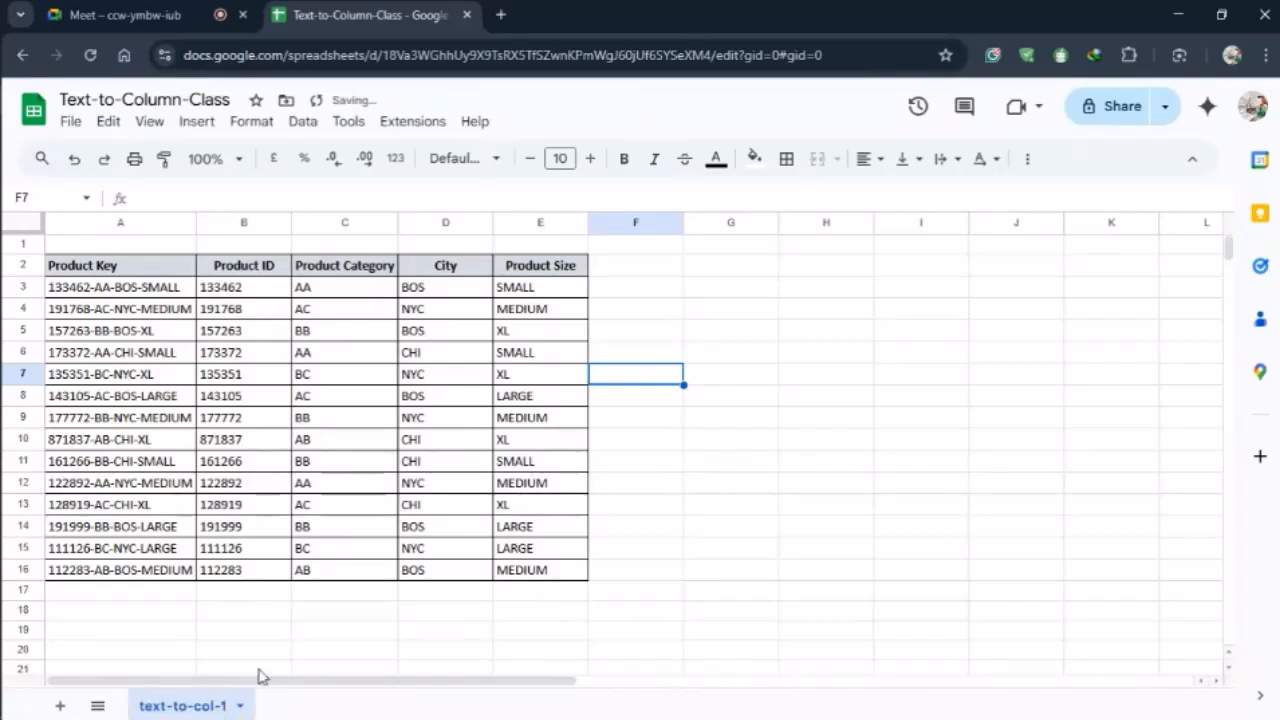
Add a new blank sheet to the Text-to-Column-Class spreadsheet.
{"action": "left_click_drag", "start_coordinate": [706, 534], "coordinate": [708, 550]}
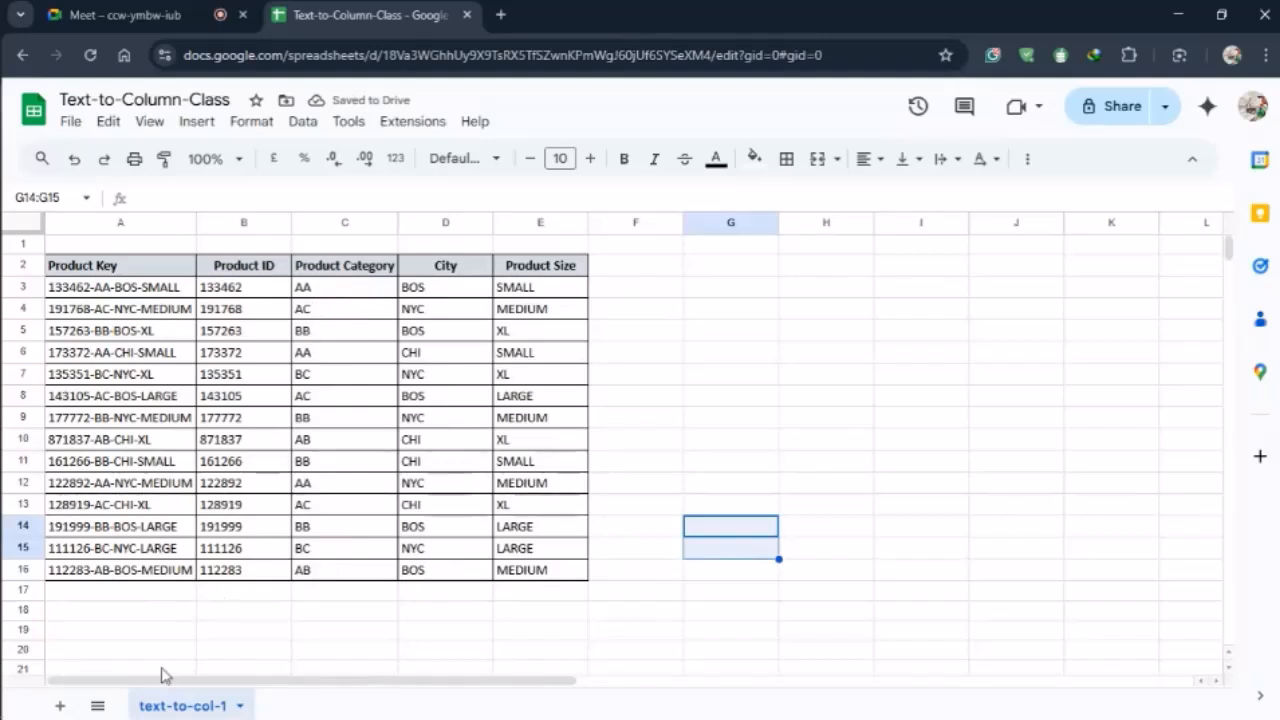
{"action": "left_click", "coordinate": [60, 708]}
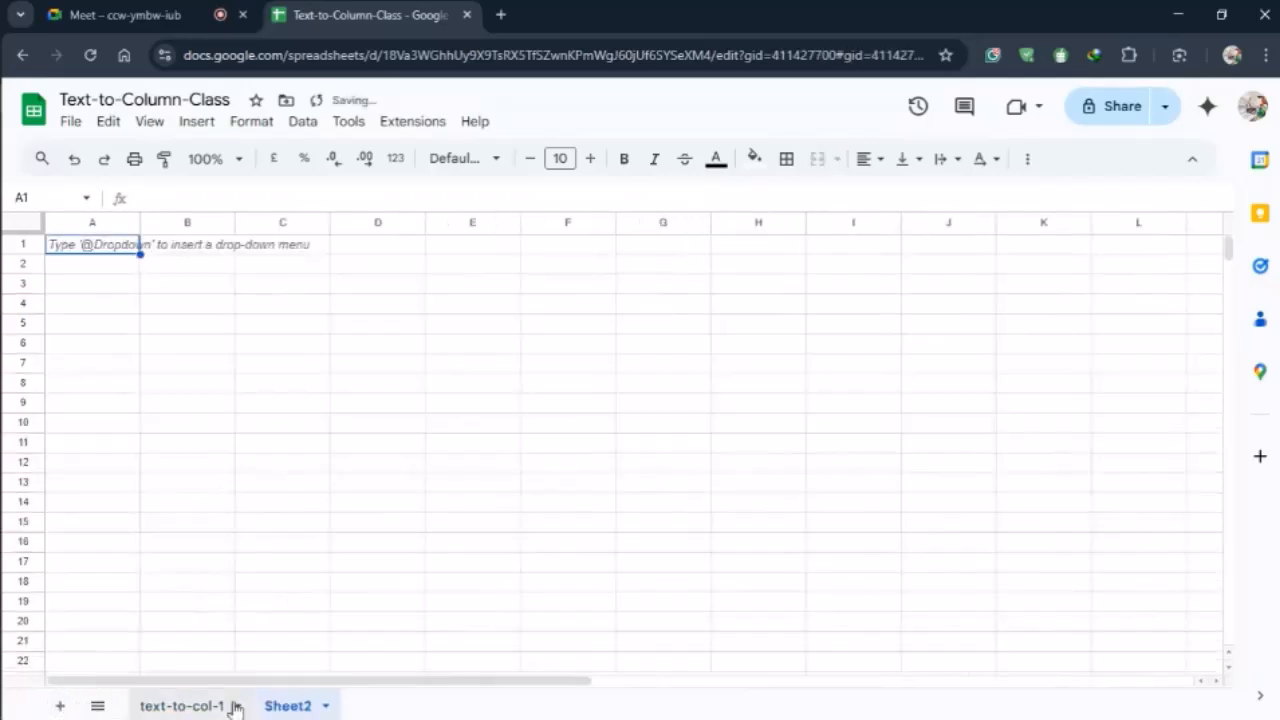
Rename the new sheet as text-to-col-2, paste the copied Respondent and Kind of abuse data at A1, and fit column B to its contents.
{"action": "double_click", "coordinate": [292, 707]}
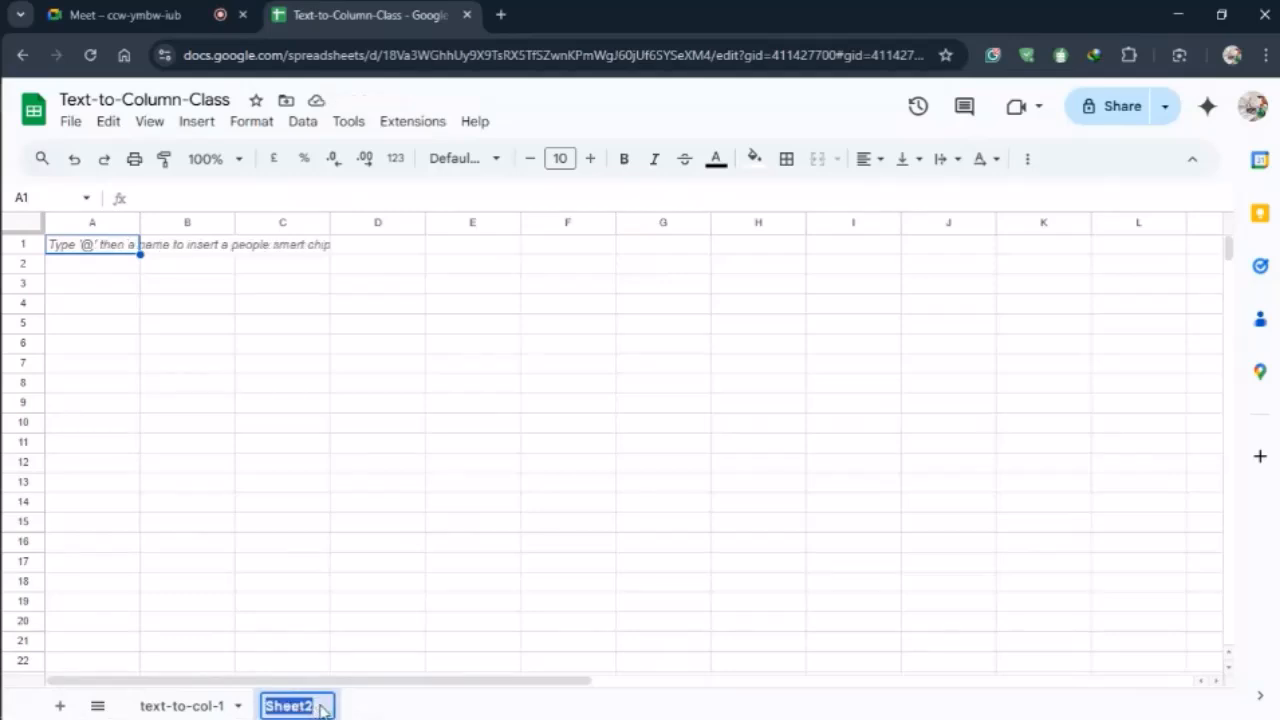
{"action": "type", "text": "text-to-col-2"}
{"action": "key", "text": "Return"}
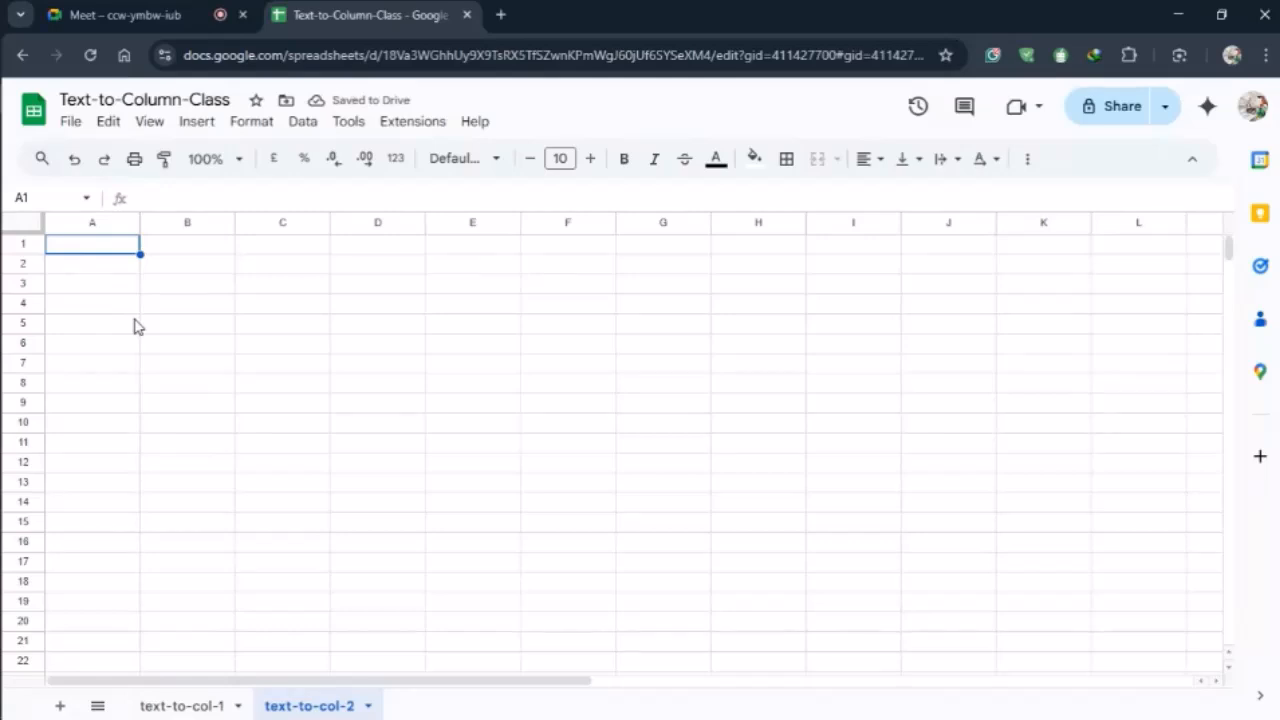
{"action": "key", "text": "ctrl+v"}
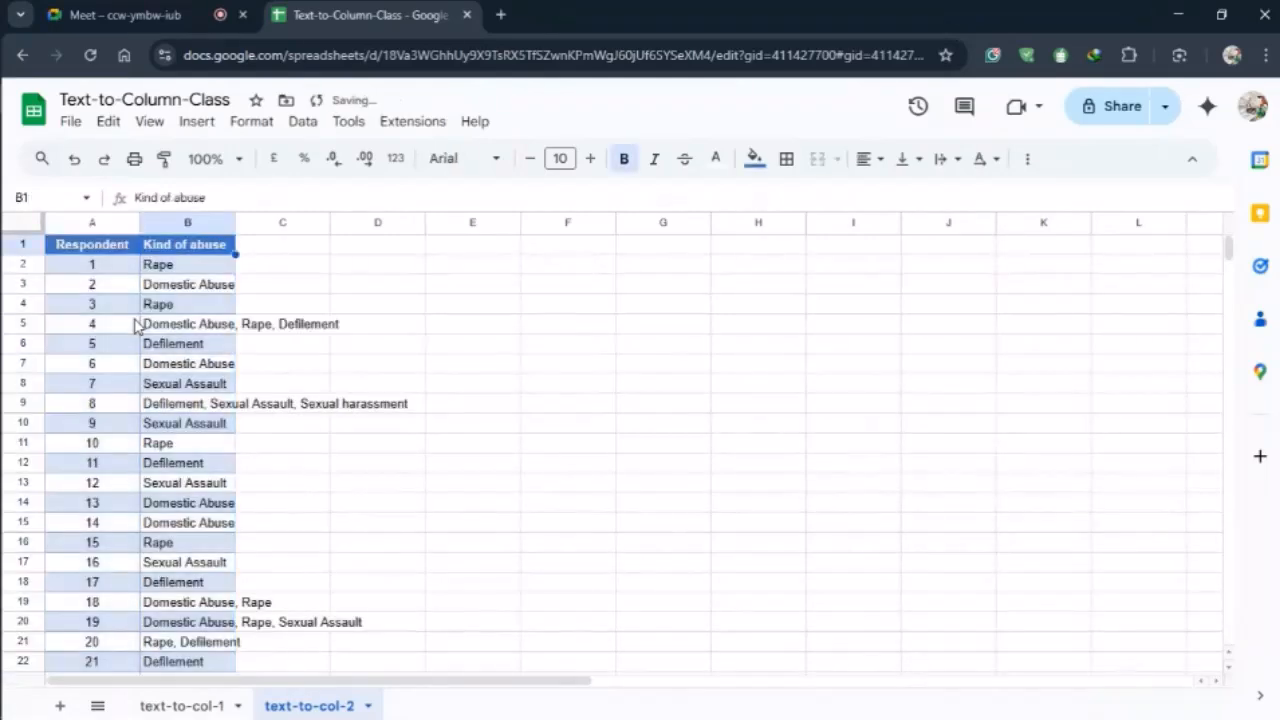
{"action": "double_click", "coordinate": [236, 222]}
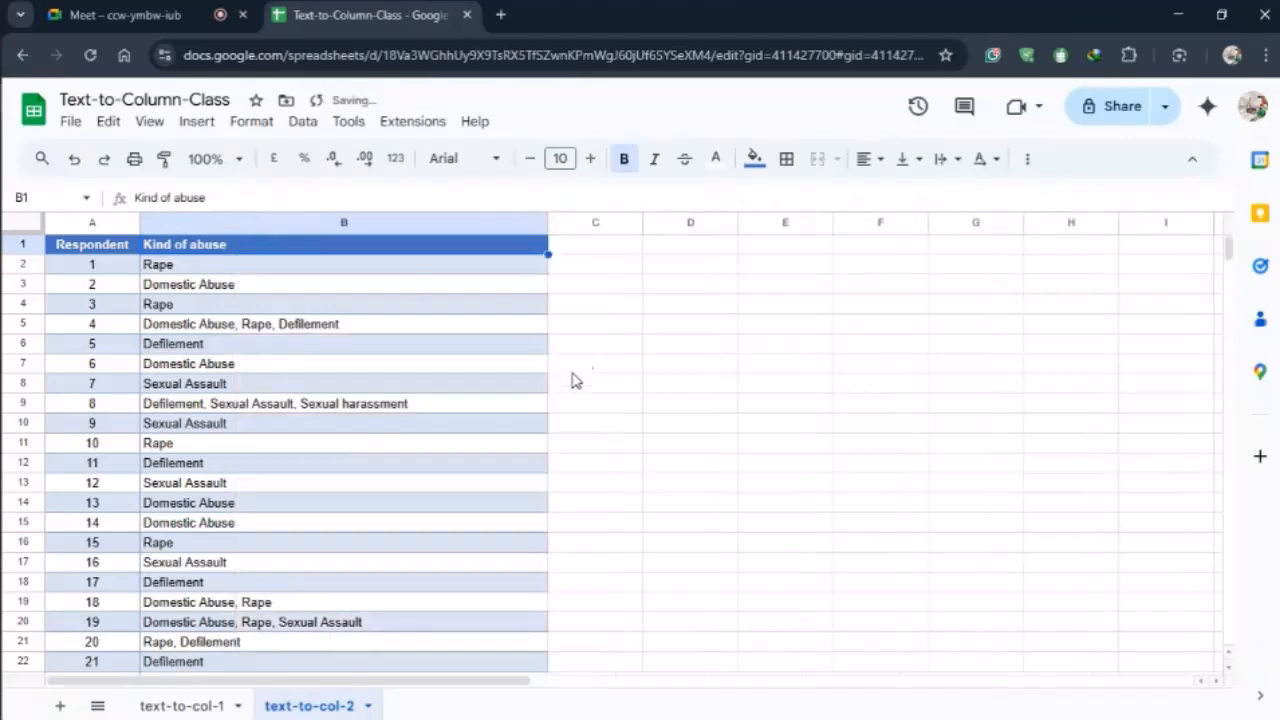
Copy the Abuse 1 to Number of abuses headers from the Excel workbook into C1 of the Google sheet, and fit column H.
{"action": "key", "text": "alt+Tab"}
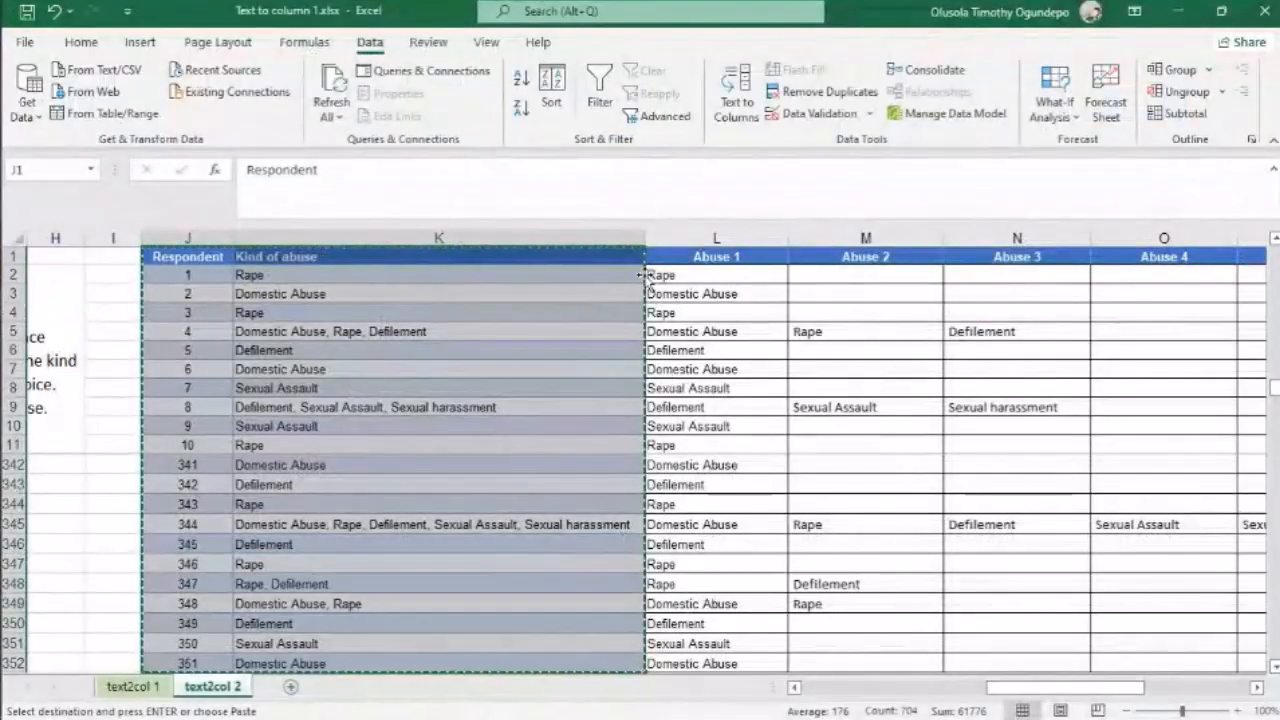
{"action": "left_click", "coordinate": [690, 259]}
{"action": "key", "text": "ctrl+shift+Right"}
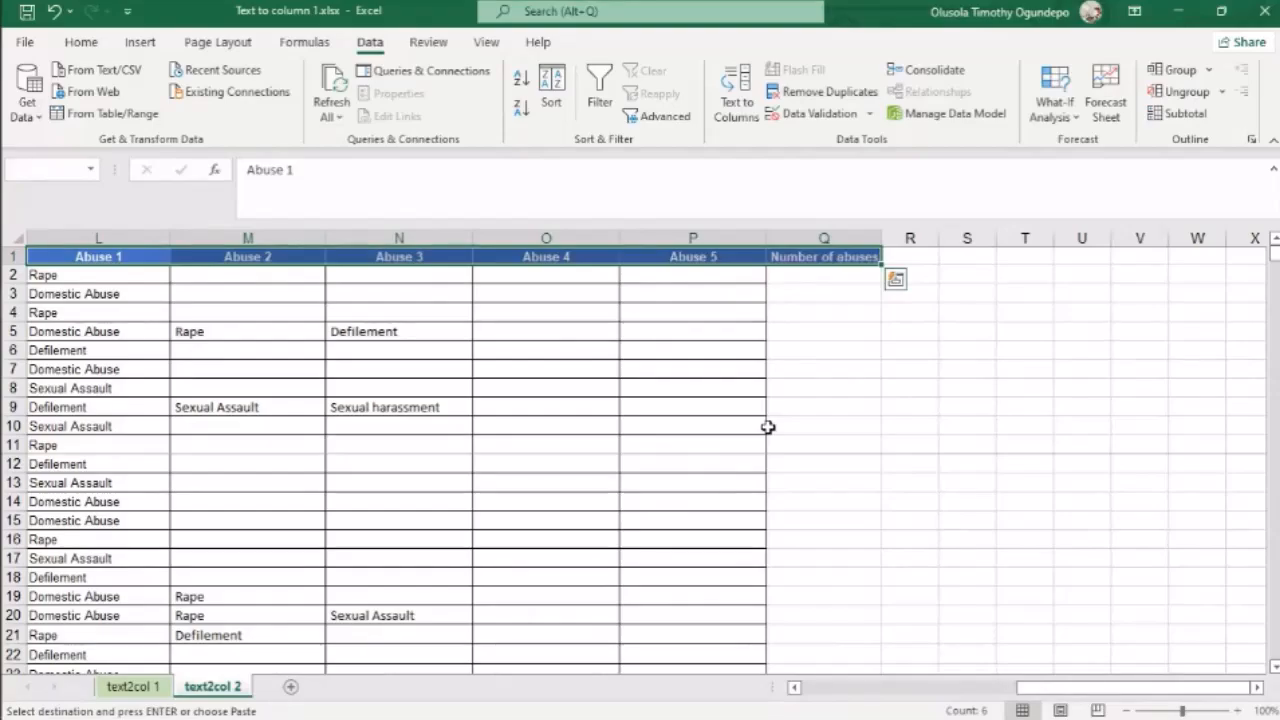
{"action": "key", "text": "alt+Tab"}
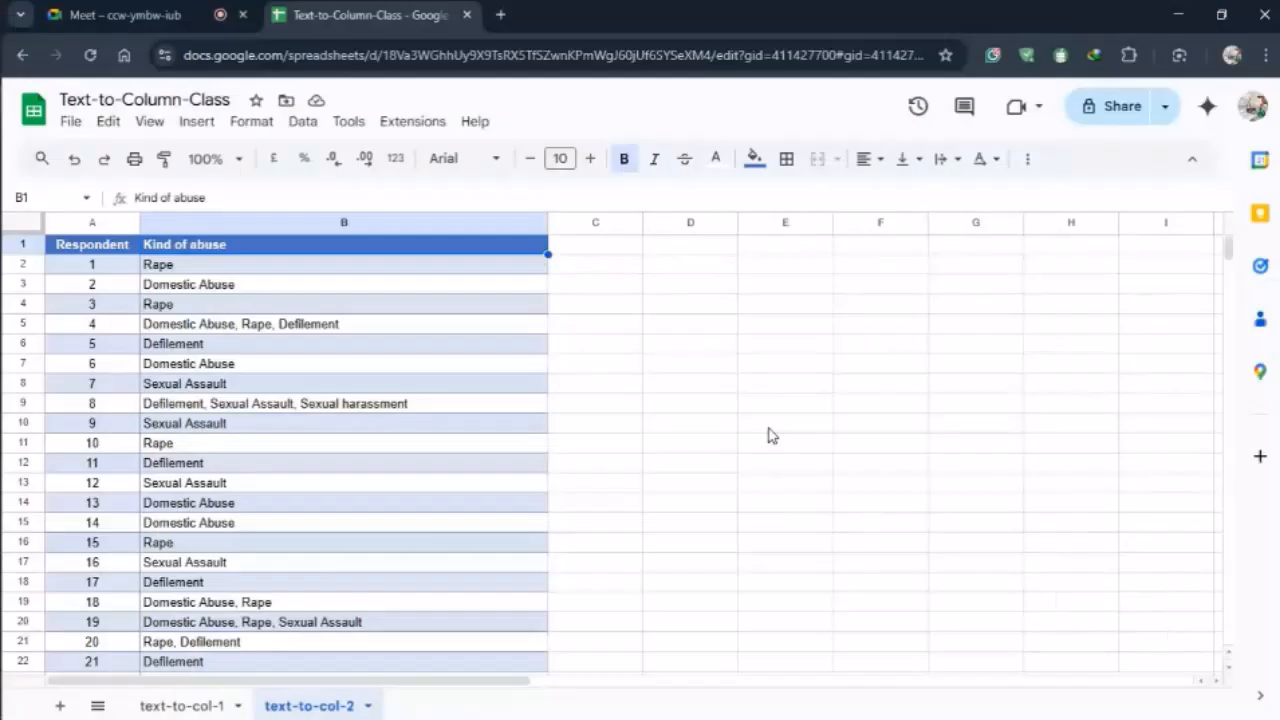
{"action": "left_click", "coordinate": [603, 249]}
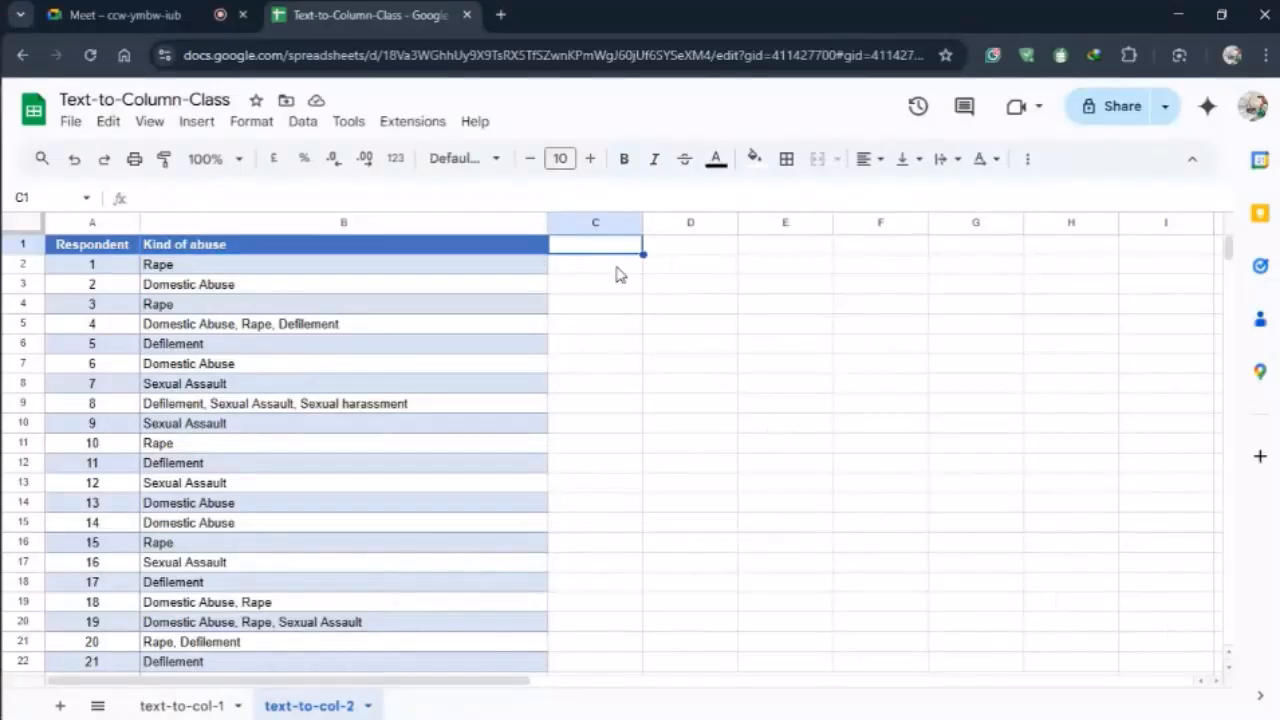
{"action": "key", "text": "ctrl+v"}
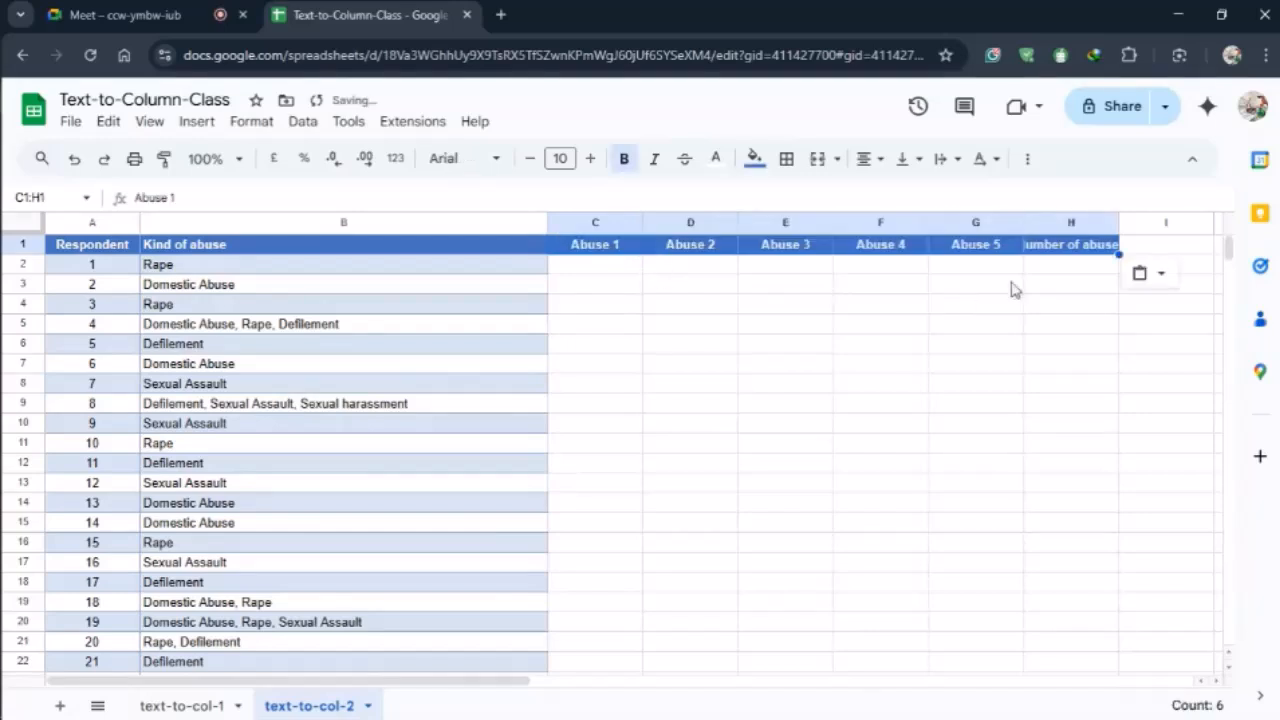
{"action": "double_click", "coordinate": [1118, 222]}
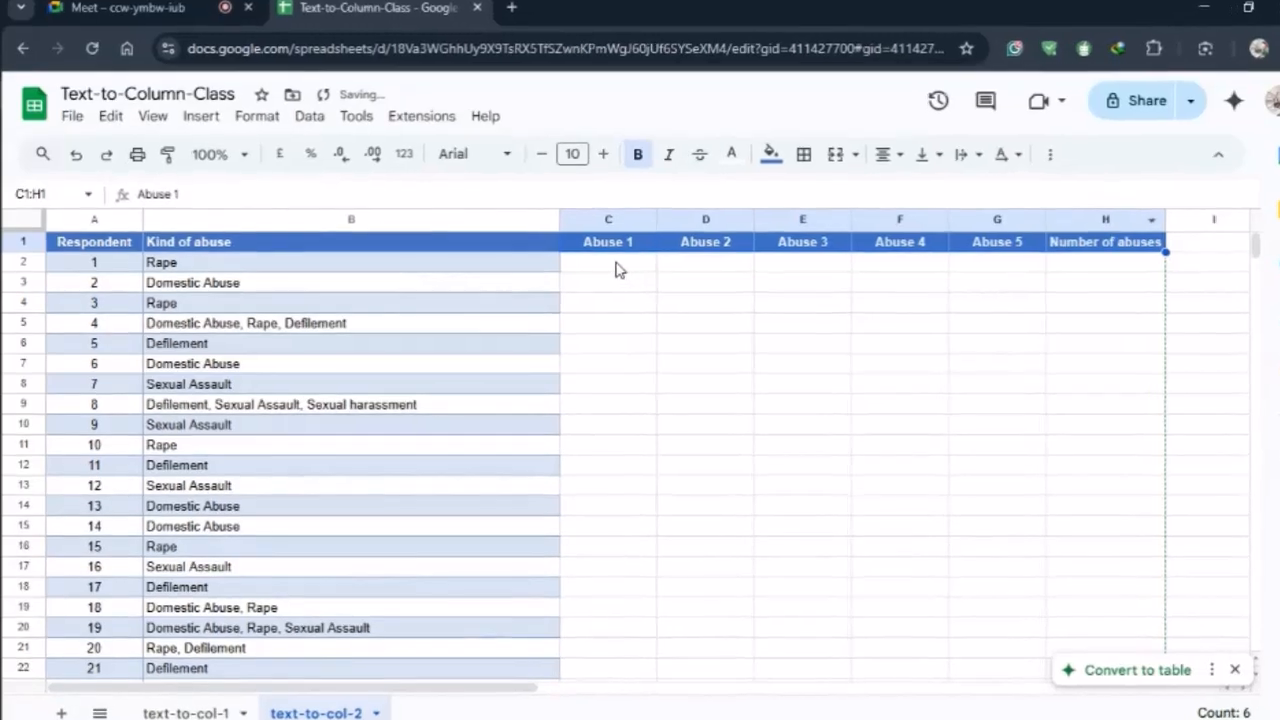
{"action": "left_click", "coordinate": [615, 268]}
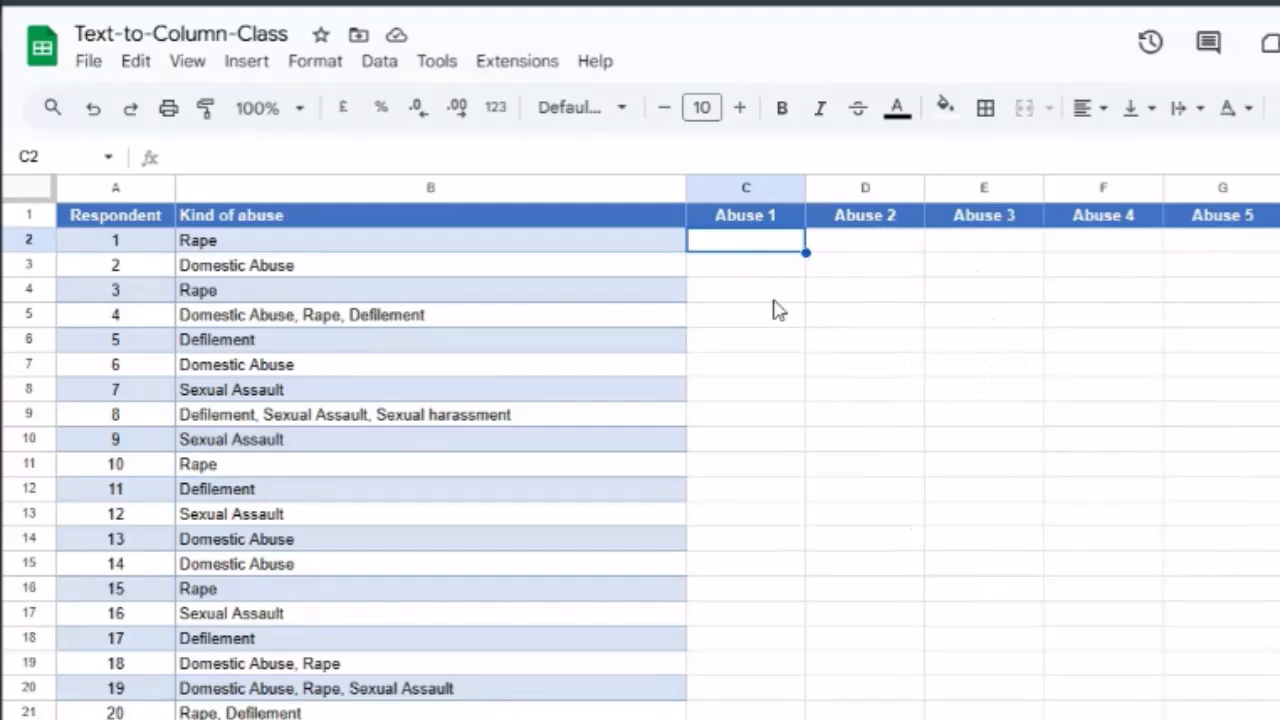
{"action": "left_click", "coordinate": [368, 250]}
{"action": "key", "text": "ctrl+shift+Down"}
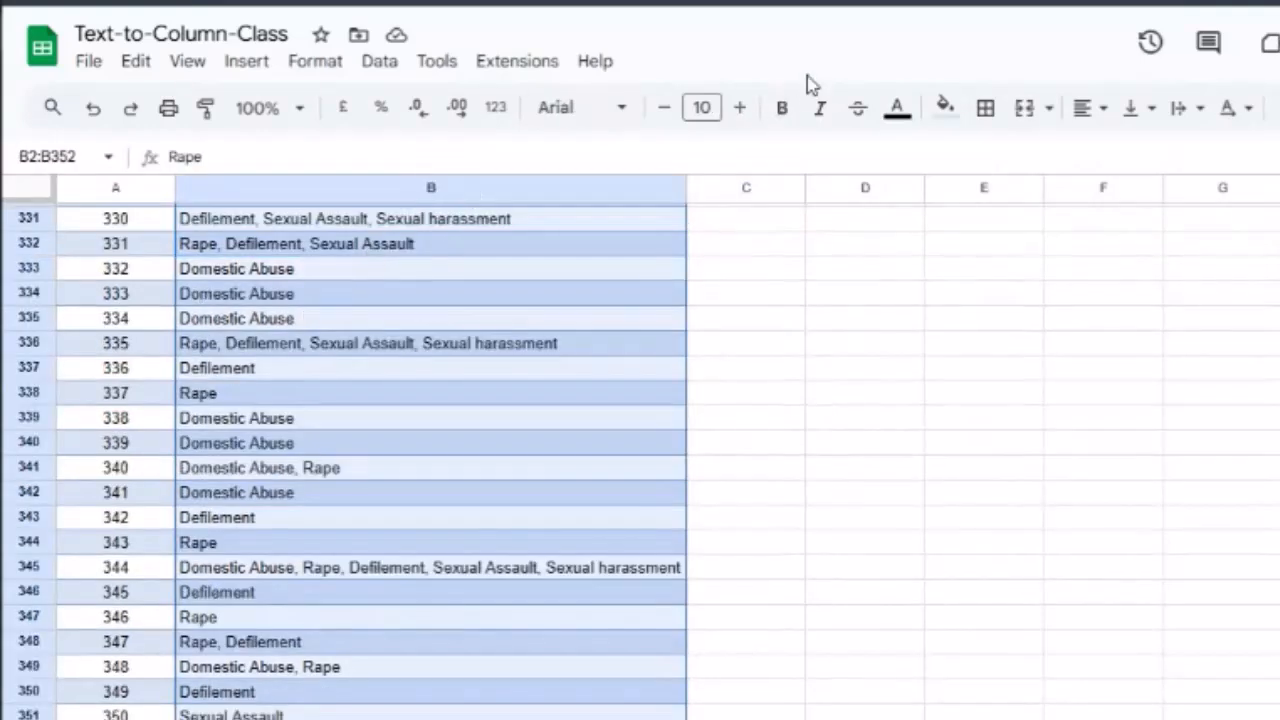
{"action": "scroll", "coordinate": [640, 460], "scroll_direction": "up", "scroll_amount": 20}
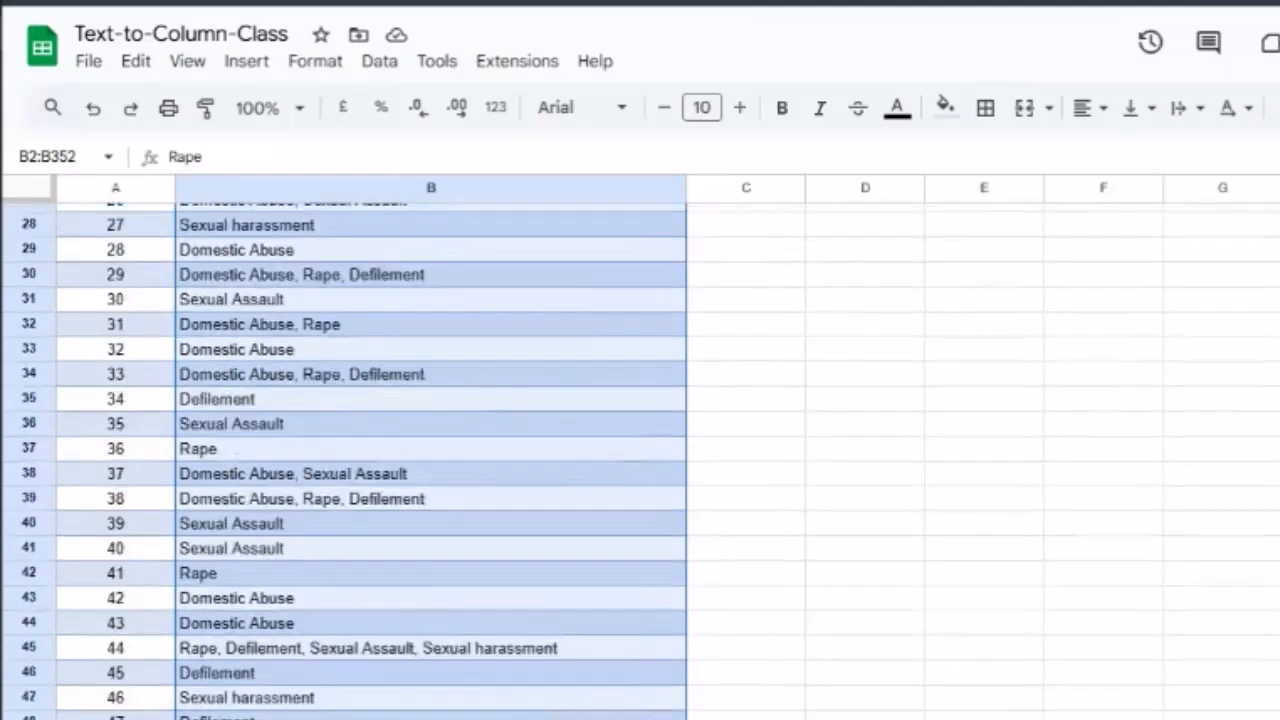
{"action": "left_click", "coordinate": [385, 63]}
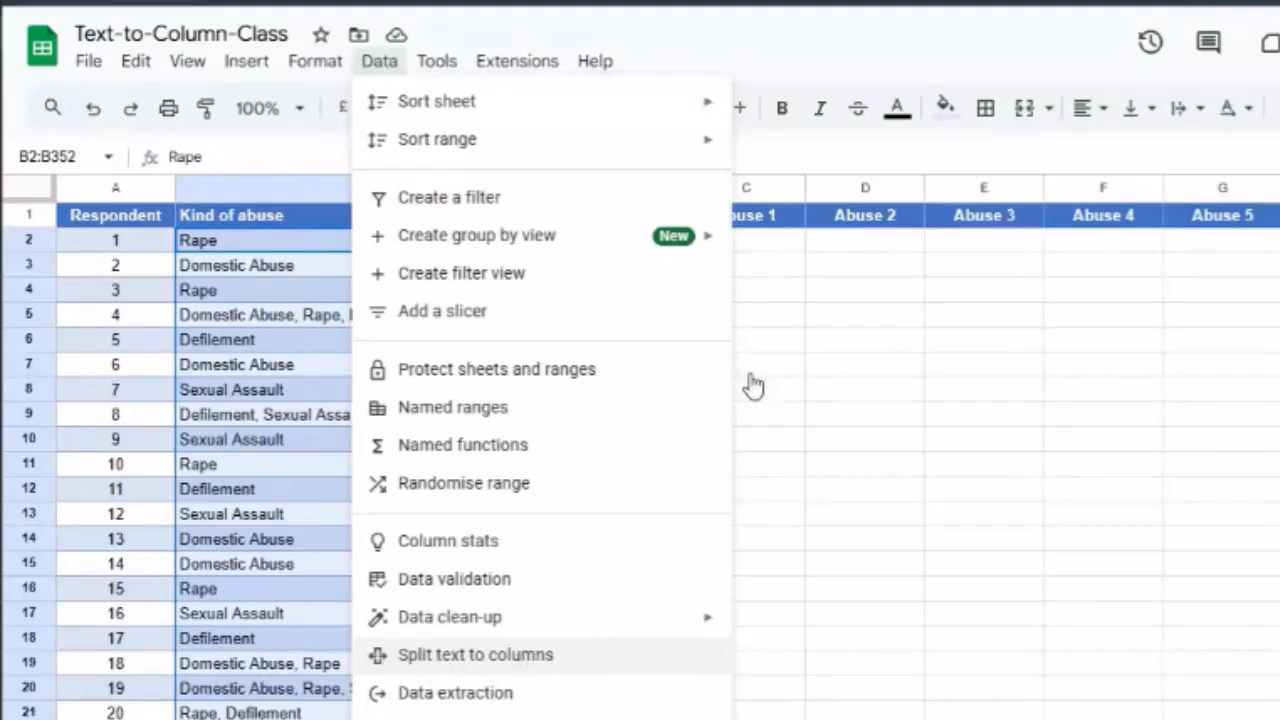
{"action": "left_click", "coordinate": [780, 370]}
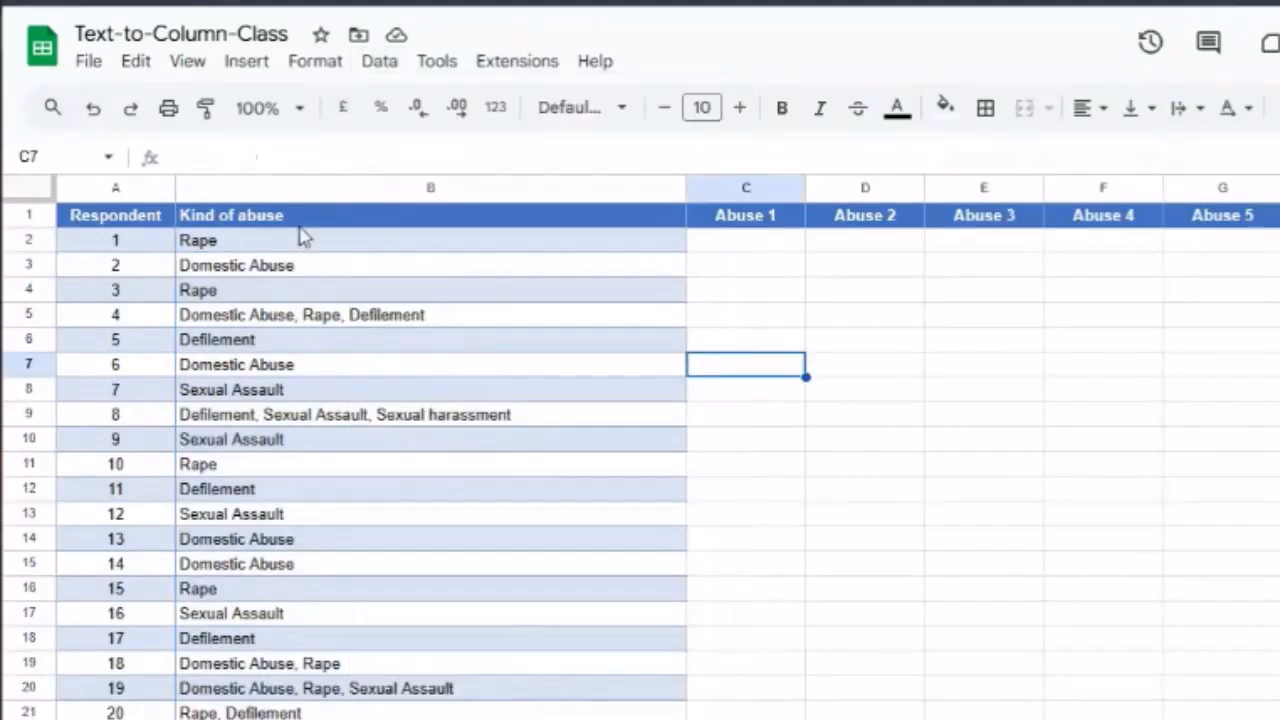
Copy the Kind of abuse responses in B2:B352 and paste them under Abuse 1, starting at C2.
{"action": "left_click", "coordinate": [300, 226]}
{"action": "left_click", "coordinate": [306, 244]}
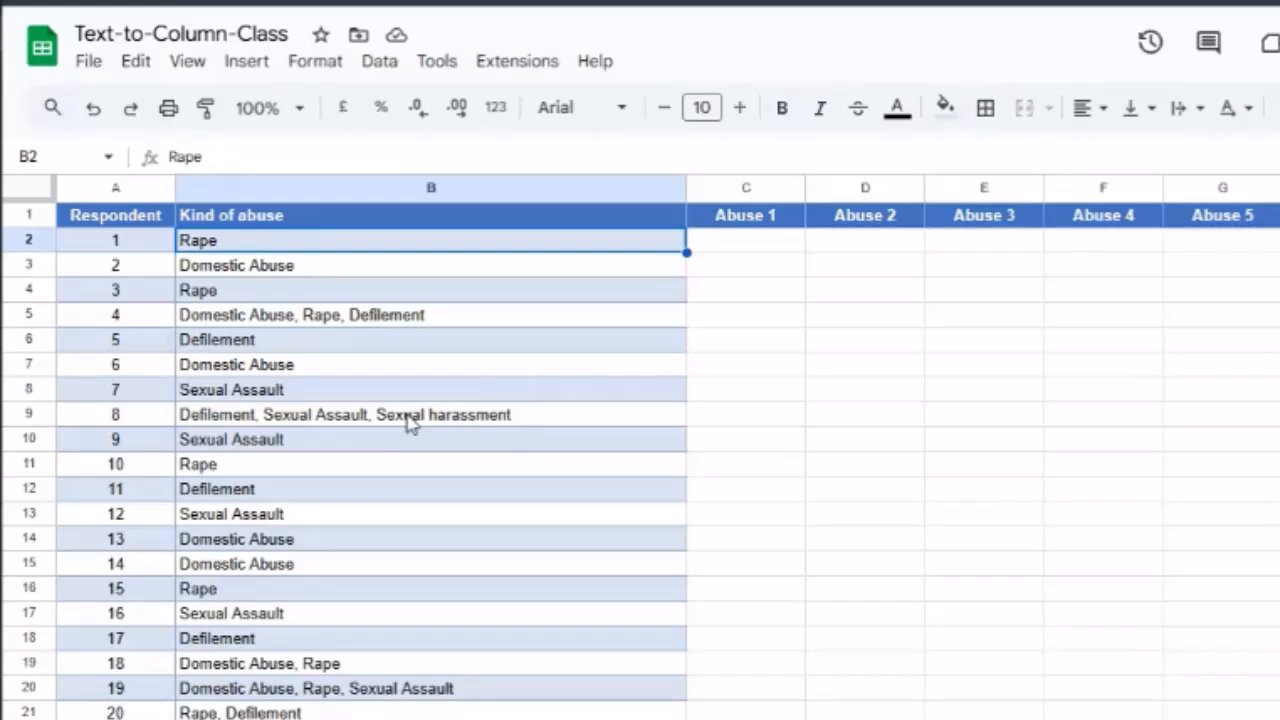
{"action": "key", "text": "ctrl+shift+Down"}
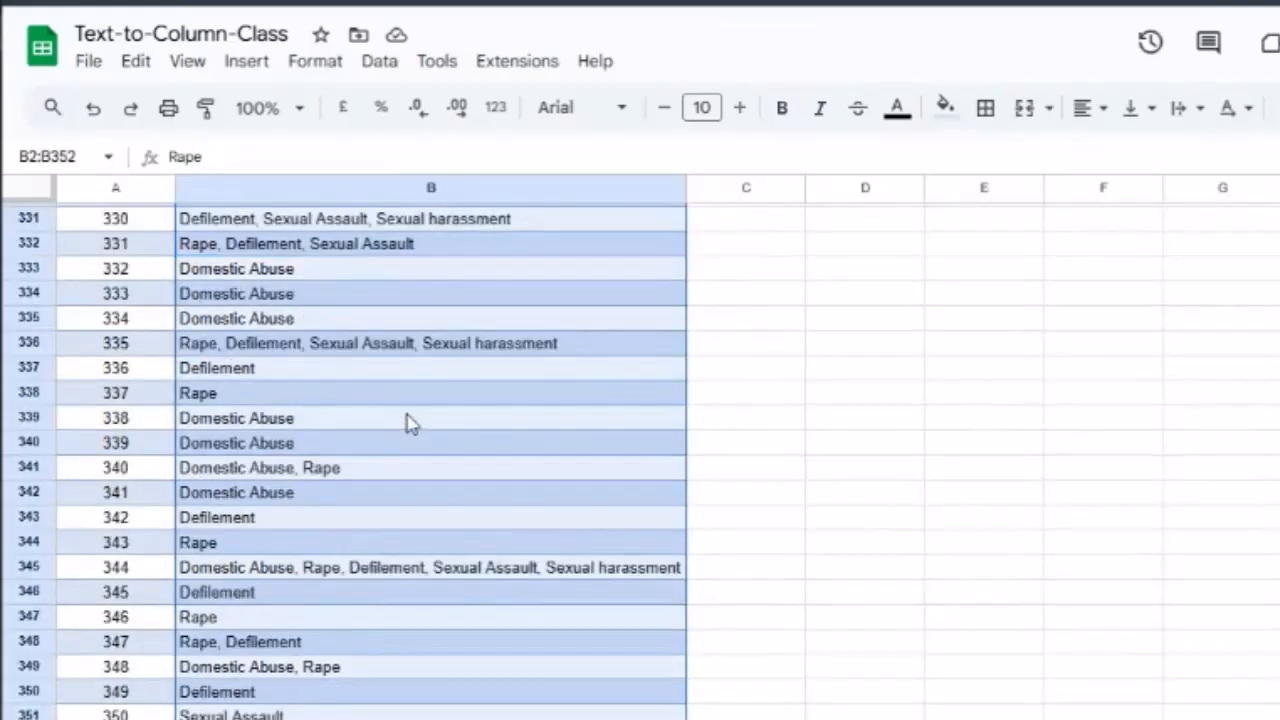
{"action": "key", "text": "ctrl+c"}
{"action": "scroll", "coordinate": [410, 422], "scroll_direction": "up", "scroll_amount": 20}
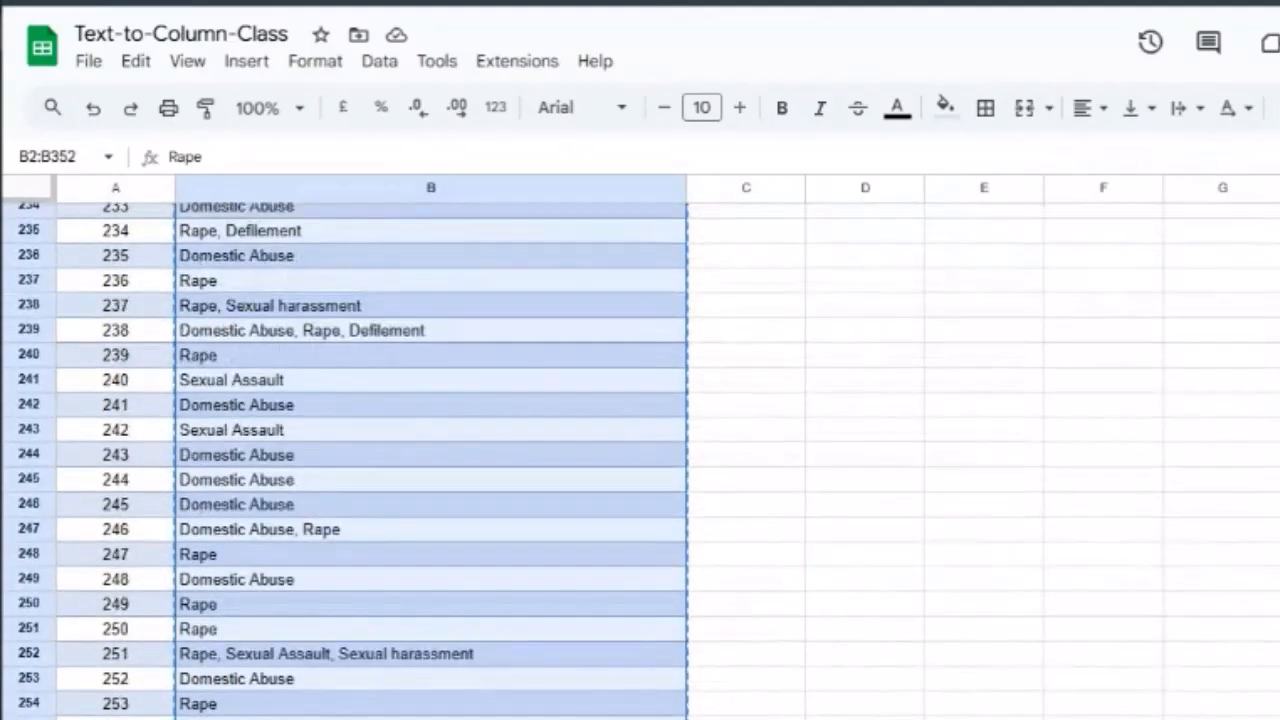
{"action": "scroll", "coordinate": [794, 320], "scroll_direction": "up", "scroll_amount": 20}
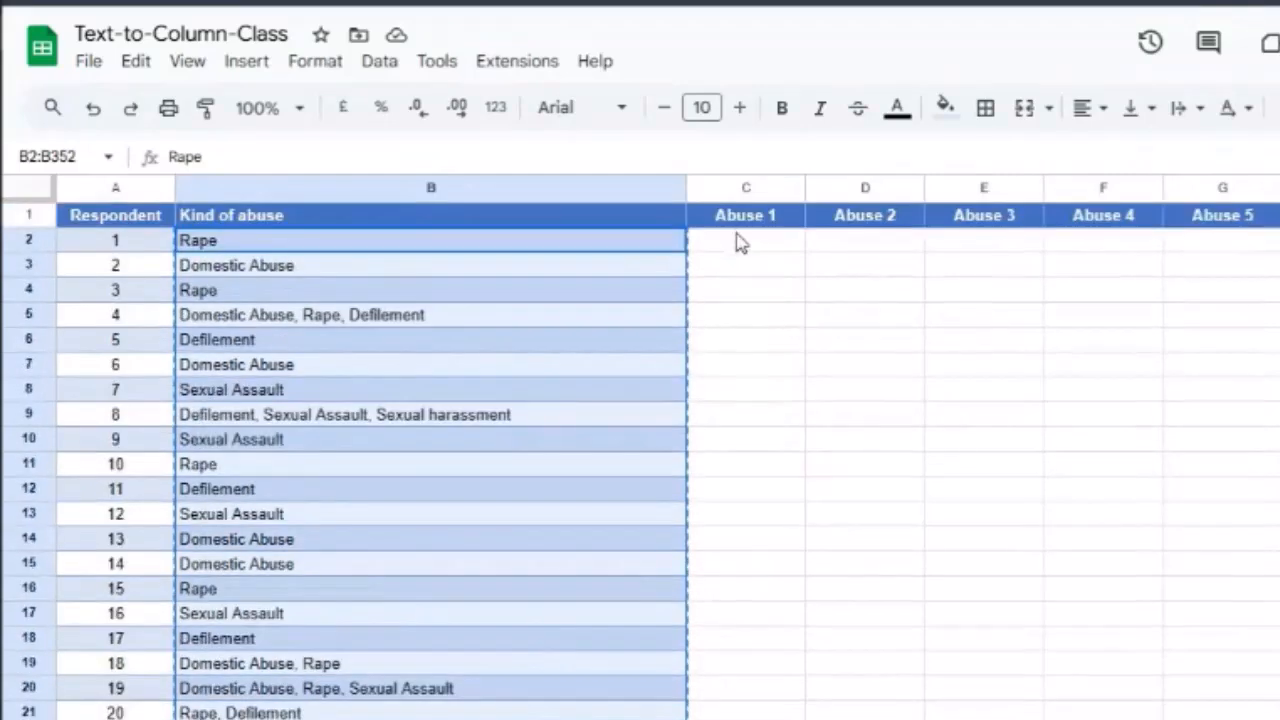
{"action": "left_click", "coordinate": [744, 247]}
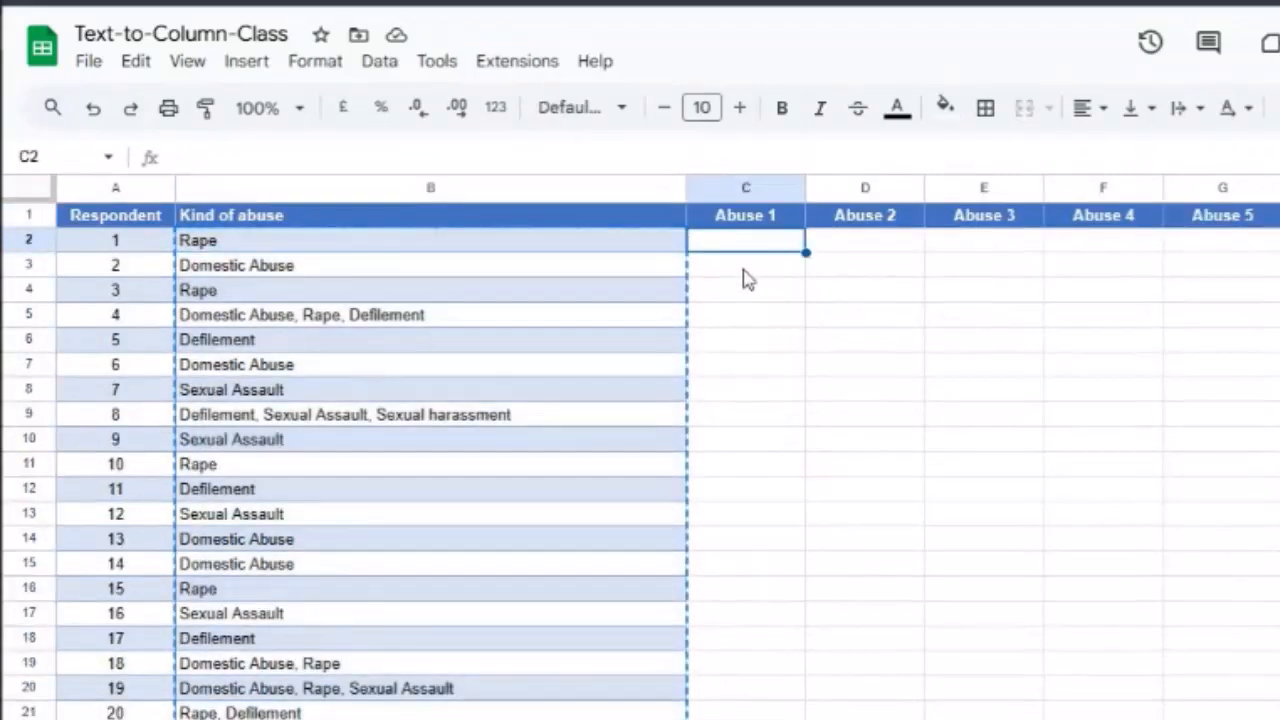
{"action": "key", "text": "ctrl+v"}
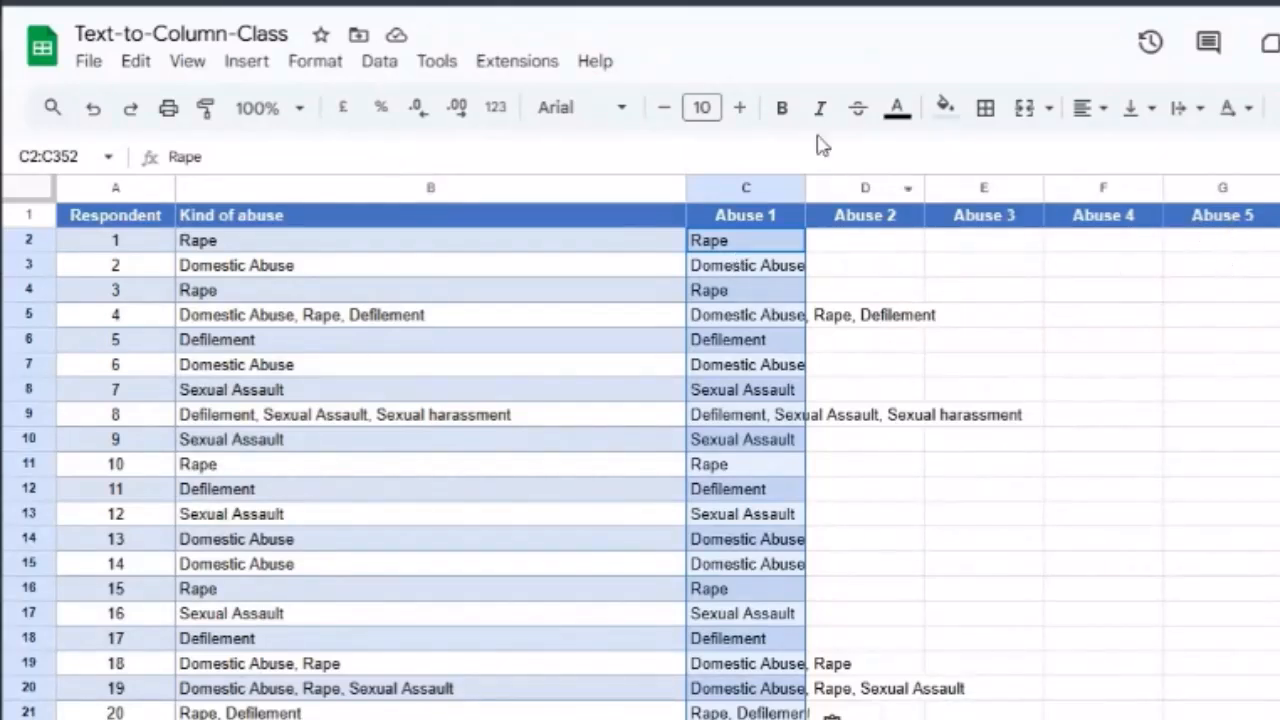
Split the pasted responses in C2:C352 into columns, letting the separator be detected automatically.
{"action": "left_click", "coordinate": [380, 62]}
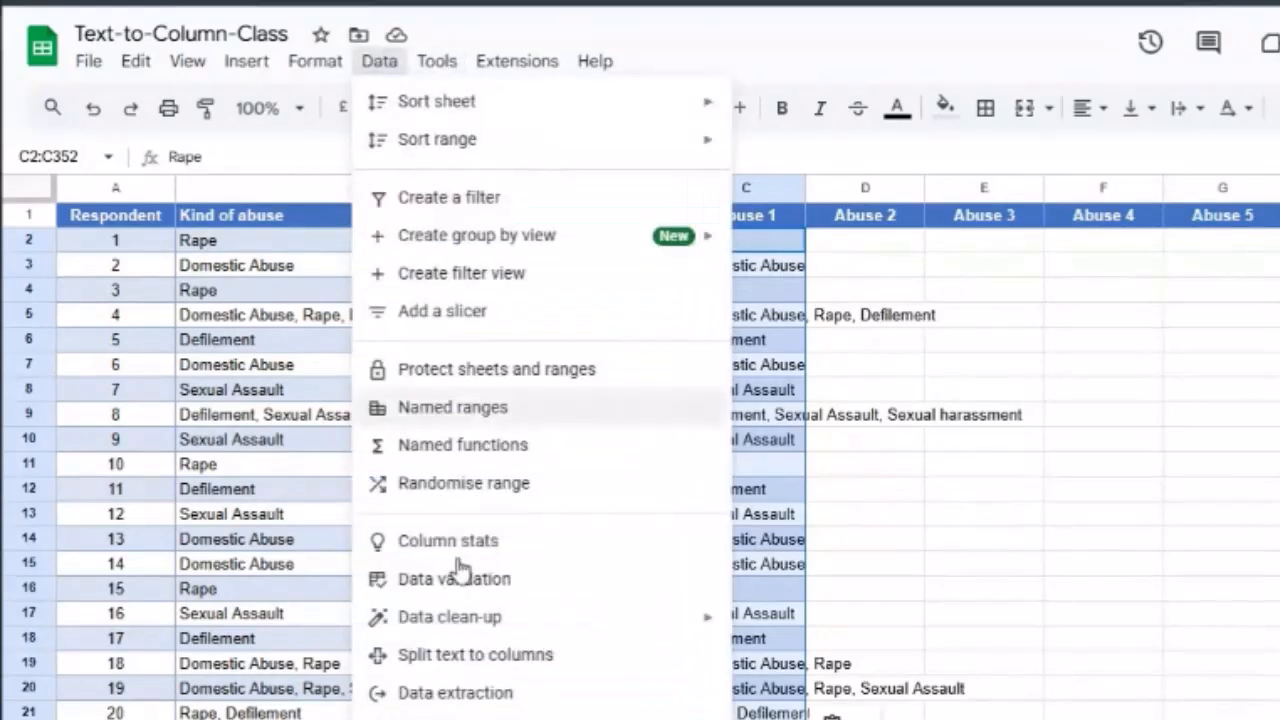
{"action": "left_click", "coordinate": [476, 654]}
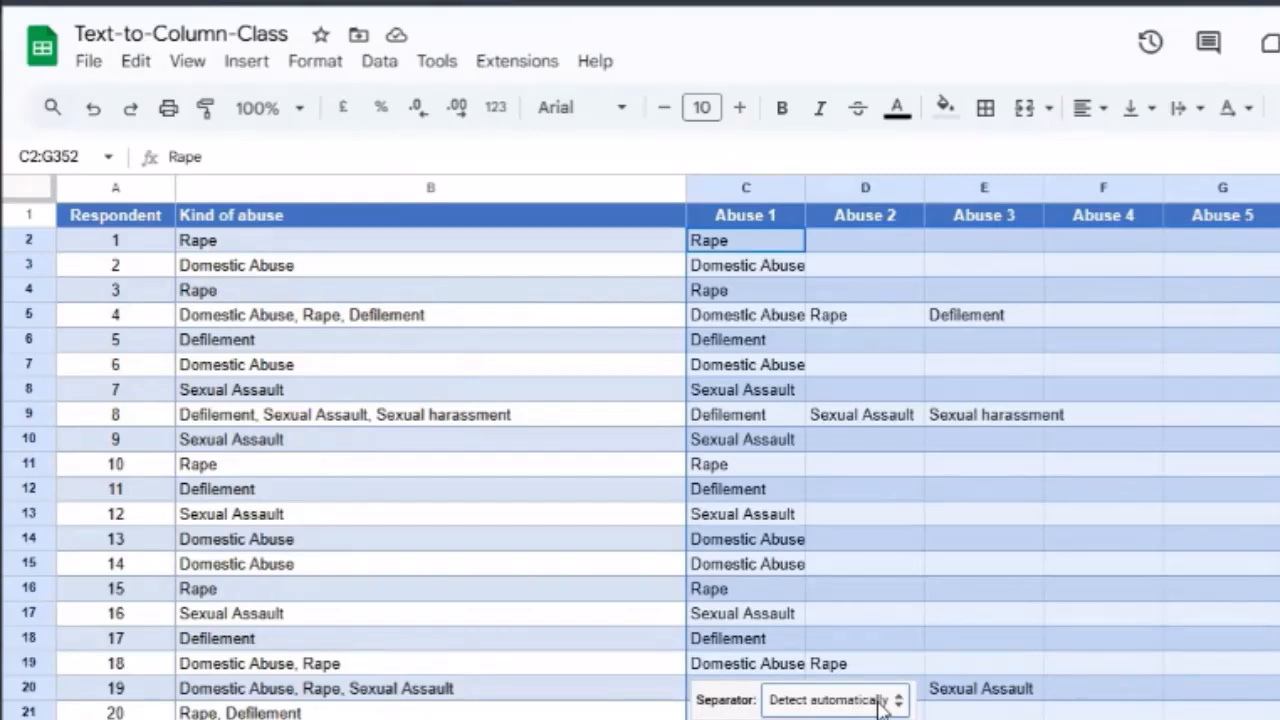
Try other separator options on the split responses, including Space and a custom separator.
{"action": "left_click", "coordinate": [803, 700]}
{"action": "left_click", "coordinate": [812, 689]}
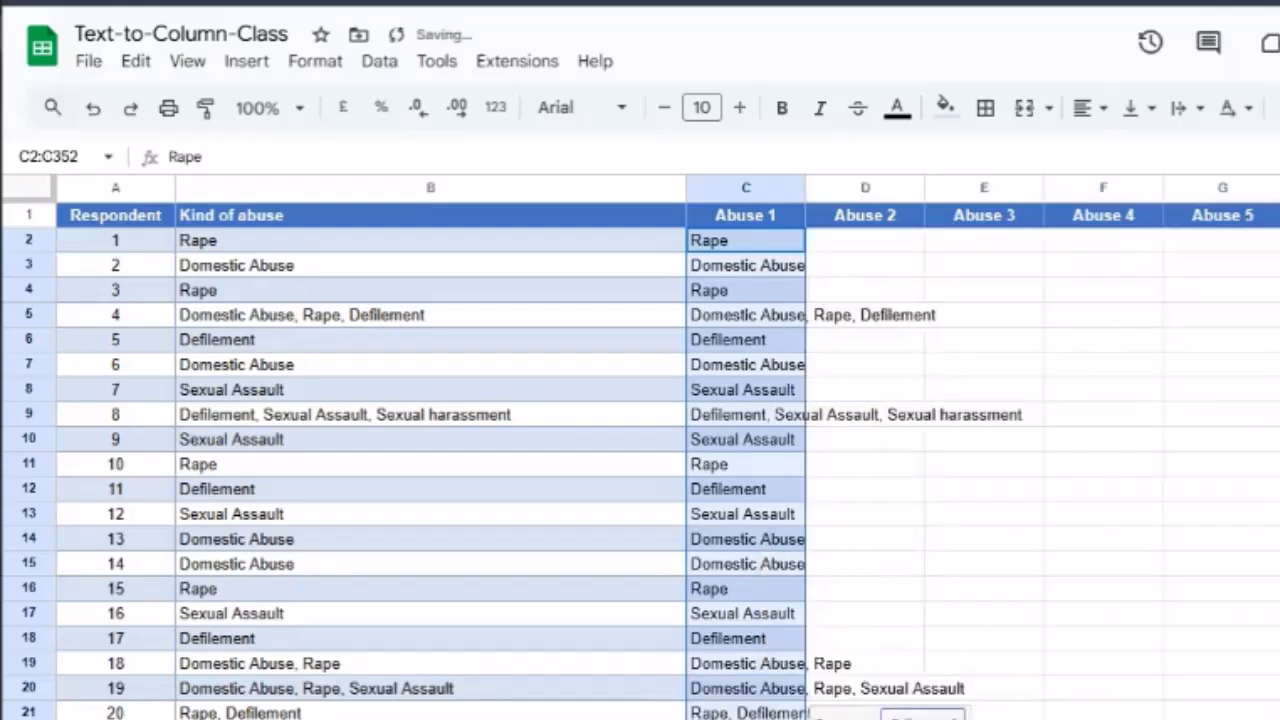
{"action": "left_click", "coordinate": [923, 716]}
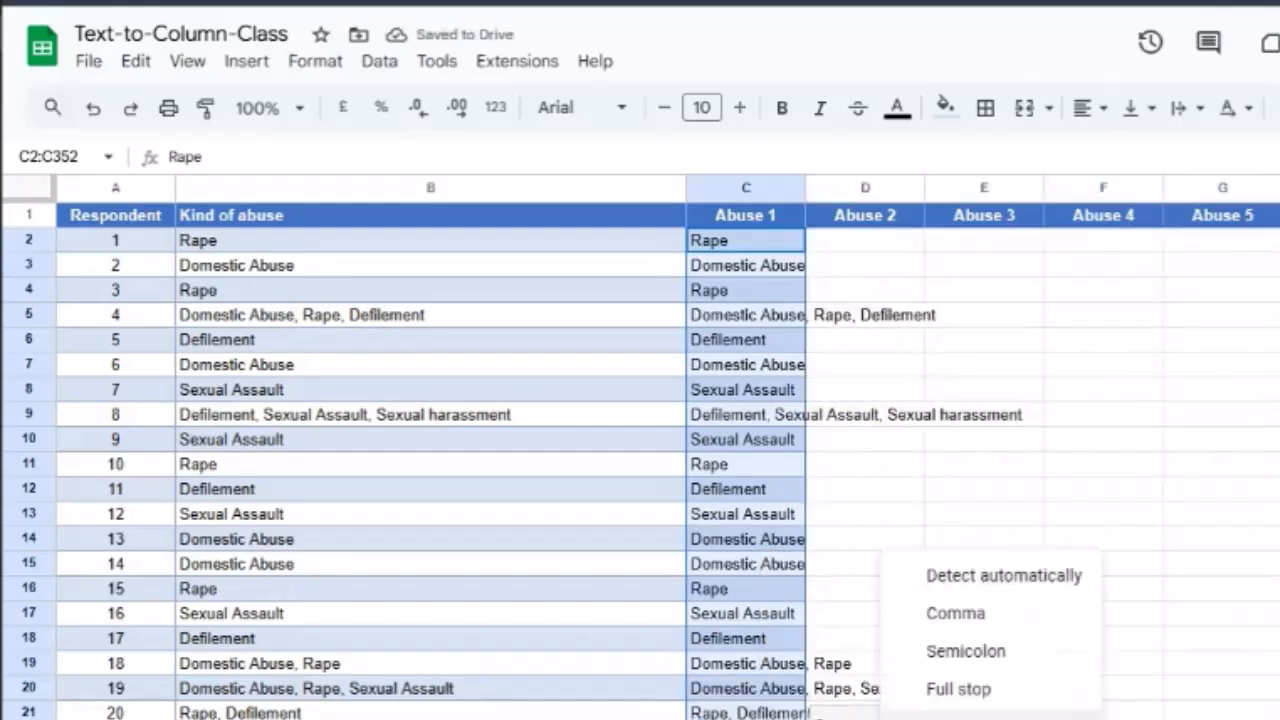
{"action": "left_click", "coordinate": [945, 718]}
{"action": "left_click", "coordinate": [923, 716]}
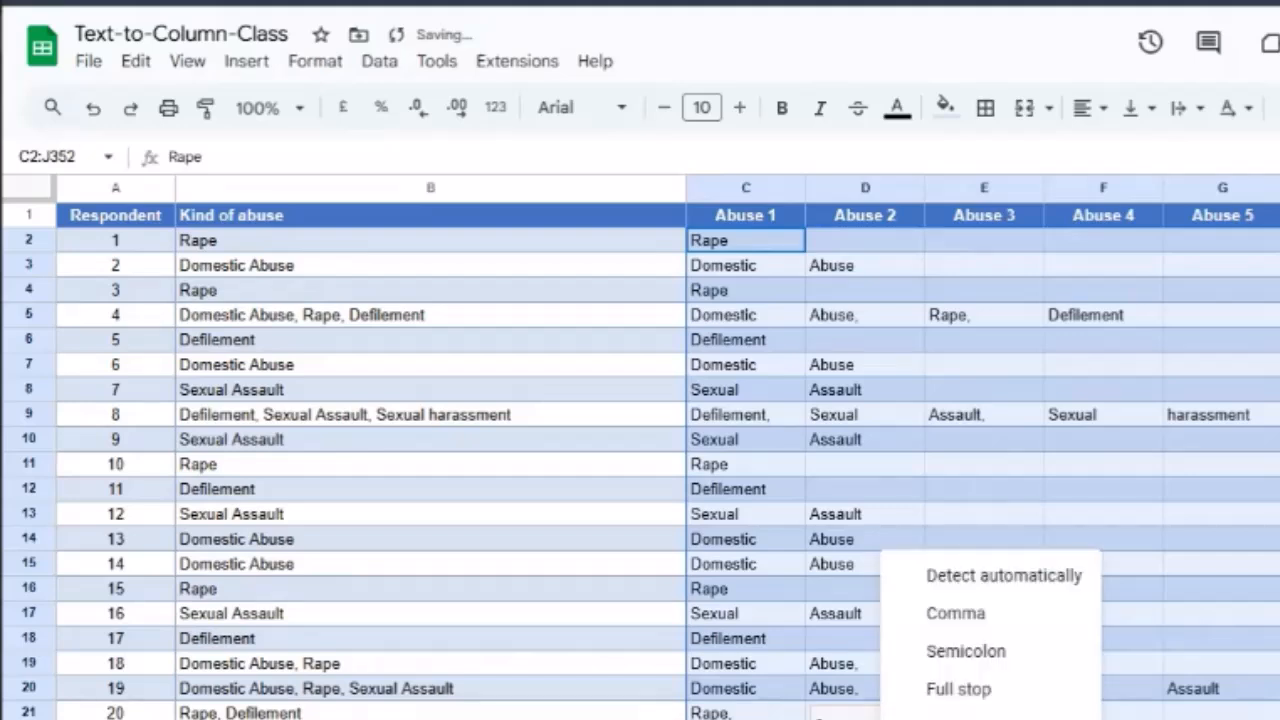
{"action": "left_click", "coordinate": [945, 719]}
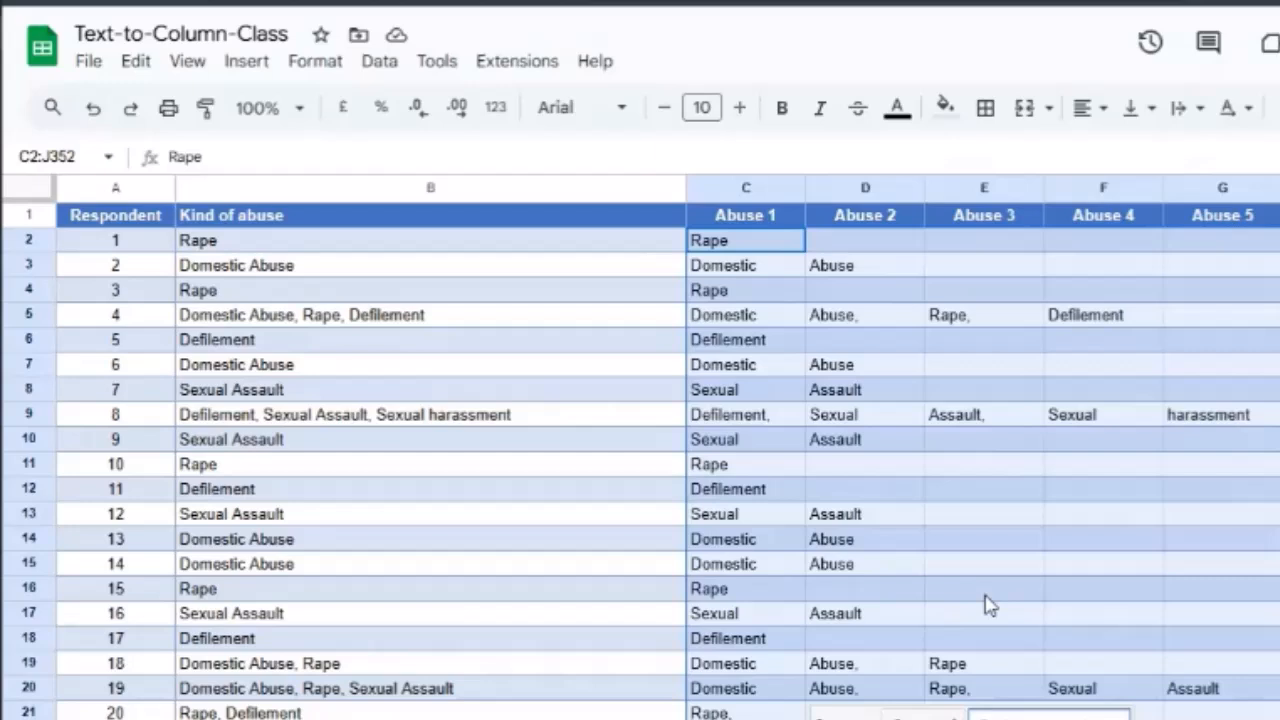
Set the separator of the split to Comma and check the separated responses down the sheet.
{"action": "left_click", "coordinate": [923, 716]}
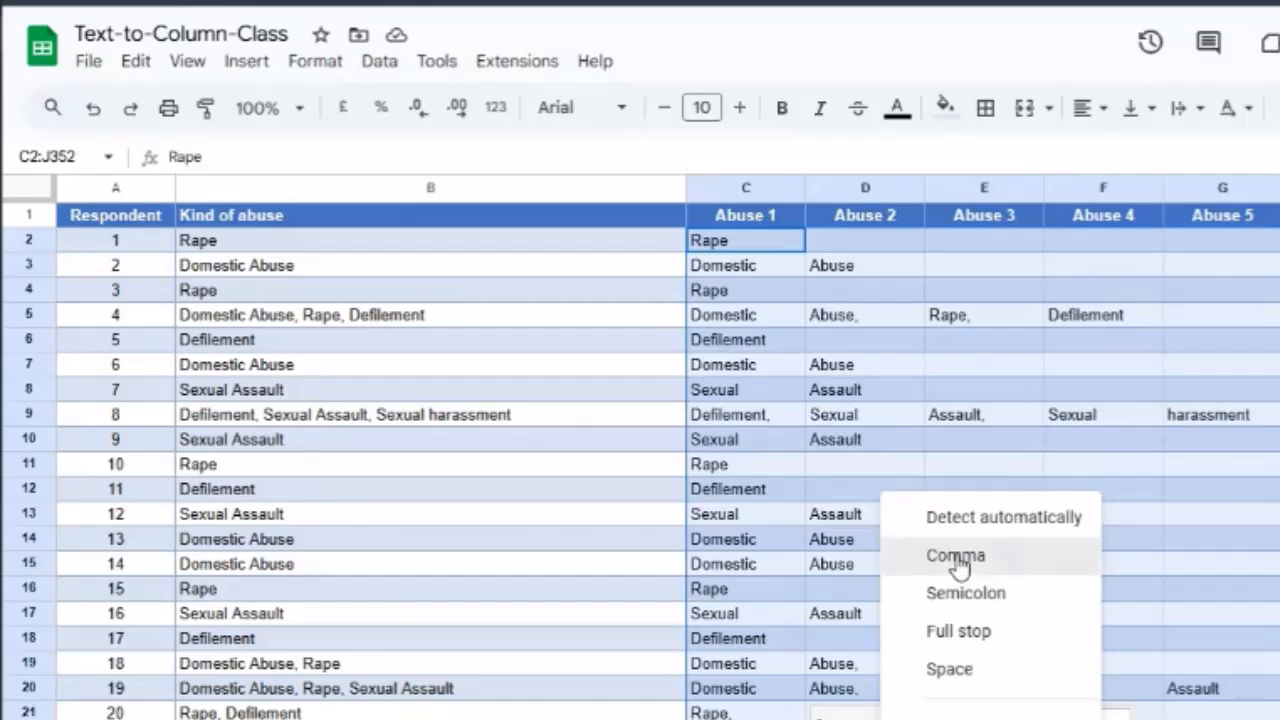
{"action": "left_click", "coordinate": [958, 565]}
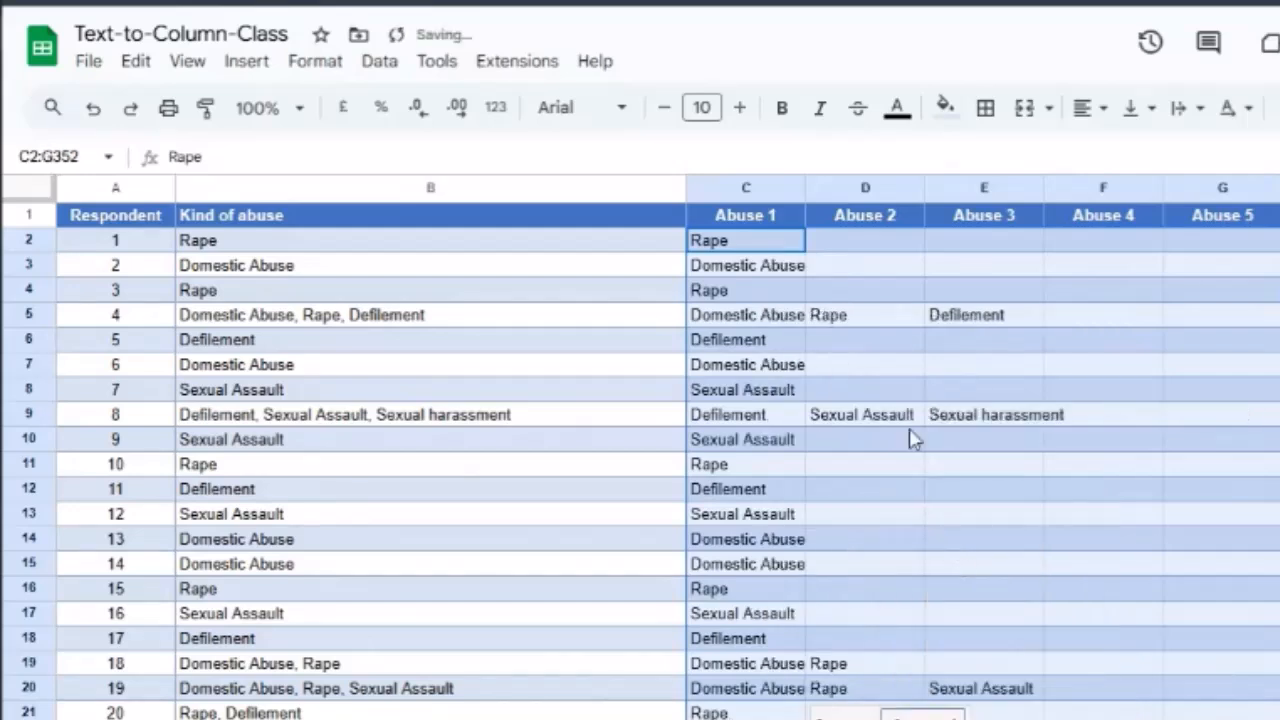
{"action": "scroll", "coordinate": [950, 630], "scroll_direction": "down", "scroll_amount": 2}
{"action": "scroll", "coordinate": [950, 630], "scroll_direction": "down", "scroll_amount": 7}
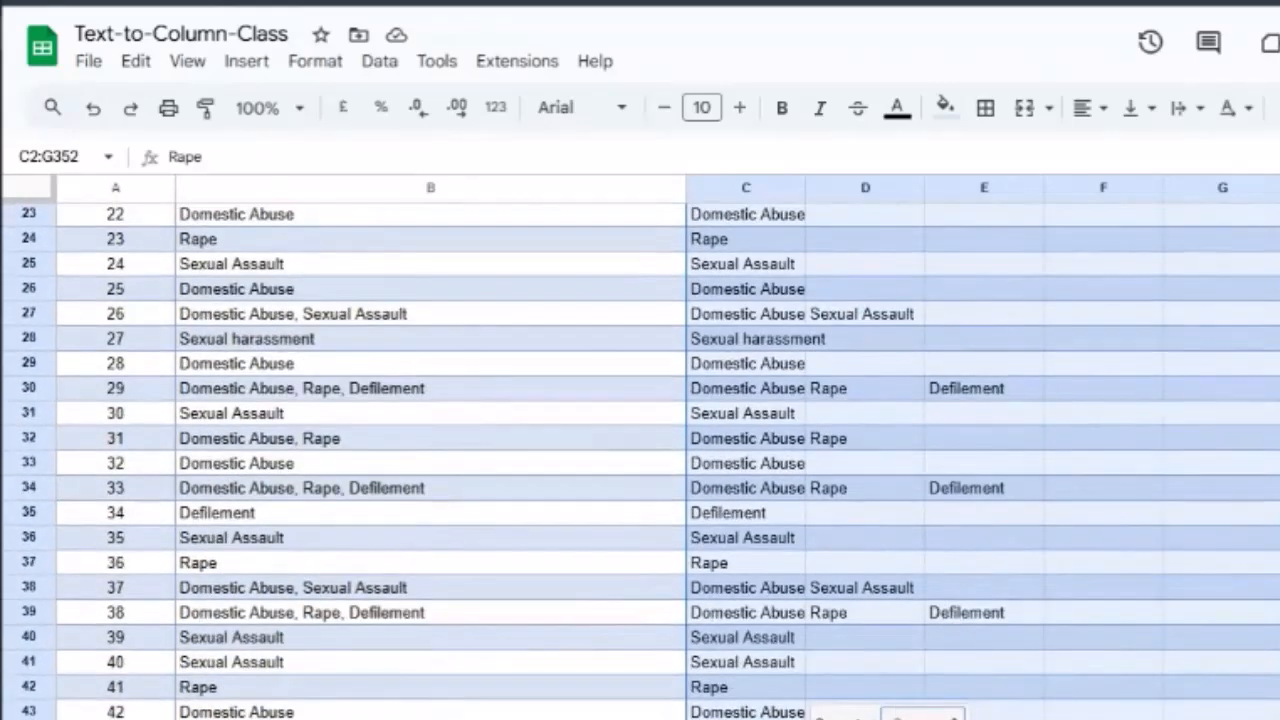
{"action": "left_click", "coordinate": [1279, 513]}
{"action": "scroll", "coordinate": [1279, 513], "scroll_direction": "up", "scroll_amount": 7}
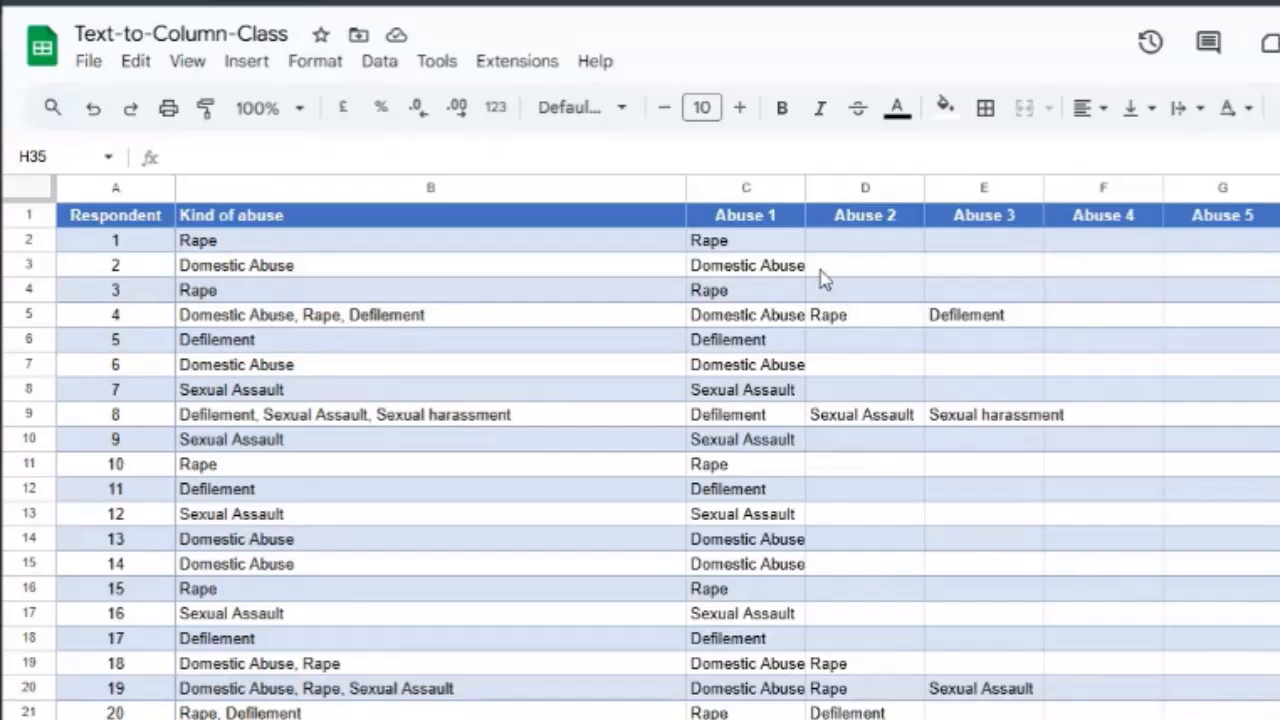
On the text-to-col-1 sheet, clear the Product ID and Product Category values in B3:C16.
{"action": "scroll", "coordinate": [1063, 346], "scroll_direction": "right", "scroll_amount": 1}
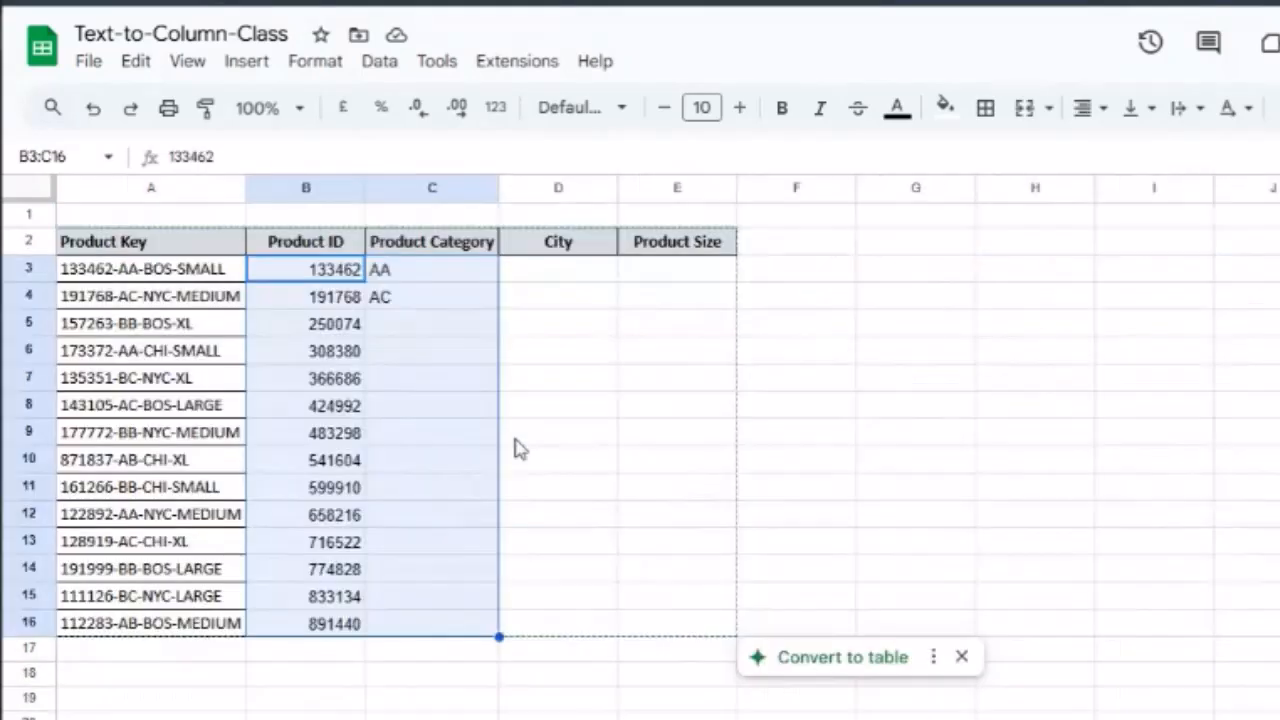
{"action": "key", "text": "Delete"}
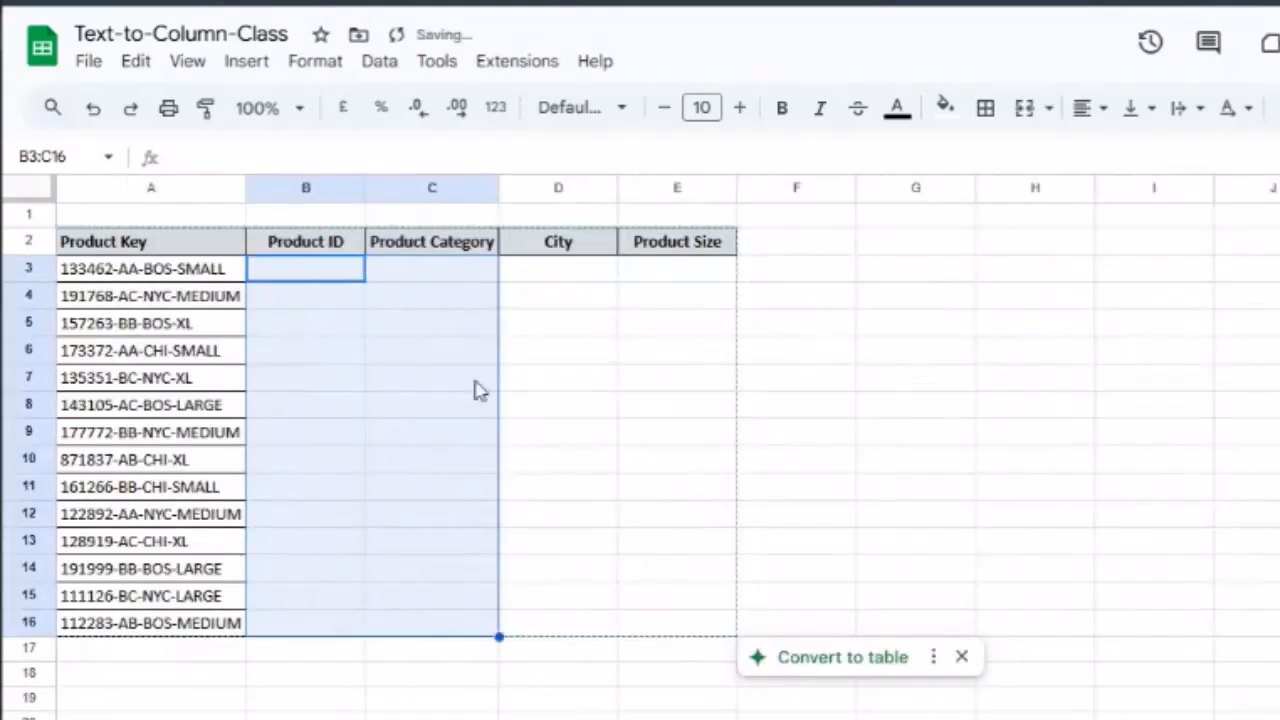
{"action": "left_click", "coordinate": [315, 283]}
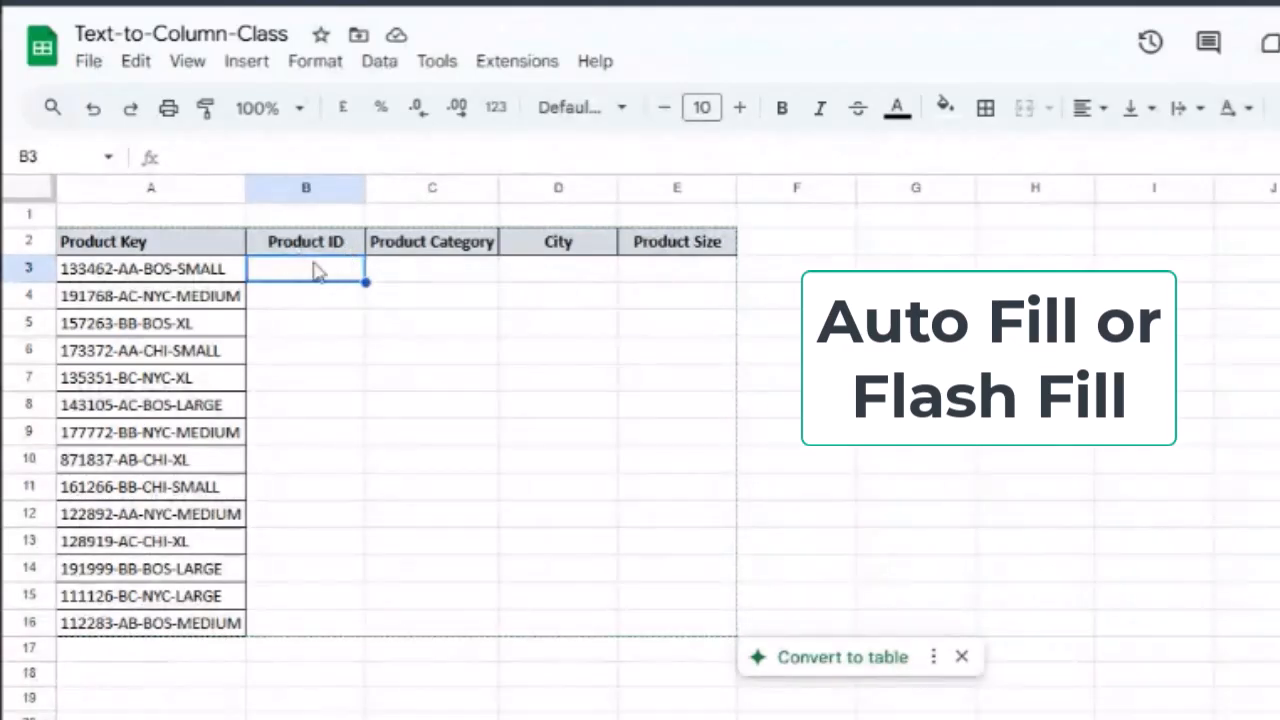
{"action": "left_click", "coordinate": [143, 273]}
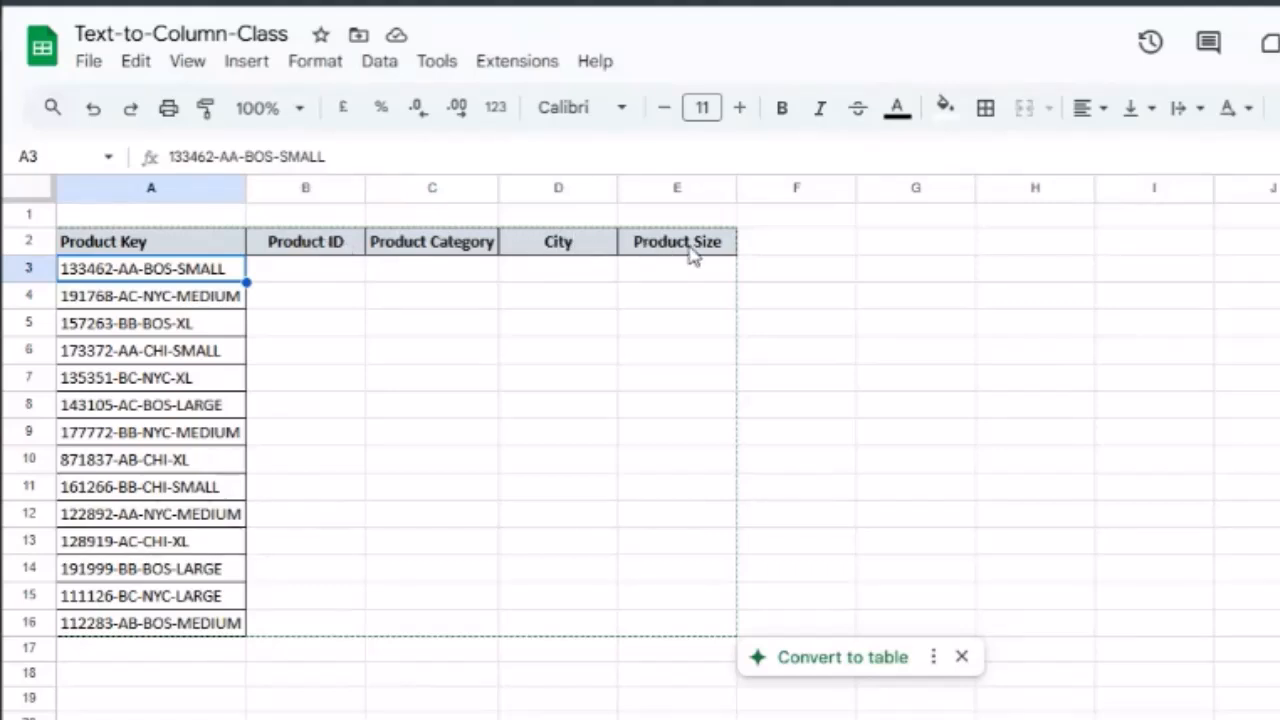
Enter the first two product IDs, 133462 in B3 and 191768 in B4, under Product ID.
{"action": "left_click", "coordinate": [300, 266]}
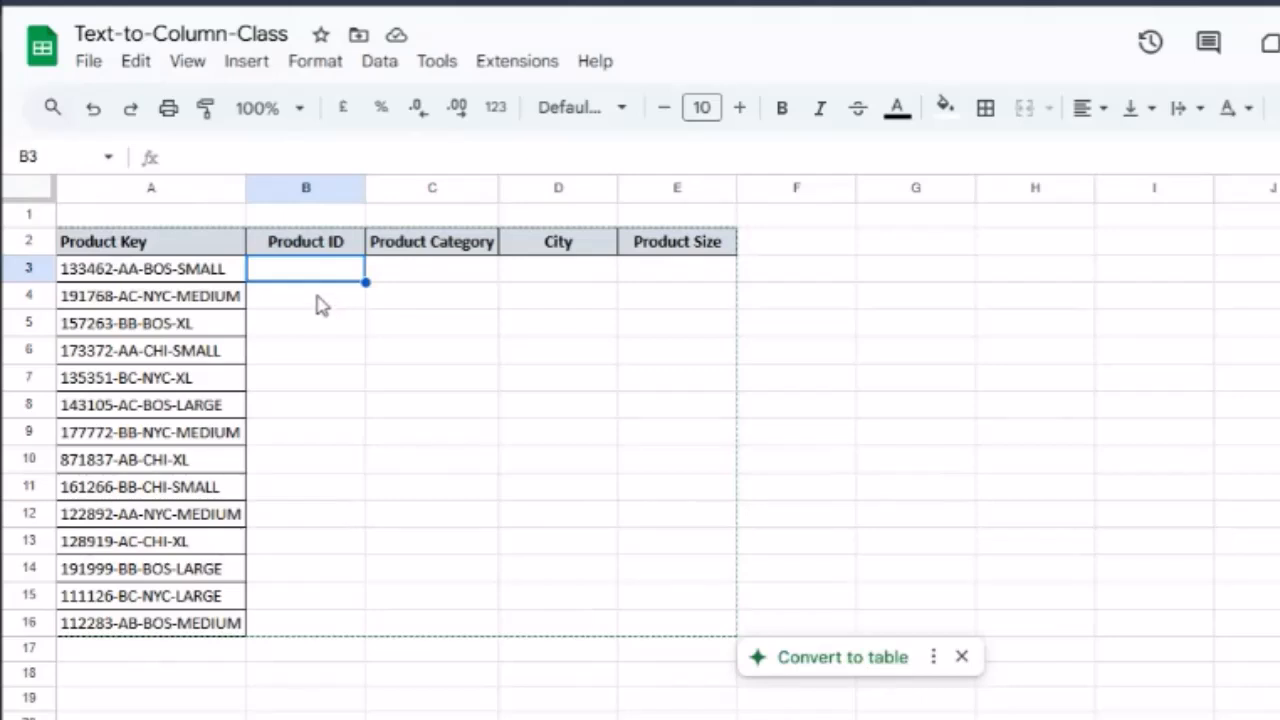
{"action": "type", "text": "1"}
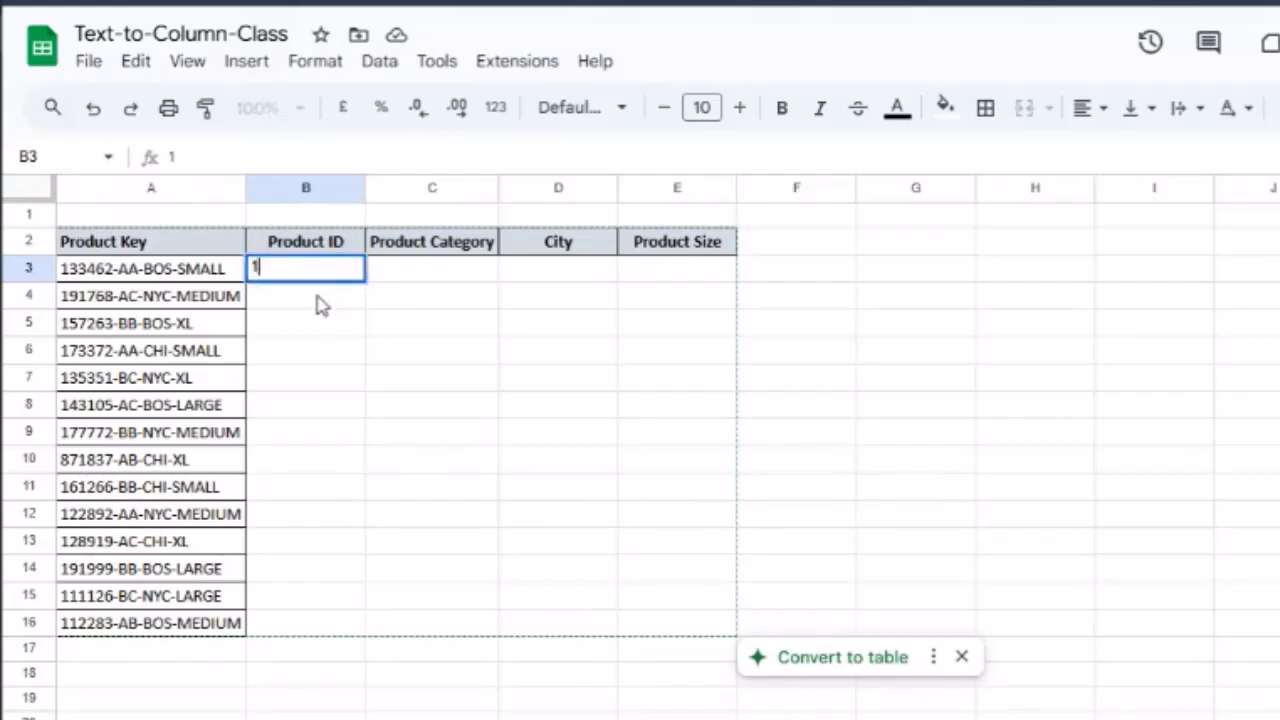
{"action": "type", "text": "33"}
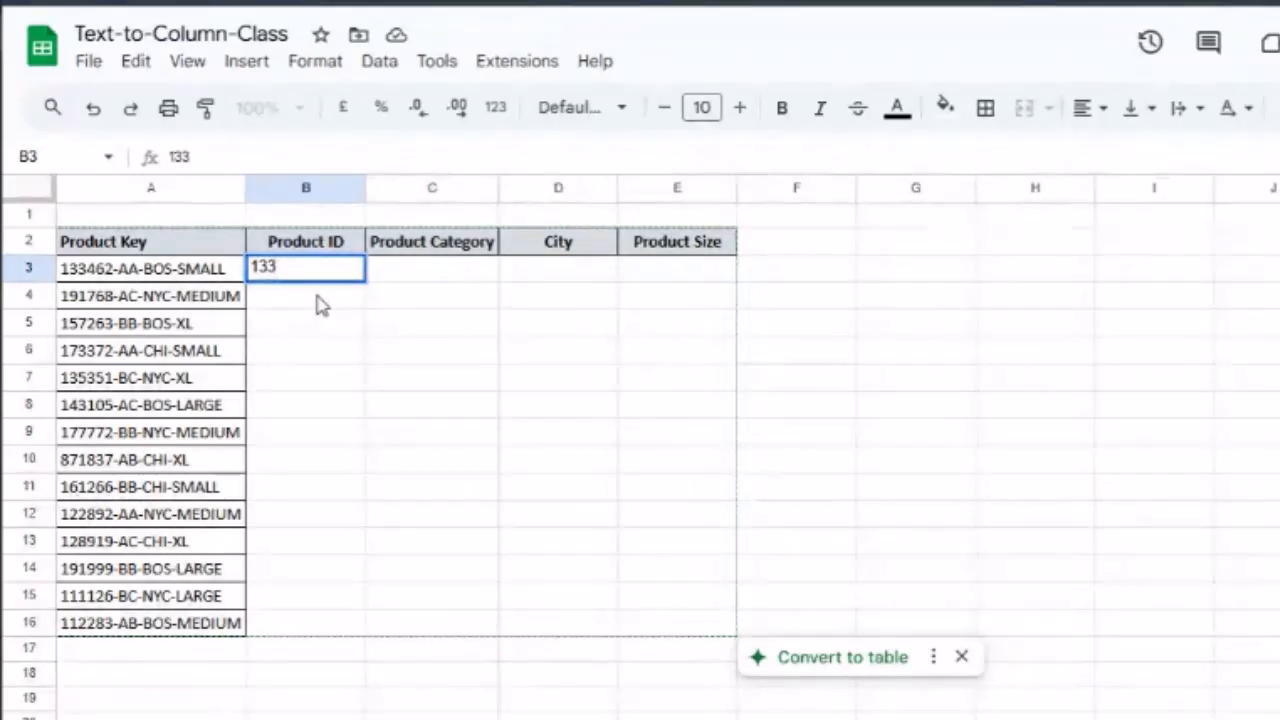
{"action": "type", "text": "462"}
{"action": "key", "text": "Return"}
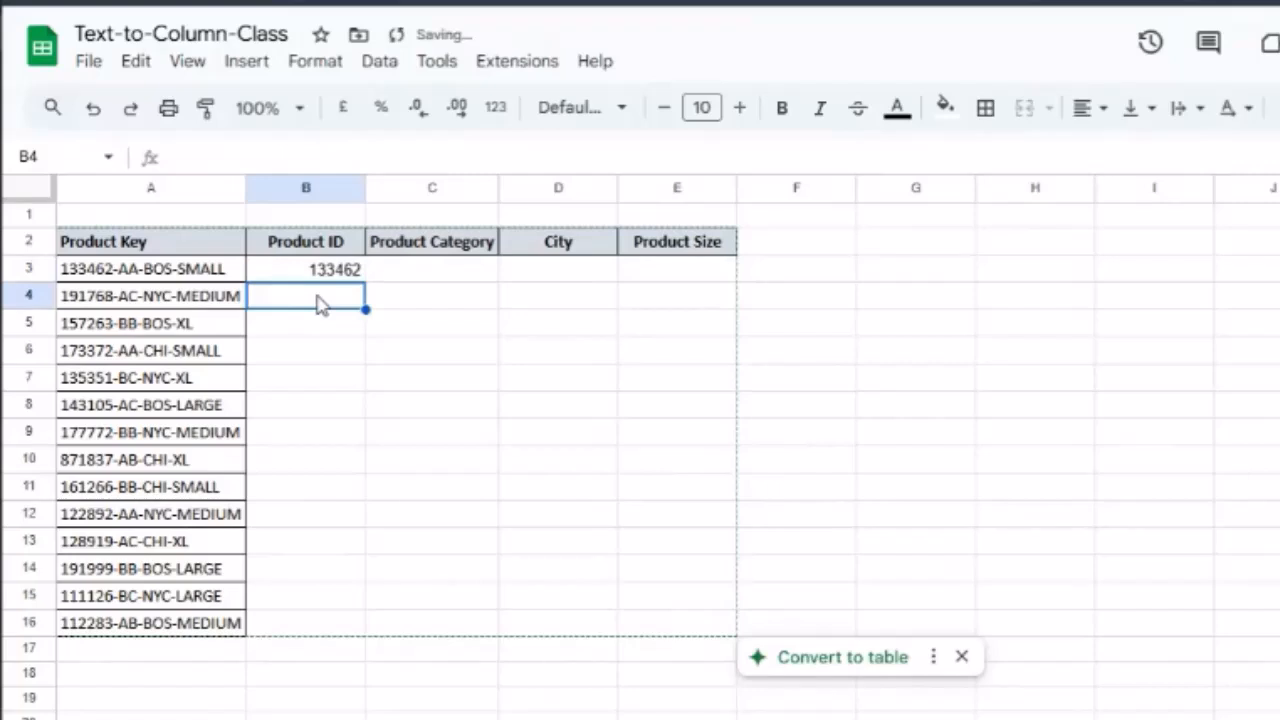
{"action": "key", "text": "Up"}
{"action": "left_click", "coordinate": [320, 305]}
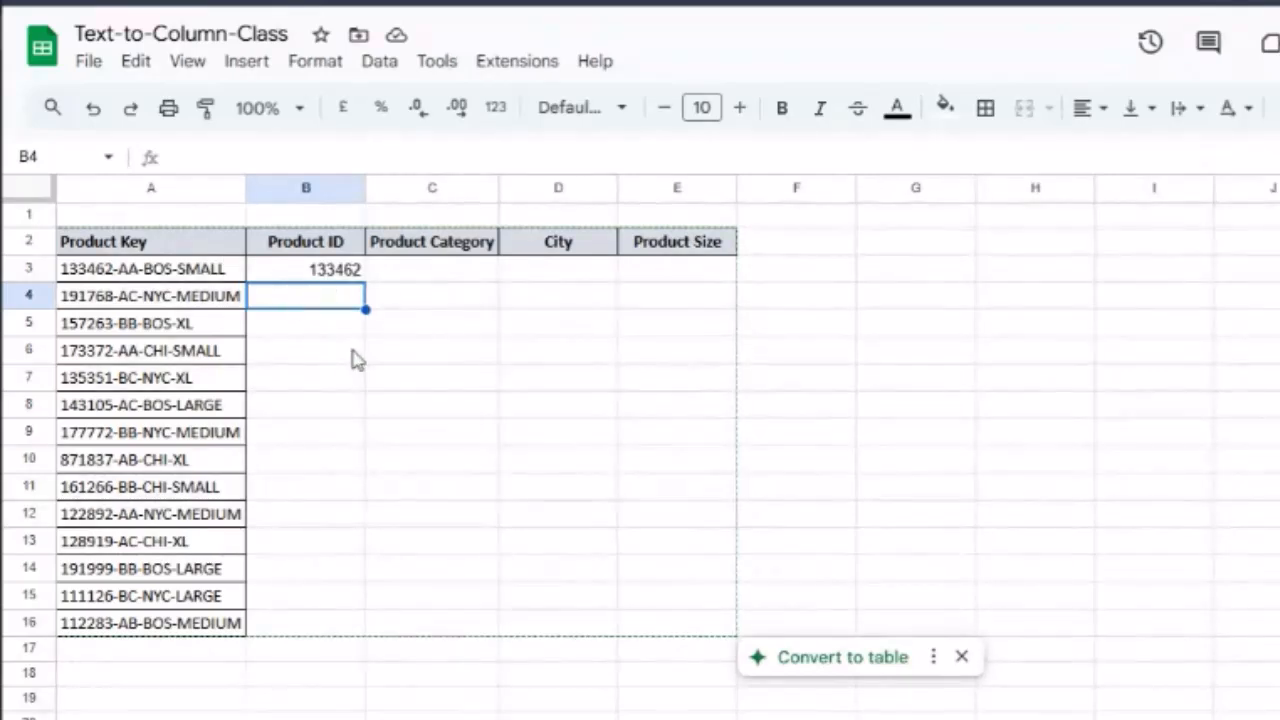
{"action": "type", "text": "19196"}
{"action": "key", "text": "BackSpace"}
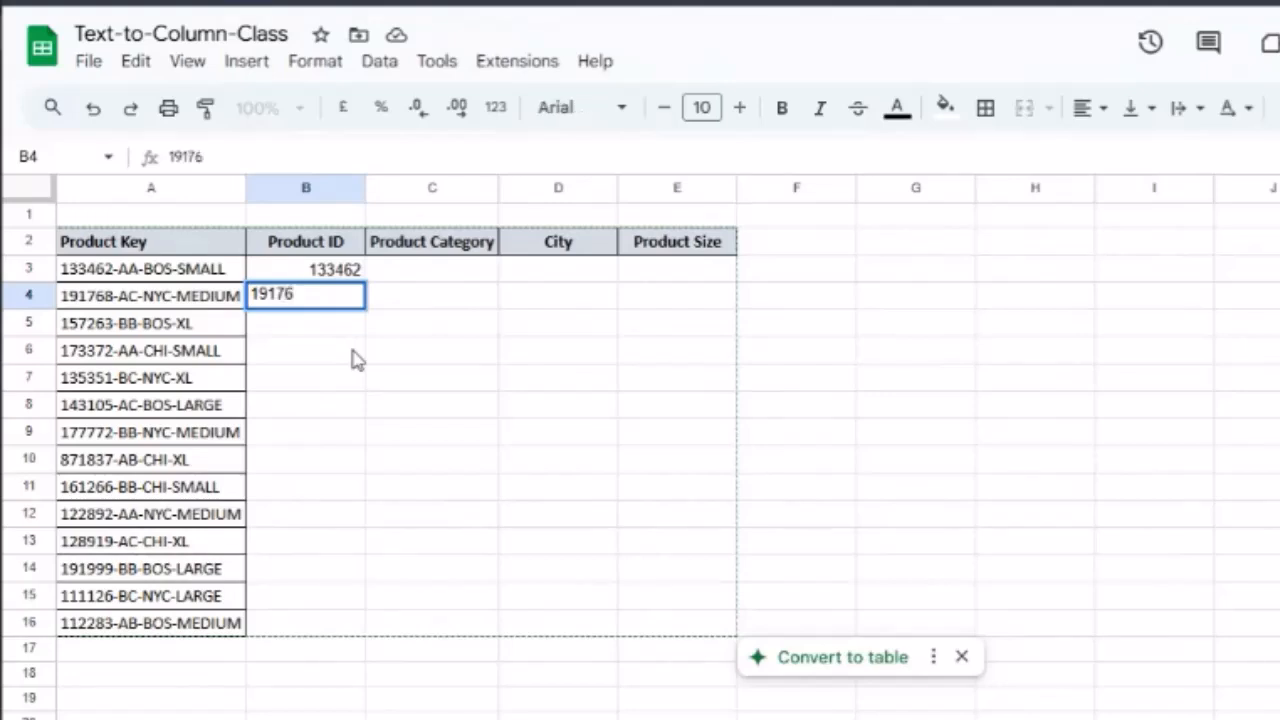
{"action": "key", "text": "Return"}
{"action": "key", "text": "Up"}
{"action": "key", "text": "Up"}
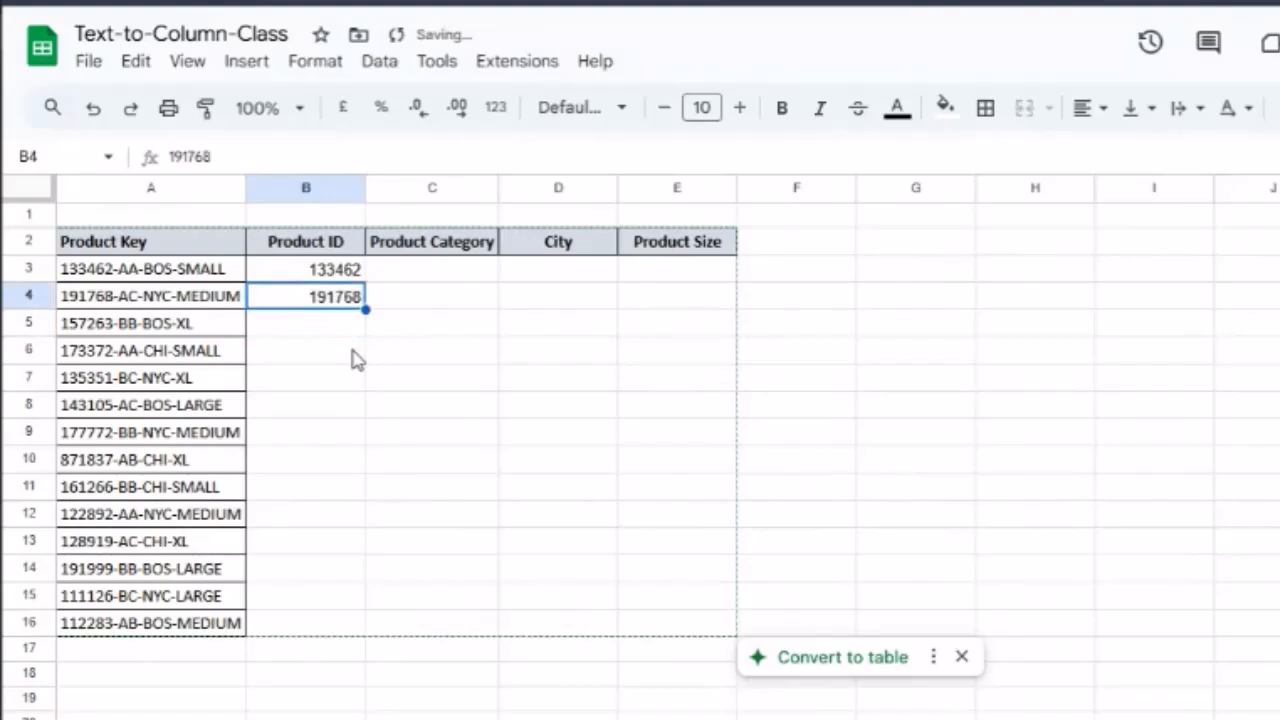
Extend the two IDs in B3:B4 down the Product ID column to B16 as a fill series.
{"action": "key", "text": "shift+Down"}
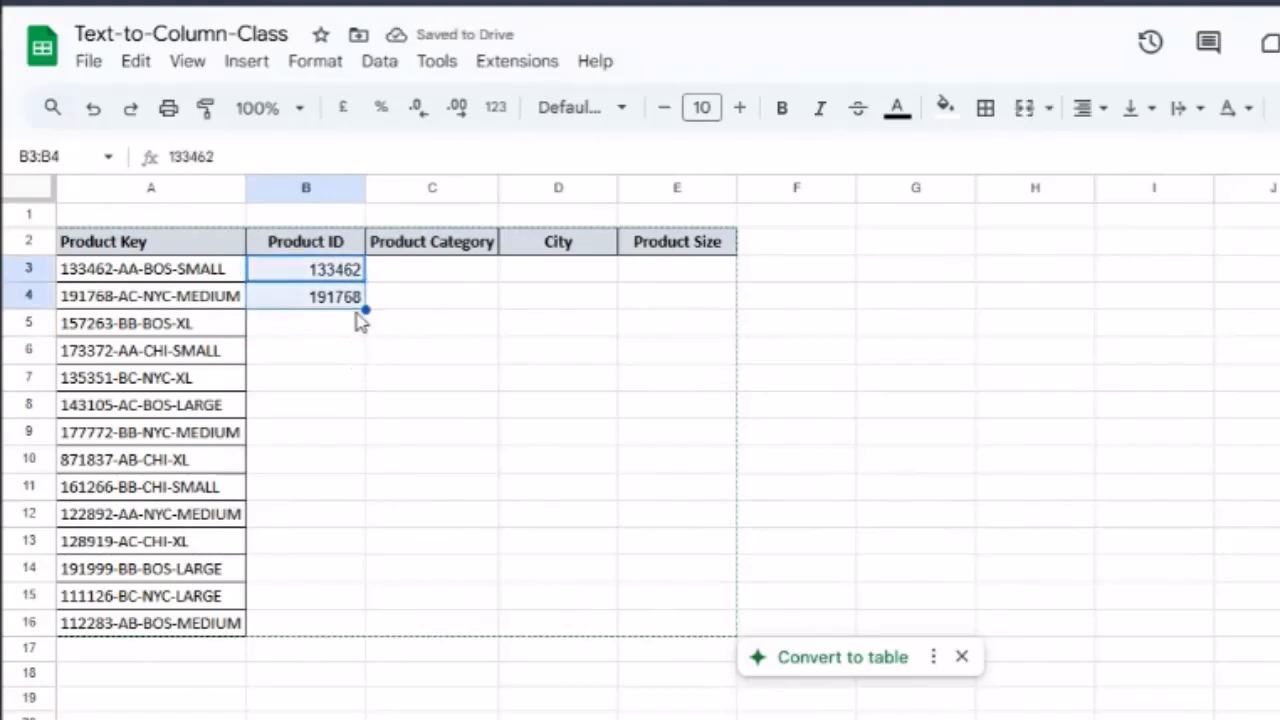
{"action": "left_click_drag", "start_coordinate": [363, 311], "coordinate": [337, 630]}
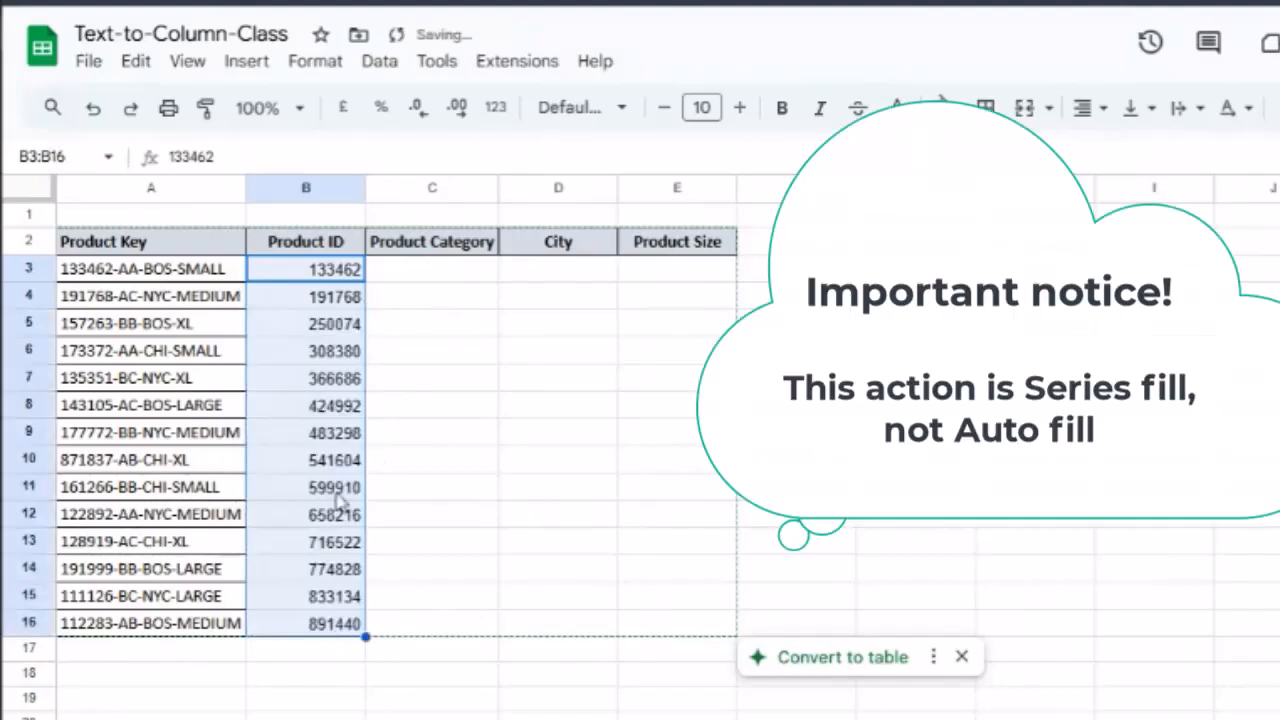
{"action": "left_click", "coordinate": [333, 300]}
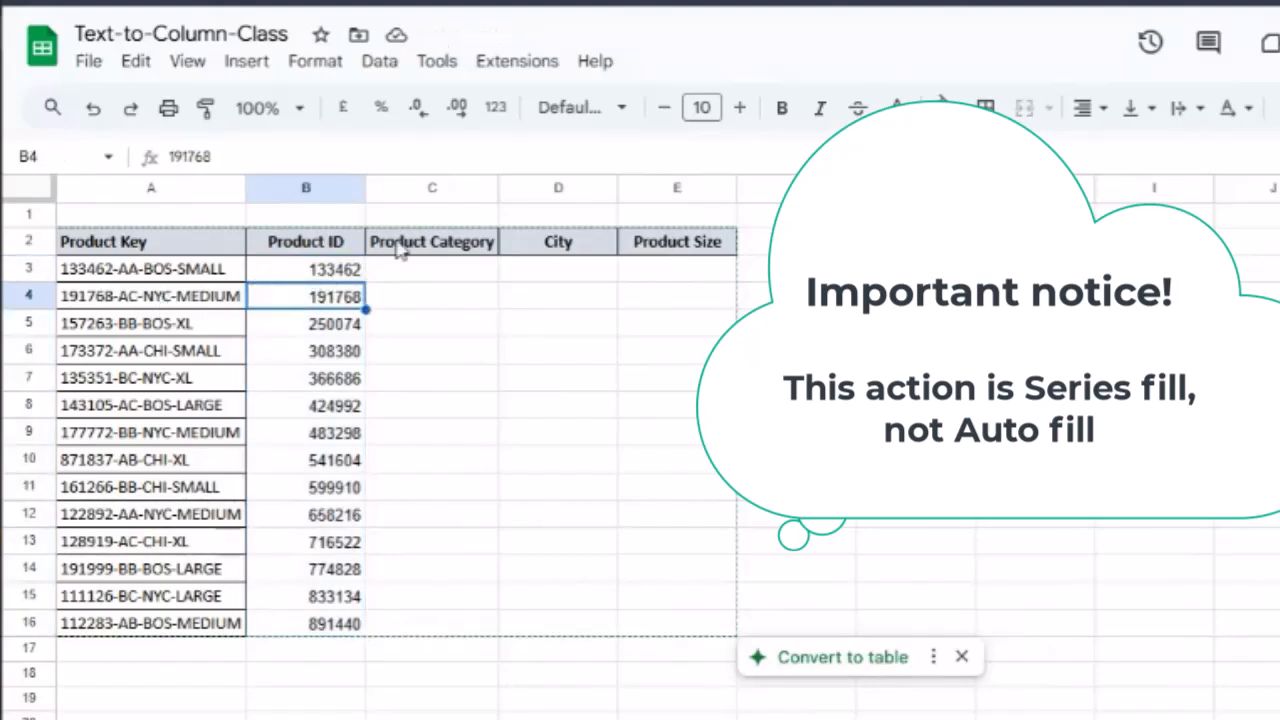
{"action": "left_click", "coordinate": [428, 262]}
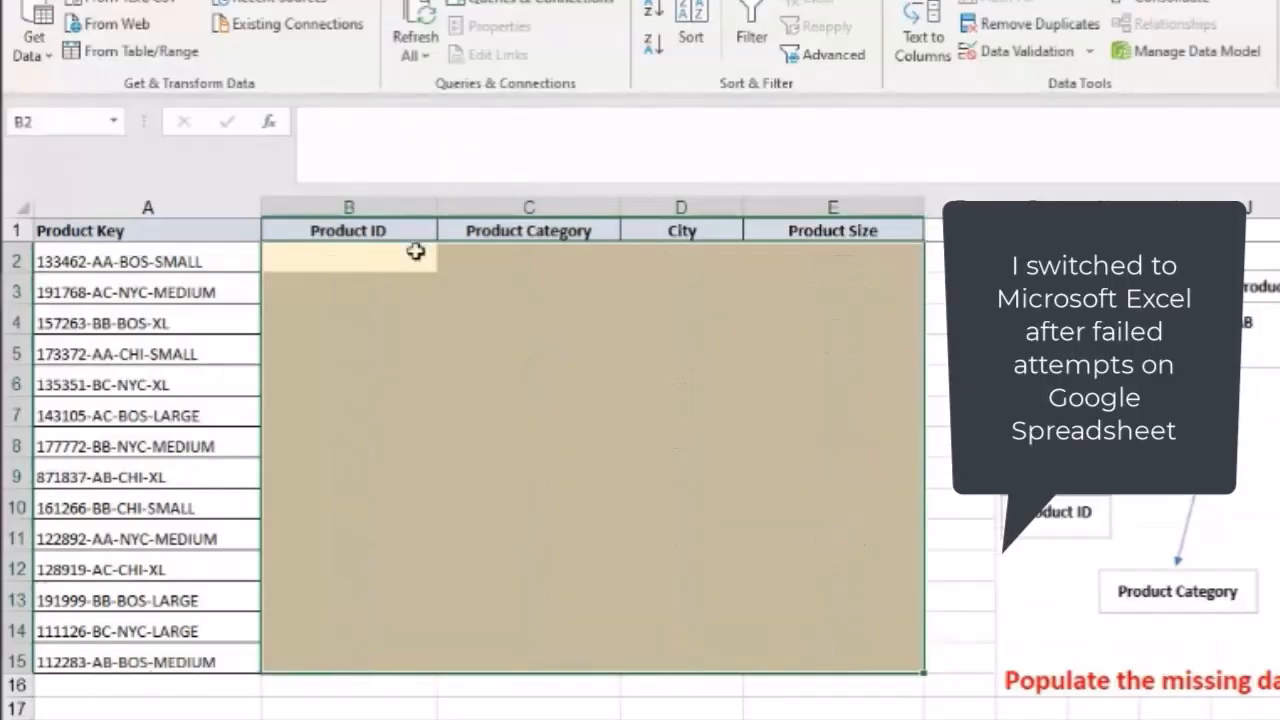
In the Excel workbook, enter the product IDs 133462 in B2 and 191768 in B3.
{"action": "left_click", "coordinate": [354, 266]}
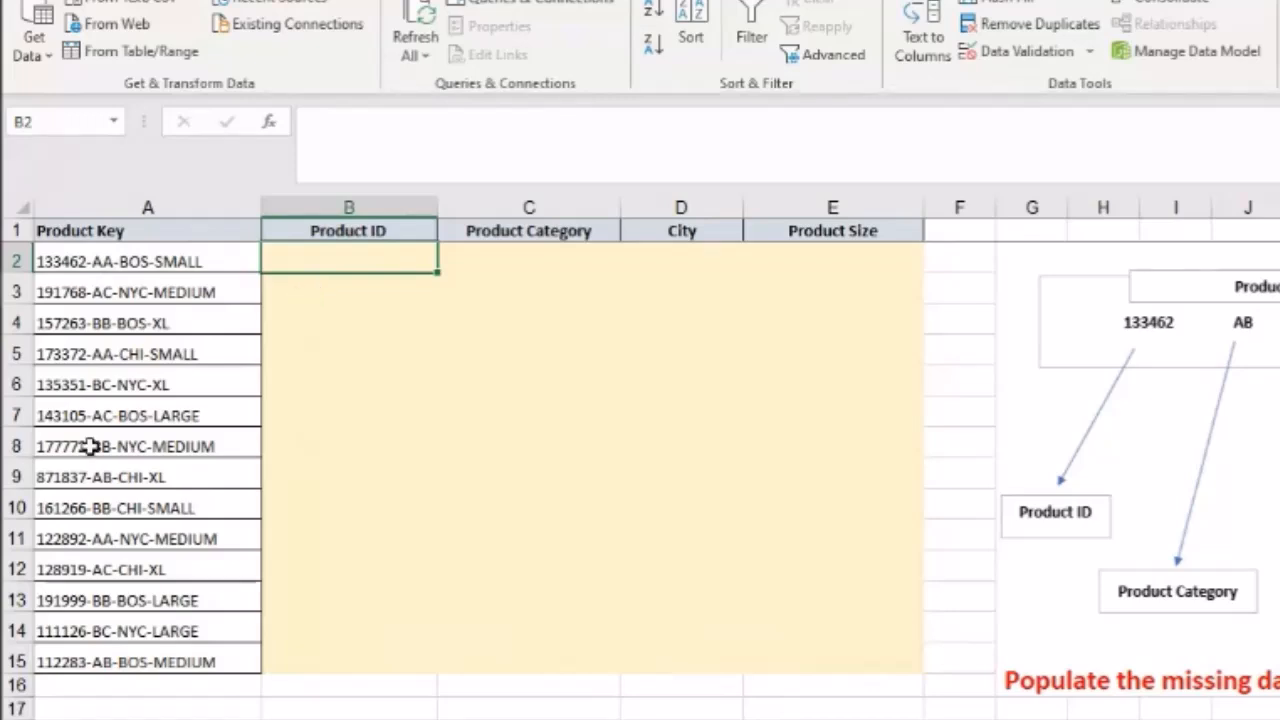
{"action": "key", "text": "Down"}
{"action": "key", "text": "Up"}
{"action": "type", "text": "133"}
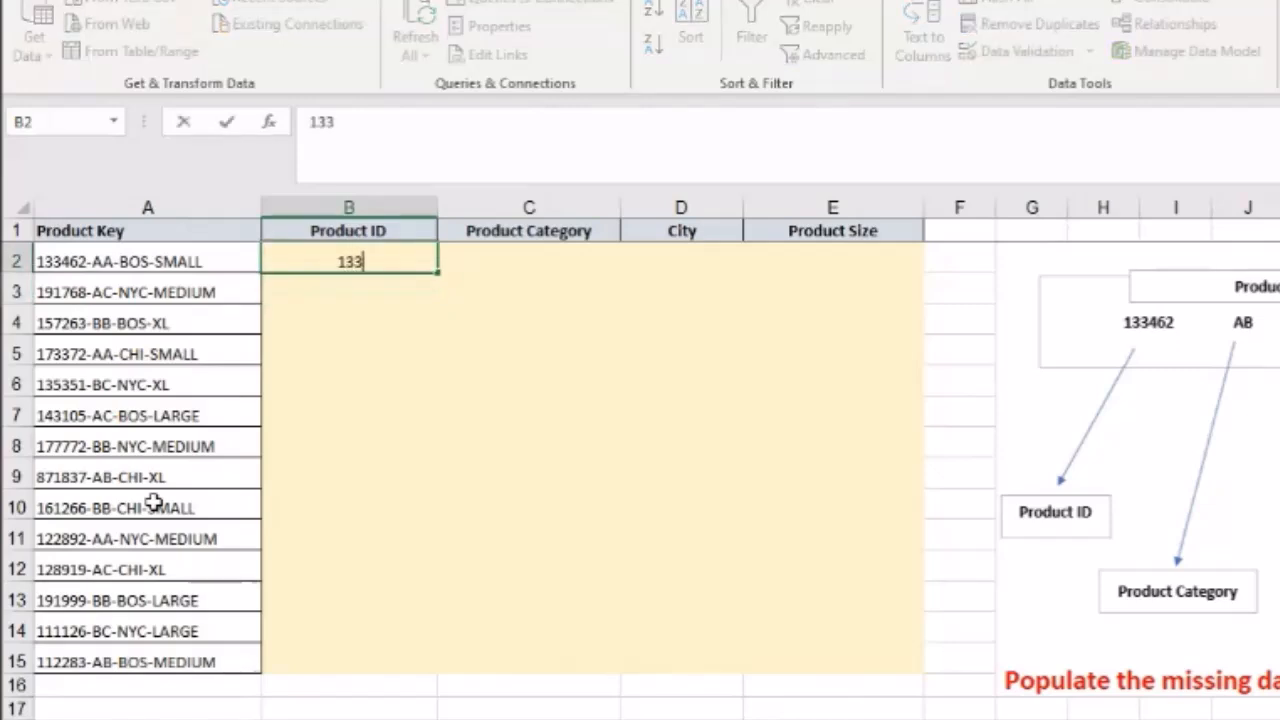
{"action": "type", "text": "6"}
{"action": "key", "text": "BackSpace"}
{"action": "type", "text": "462"}
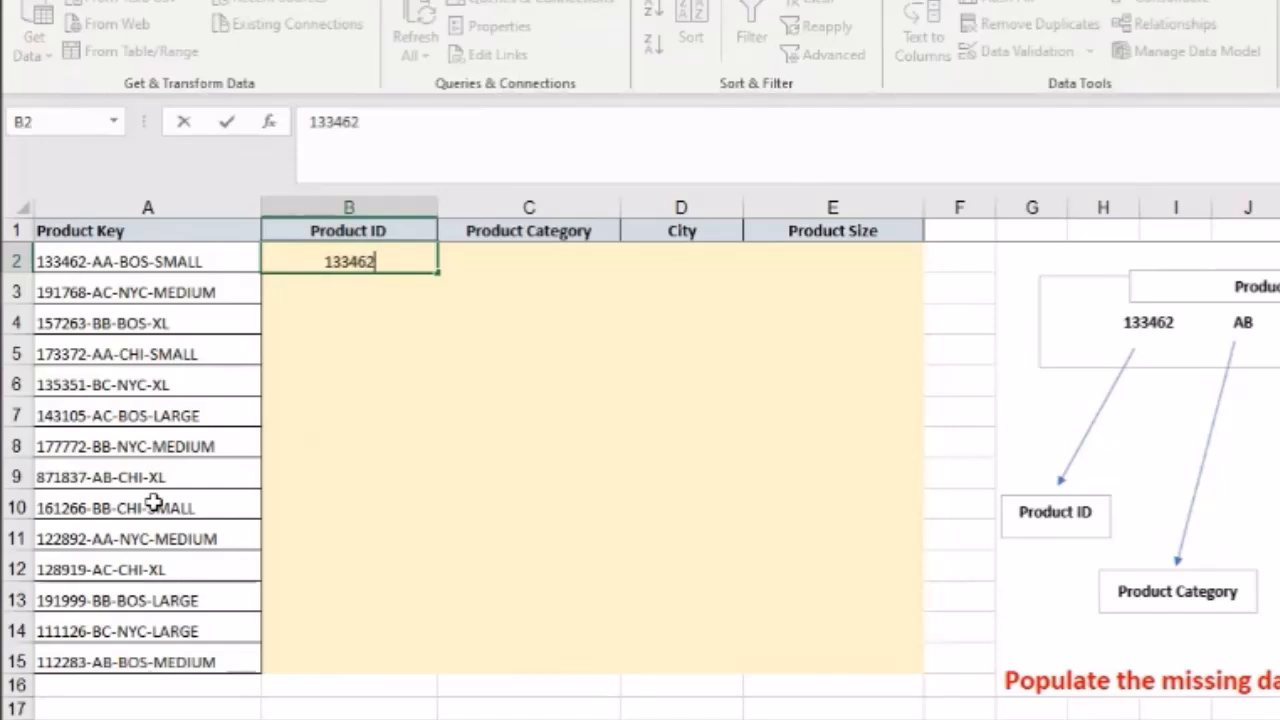
{"action": "key", "text": "Return"}
{"action": "type", "text": "191768"}
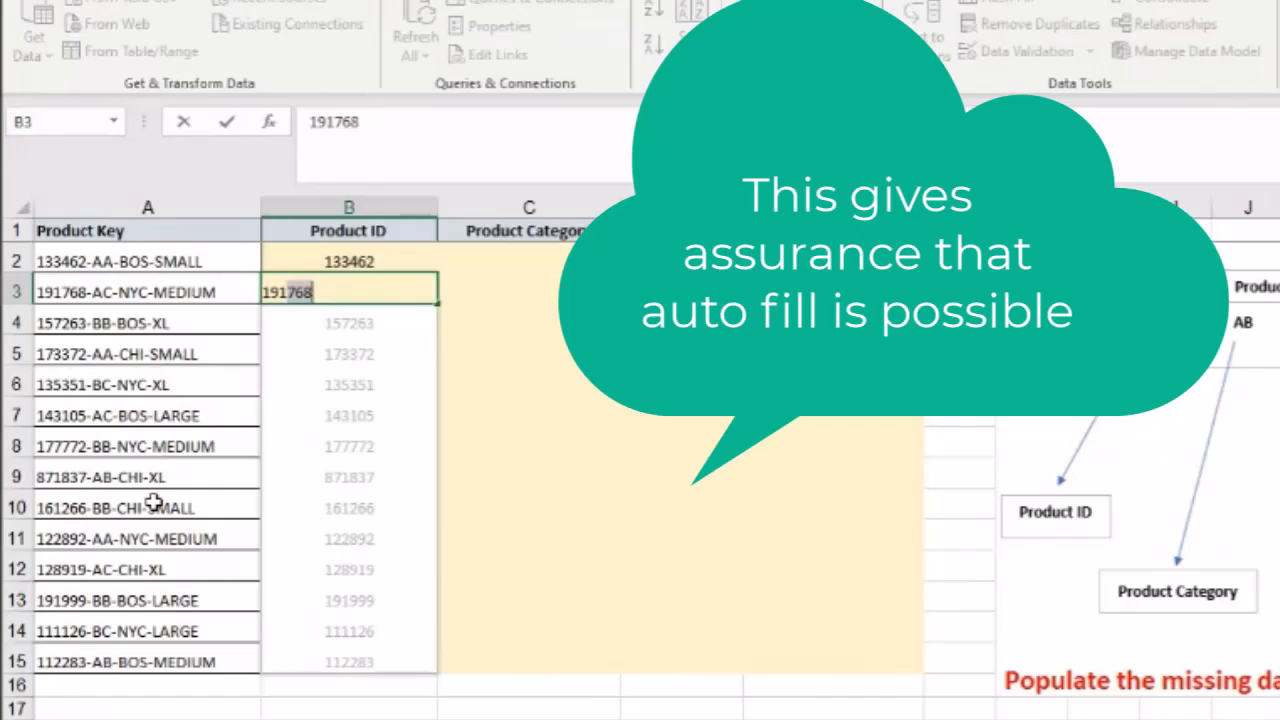
{"action": "key", "text": "Down"}
{"action": "left_click", "coordinate": [385, 292]}
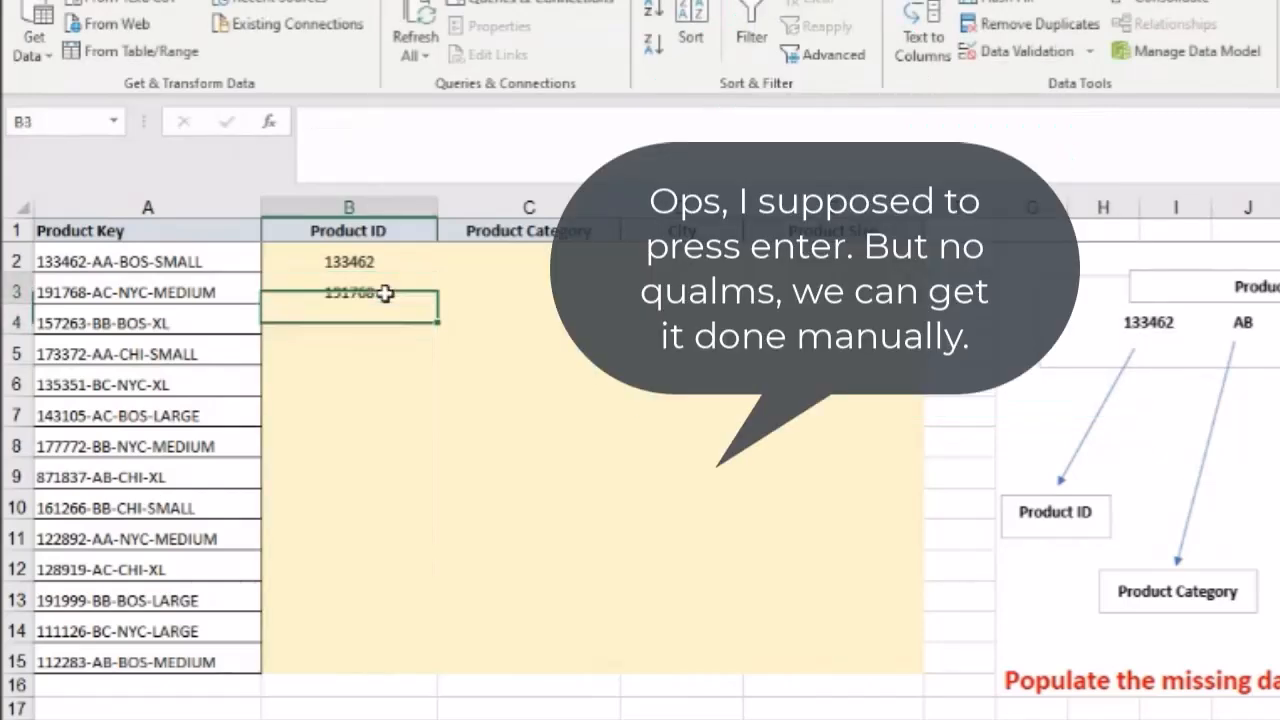
Flash Fill the remaining Product ID cells across B2:B15 from the two example IDs.
{"action": "key", "text": "Up"}
{"action": "key", "text": "shift+Down"}
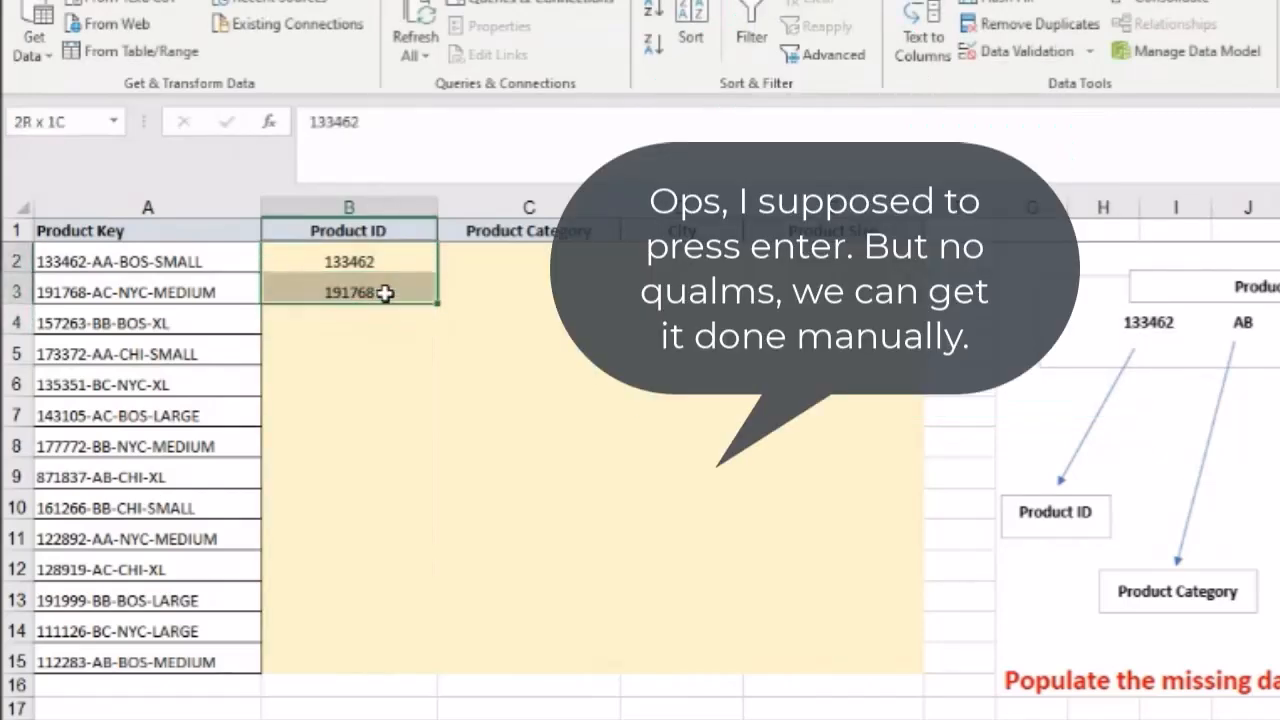
{"action": "key", "text": "shift+Down"}
{"action": "key", "text": "shift+Down"}
{"action": "key", "text": "shift+Down"}
{"action": "key", "text": "shift+Down"}
{"action": "key", "text": "shift+Down"}
{"action": "key", "text": "shift+Down"}
{"action": "key", "text": "shift+Down"}
{"action": "key", "text": "shift+Down"}
{"action": "key", "text": "shift+Down"}
{"action": "key", "text": "shift+Down"}
{"action": "key", "text": "shift+Down"}
{"action": "key", "text": "shift+Down"}
{"action": "key", "text": "shift+Down"}
{"action": "key", "text": "shift+Down"}
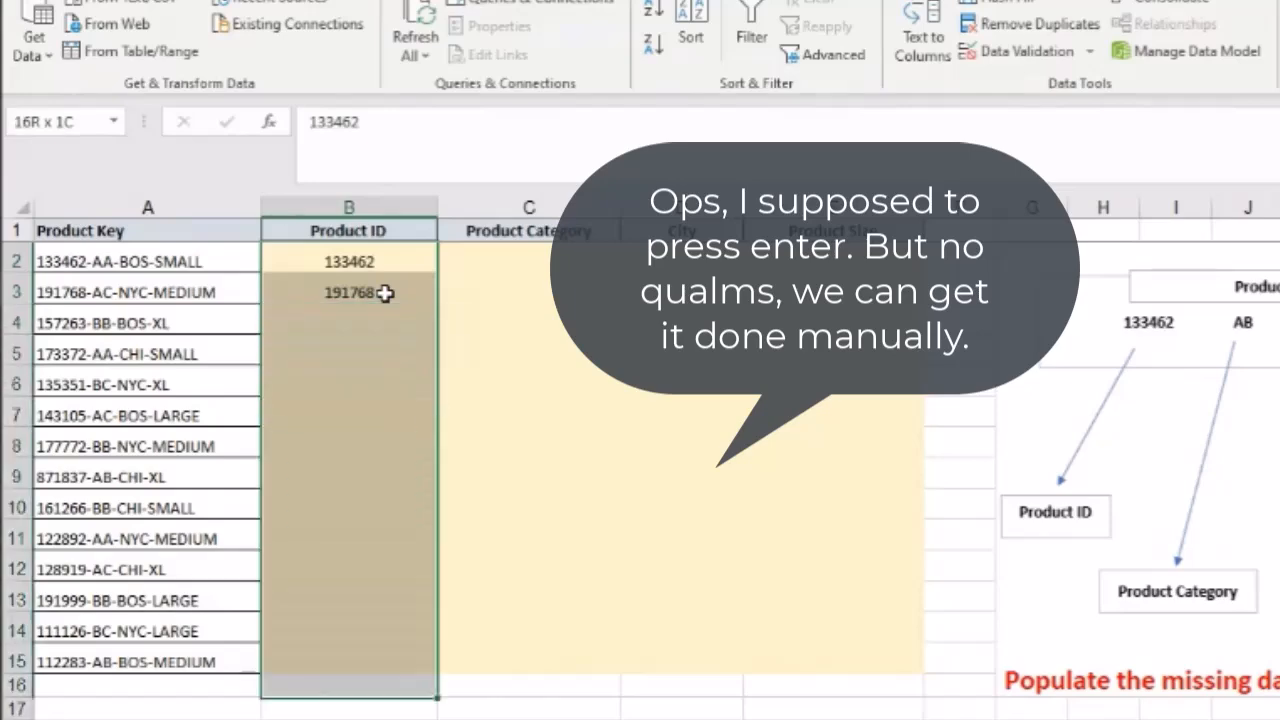
{"action": "key", "text": "shift+Up"}
{"action": "key", "text": "shift+Up"}
{"action": "key", "text": "shift+Up"}
{"action": "key", "text": "shift+Down"}
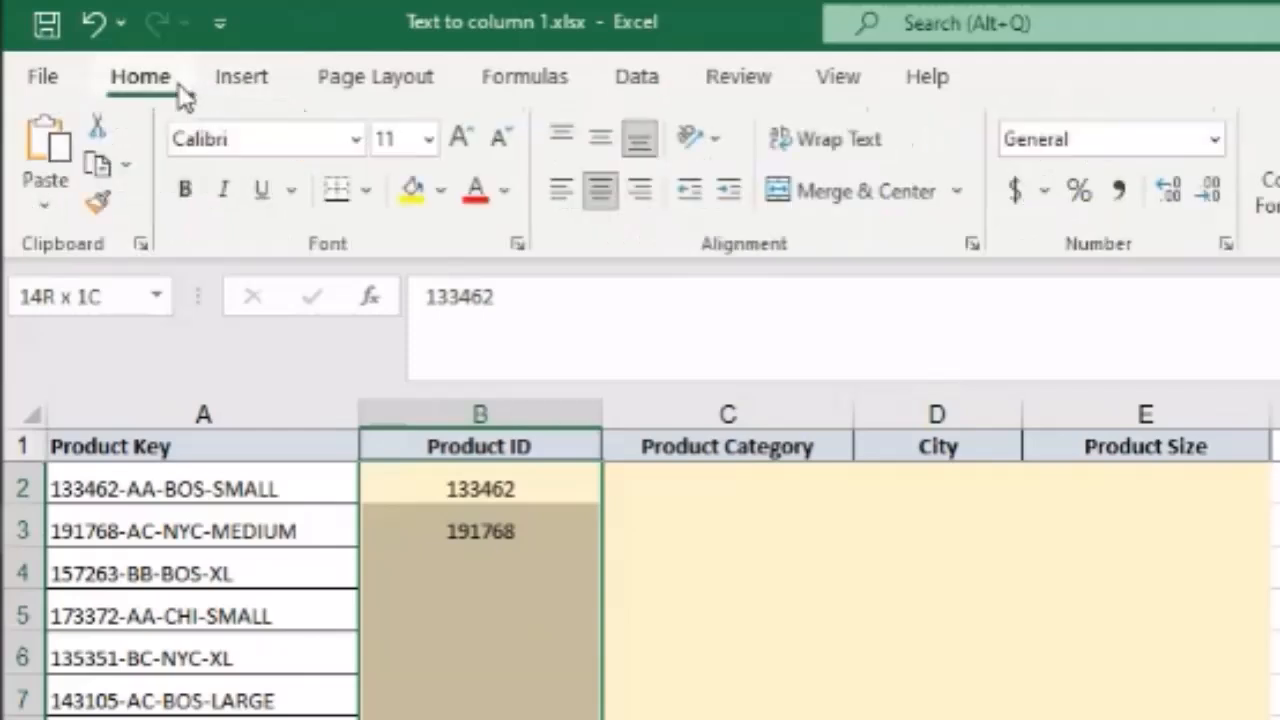
{"action": "left_click", "coordinate": [140, 76]}
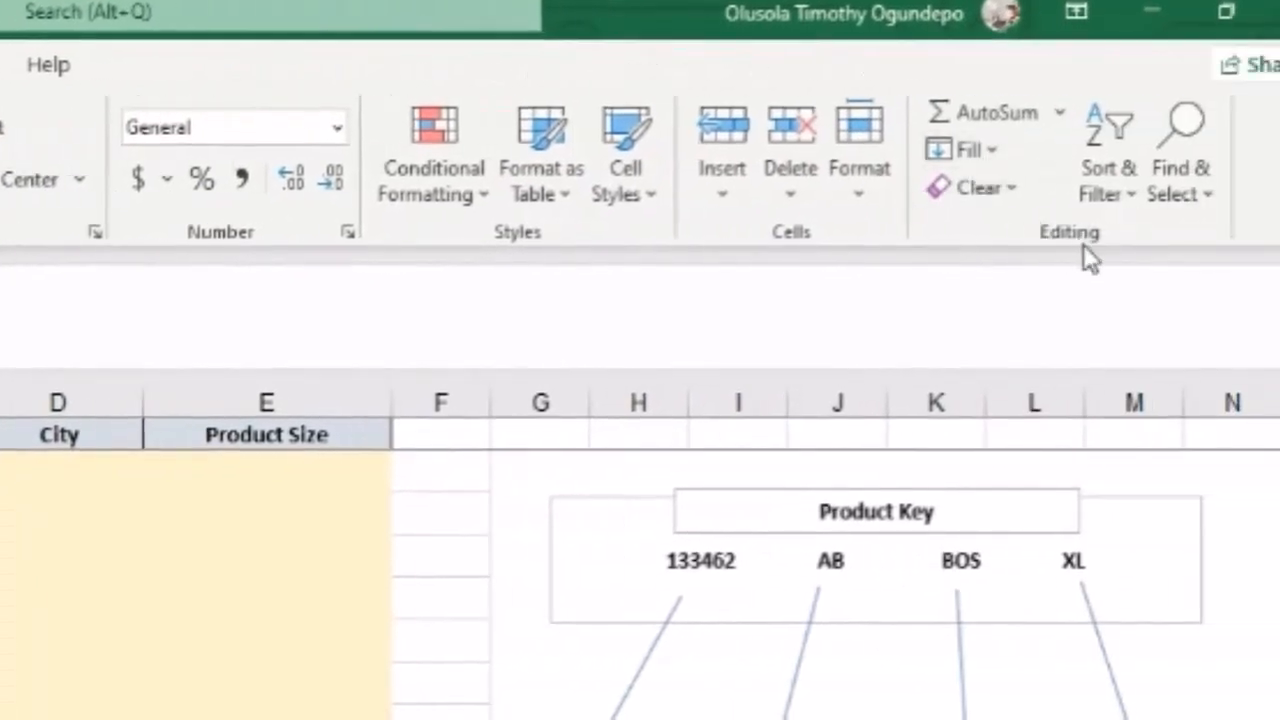
{"action": "left_click", "coordinate": [990, 150]}
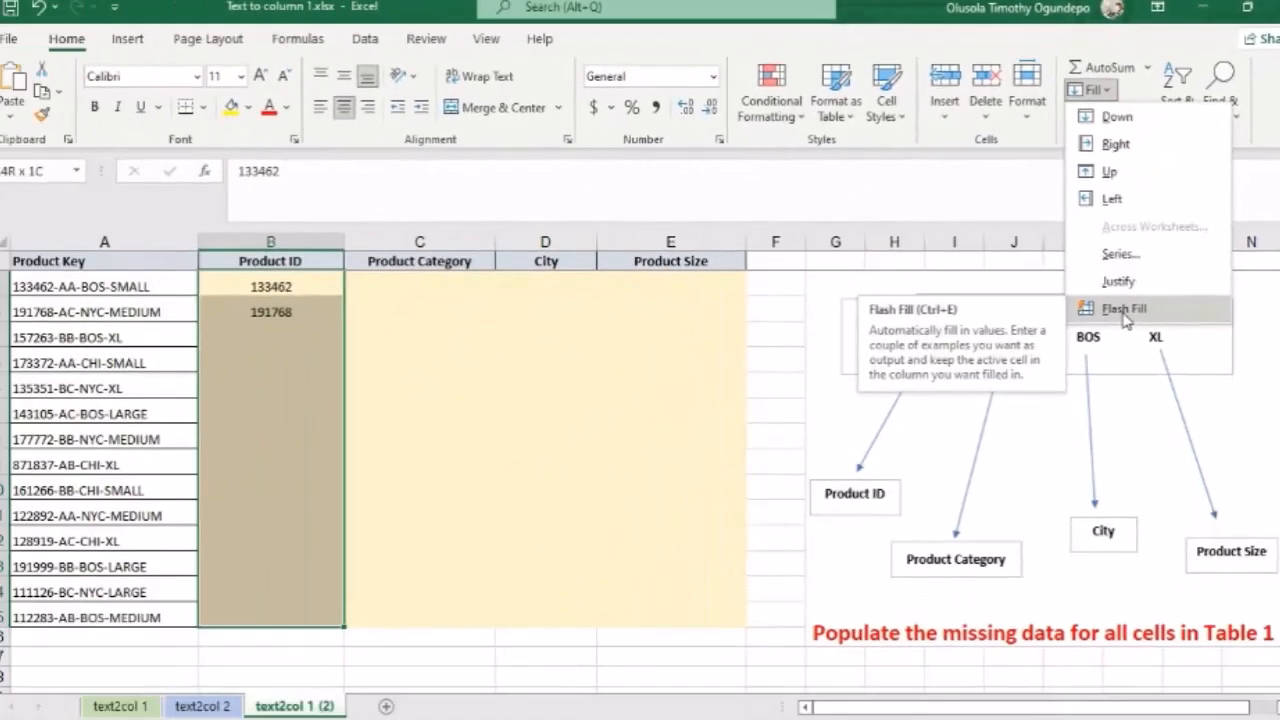
{"action": "left_click", "coordinate": [1125, 310]}
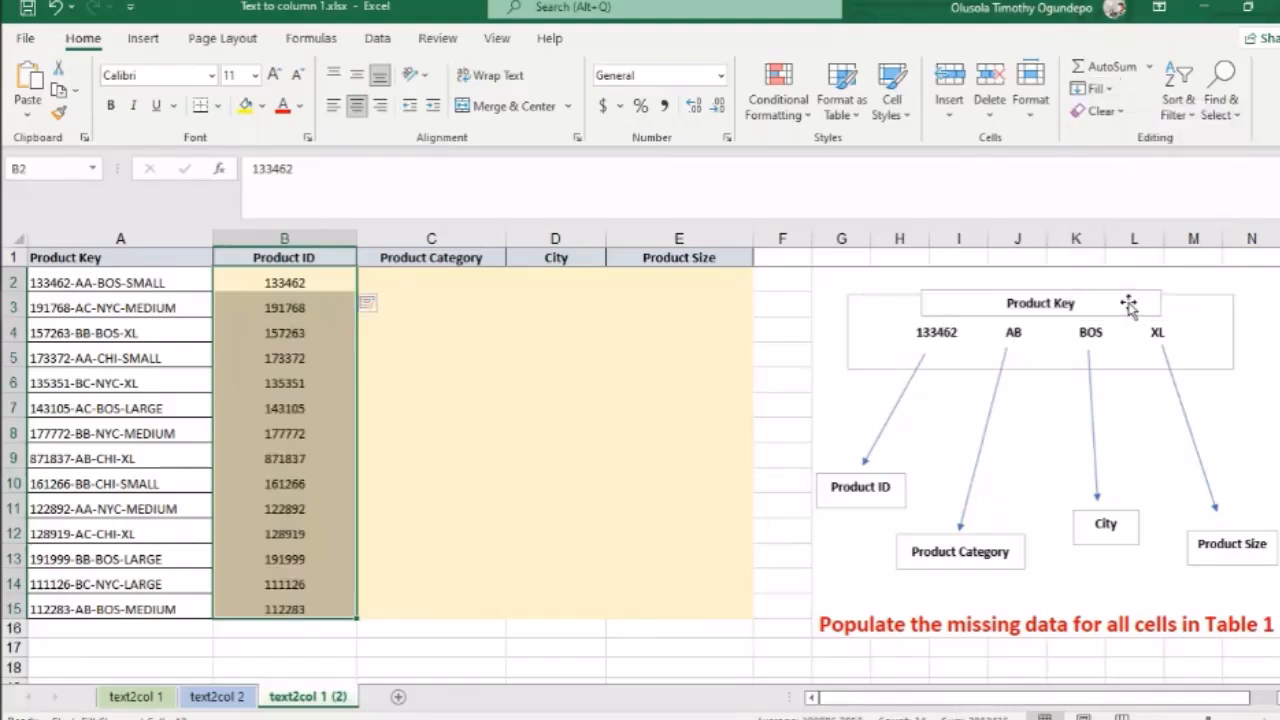
{"action": "left_click", "coordinate": [311, 341]}
Enter the example product categories AA in C2 and AC in C3.
{"action": "left_click", "coordinate": [418, 285]}
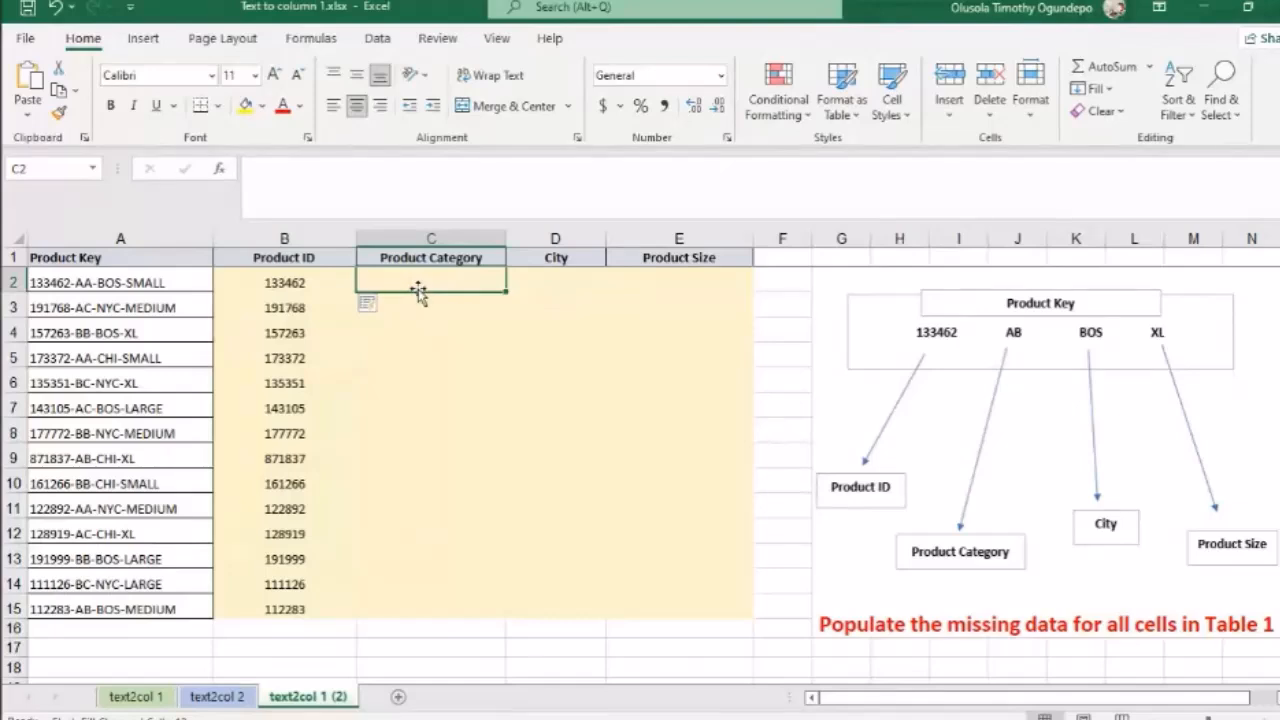
{"action": "type", "text": "aa"}
{"action": "key", "text": "BackSpace"}
{"action": "type", "text": "AA"}
{"action": "key", "text": "Return"}
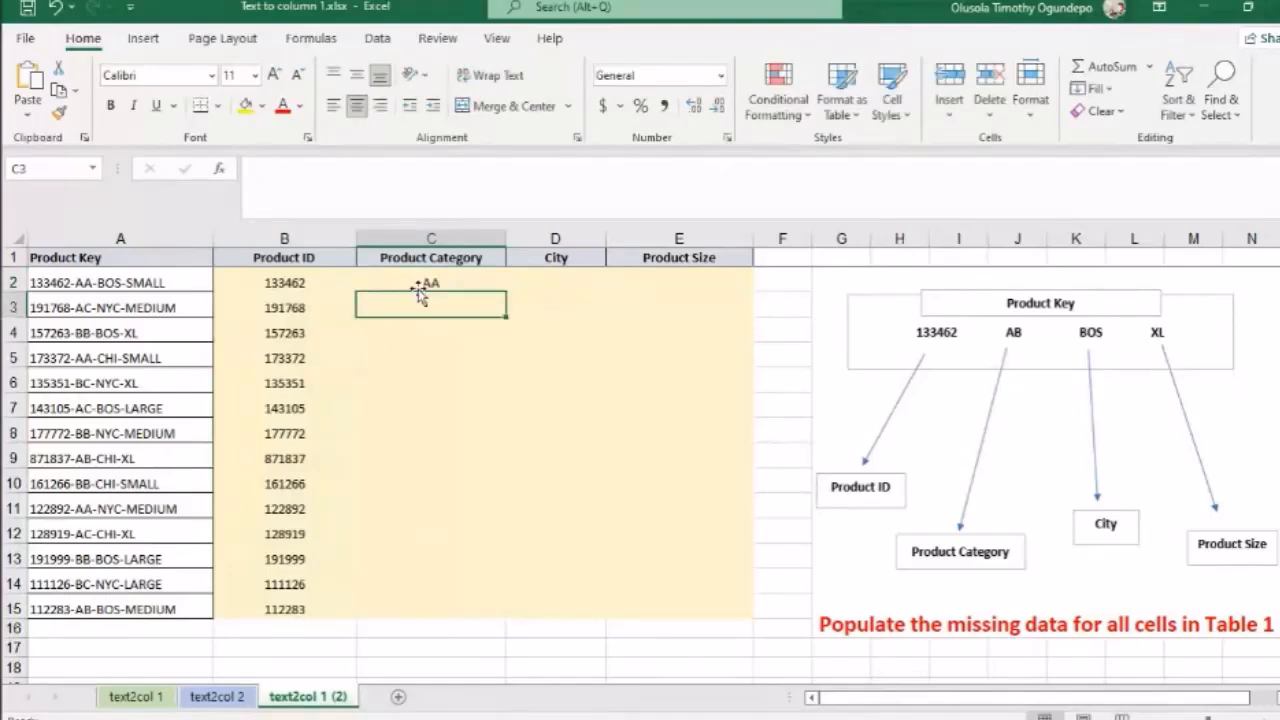
{"action": "type", "text": "AC"}
{"action": "key", "text": "Return"}
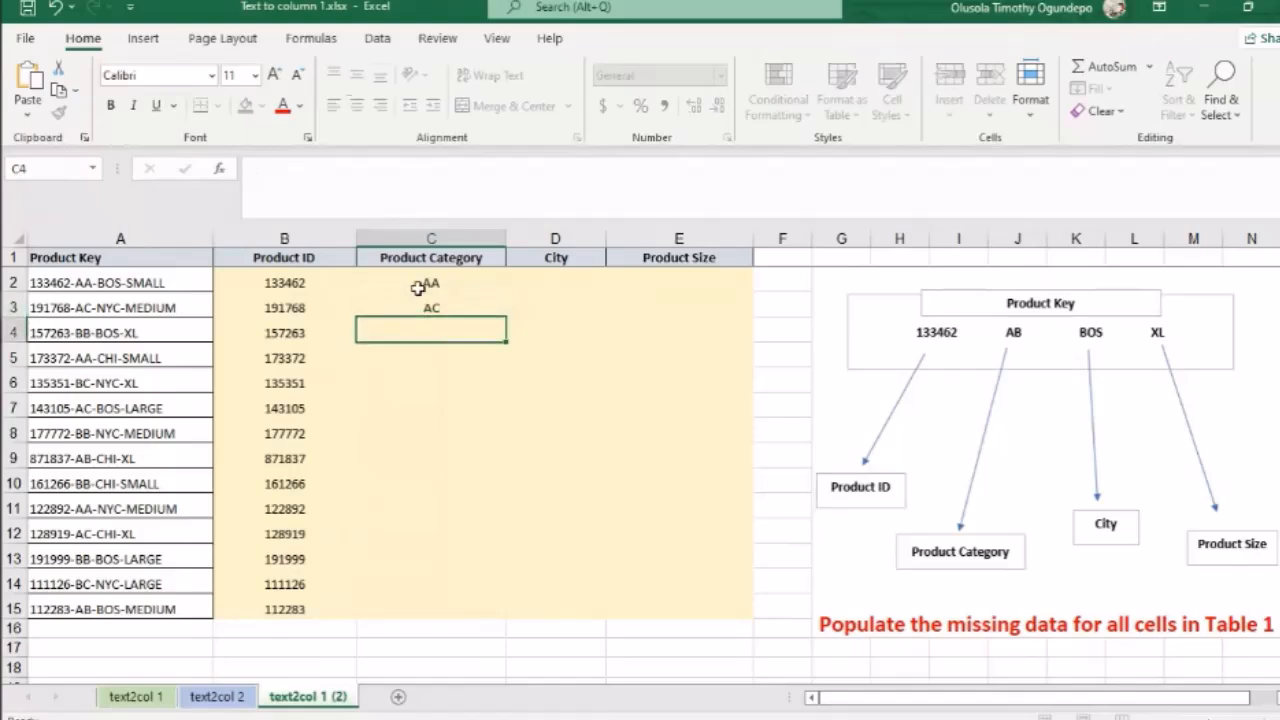
Flash Fill the Product Category column across C2:C15 from the two example categories.
{"action": "key", "text": "Up"}
{"action": "key", "text": "Up"}
{"action": "key", "text": "shift+Down"}
{"action": "key", "text": "shift+Down"}
{"action": "key", "text": "shift+Down"}
{"action": "key", "text": "shift+Down"}
{"action": "key", "text": "shift+Down"}
{"action": "key", "text": "shift+Down"}
{"action": "key", "text": "shift+Down"}
{"action": "key", "text": "shift+Down"}
{"action": "key", "text": "shift+Down"}
{"action": "key", "text": "shift+Down"}
{"action": "key", "text": "shift+Down"}
{"action": "key", "text": "shift+Down"}
{"action": "key", "text": "shift+Down"}
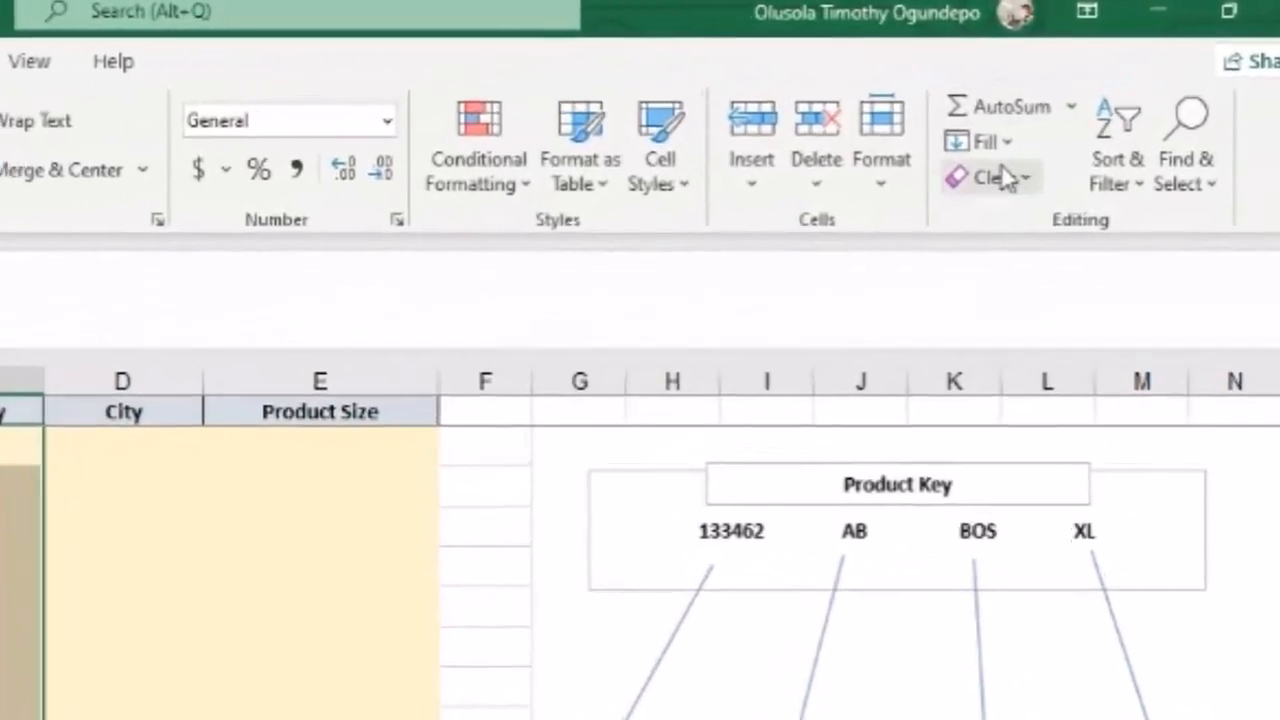
{"action": "left_click", "coordinate": [1083, 93]}
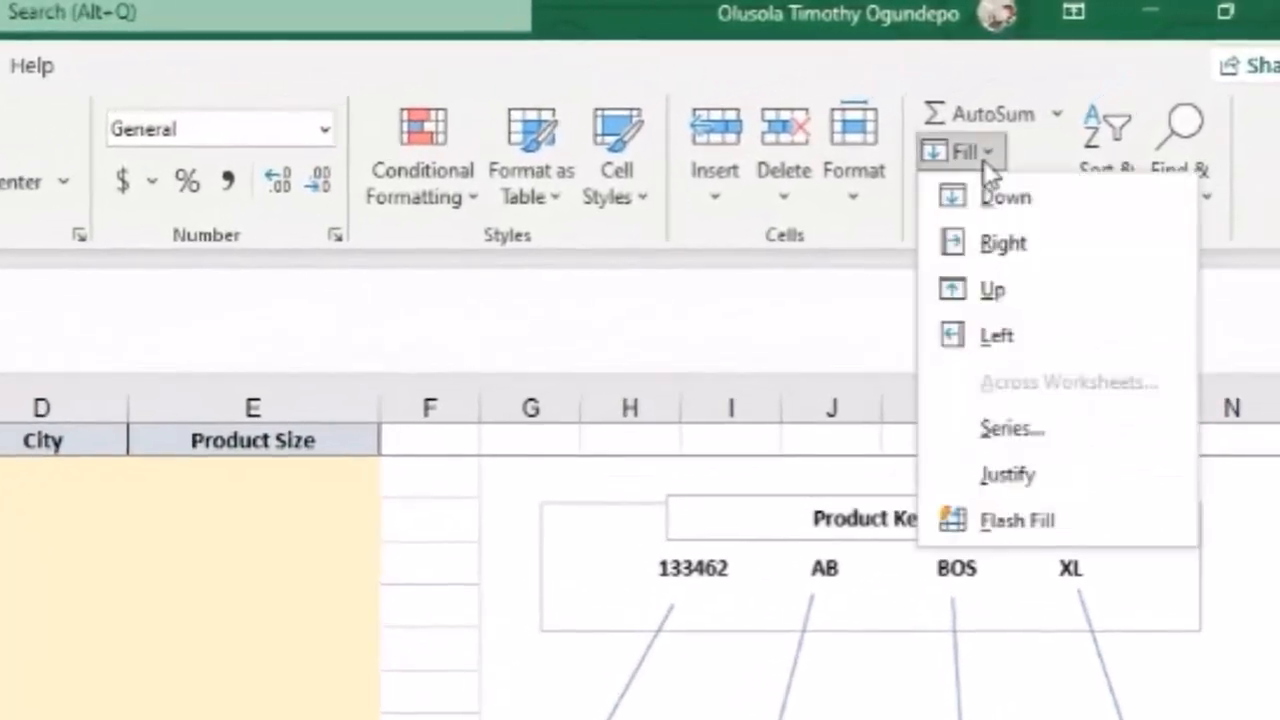
{"action": "left_click", "coordinate": [1049, 516]}
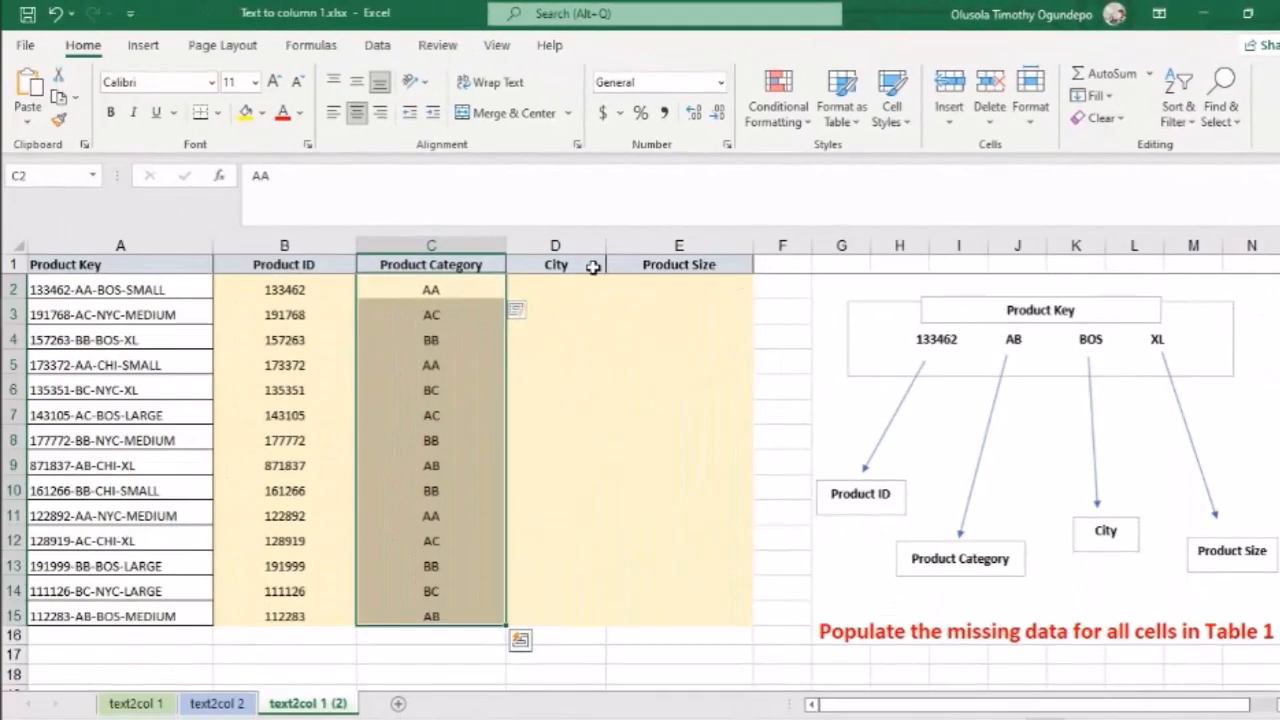
Enter the example city codes BOS in D2 and NYC in D3.
{"action": "left_click", "coordinate": [10, 477]}
{"action": "left_click", "coordinate": [537, 286]}
{"action": "type", "text": "BOS"}
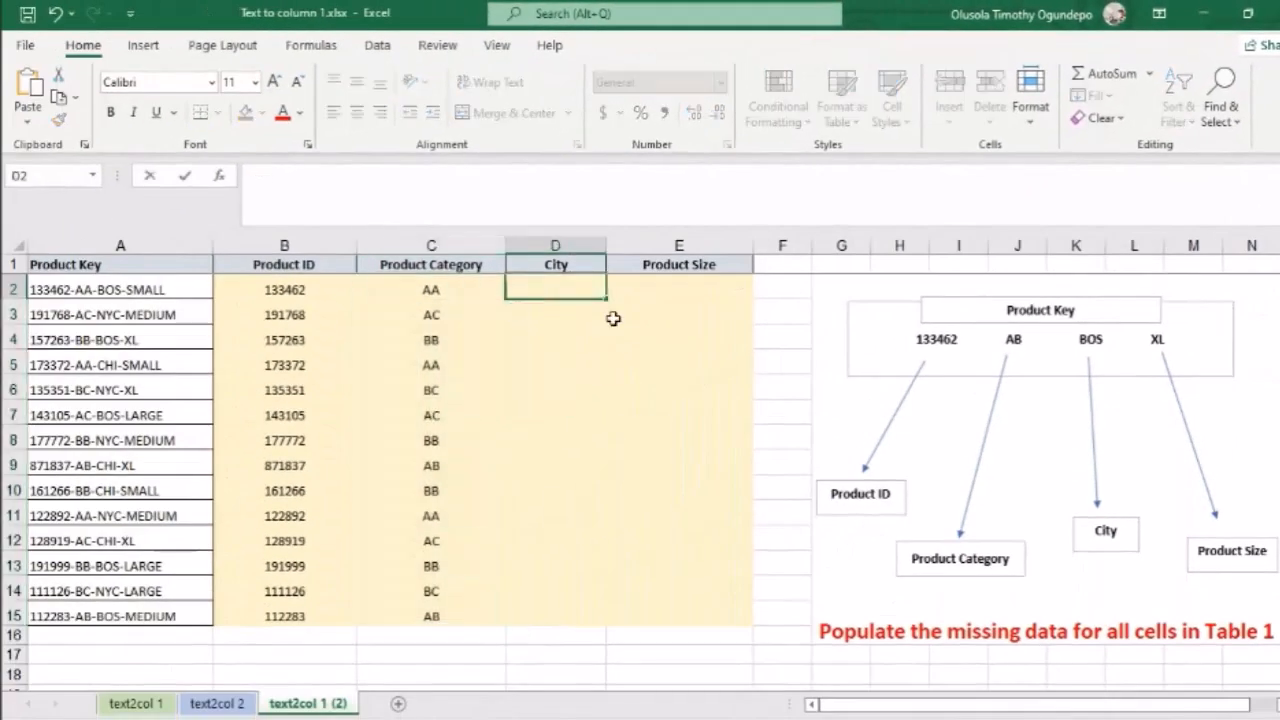
{"action": "key", "text": "Return"}
{"action": "type", "text": "NYC"}
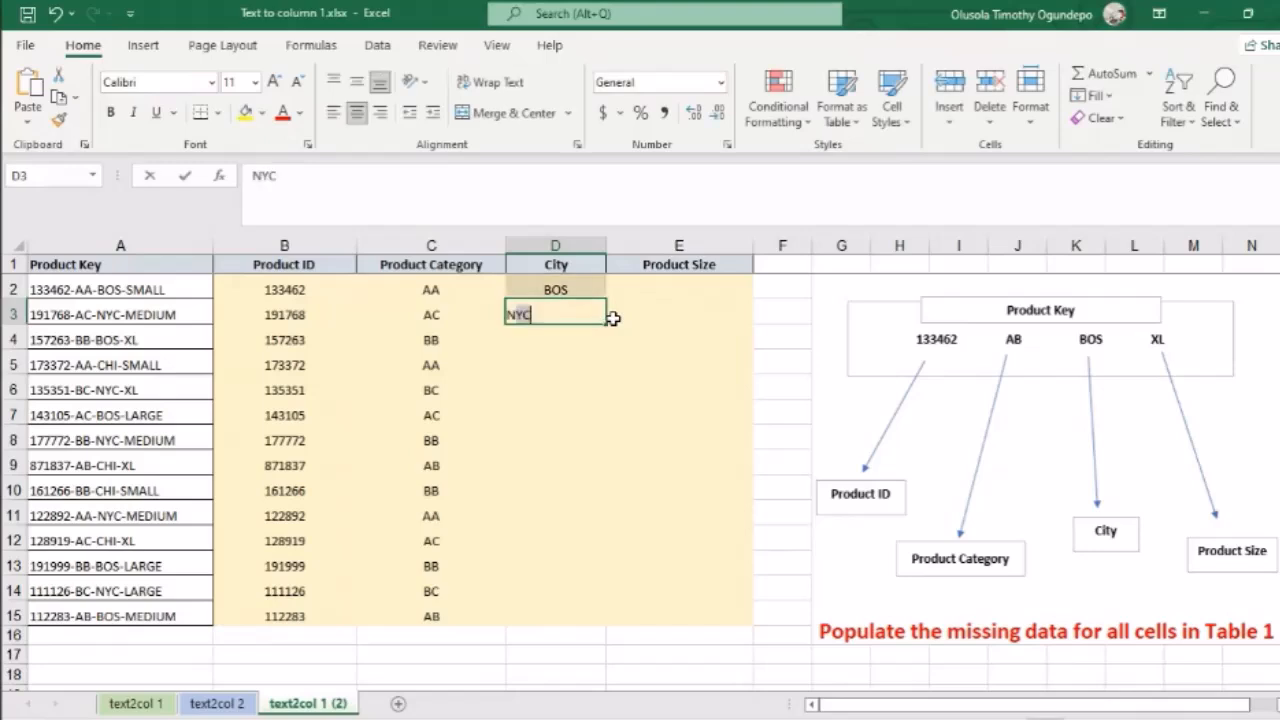
{"action": "key", "text": "Return"}
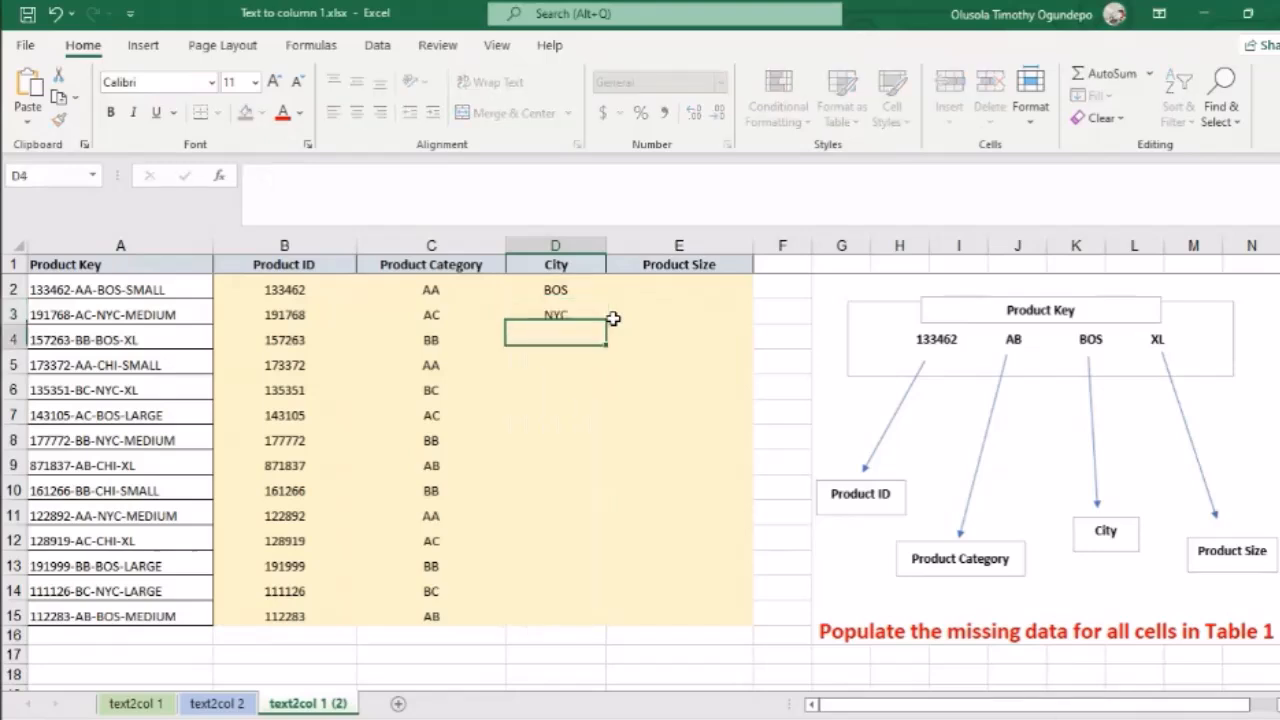
Flash Fill the City column across D2:D15 from the two example city codes.
{"action": "key", "text": "Up"}
{"action": "key", "text": "Up"}
{"action": "key", "text": "shift+Down"}
{"action": "key", "text": "shift+Down"}
{"action": "key", "text": "shift+Down"}
{"action": "key", "text": "shift+Down"}
{"action": "key", "text": "shift+Down"}
{"action": "key", "text": "shift+Down"}
{"action": "key", "text": "shift+Down"}
{"action": "key", "text": "shift+Down"}
{"action": "key", "text": "shift+Down"}
{"action": "key", "text": "shift+Down"}
{"action": "key", "text": "shift+Down"}
{"action": "key", "text": "shift+Down"}
{"action": "key", "text": "shift+Down"}
{"action": "key", "text": "shift+Down"}
{"action": "key", "text": "shift+Down"}
{"action": "key", "text": "shift+Down"}
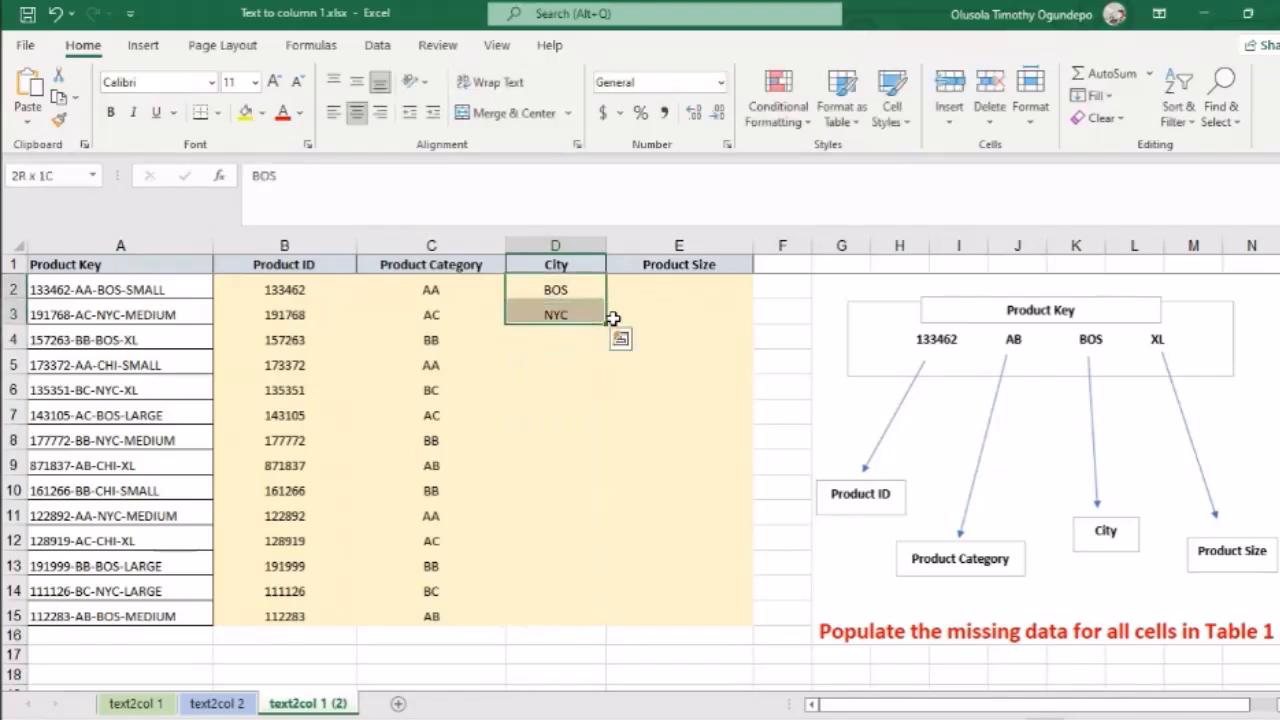
{"action": "key", "text": "shift+Up"}
{"action": "key", "text": "shift+Up"}
{"action": "key", "text": "shift+Up"}
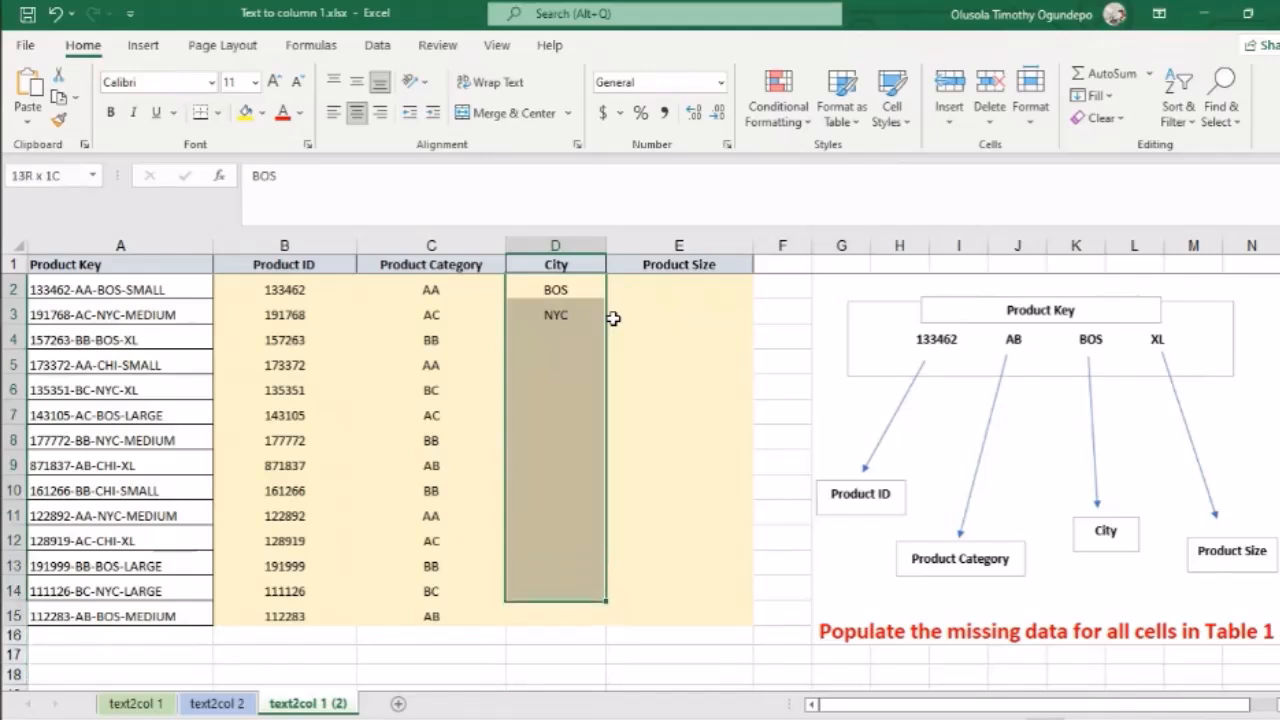
{"action": "left_click", "coordinate": [1096, 97]}
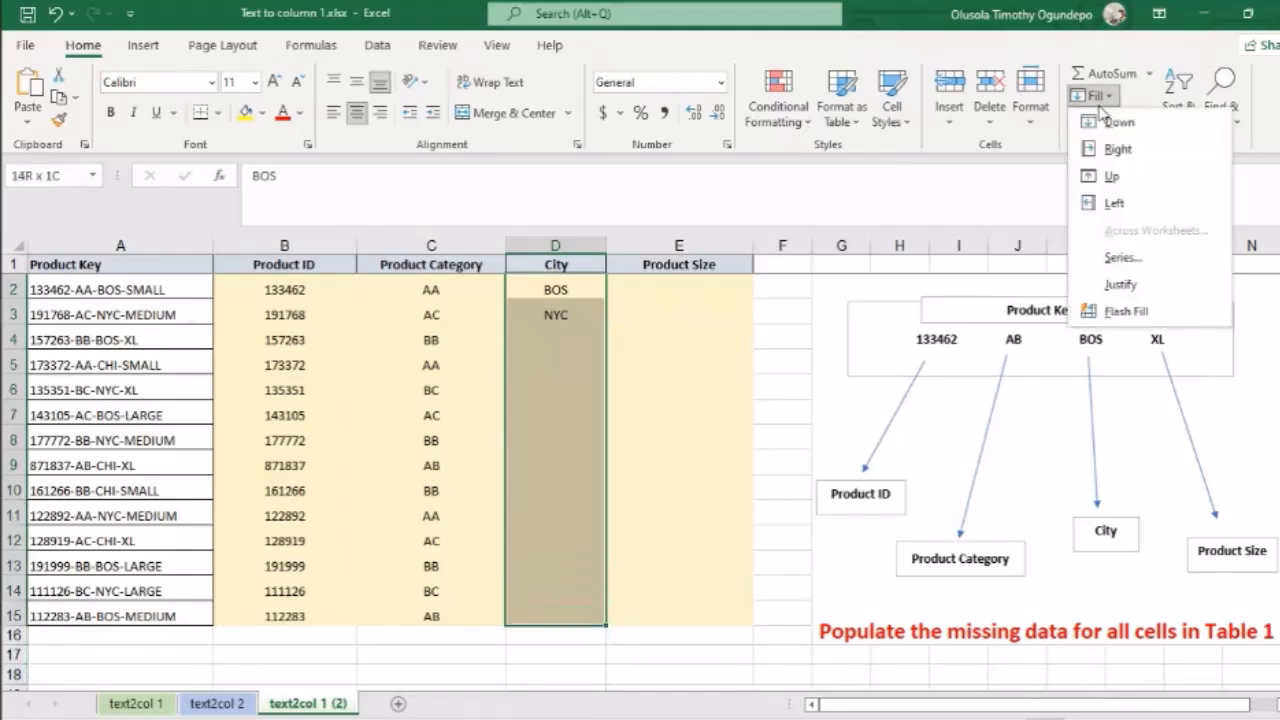
{"action": "left_click", "coordinate": [1135, 310]}
Enter SMALL, MEDIUM and XL in E2:E4 and accept the suggested Flash Fill for the Product Size column down to E15.
{"action": "left_click", "coordinate": [666, 286]}
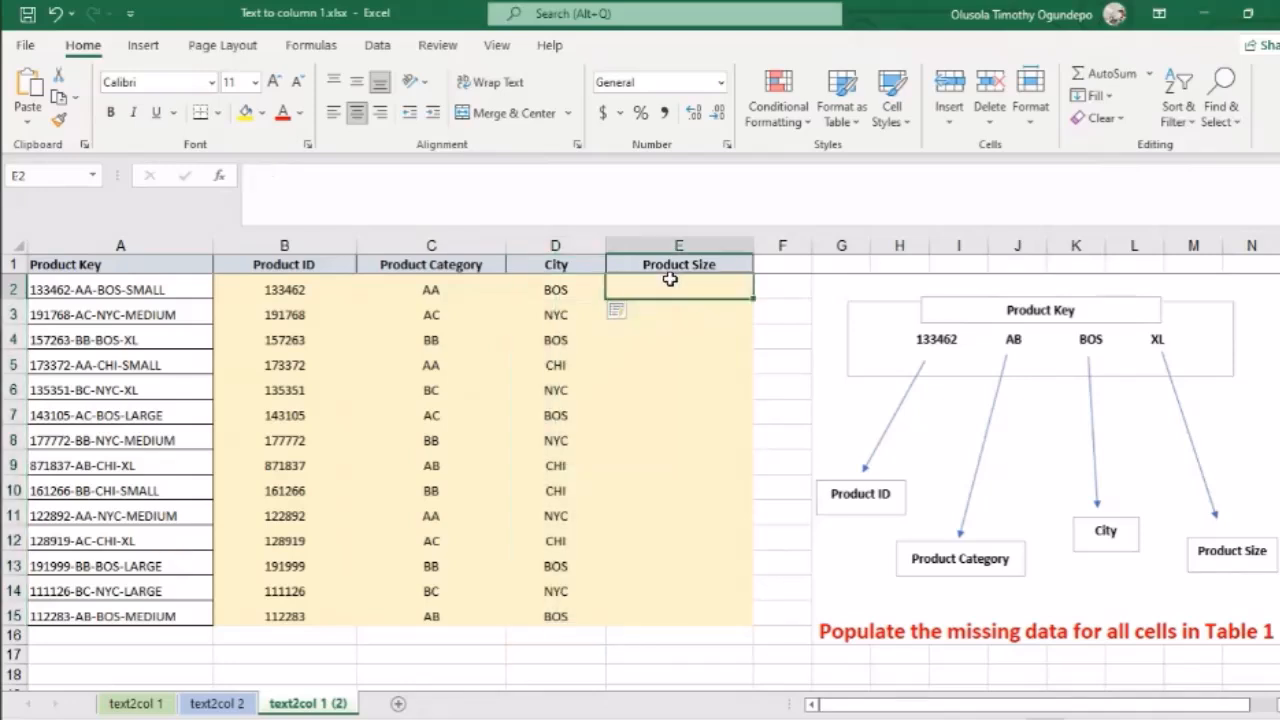
{"action": "type", "text": "SMALL"}
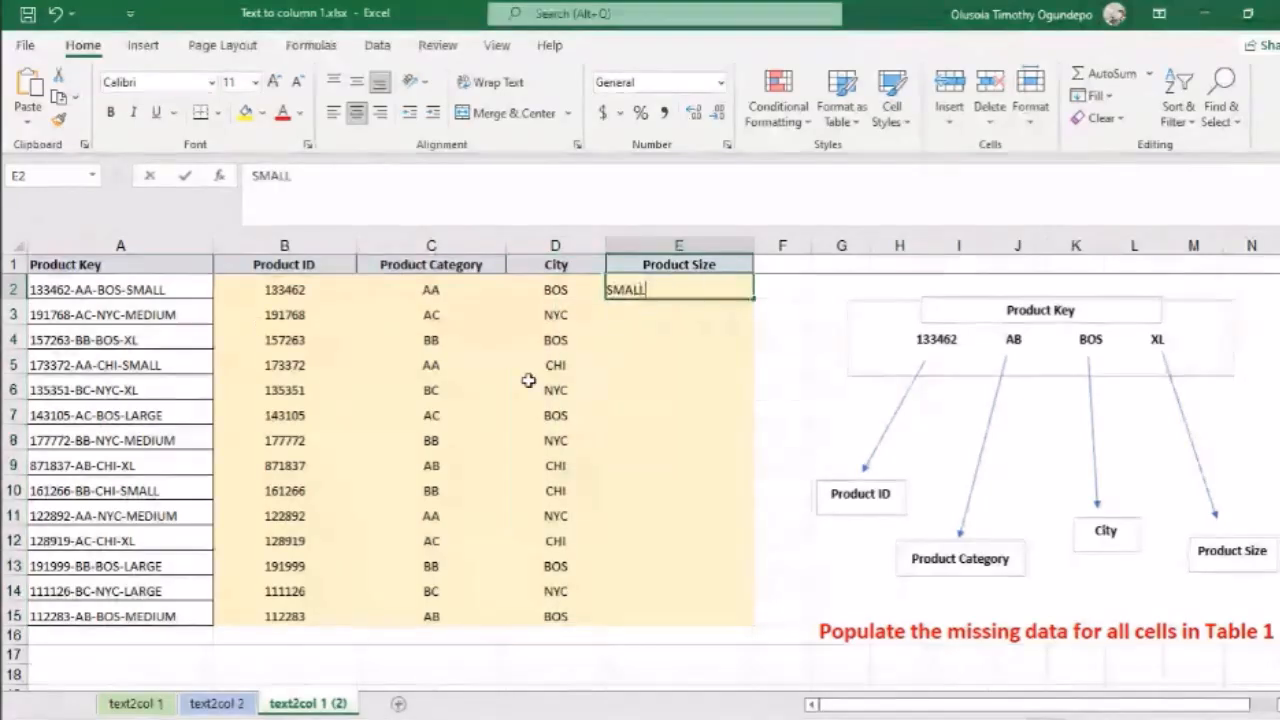
{"action": "key", "text": "Return"}
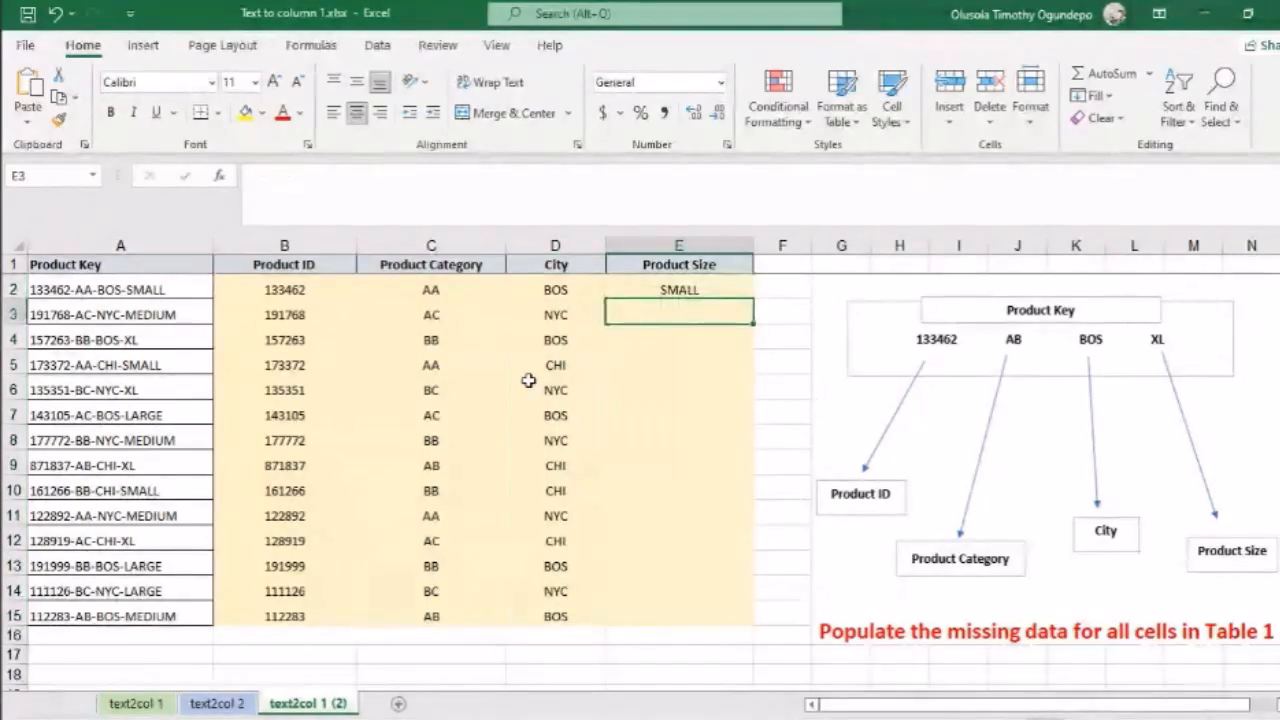
{"action": "type", "text": "MEDIUM"}
{"action": "key", "text": "Return"}
{"action": "type", "text": "XL"}
{"action": "key", "text": "Return"}
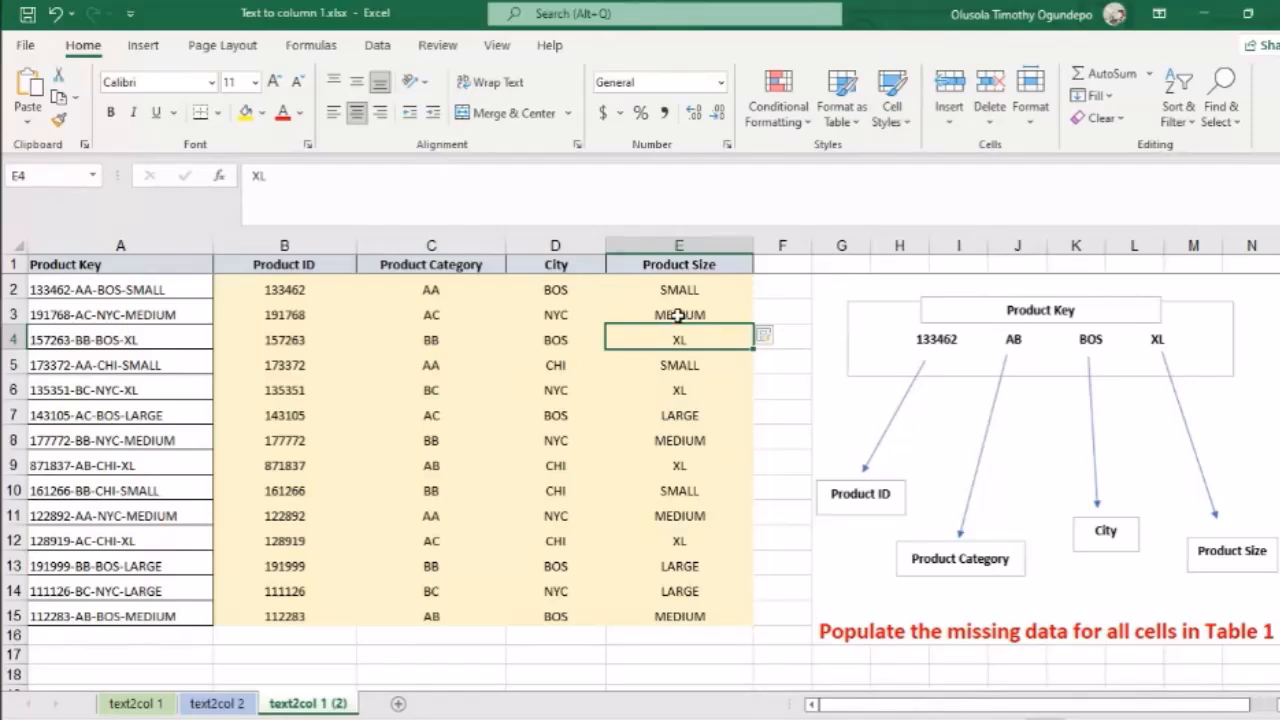
{"action": "left_click", "coordinate": [703, 438]}
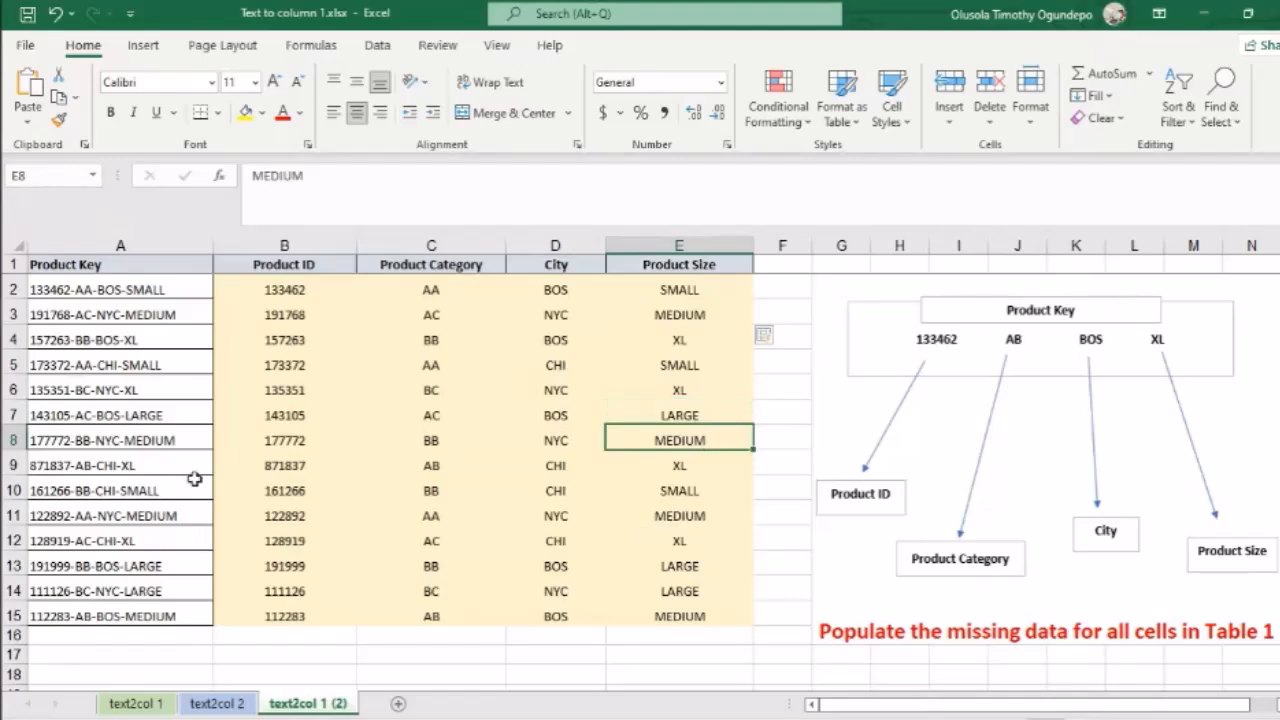
Switch back to the Text-to-Column-Class spreadsheet in Google Sheets.
{"action": "key", "text": "alt+Tab"}
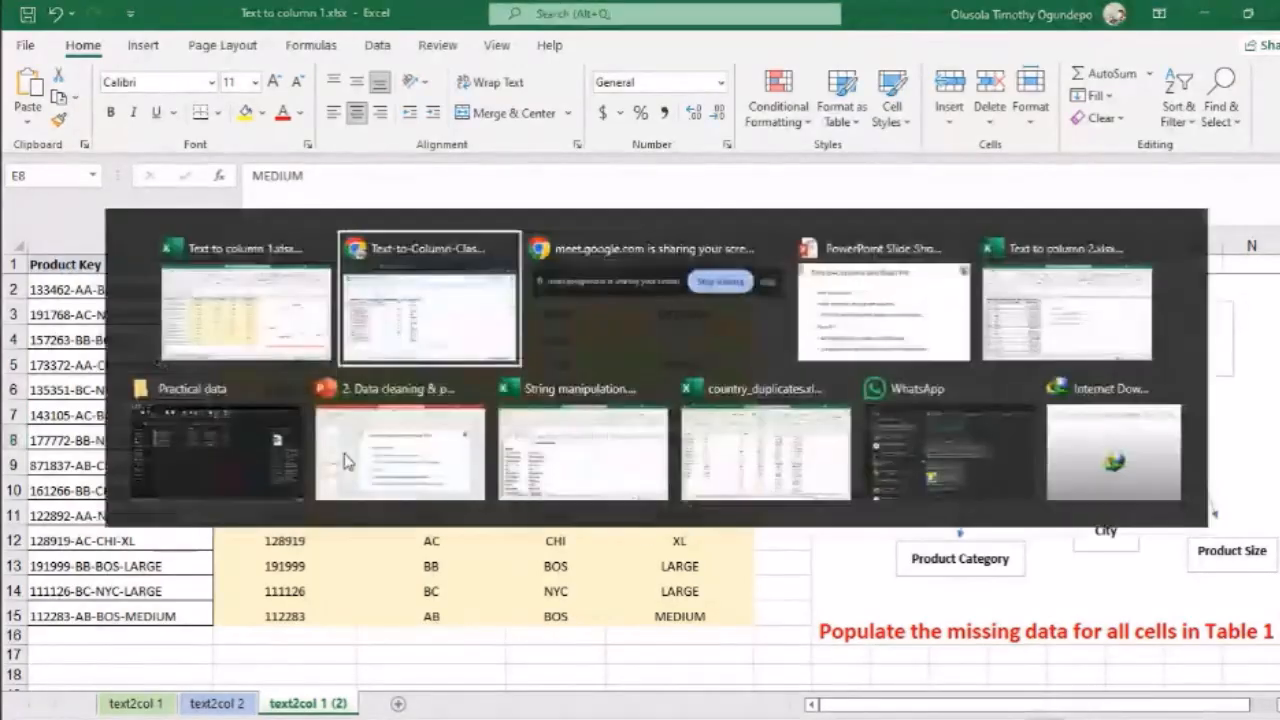